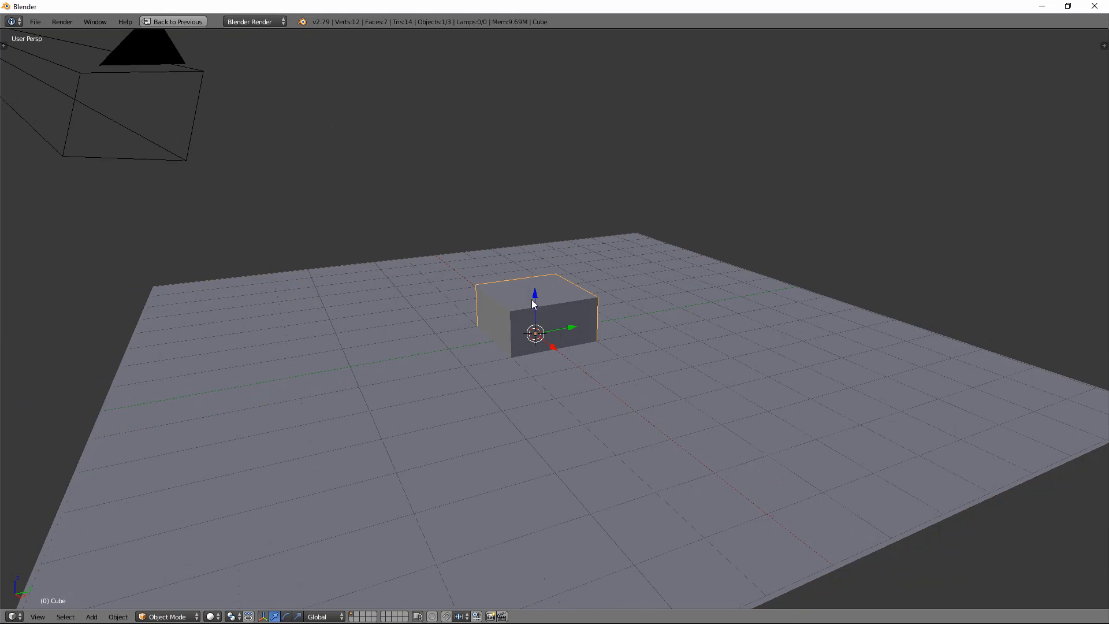
Raise the cube along Z so it rests on the plane, and restore the multi-editor layout.
left_click_drag(534, 304, 544, 250)
middle_click_drag(542, 286, 565, 453)
key("ctrl+Up")
Switch the render engine to Cycles Render and give the cube and the plane a new material each.
left_click(404, 21)
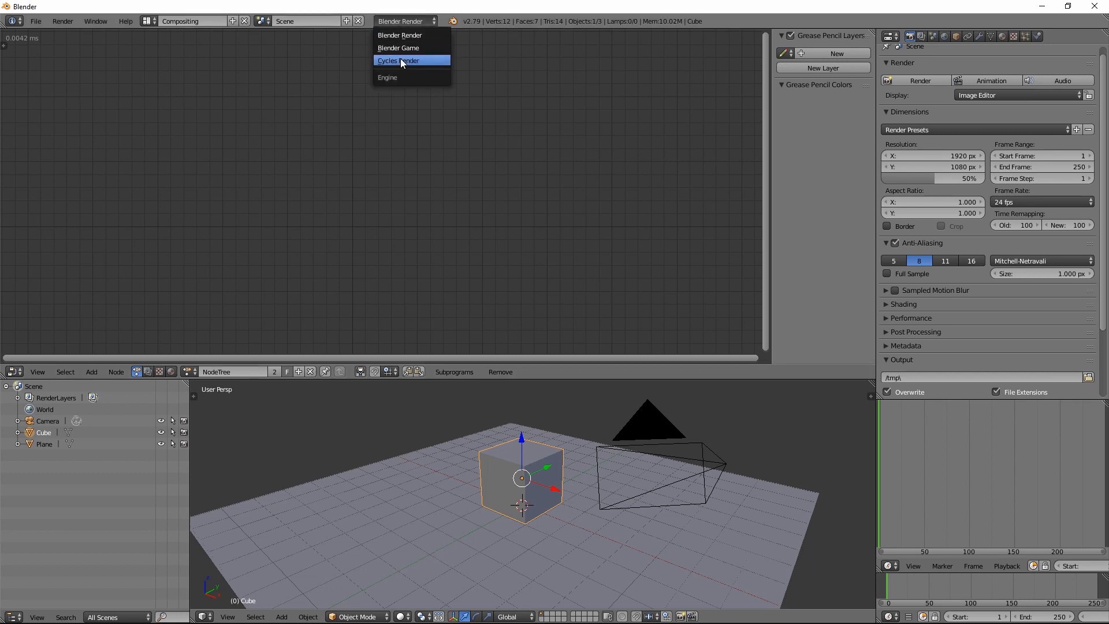
left_click(401, 58)
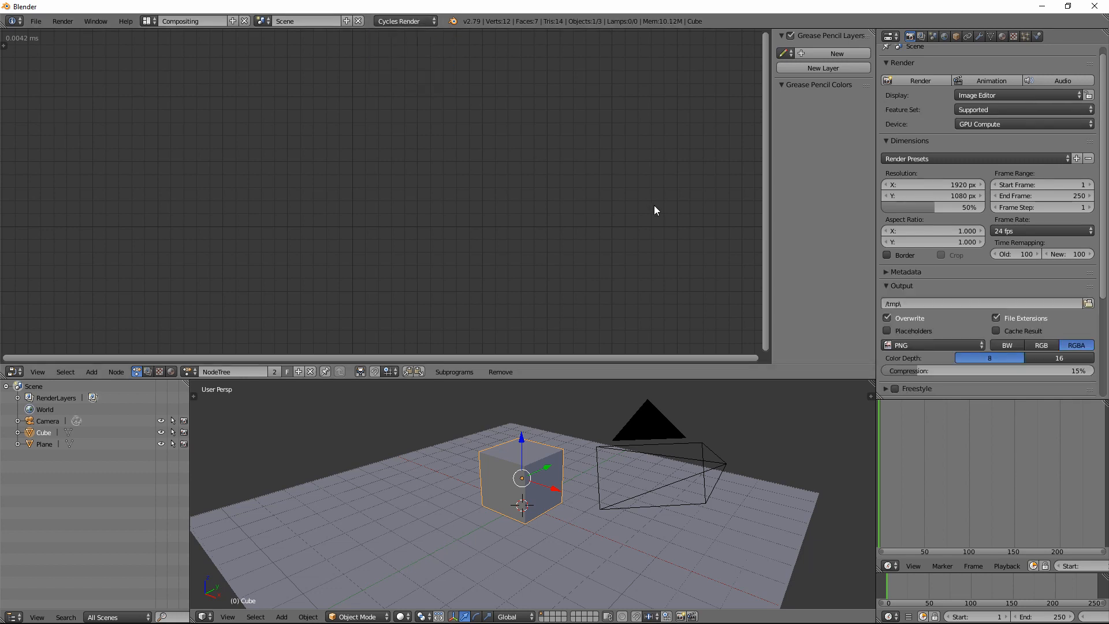
left_click(1002, 37)
left_click(938, 113)
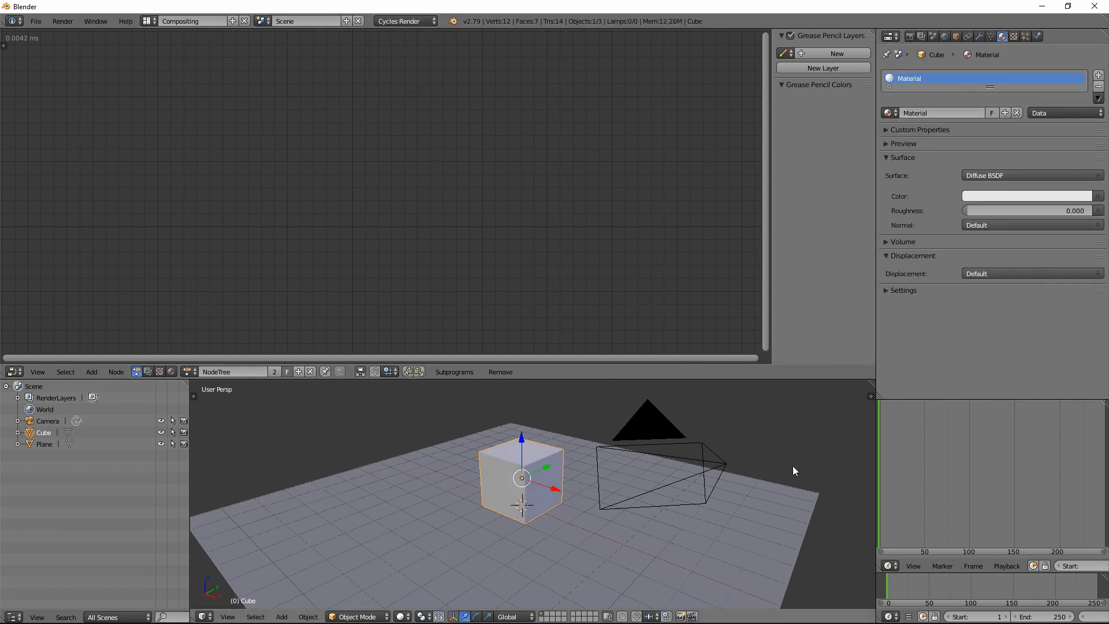
right_click(774, 508)
left_click(969, 113)
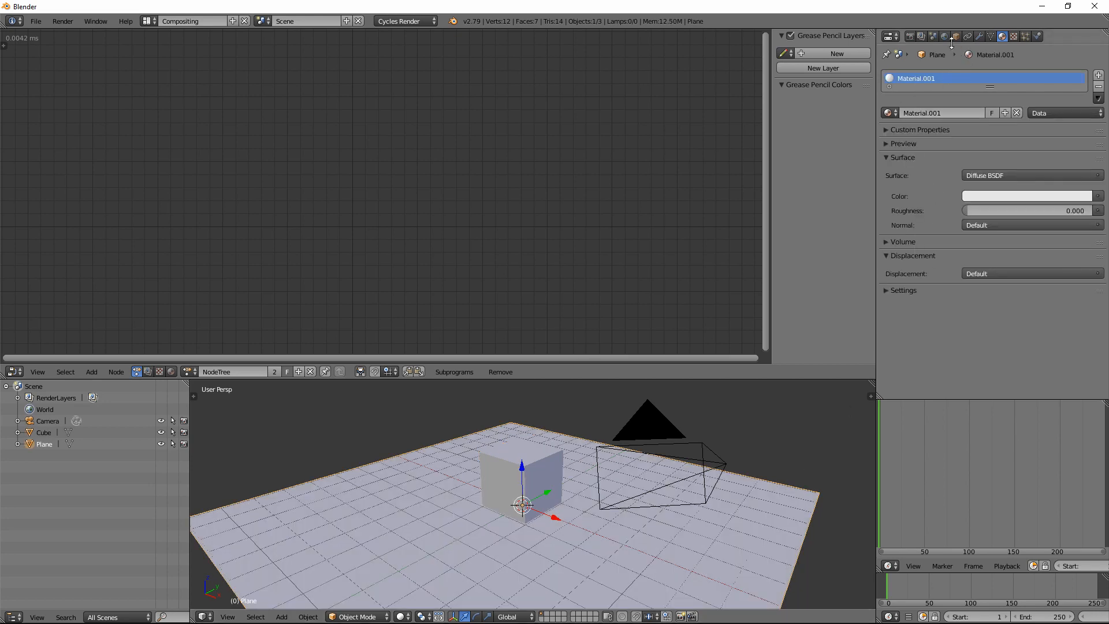
Set the world background colour to an Environment Texture using studio010.hdr from the Studio_Hdris_01 folder.
left_click(945, 36)
left_click(981, 136)
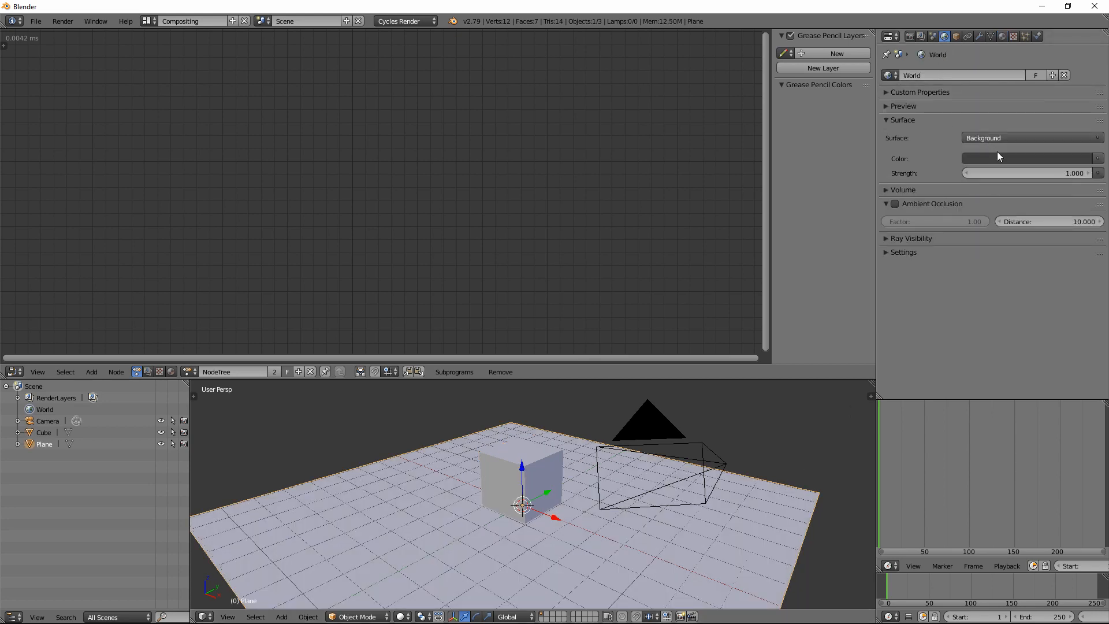
left_click(1101, 157)
left_click(882, 209)
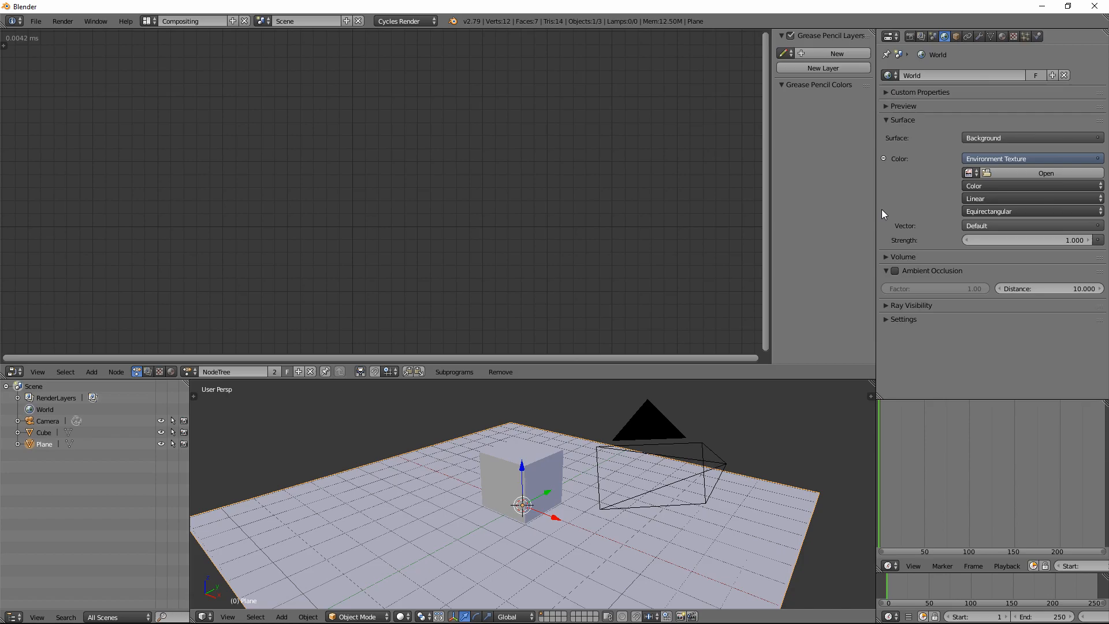
left_click(1010, 176)
left_click(56, 244)
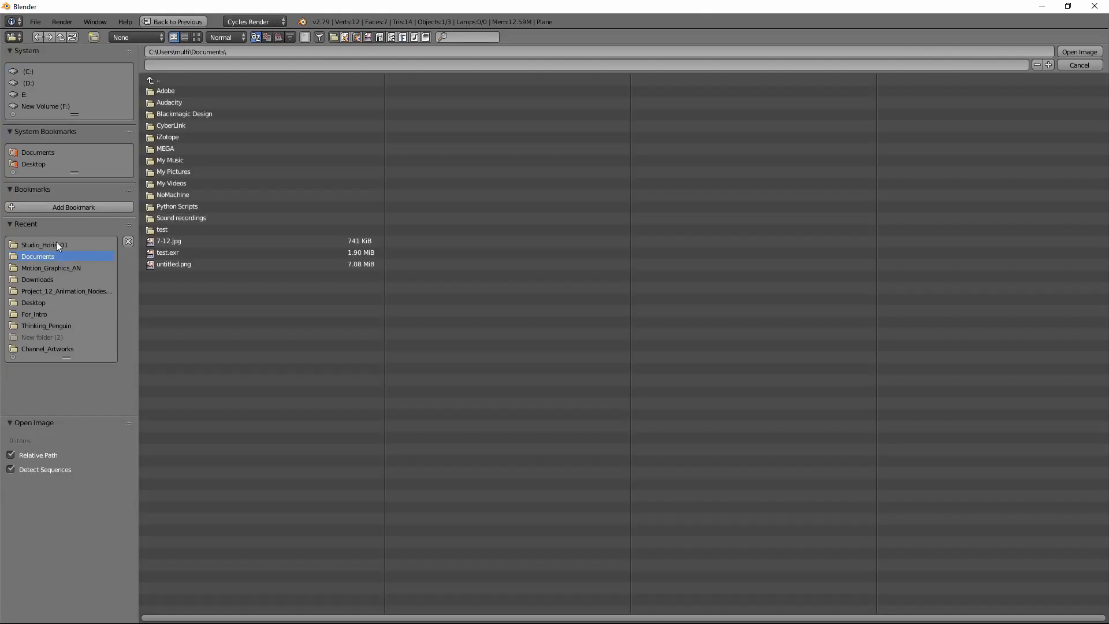
double_click(188, 404)
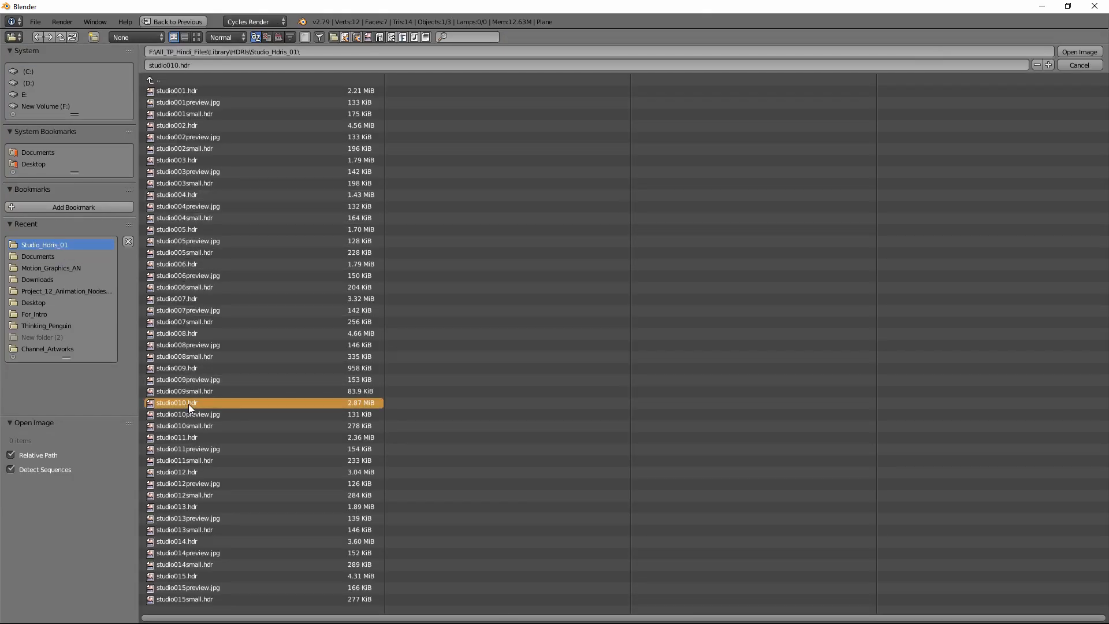
Preview the HDRI lighting on the cube and plane in rendered shading and return to solid shading.
key("shift+z")
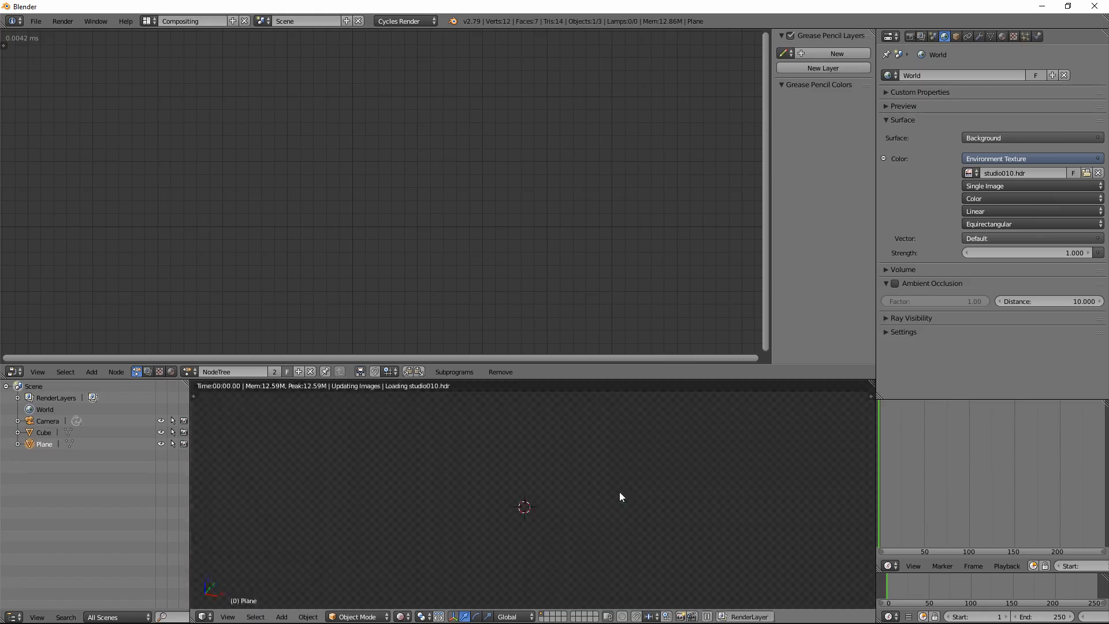
mouse_move(668, 489)
middle_mouse_down()
mouse_move(569, 487)
mouse_move(588, 514)
mouse_move(614, 501)
mouse_move(584, 469)
mouse_move(597, 493)
mouse_move(591, 479)
middle_mouse_up()
scroll(570, 487, "up", 2)
key("shift+z")
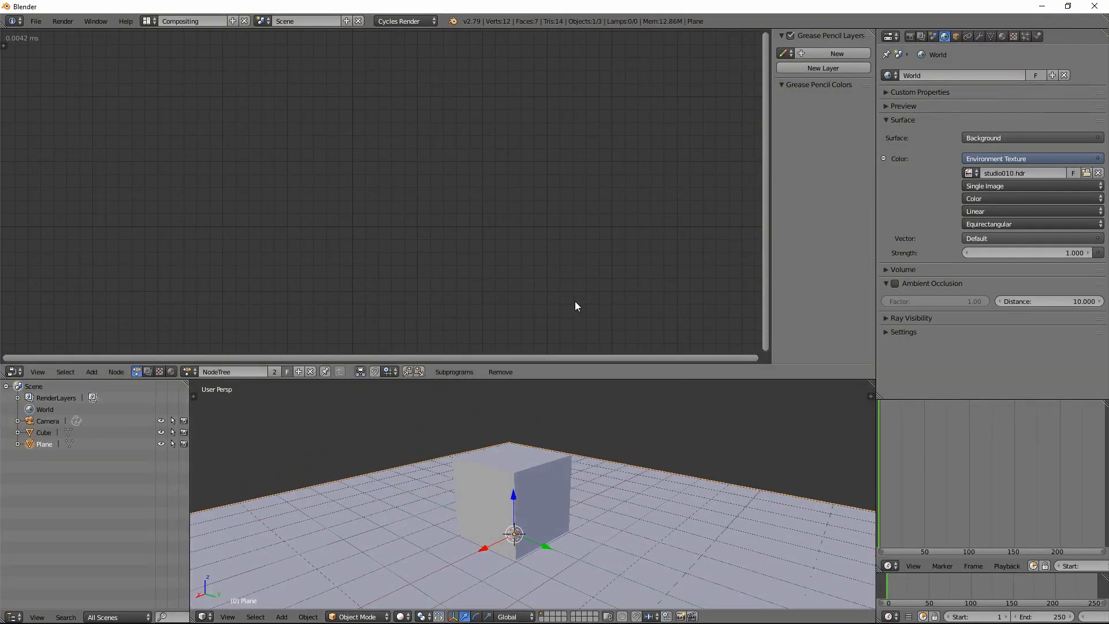
Show the shader nodes of the plane's material and set the viewport shading to Material.
left_click(171, 372)
middle_click_drag(399, 164, 403, 248)
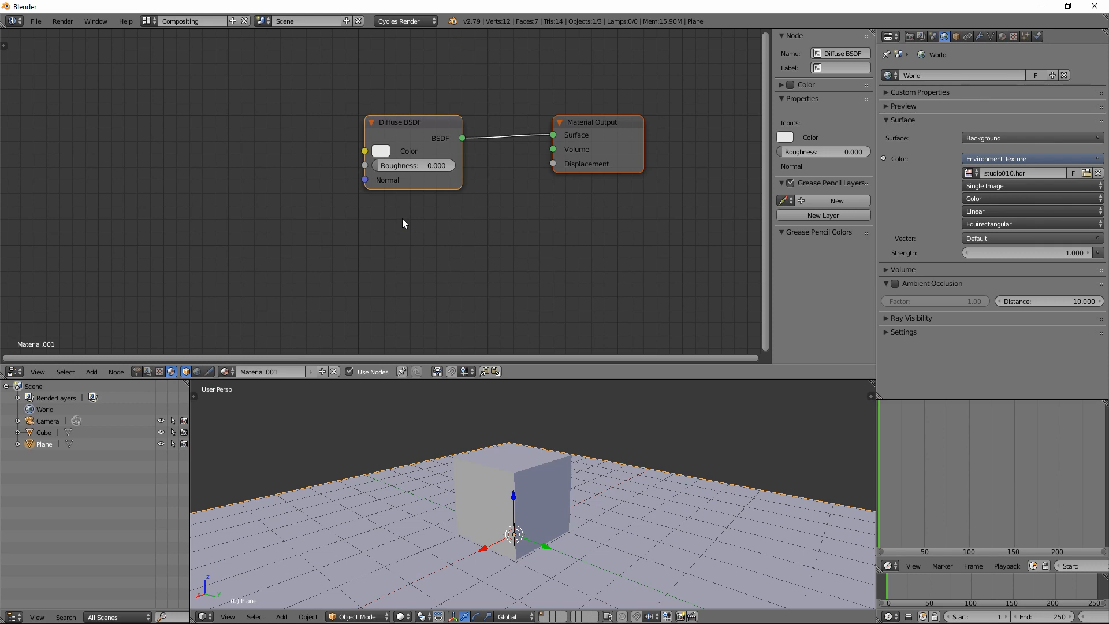
left_click(402, 616)
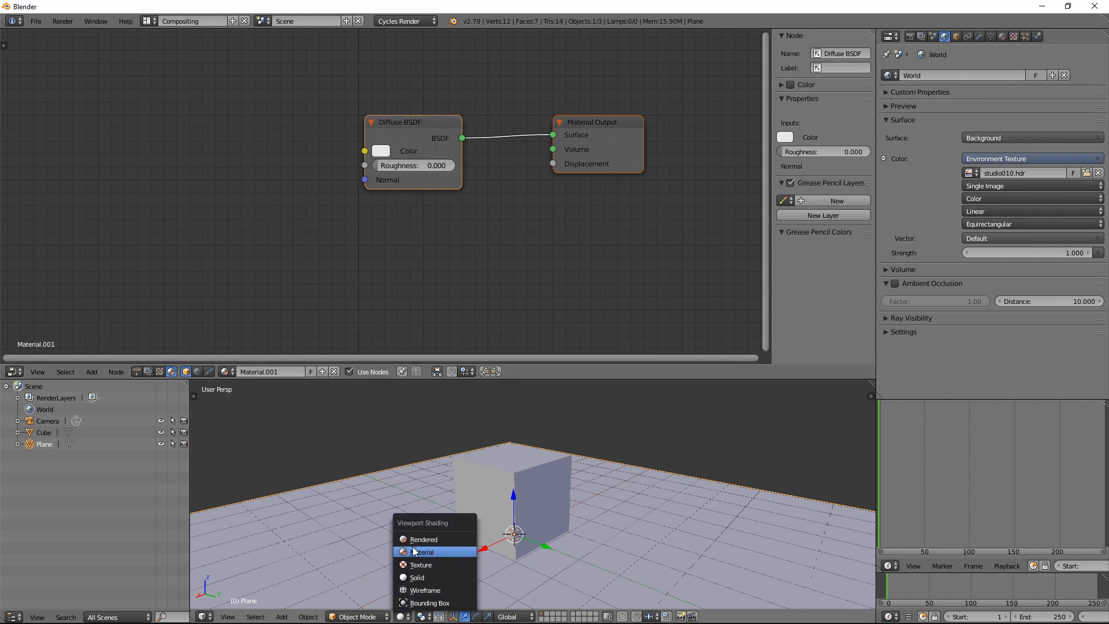
left_click(426, 555)
left_click(384, 151)
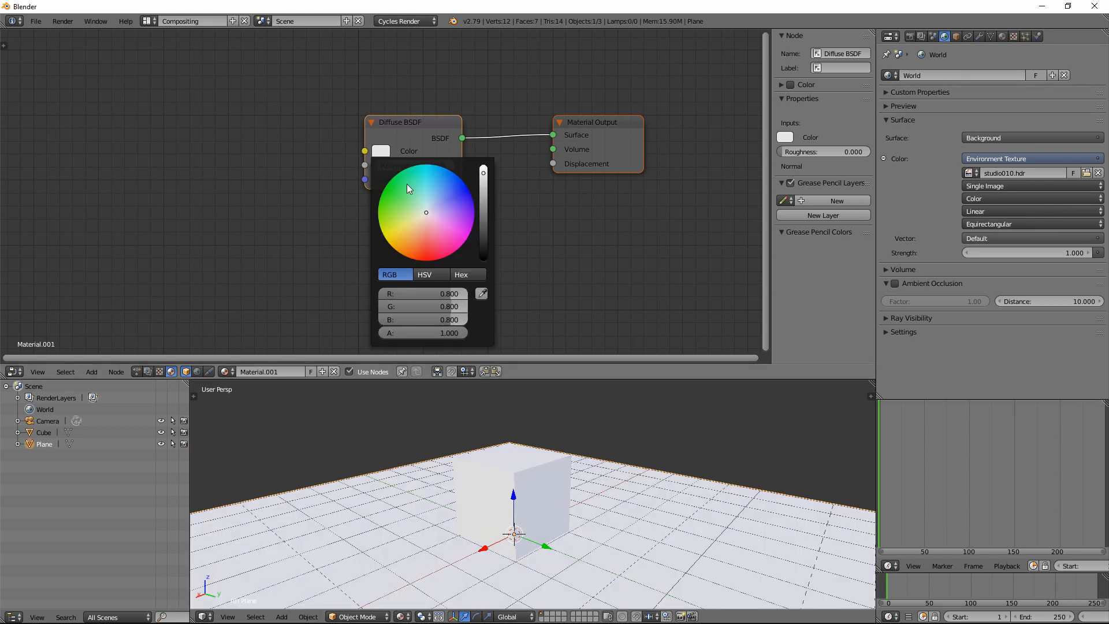
left_click(453, 188)
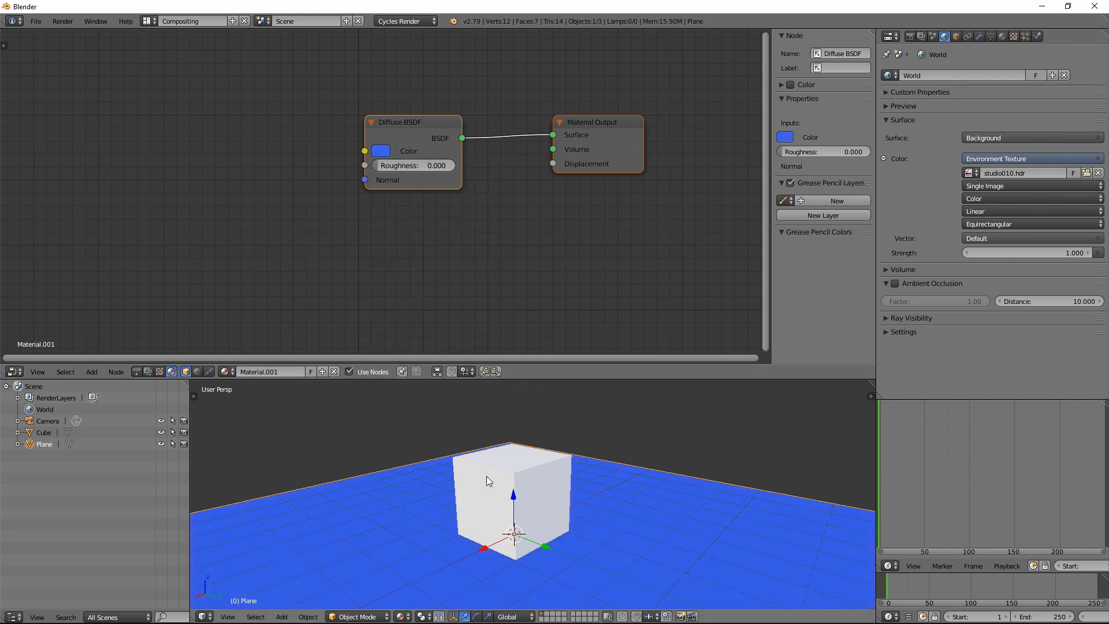
key("ctrl+z")
Set the cube's Diffuse BSDF colour to orange-red and switch the node editor to the Animation Nodes tree.
right_click(525, 471)
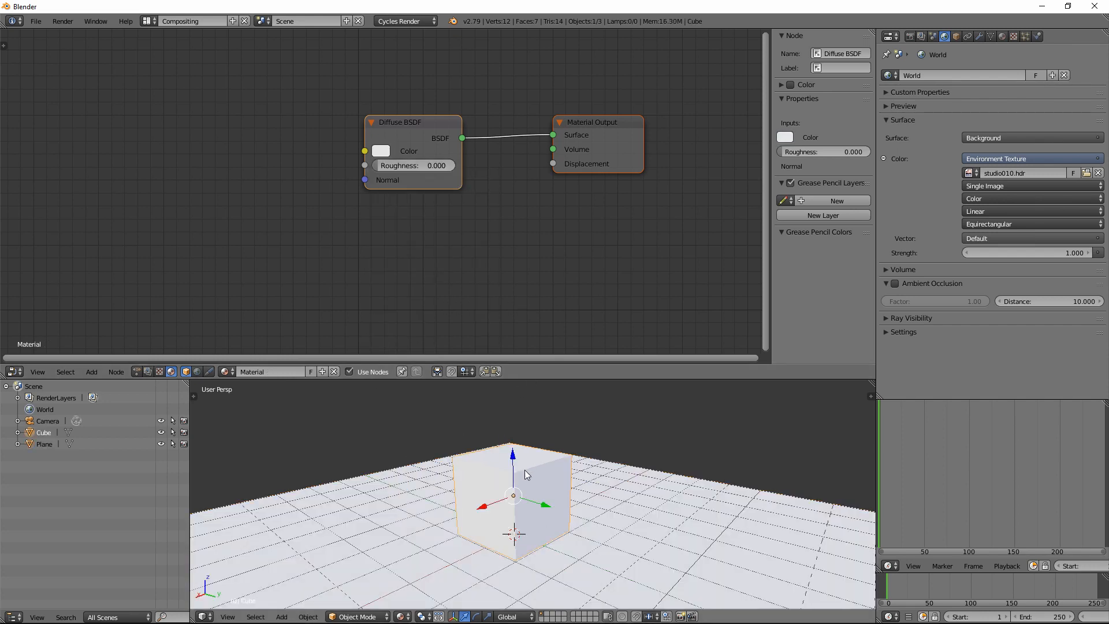
left_click(381, 151)
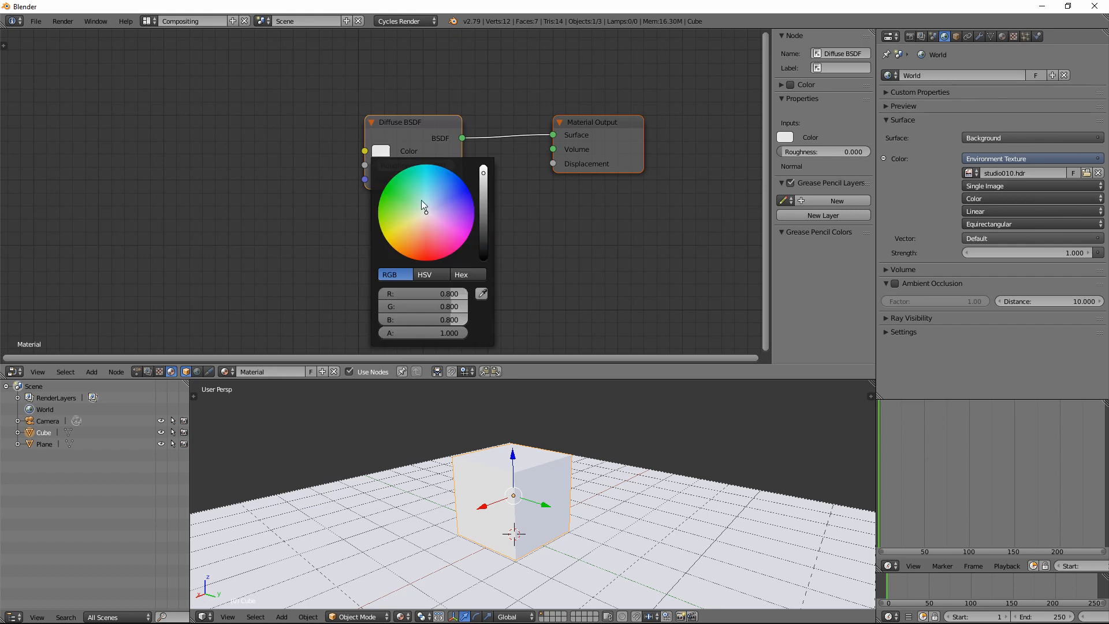
left_click(453, 188)
left_click_drag(458, 194, 419, 255)
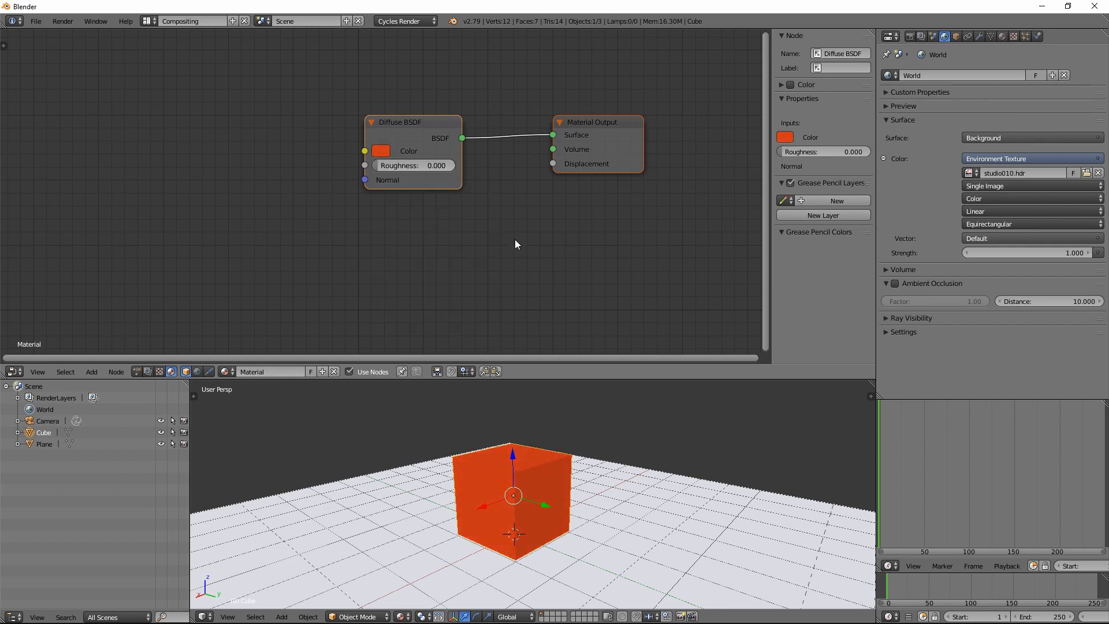
middle_click_drag(516, 242, 493, 230)
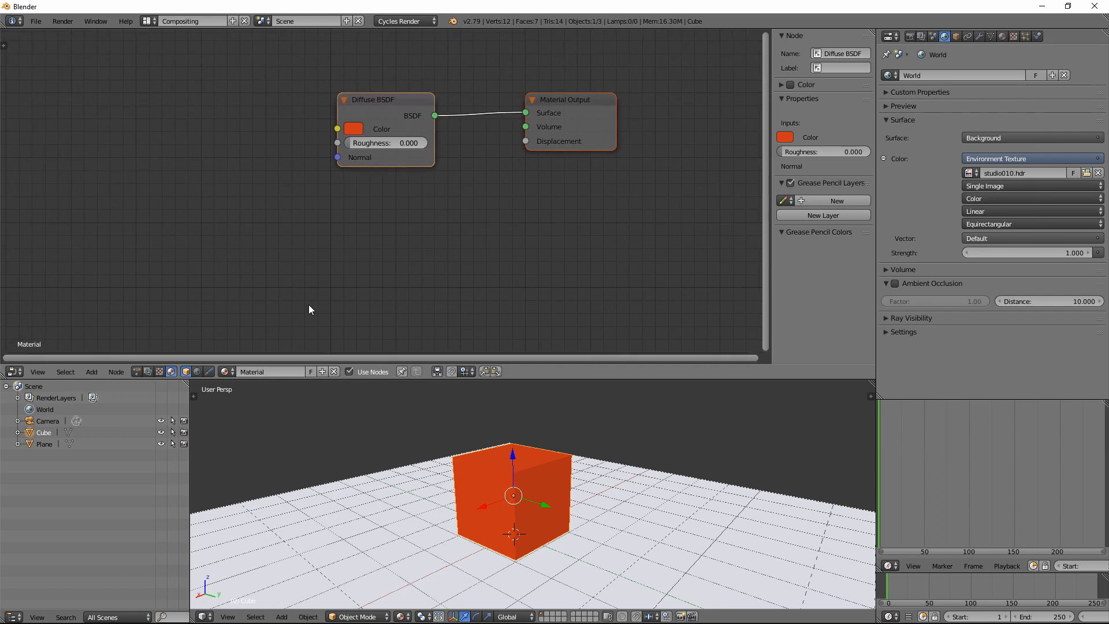
left_click(136, 371)
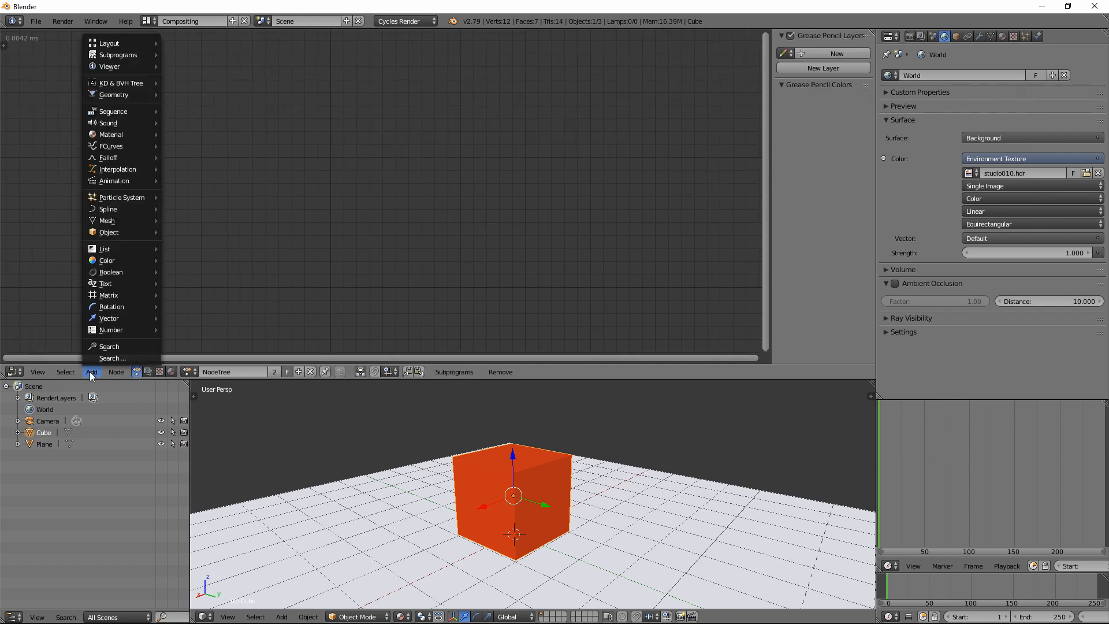
left_click(91, 371)
mouse_move(130, 261)
left_click(193, 257)
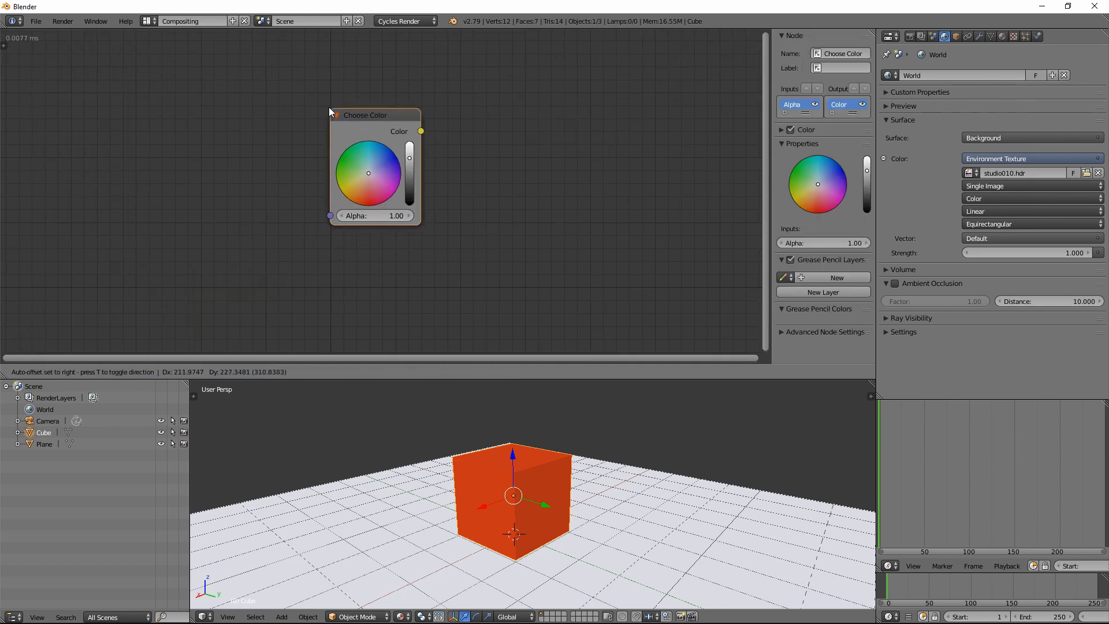
right_click(309, 107)
Add a Set Vertex Color node to the Animation Nodes tree.
left_click(91, 372)
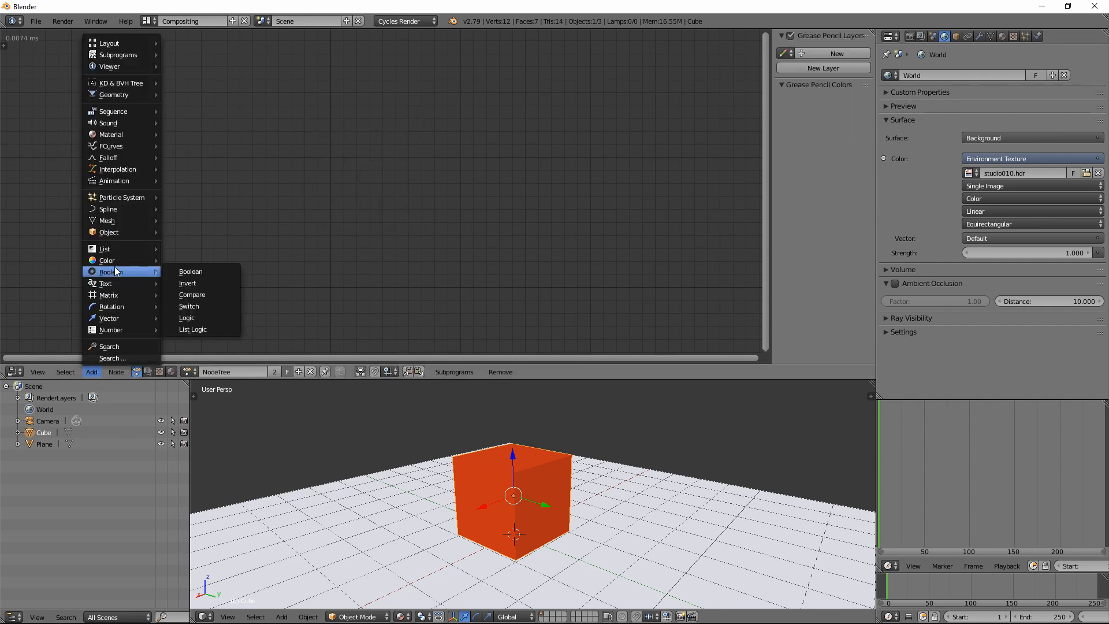
mouse_move(113, 261)
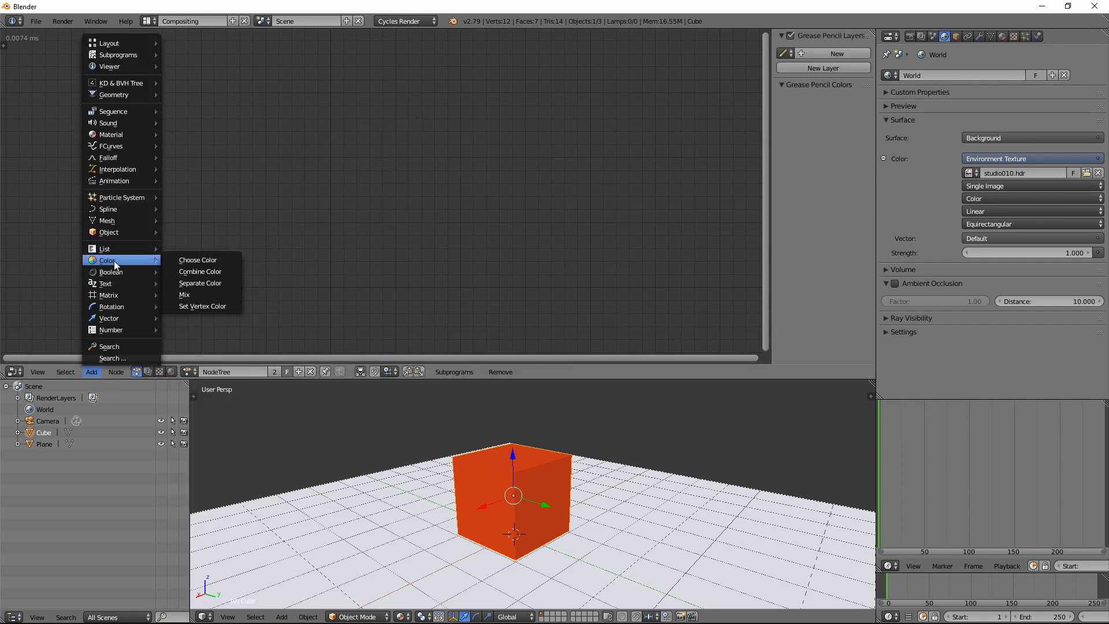
left_click(202, 307)
left_click(500, 167)
Add a Combine Color node below Set Vertex Color and a Mix Colors node beside it.
left_click(91, 372)
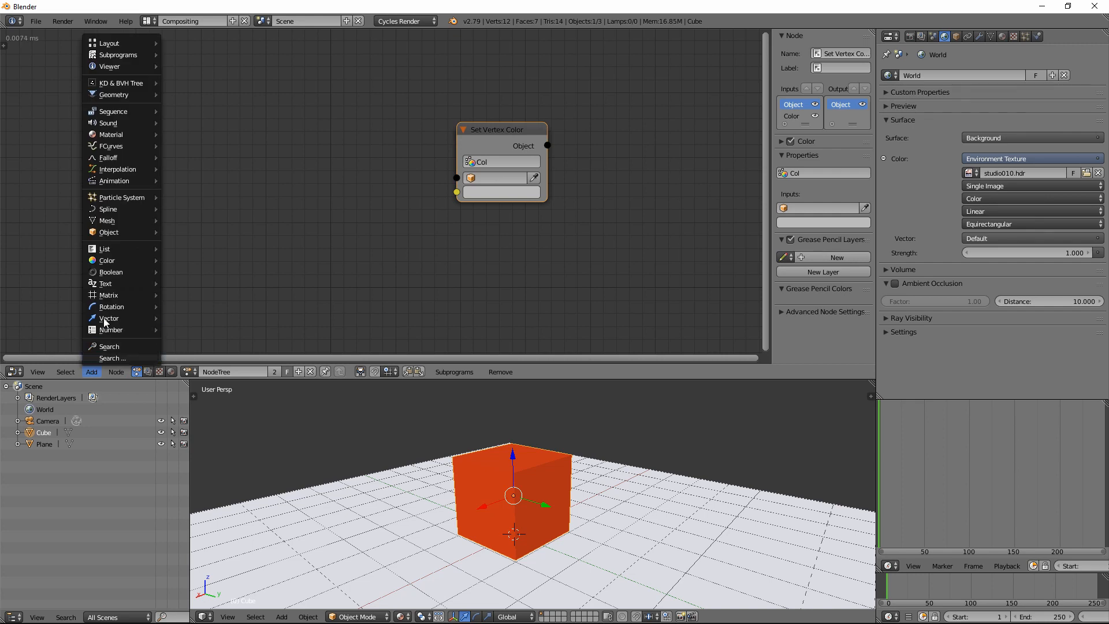
mouse_move(135, 261)
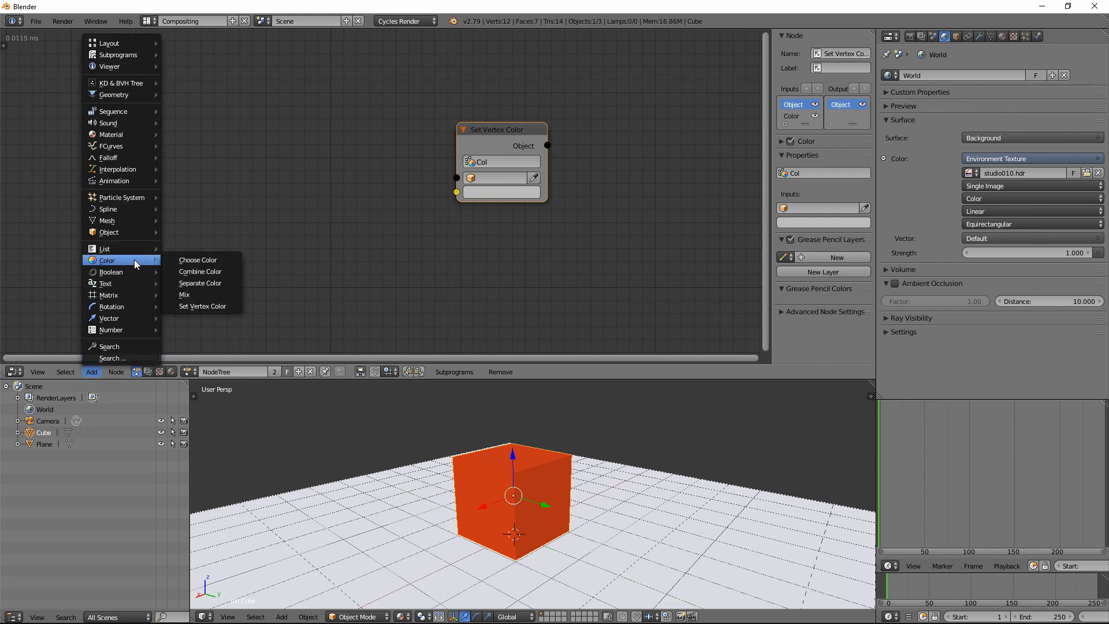
left_click(207, 272)
left_click(494, 260)
left_click(91, 371)
left_click(203, 294)
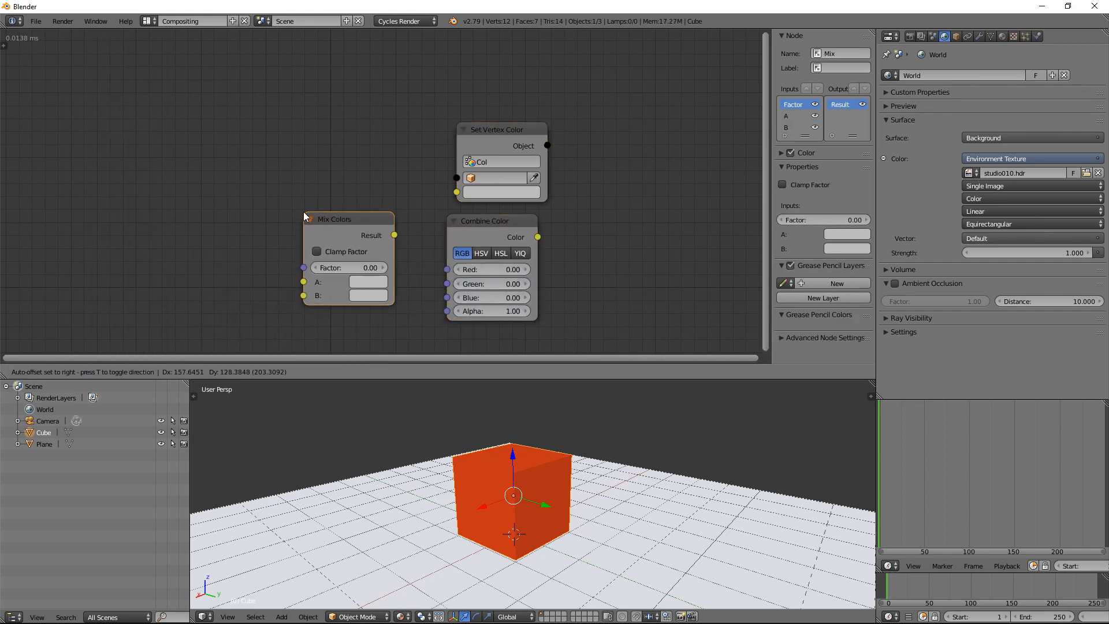
left_click(270, 237)
Move the Set Vertex Color node away from the other nodes, to the right of Combine Color.
middle_click_drag(531, 199, 230, 177)
left_click_drag(206, 109, 503, 109)
middle_click_drag(480, 208, 447, 201)
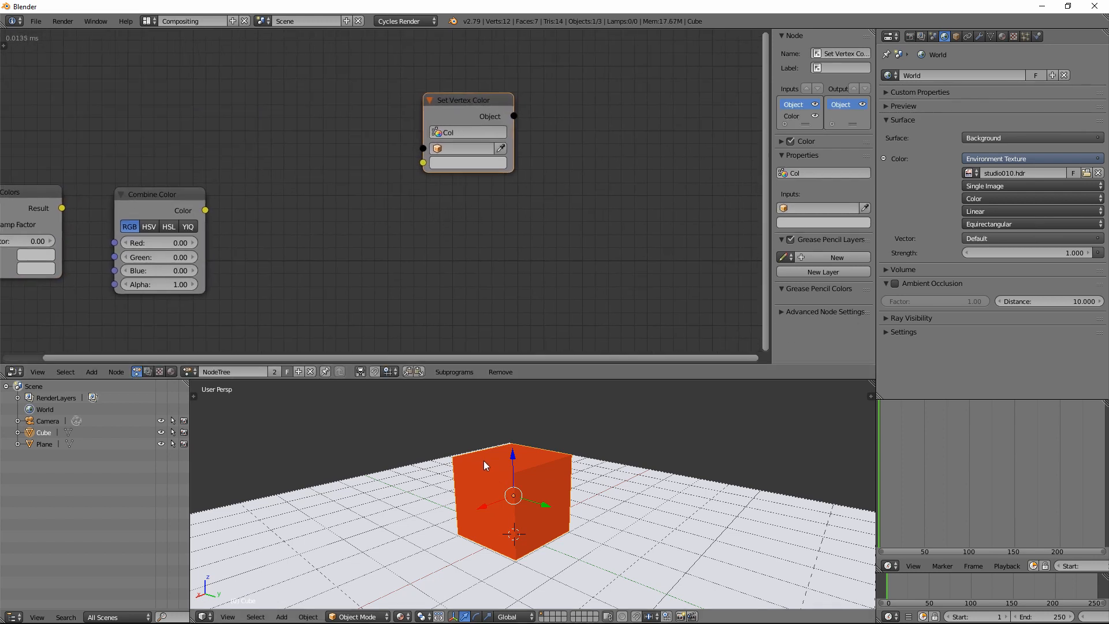
Assign the Cube as the object of the Set Vertex Color node and set its colour to light green.
middle_click_drag(483, 460, 491, 490)
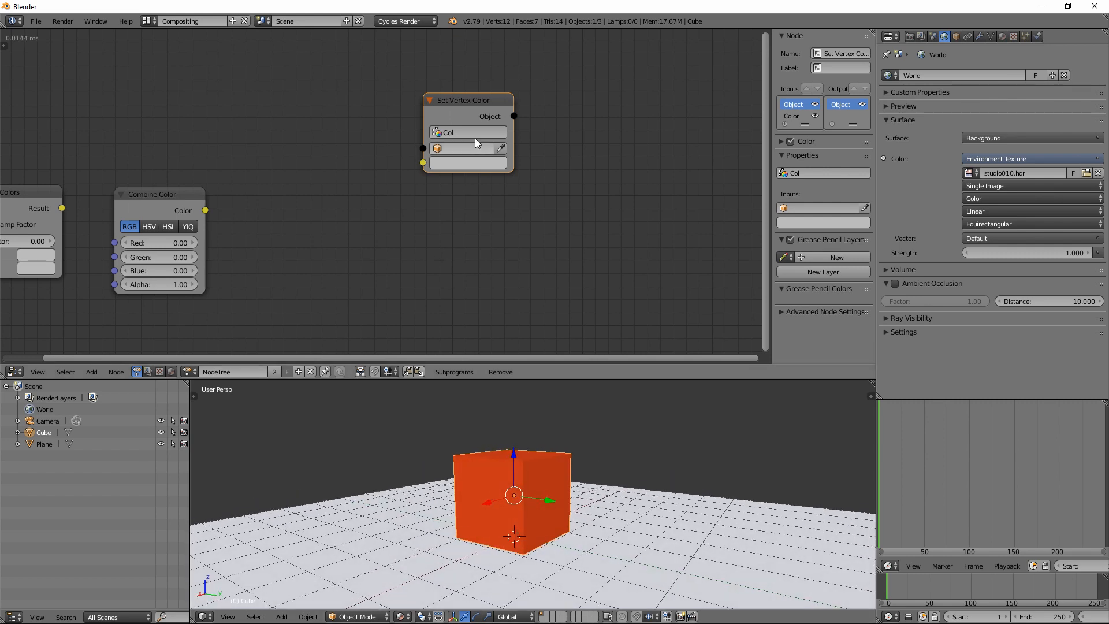
left_click(501, 148)
left_click(472, 162)
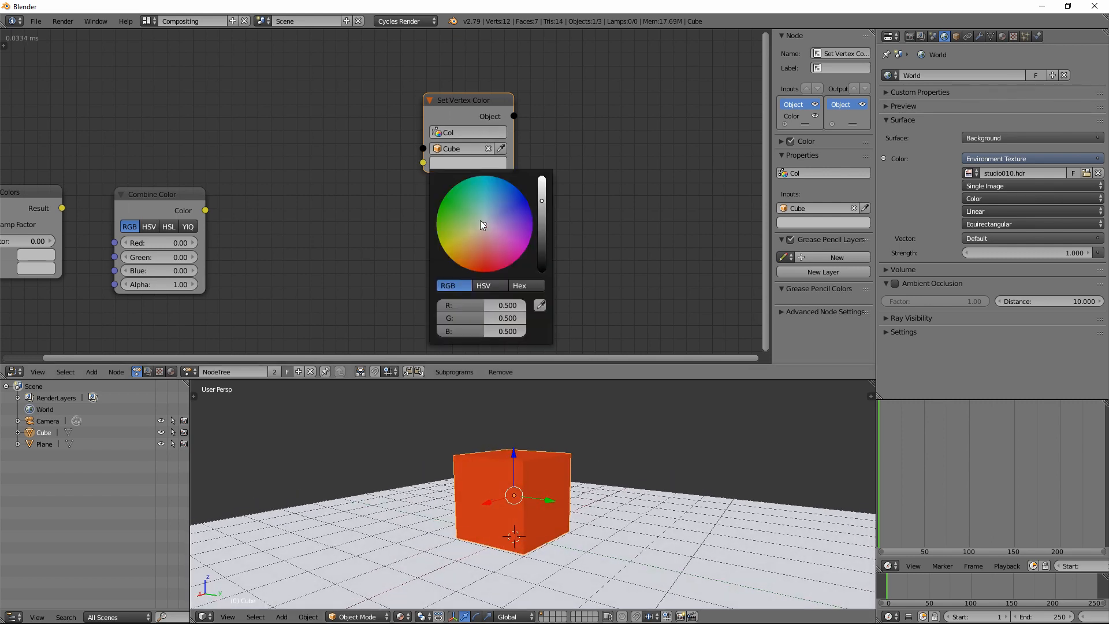
mouse_move(480, 220)
left_mouse_down()
mouse_move(484, 205)
mouse_move(478, 217)
left_mouse_up()
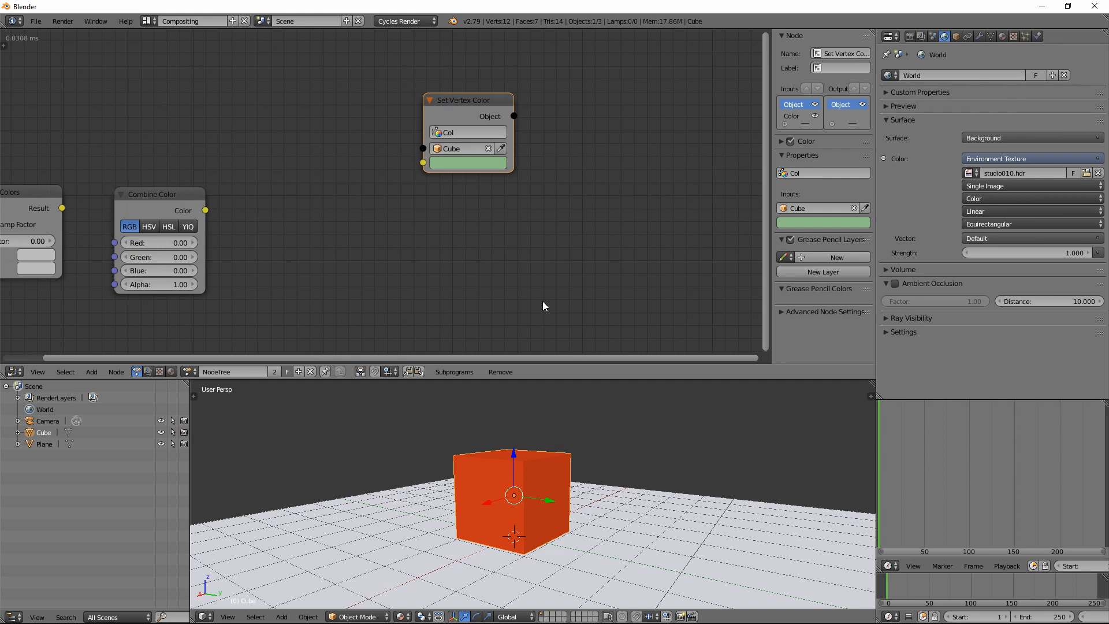
Add an Attribute node before the Diffuse BSDF in the cube's material.
left_click(170, 373)
key("Home")
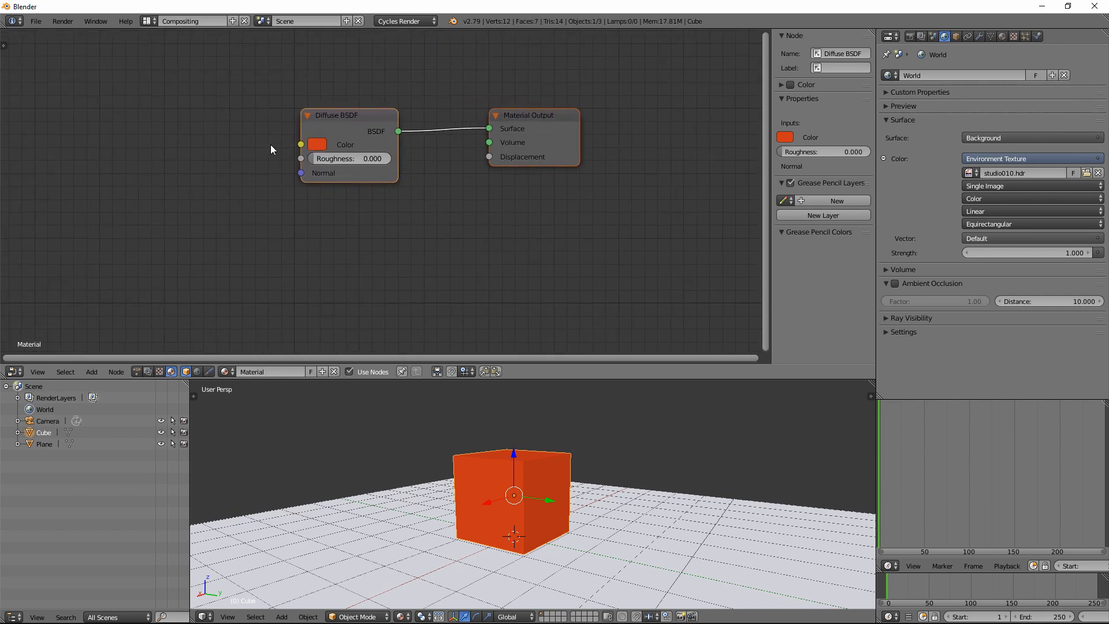
left_click(92, 372)
mouse_move(113, 351)
left_click(174, 354)
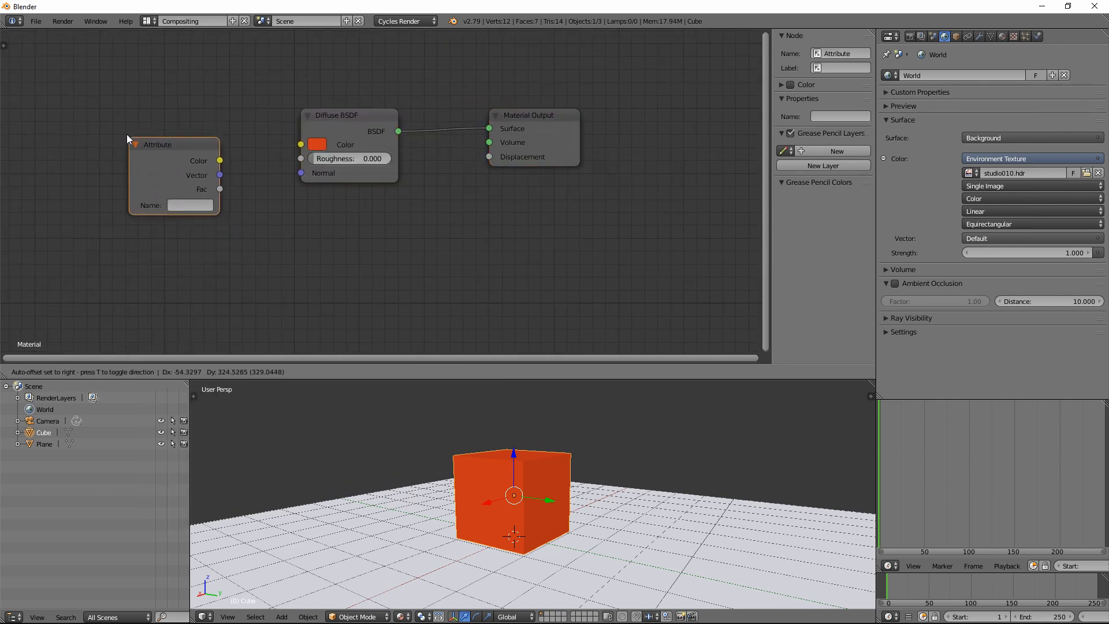
left_click(127, 138)
key("Home")
Name the attribute Col after the vertex colour layer and link its Color output to the Diffuse BSDF's Color input.
left_click(293, 214)
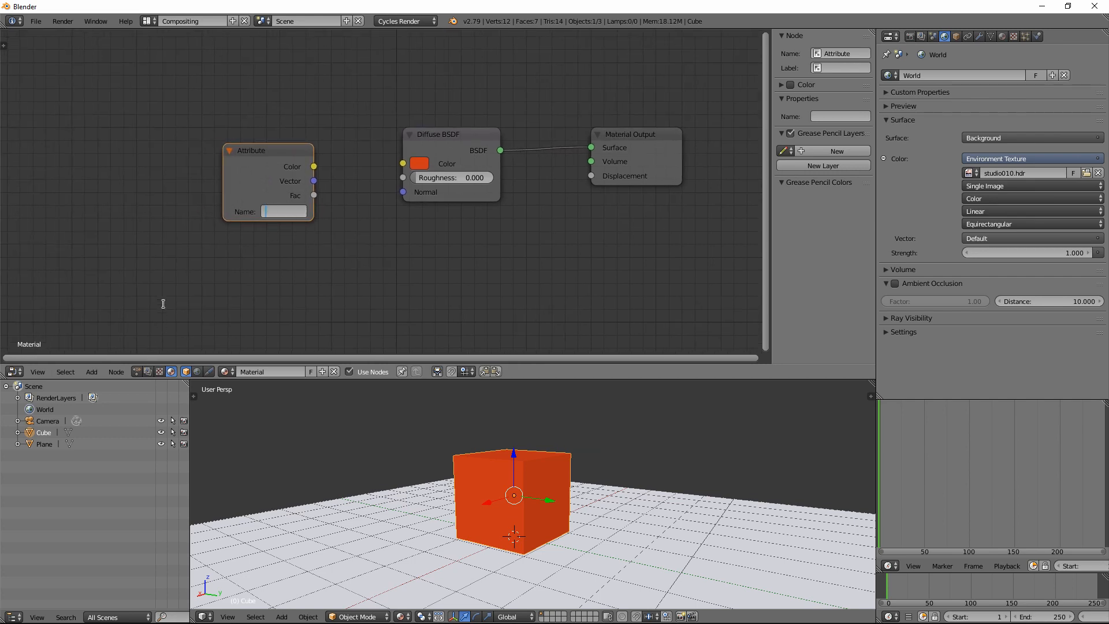
left_click(137, 372)
key("Home")
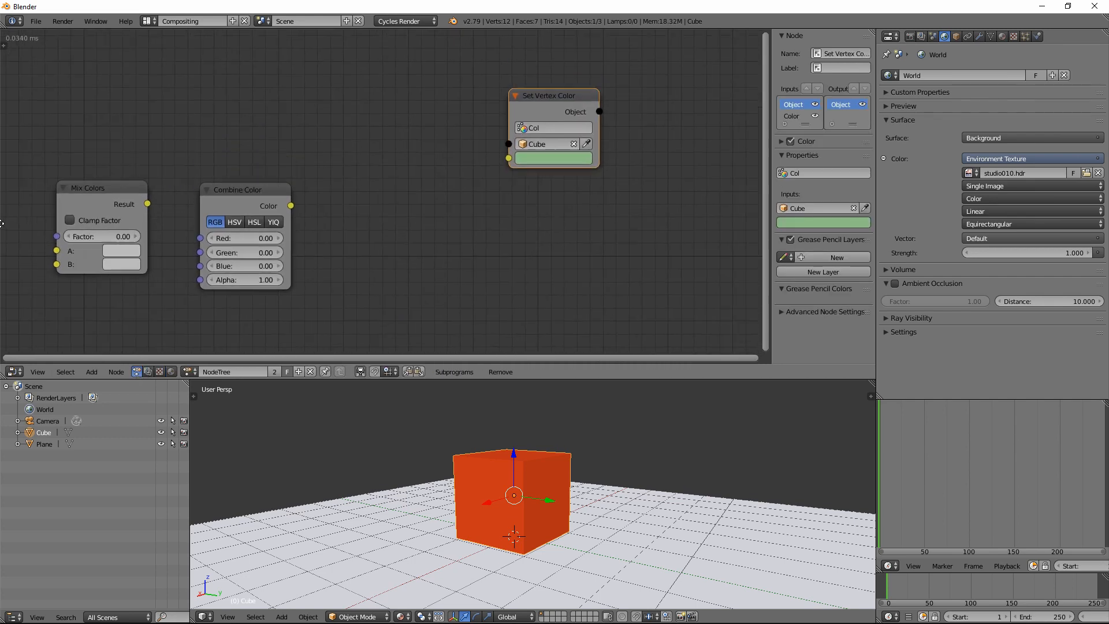
left_click(171, 371)
middle_click_drag(104, 170, 376, 202)
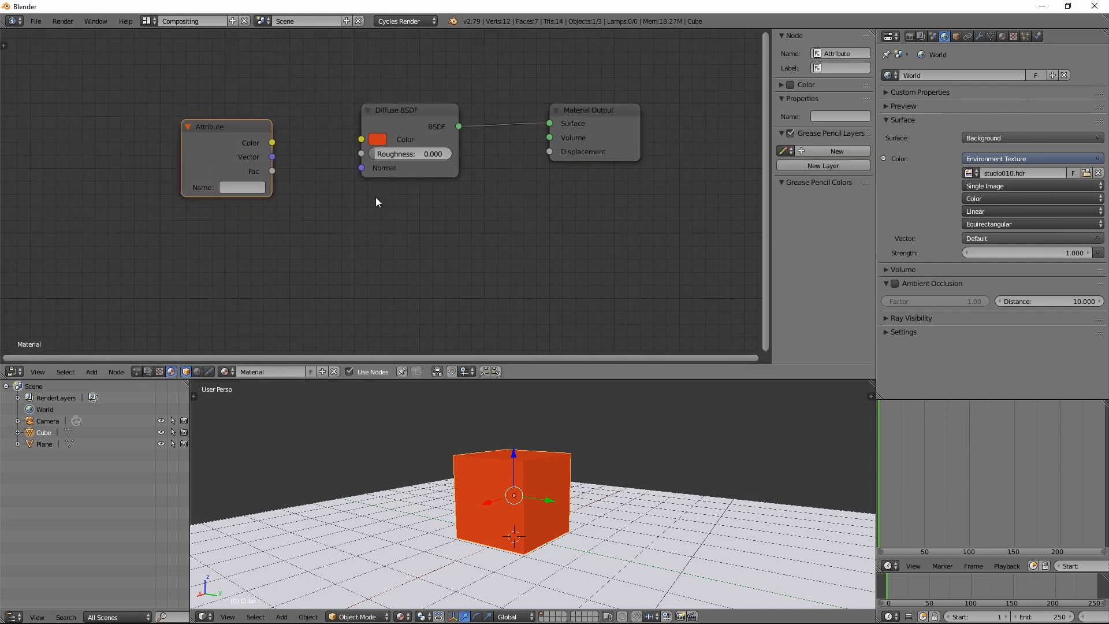
left_click(242, 188)
key("Return")
left_click_drag(272, 143, 240, 108)
Switch the node editor back to the Animation Nodes tree.
middle_click_drag(345, 243, 363, 246)
mouse_move(505, 457)
middle_mouse_down()
mouse_move(529, 483)
mouse_move(515, 466)
middle_mouse_up()
left_click(136, 372)
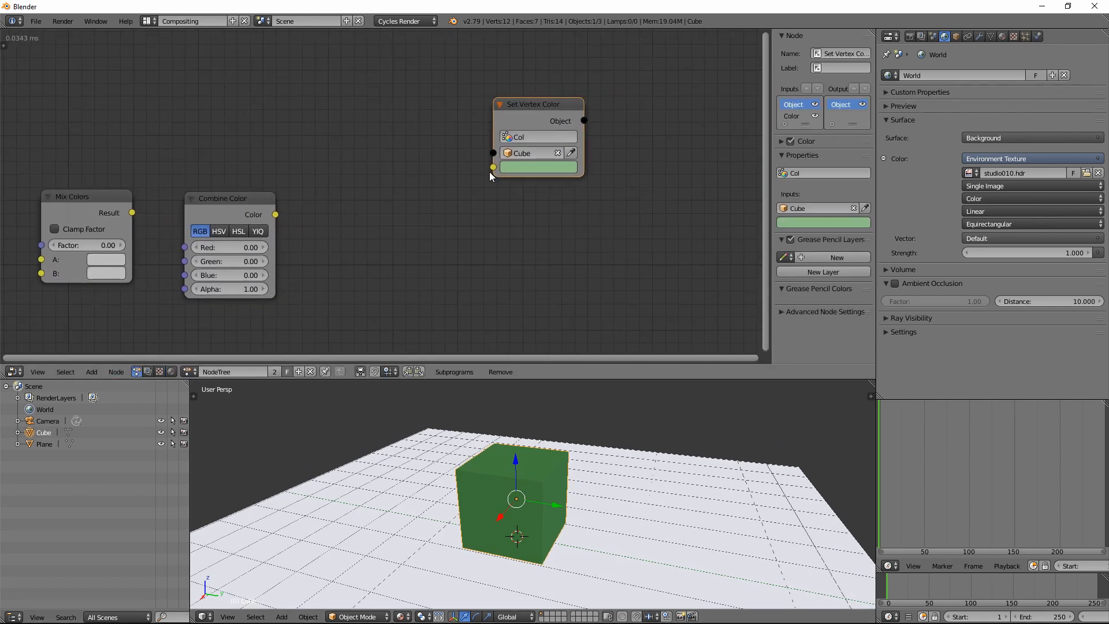
Set the Set Vertex Color node's colour to blue and preview the cube in rendered shading.
left_click(526, 167)
mouse_move(548, 194)
left_mouse_down()
mouse_move(566, 203)
mouse_move(576, 234)
mouse_move(560, 236)
mouse_move(608, 217)
mouse_move(583, 210)
left_mouse_up()
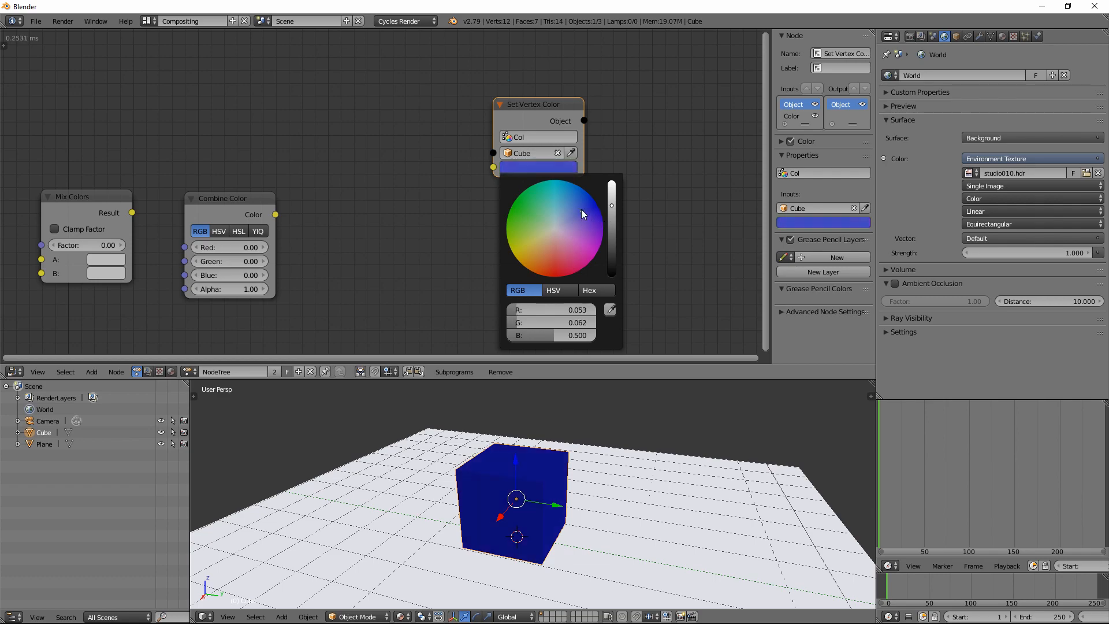
middle_click_drag(654, 525, 613, 512)
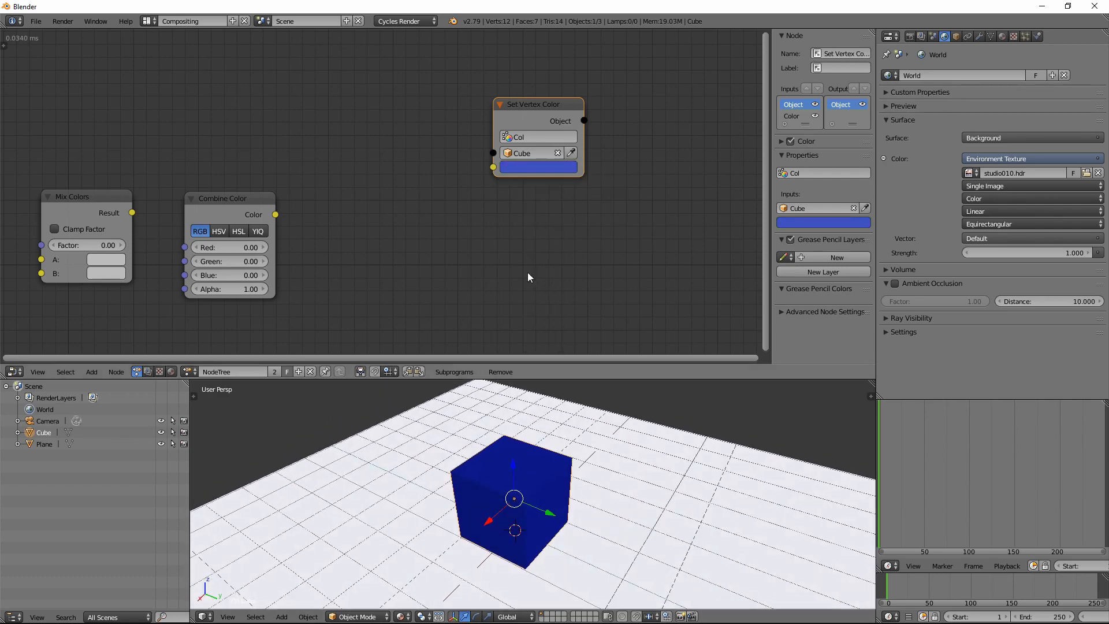
key("shift+z")
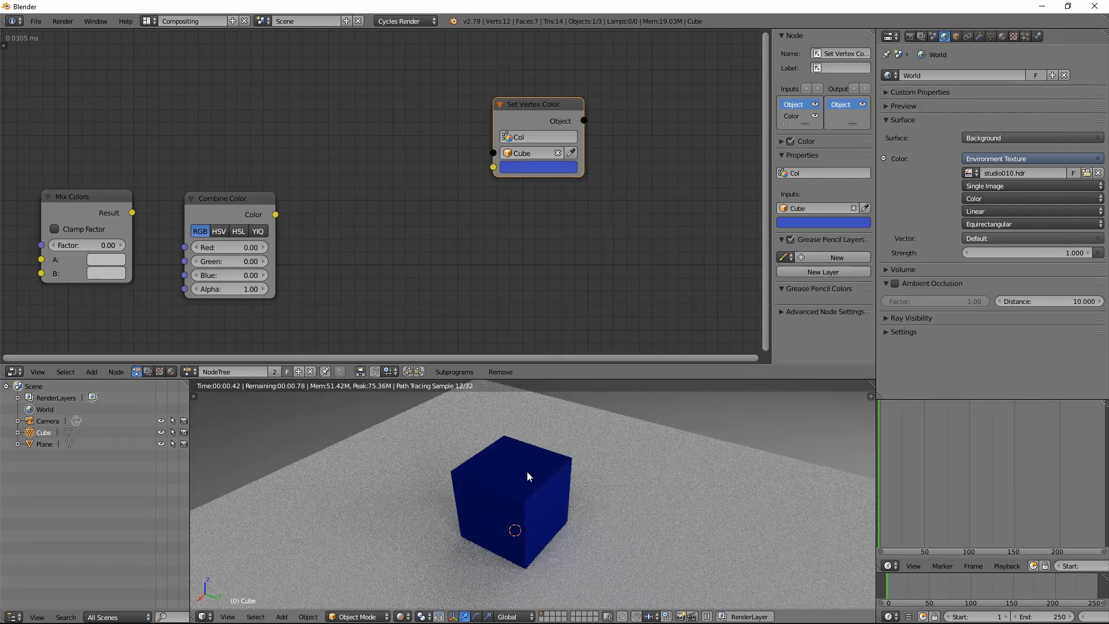
Change the vertex colour to teal (R 0.160, G 0.500, B 0.342) and refresh the rendered preview.
left_click(543, 171)
left_click_drag(539, 212, 549, 210)
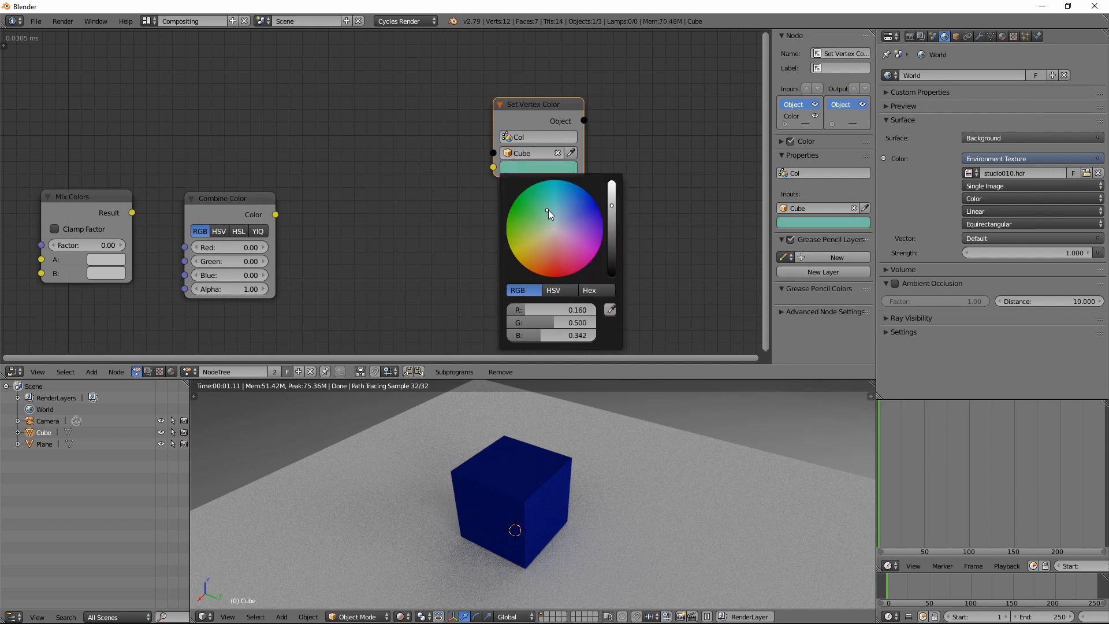
key("shift+z")
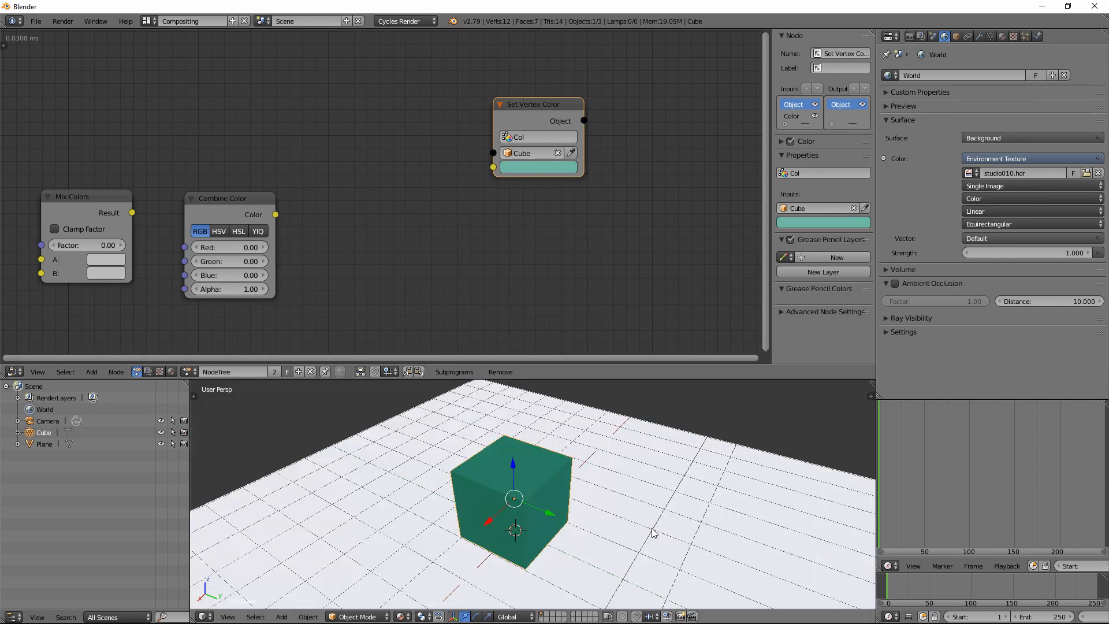
key("shift+z")
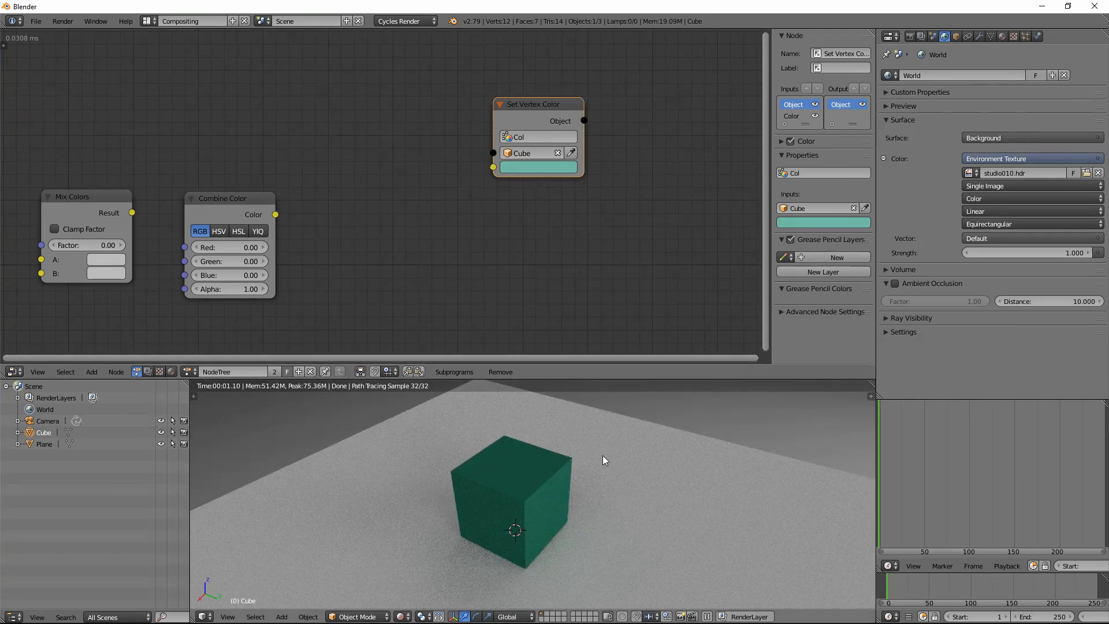
Return the viewport to non-rendered shading and save the file as tut_snap_01.blend.
key("shift+z")
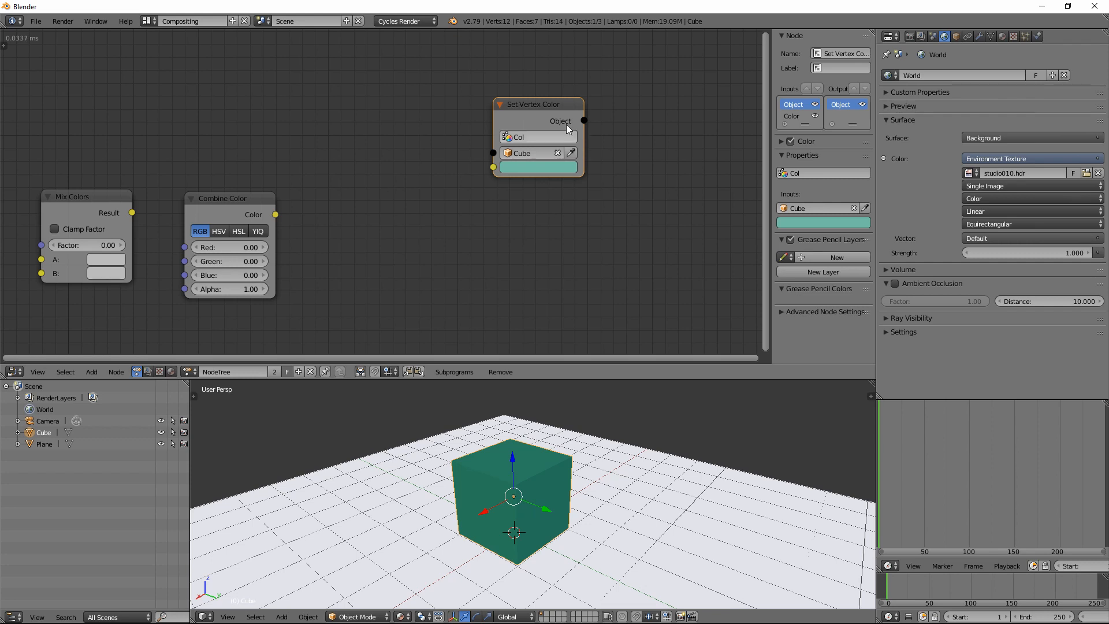
left_click_drag(538, 108, 484, 117)
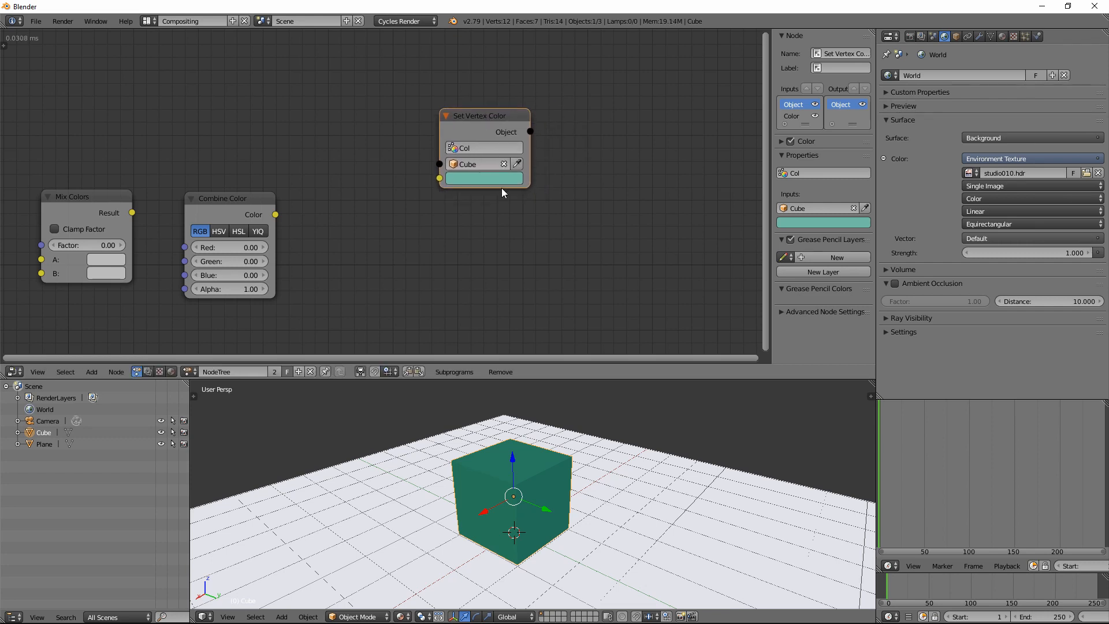
key("ctrl+s")
Add an Object Instancer node with the Cube as its source, moving Set Vertex Color aside to make room.
left_click(91, 371)
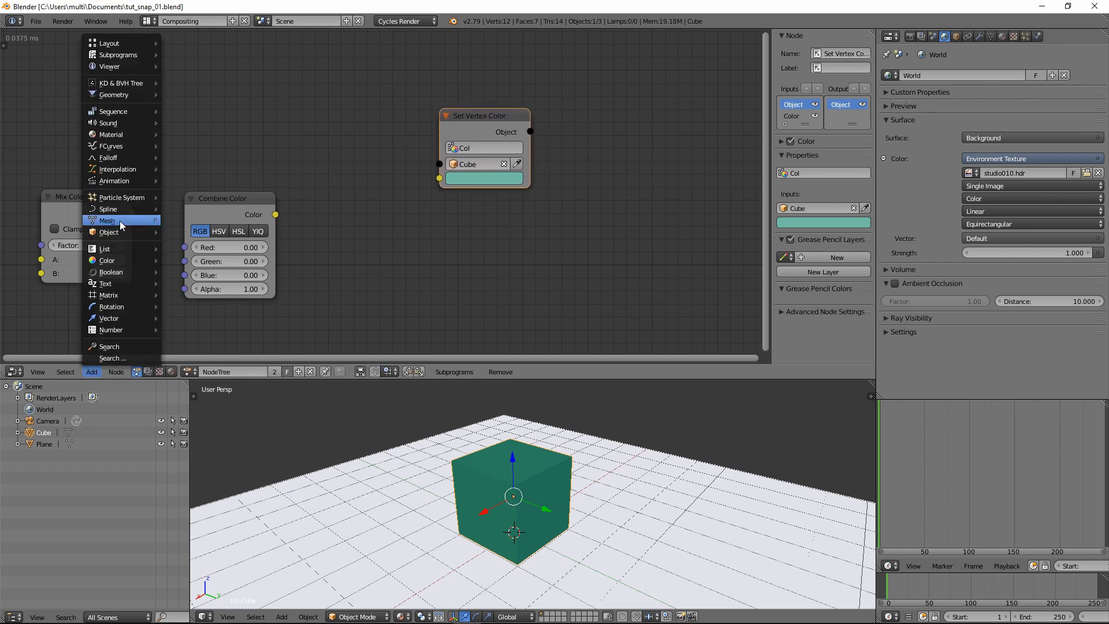
mouse_move(120, 229)
left_click(213, 500)
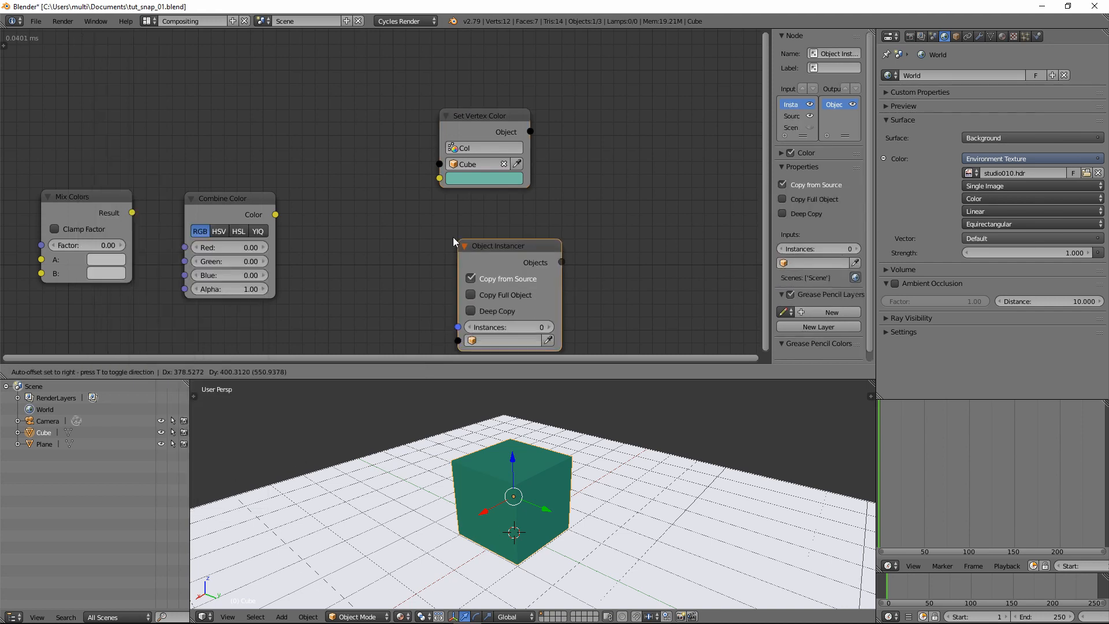
left_click(417, 209)
left_click_drag(503, 120, 713, 213)
left_click_drag(473, 221, 453, 95)
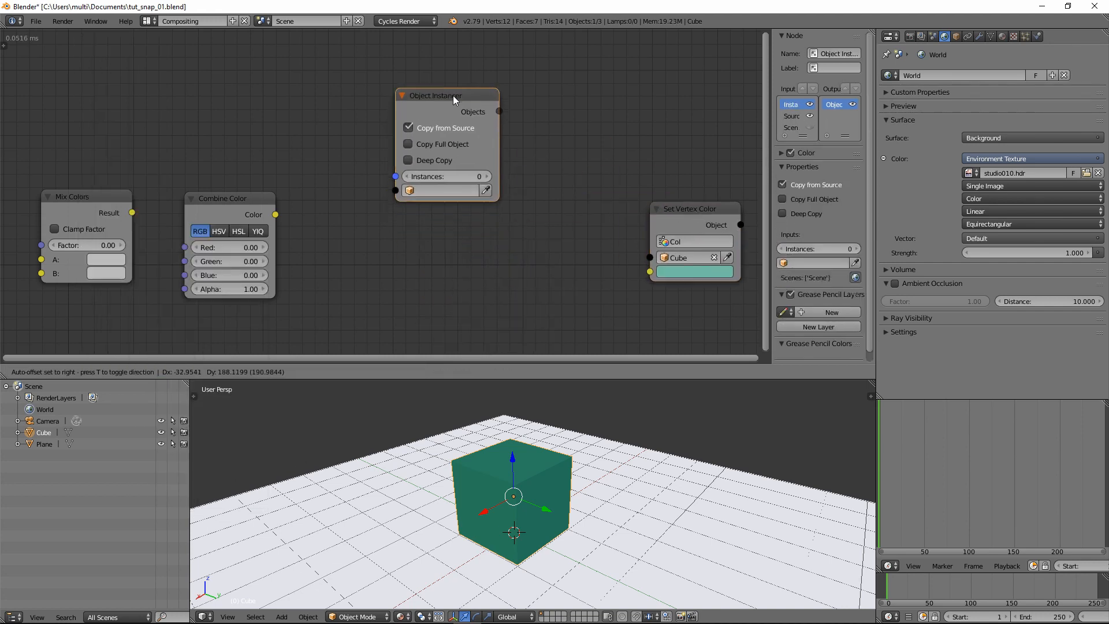
left_click(487, 186)
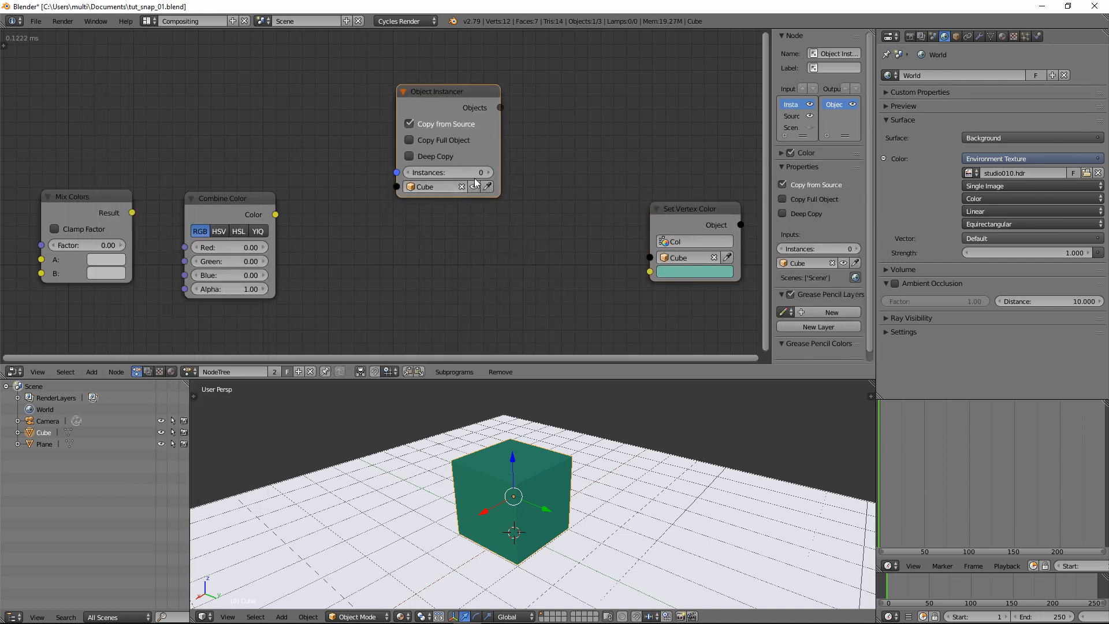
Move the Mix Colors and Combine Color nodes down out of the way and reposition the Object Instancer.
left_click_drag(71, 194, 275, 287)
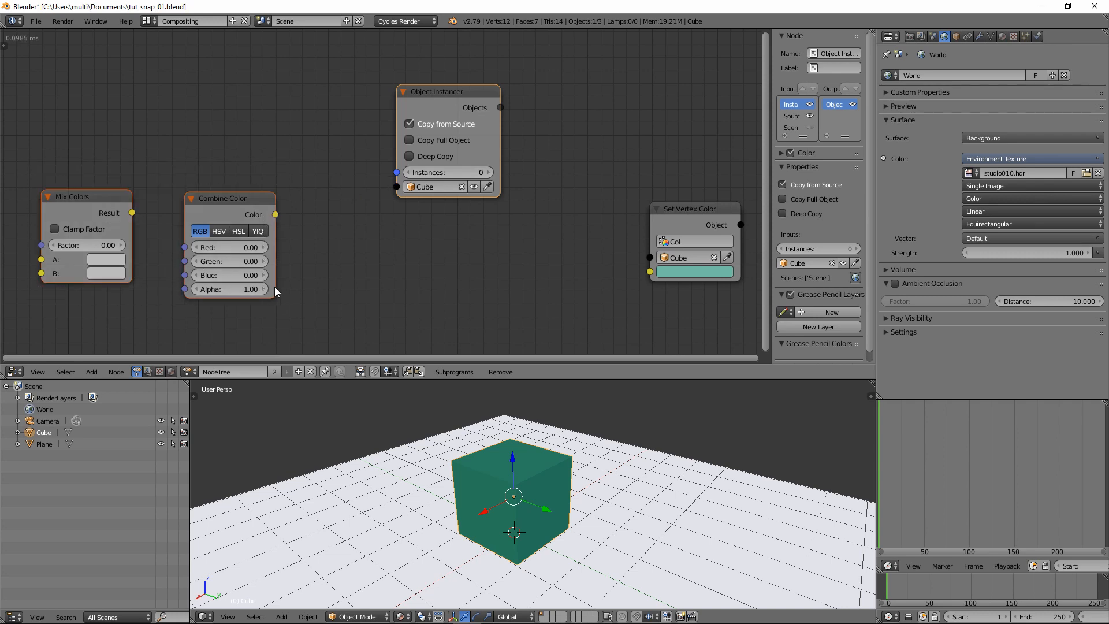
left_click(290, 159)
left_click_drag(29, 164, 313, 319)
left_click_drag(244, 226, 171, 346)
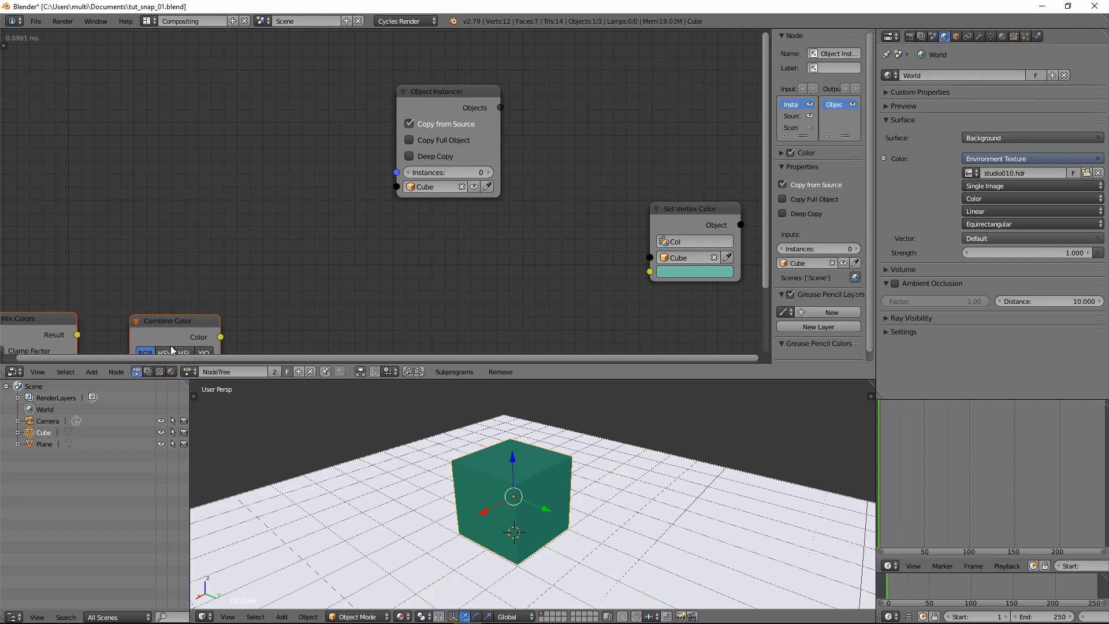
left_click_drag(450, 89, 472, 70)
middle_click_drag(380, 190, 376, 235)
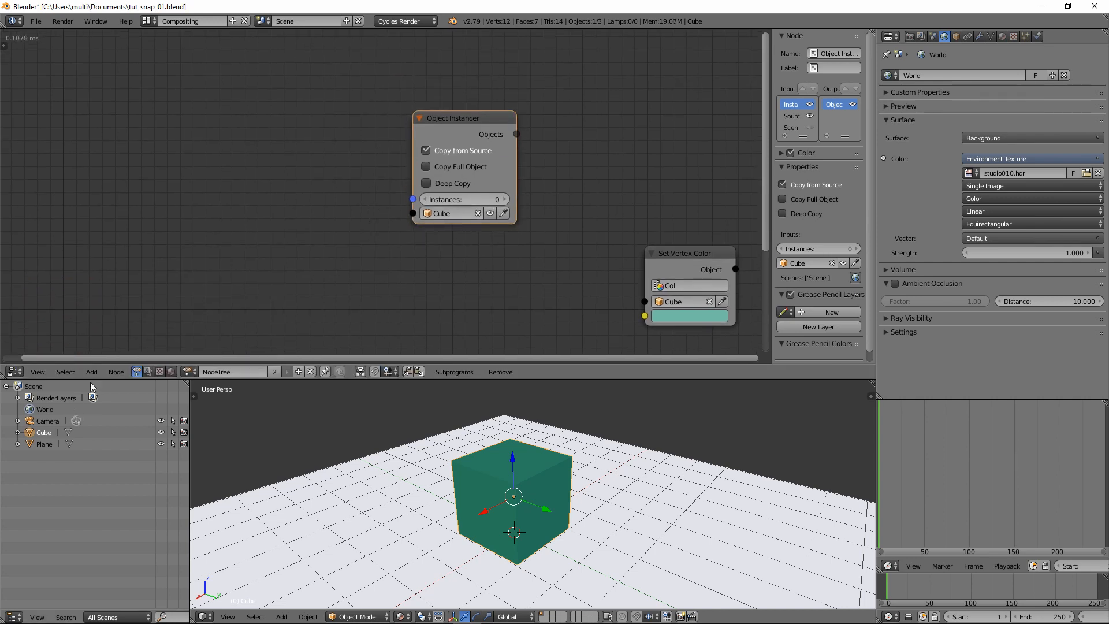
Add a Distribute Matrices node before the Object Instancer.
left_click(91, 372)
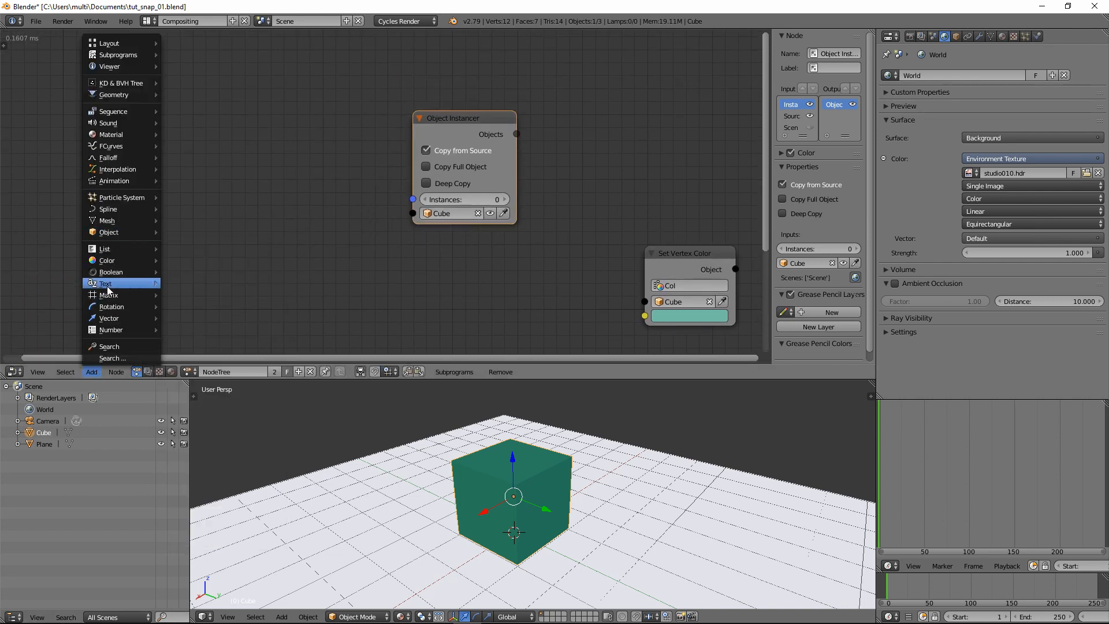
mouse_move(120, 300)
left_click(193, 334)
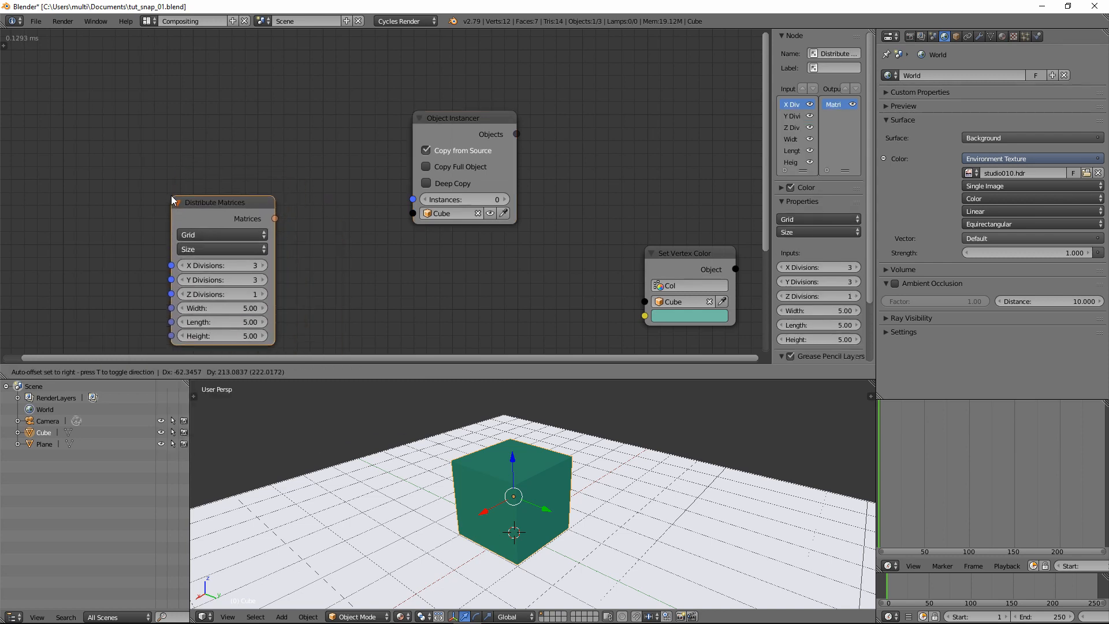
left_click(287, 238)
middle_click_drag(287, 237, 248, 160)
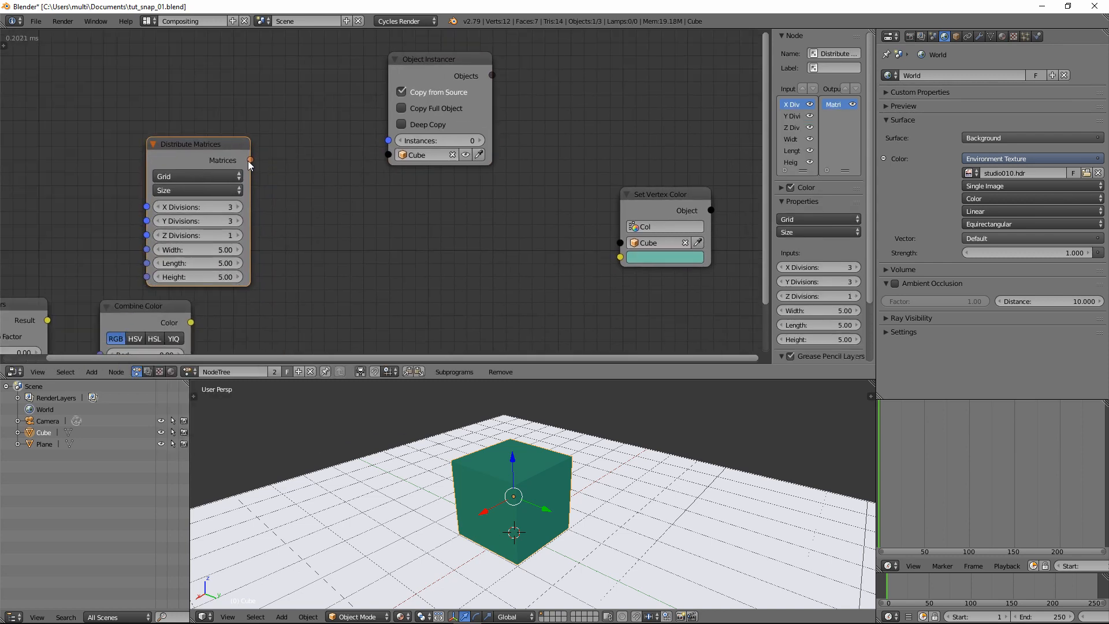
Switch Distribute Matrices to Linear and link its Matrices output to the Object Instancer's Instances input.
left_click(190, 176)
left_click(213, 162)
left_click_drag(250, 160, 388, 140)
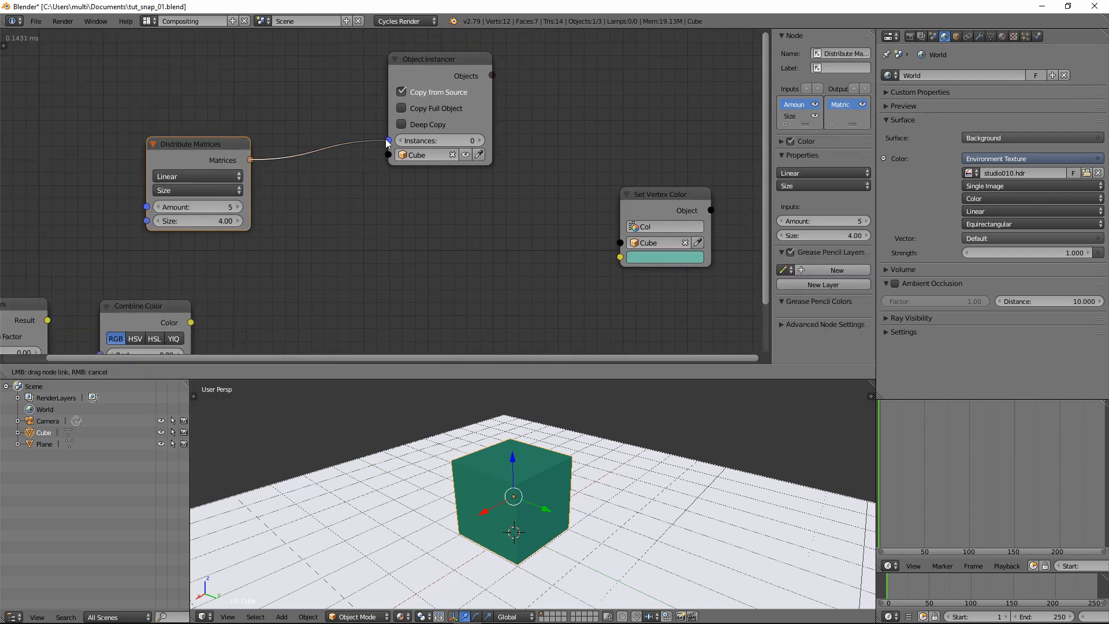
left_click_drag(439, 58, 466, 58)
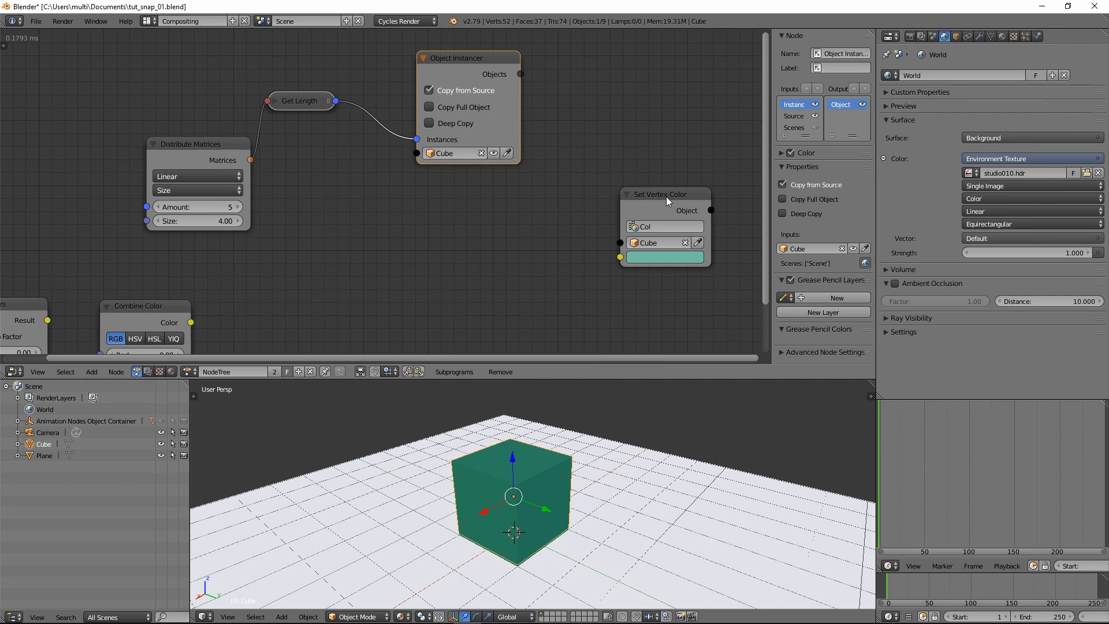
Add an Object Matrix Output node and link the Object Instancer's Objects output to its object input.
left_click_drag(667, 197, 685, 258)
left_click(92, 371)
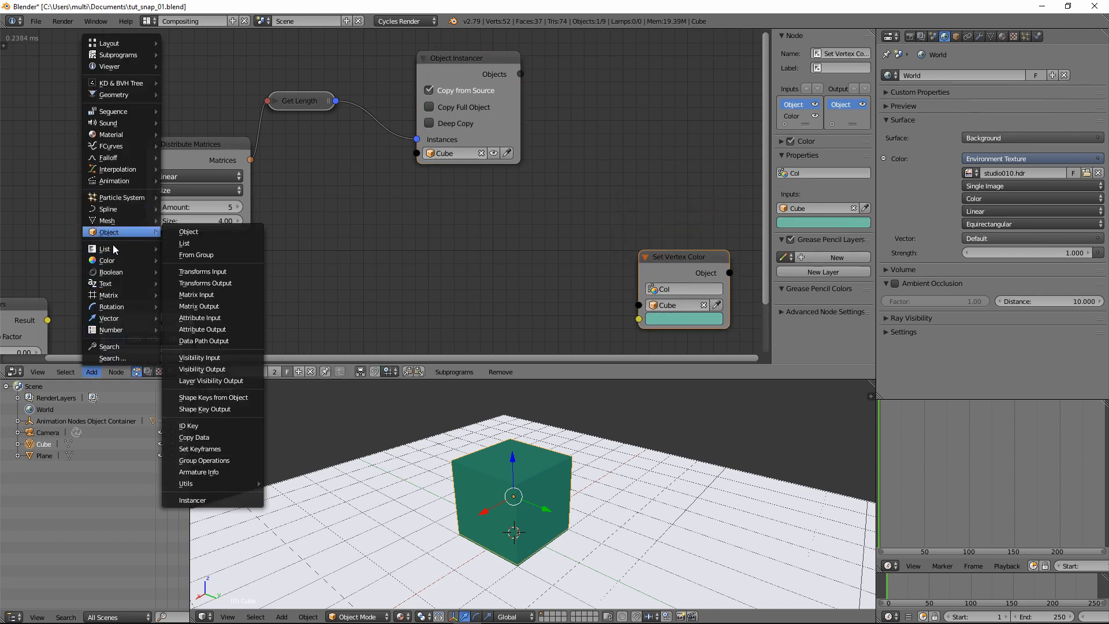
mouse_move(109, 231)
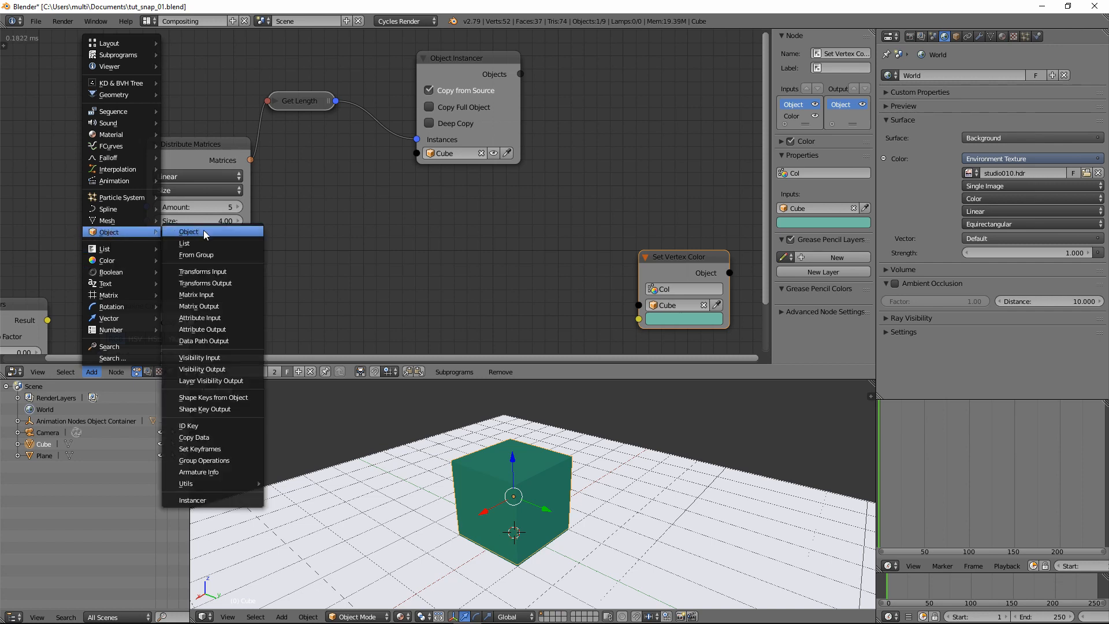
left_click(217, 307)
left_click_drag(522, 75, 574, 136)
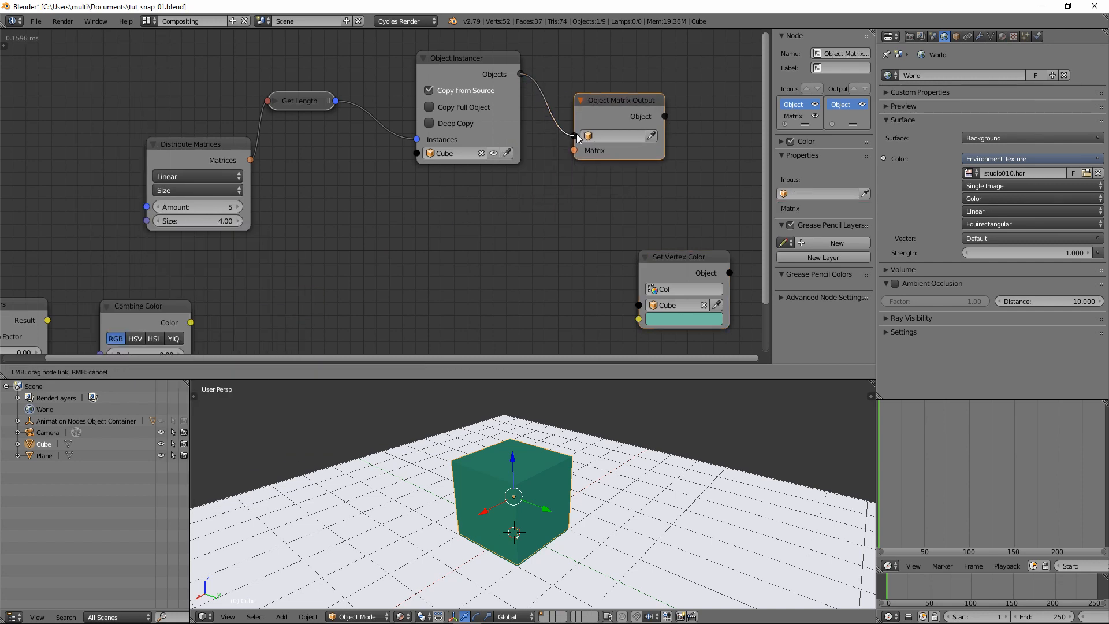
Link the Distribute Matrices node's Matrices output to the Object Matrix Output's Matrix input and space out the nodes.
left_click_drag(465, 71, 424, 60)
left_click_drag(252, 160, 589, 150)
left_click(621, 116)
left_click_drag(621, 117, 658, 125)
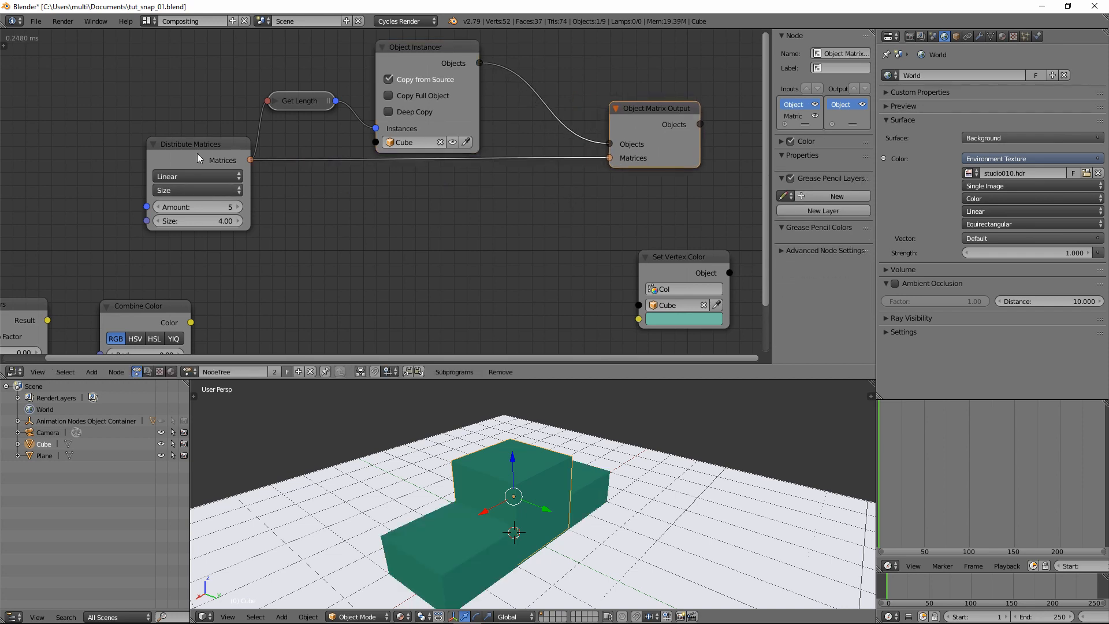
Shift the Distribute Matrices node outward and hide the source Cube through the Object Instancer.
left_click_drag(204, 147, 189, 171)
middle_click_drag(470, 290, 460, 278)
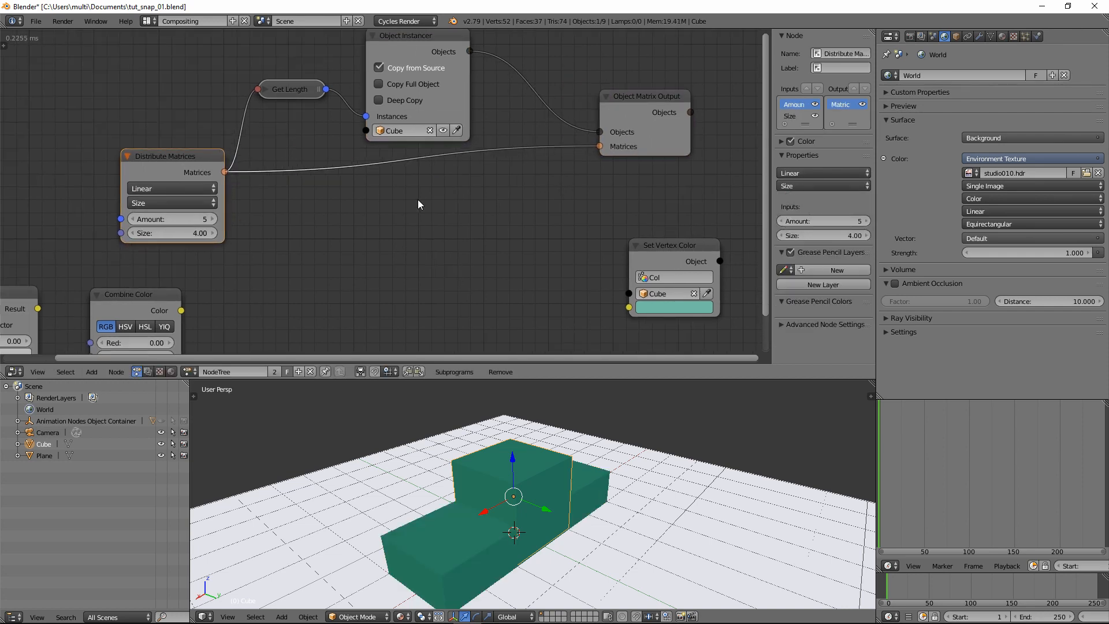
left_click(442, 130)
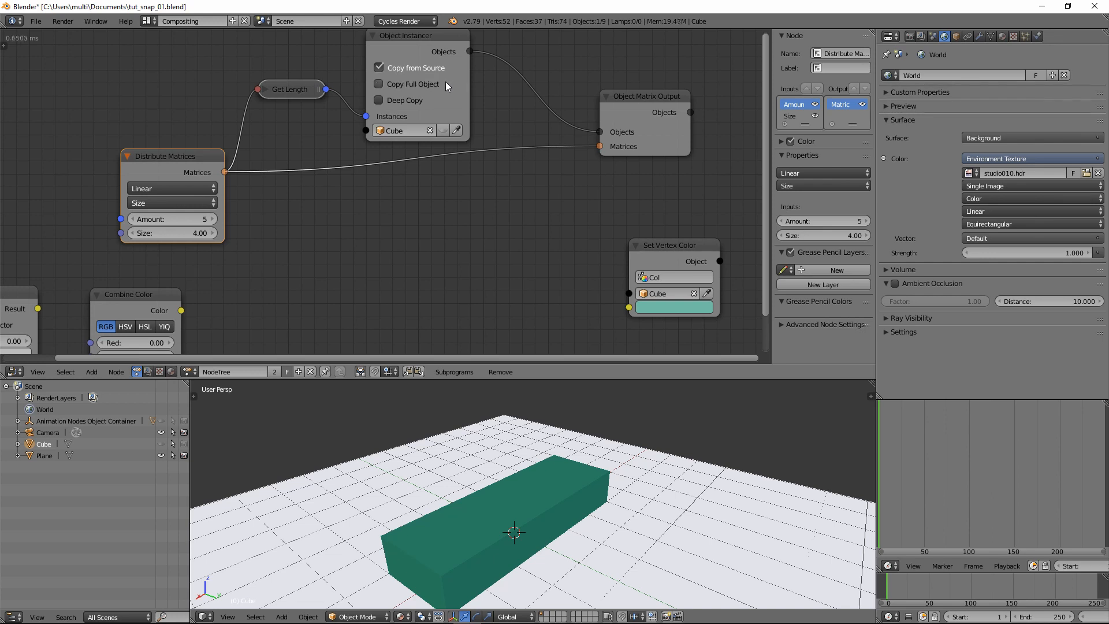
Examine the Object Instancer's advanced node settings.
left_click(440, 36)
left_click(817, 352)
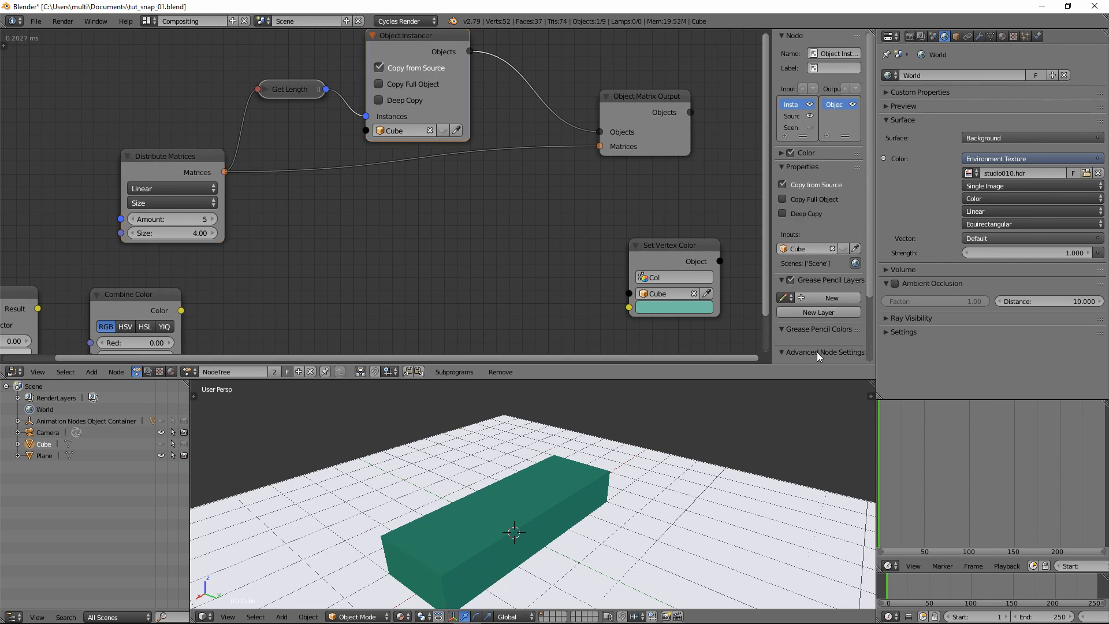
scroll(814, 355, "down", 3)
scroll(342, 247, "down", 2)
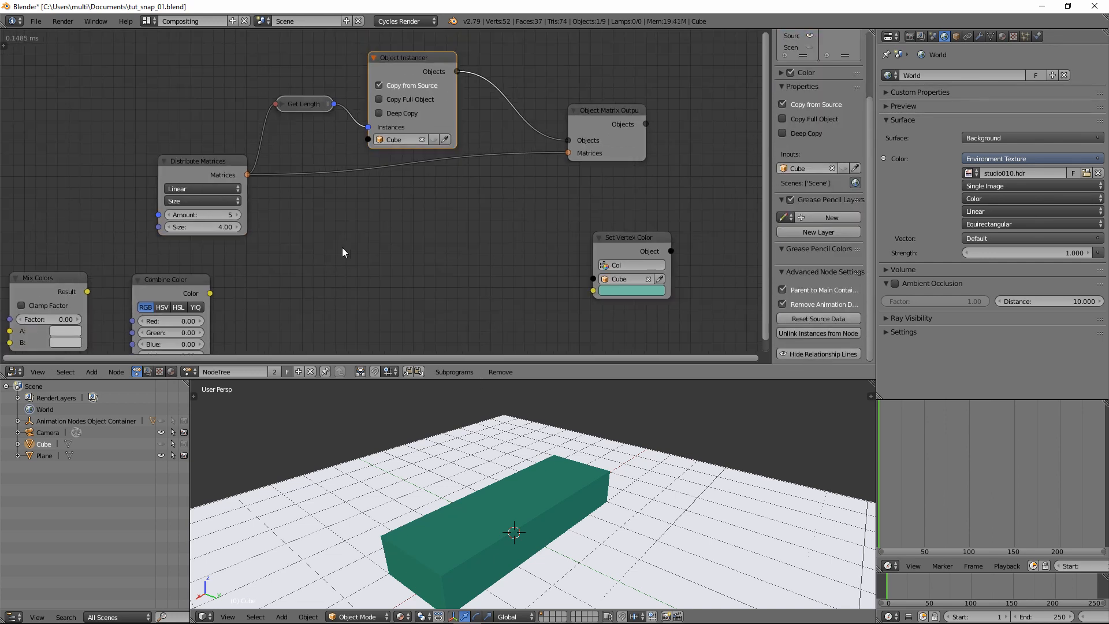
Move the Set Vertex Color and Object Matrix Output nodes further away from the Object Instancer.
middle_click_drag(442, 190, 437, 196)
left_click_drag(608, 244, 647, 268)
left_click_drag(600, 119, 617, 128)
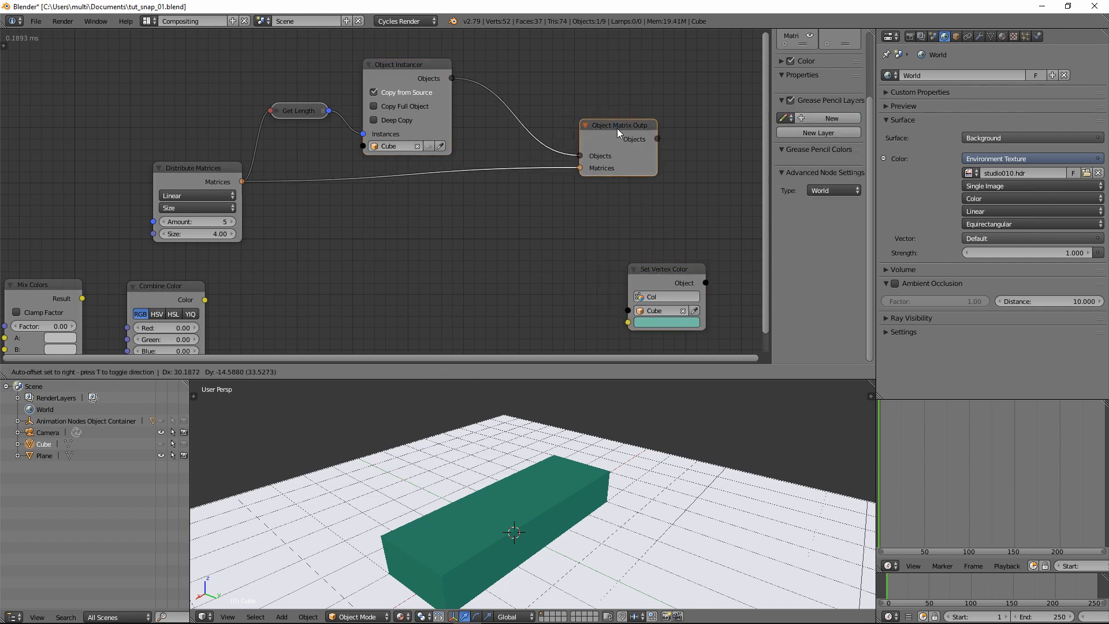
Set the Distribute Matrices distance mode to Step with a distance of 2.20.
left_click(177, 209)
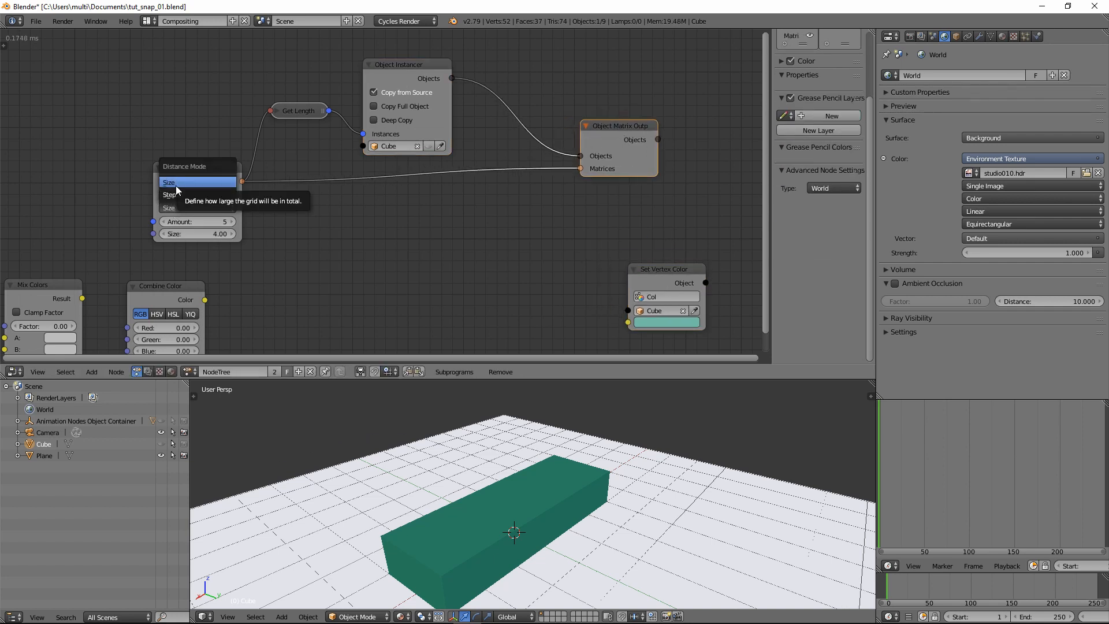
left_click(177, 194)
left_click_drag(206, 235, 209, 237)
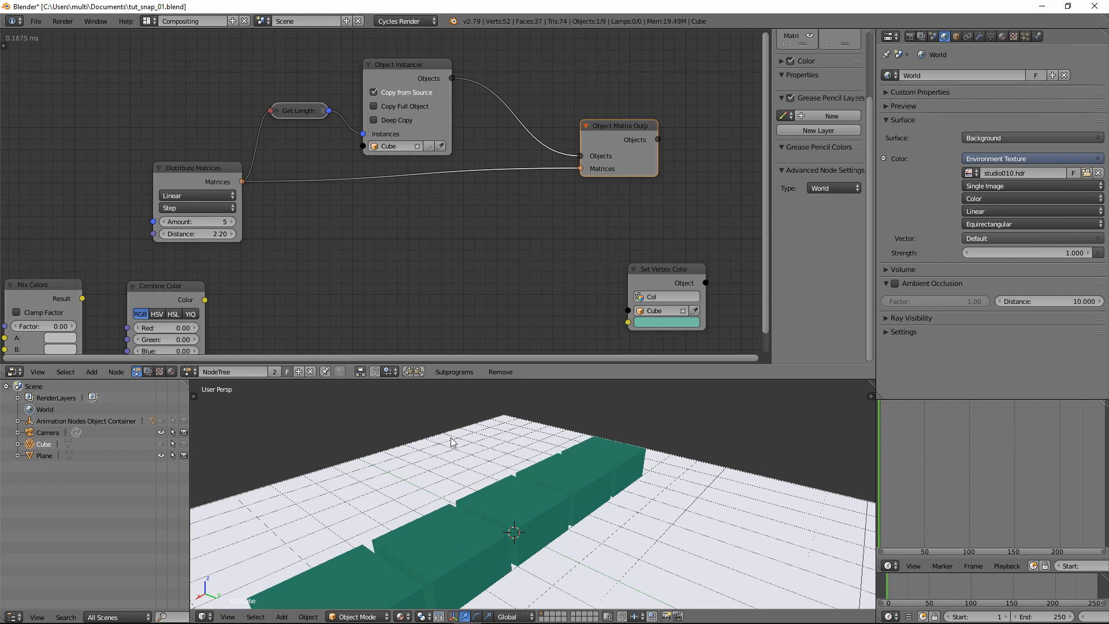
mouse_move(509, 456)
middle_mouse_down()
mouse_move(480, 460)
mouse_move(497, 456)
middle_mouse_up()
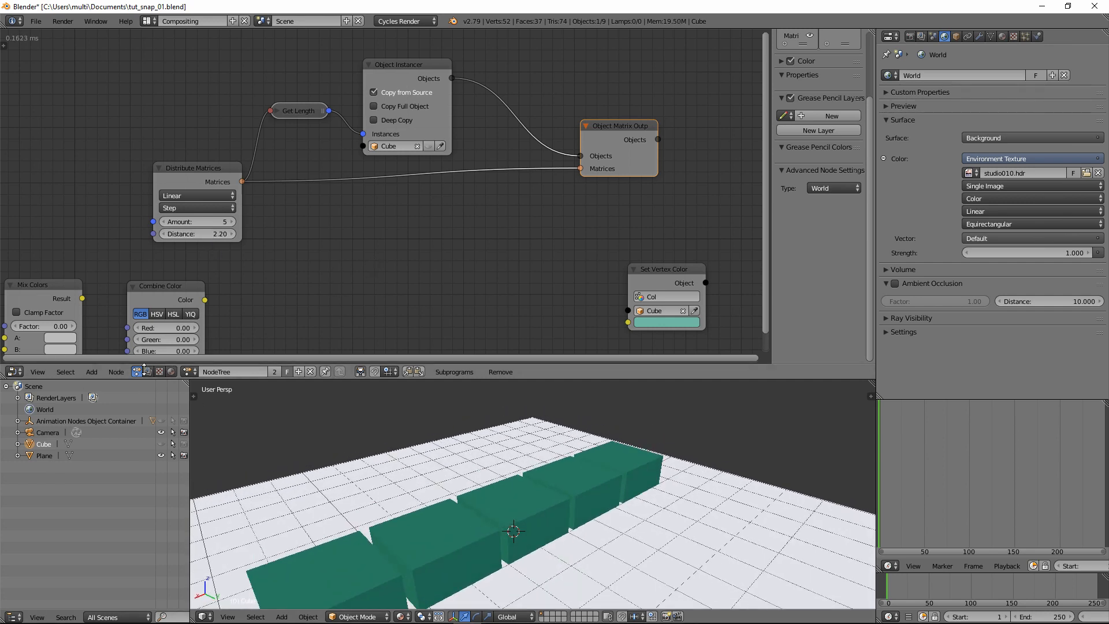
Insert an Offset Matrix node on the link between Distribute Matrices and Object Matrix Output.
left_click(92, 372)
mouse_move(124, 232)
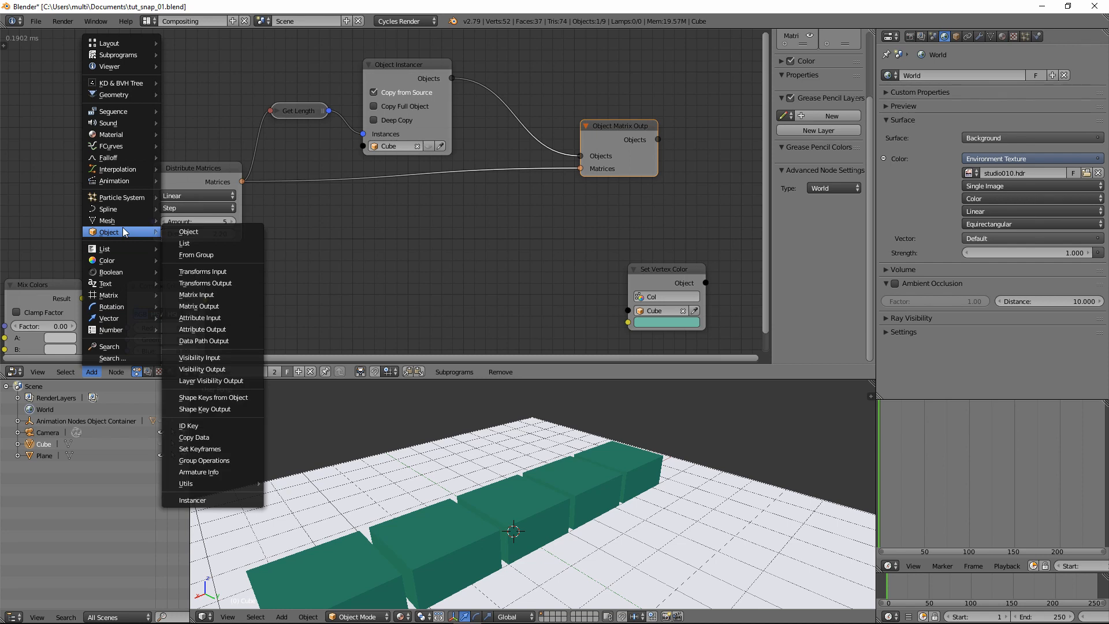
mouse_move(116, 295)
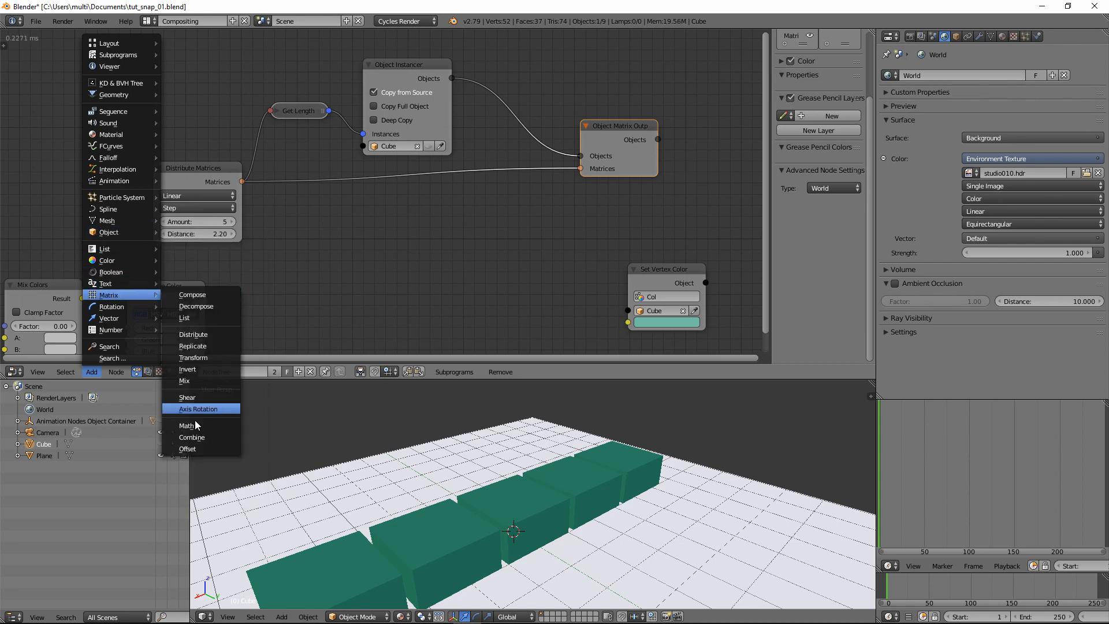
left_click(202, 450)
left_click(480, 228)
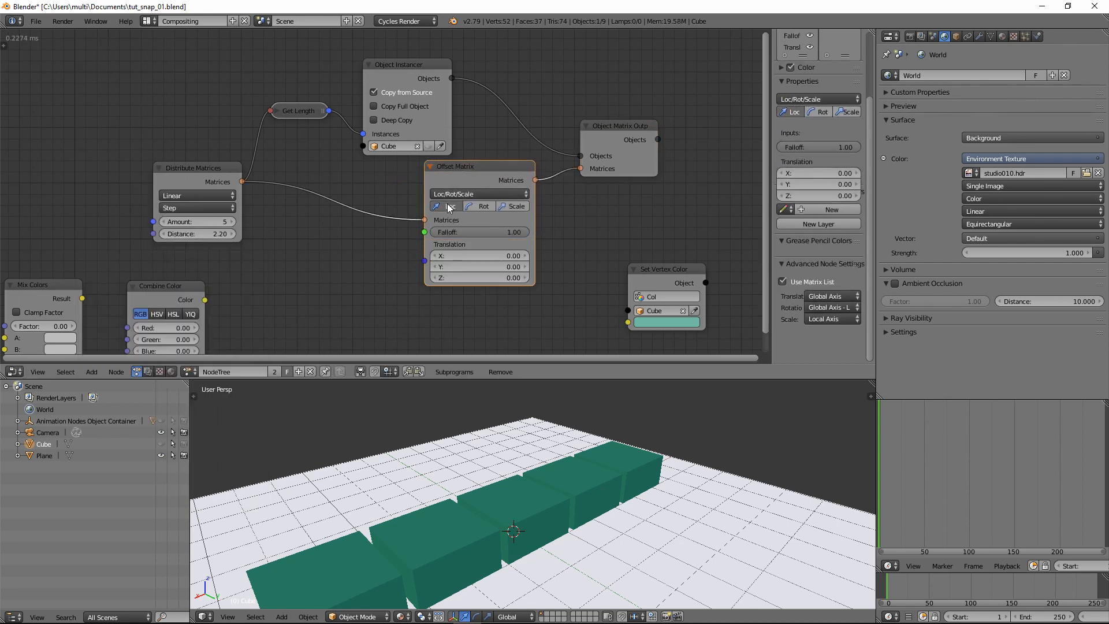
Set the Offset Matrix Z translation to 1.76 to raise the cubes, and check them in the rendered viewport preview.
left_click_drag(461, 279, 470, 279)
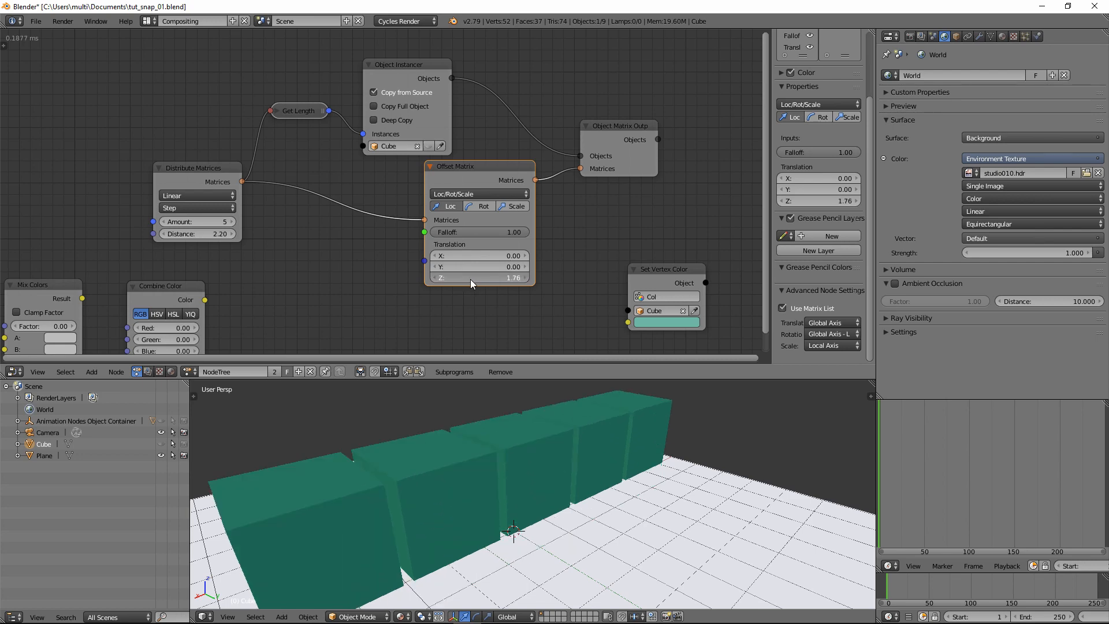
mouse_move(597, 535)
middle_mouse_down()
mouse_move(595, 497)
mouse_move(597, 525)
middle_mouse_up()
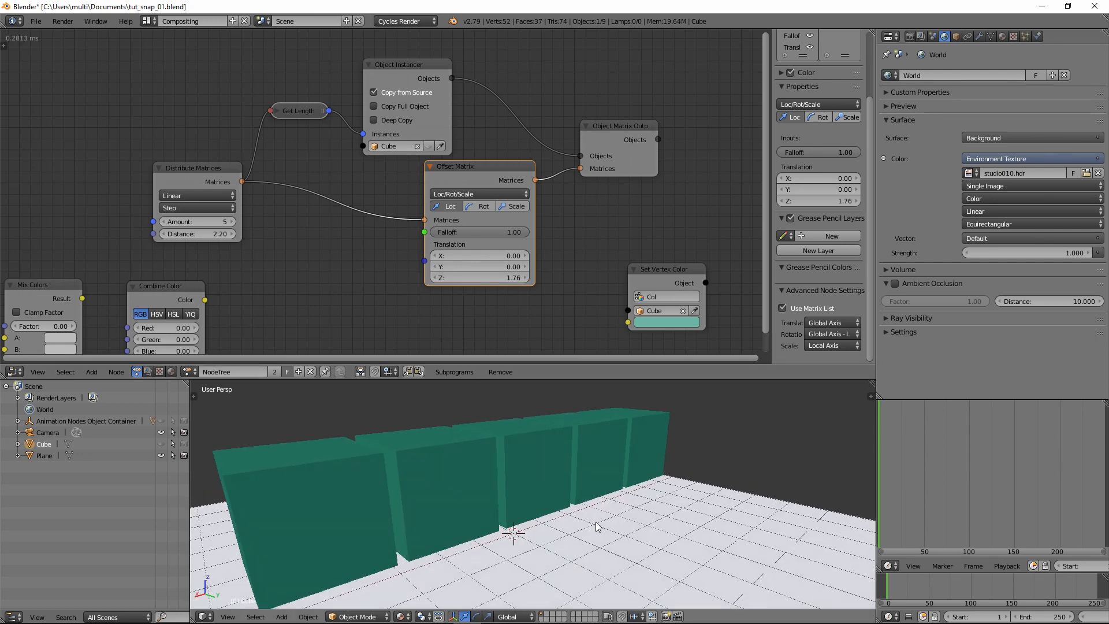
scroll(558, 503, "down", 1)
key("shift+z")
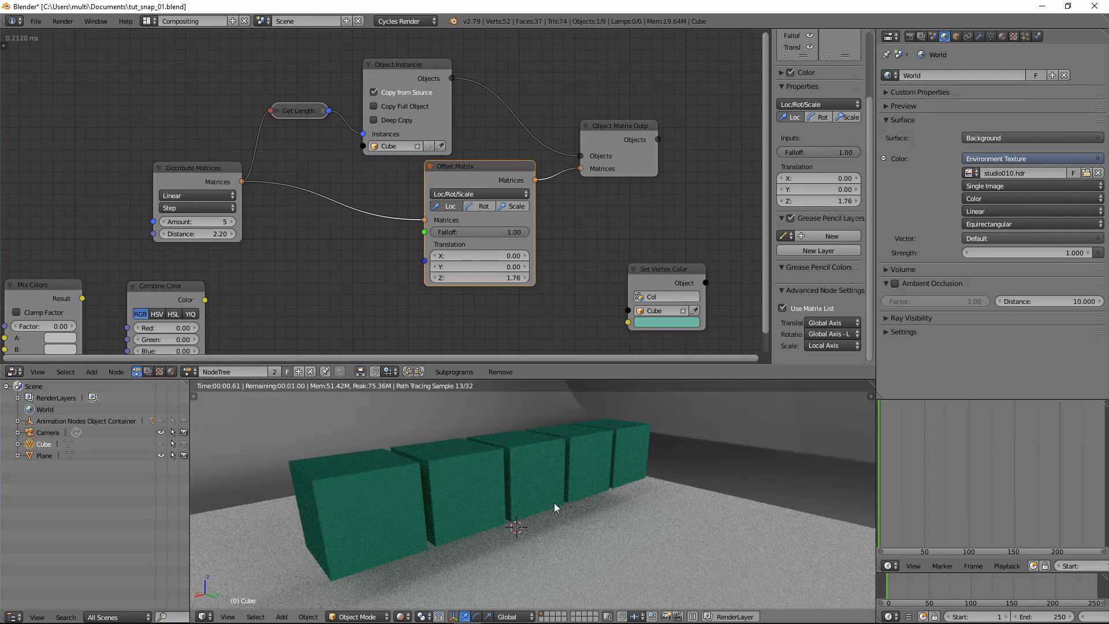
key("shift+z")
Spread out the node layout by repositioning the Object Instancer, Offset Matrix and Set Vertex Color nodes.
left_click_drag(409, 78, 428, 52)
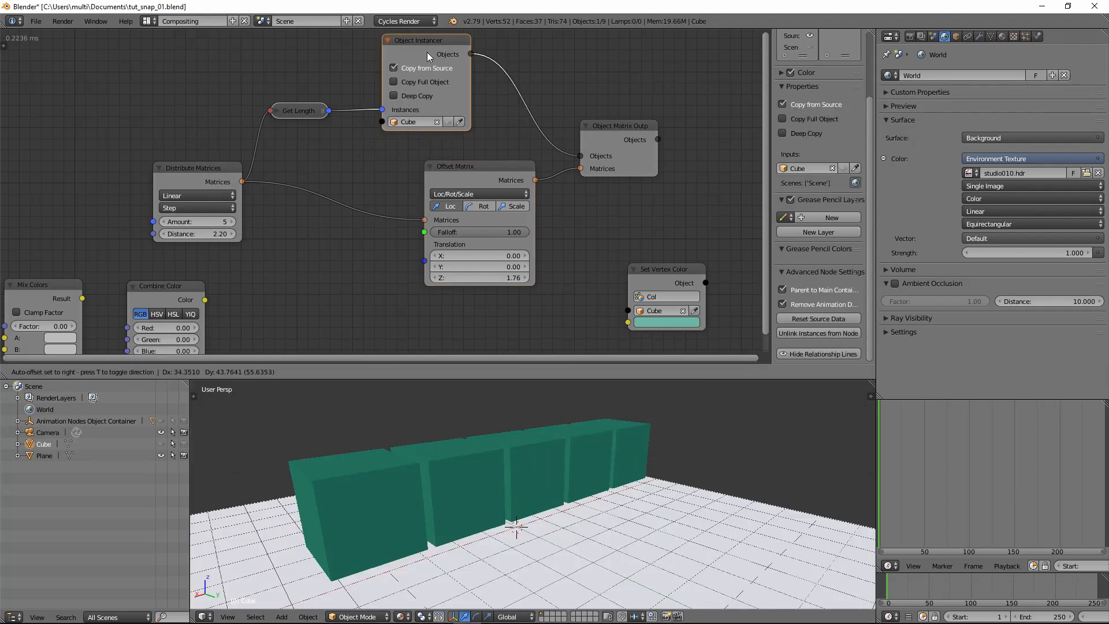
left_click_drag(461, 170, 421, 174)
middle_click_drag(538, 227, 394, 219)
left_click_drag(506, 282, 625, 180)
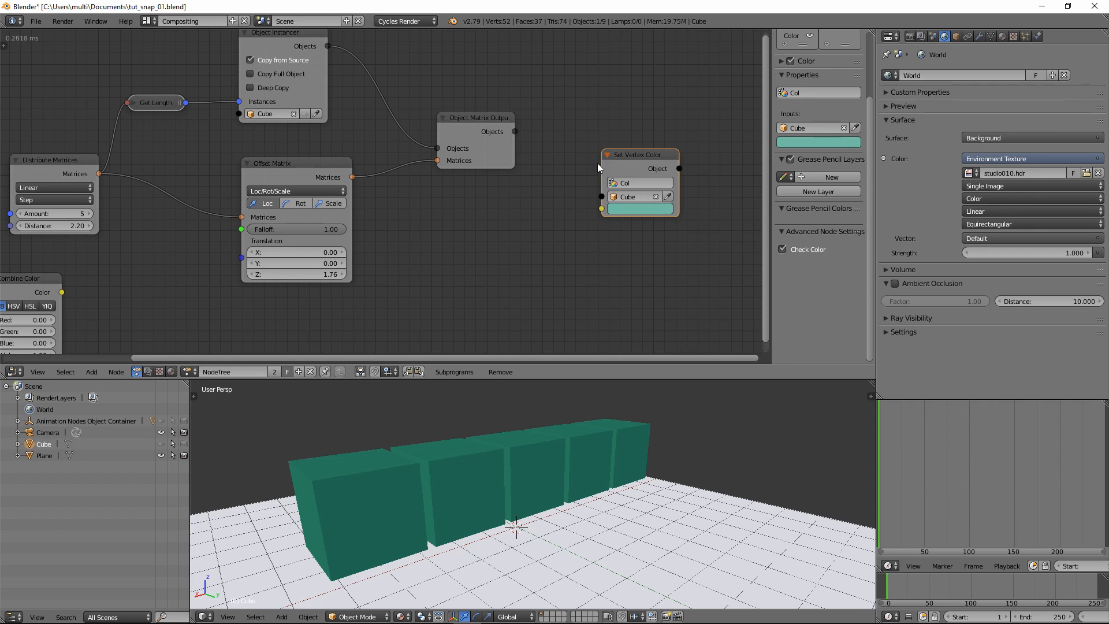
mouse_move(488, 256)
middle_mouse_down()
mouse_move(425, 263)
mouse_move(530, 264)
mouse_move(476, 263)
middle_mouse_up()
left_click_drag(613, 162, 591, 103)
Assign the nearest cube instance as the object of the Set Vertex Color node.
right_click(359, 506)
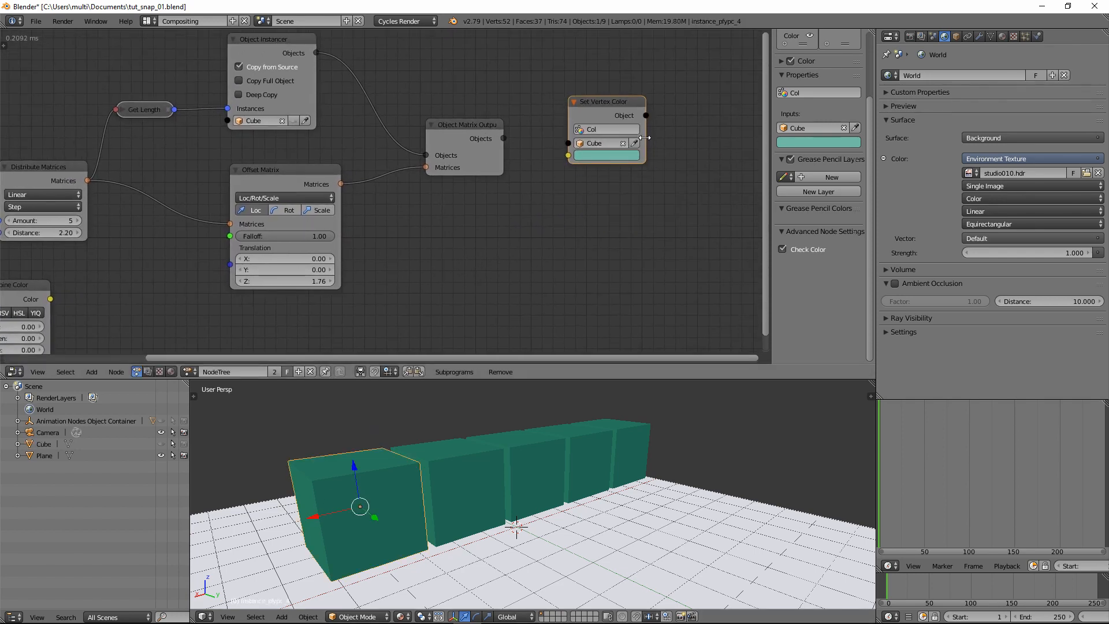
left_click(635, 143)
left_click_drag(608, 99, 606, 86)
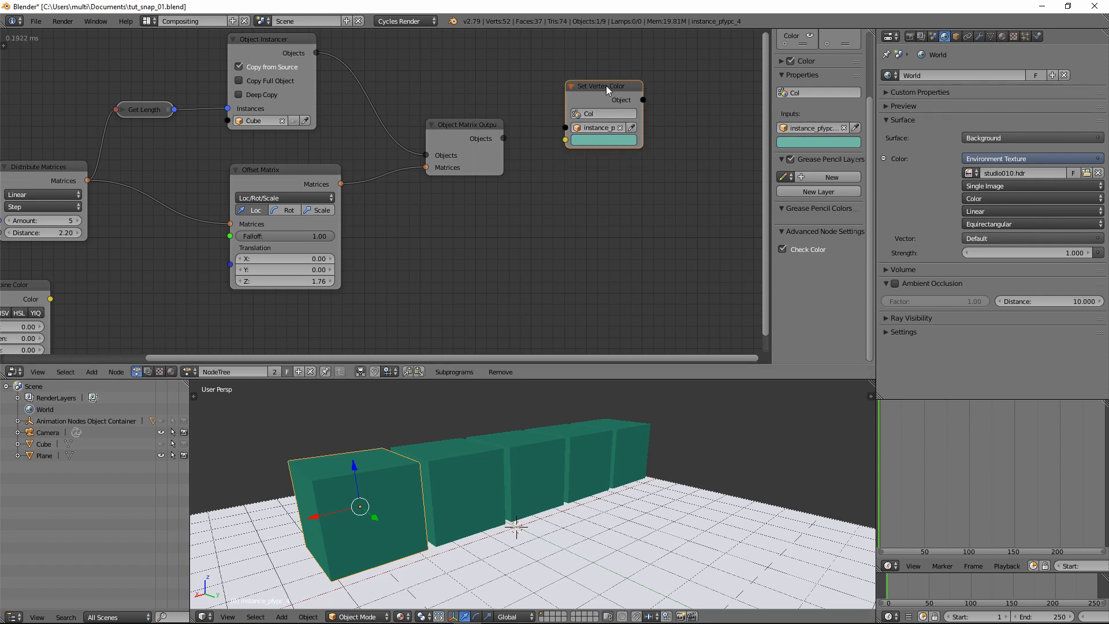
Duplicate the Set Vertex Color node below the original for the middle cube instance and set its colour to blue.
key("shift+d")
left_click(620, 215)
right_click(533, 459)
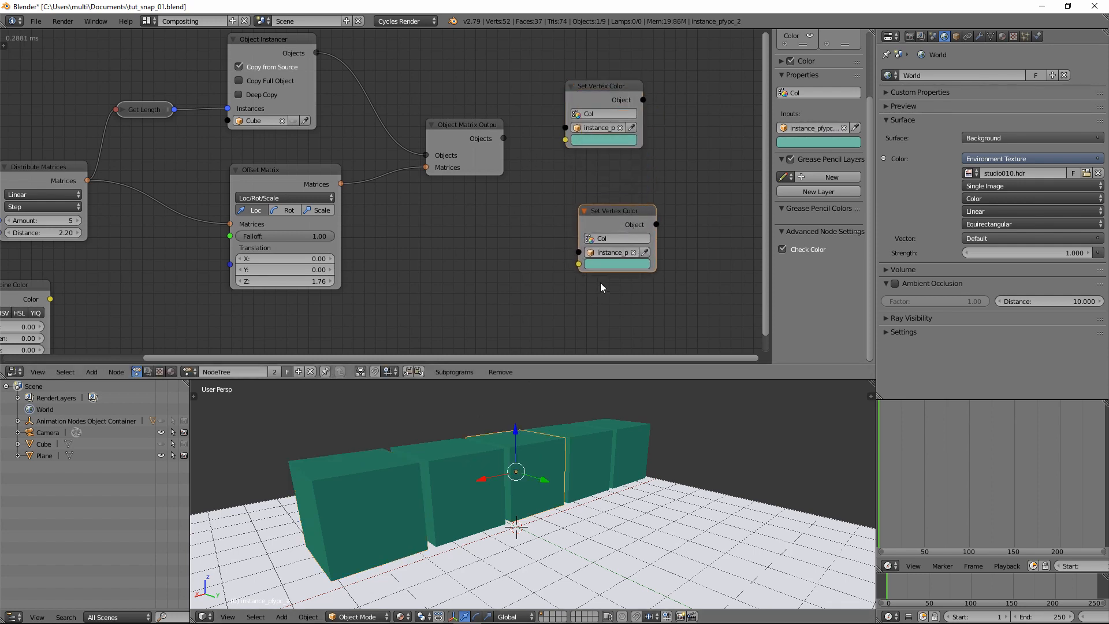
left_click(626, 262)
left_click(654, 183)
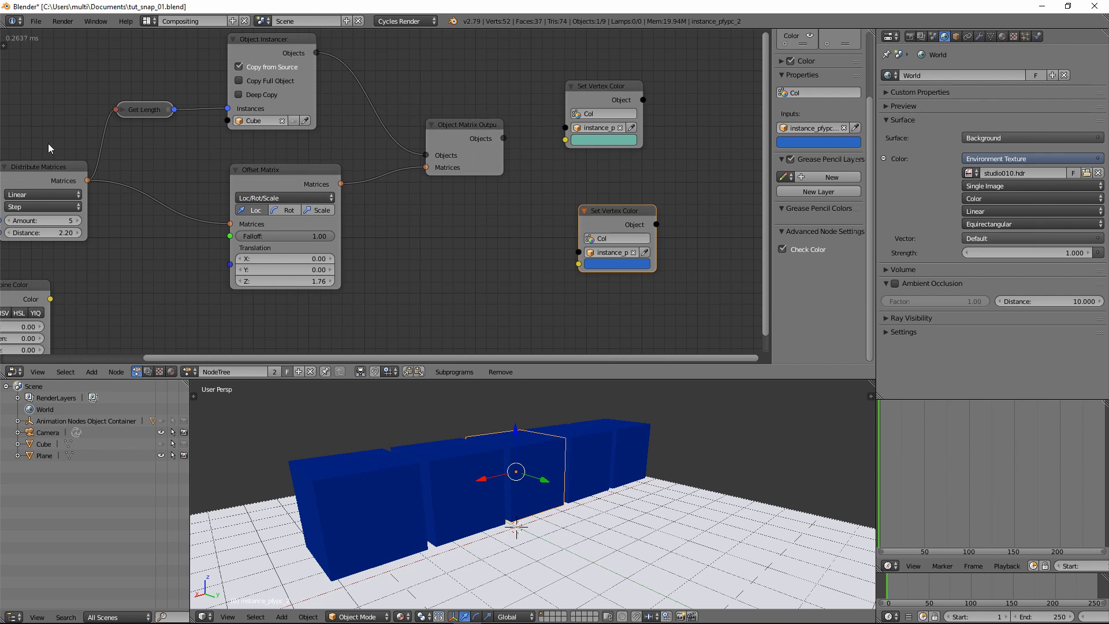
Change the upper Set Vertex Color node to blue and the lower one to a greyish pink.
middle_click_drag(469, 440, 461, 467)
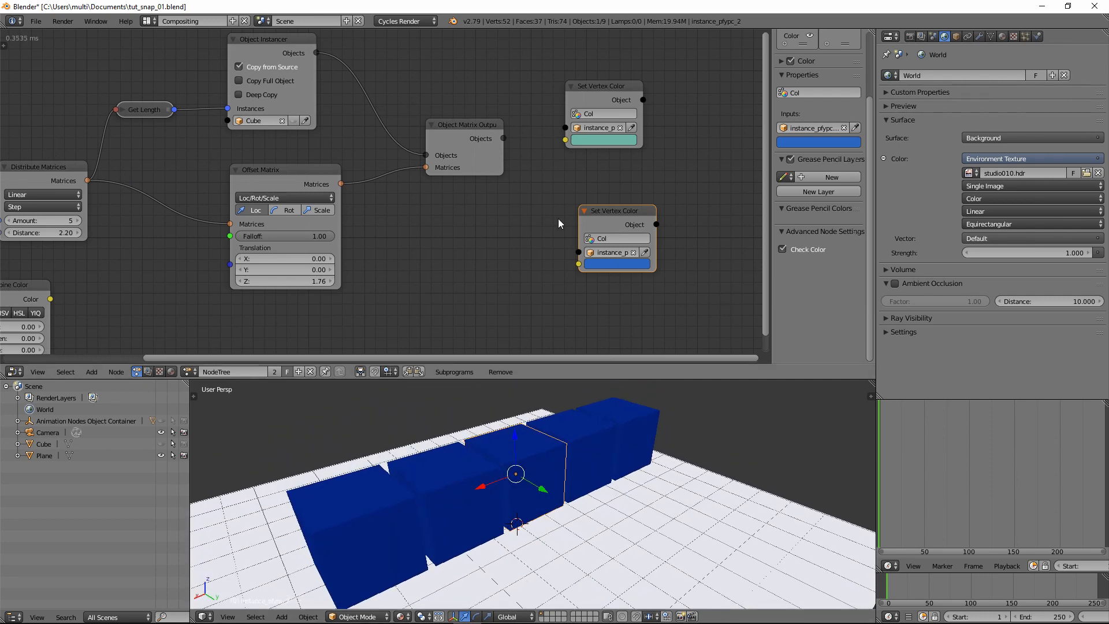
left_click(604, 140)
left_click_drag(630, 200, 627, 161)
left_click(617, 264)
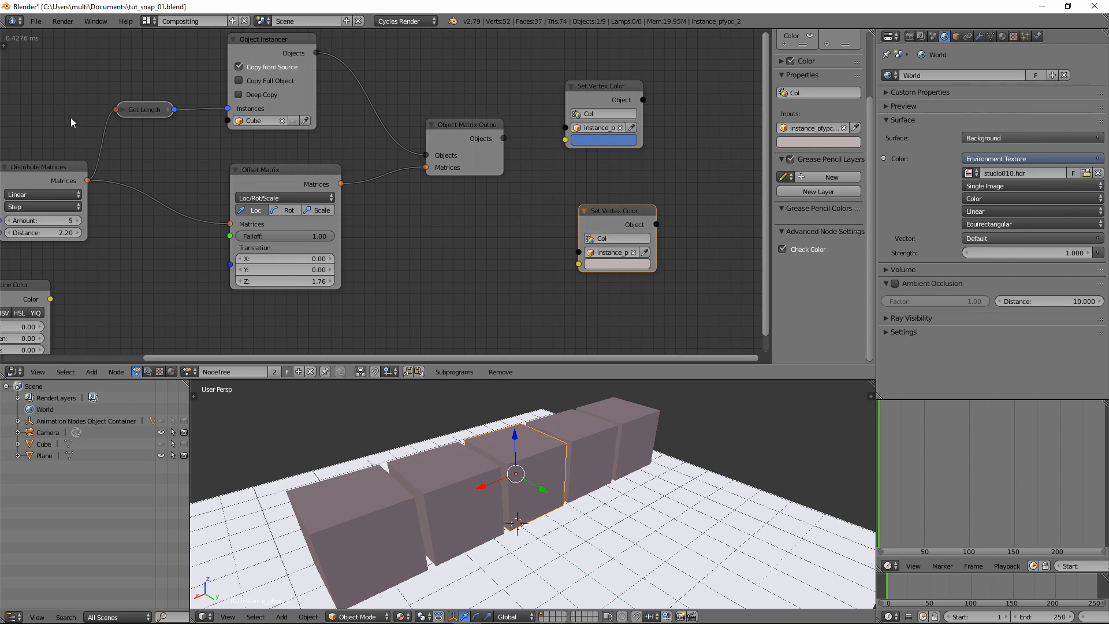
Enable Deep Copy on the Object Instancer and assign the nearest cube to the upper, blue Set Vertex Color node.
middle_click_drag(71, 116, 102, 145)
left_click(270, 117)
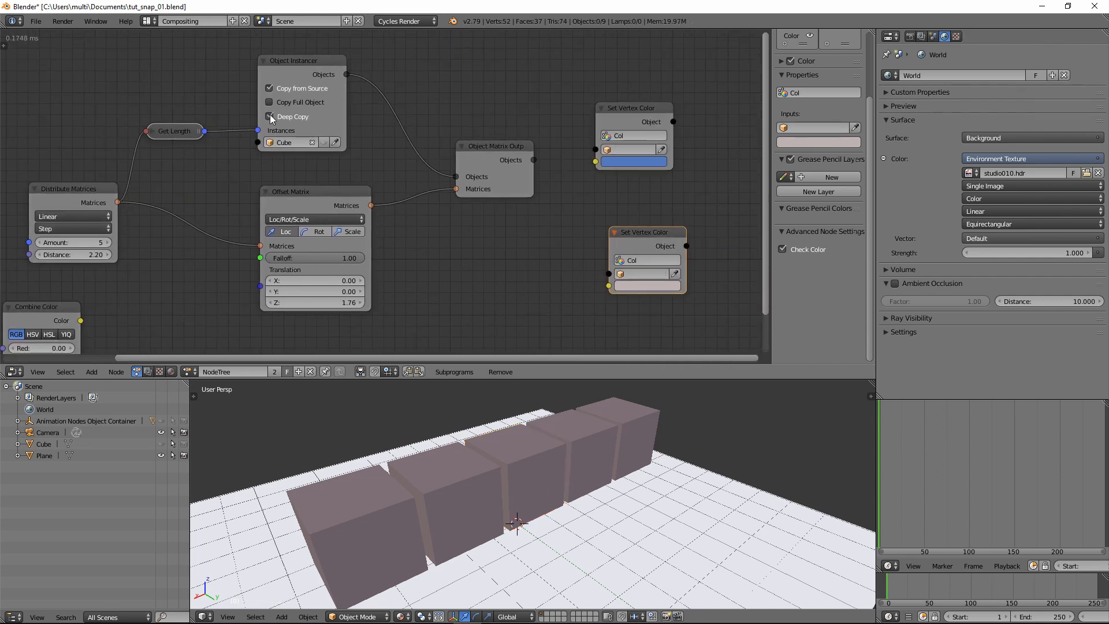
middle_click_drag(494, 248, 424, 209)
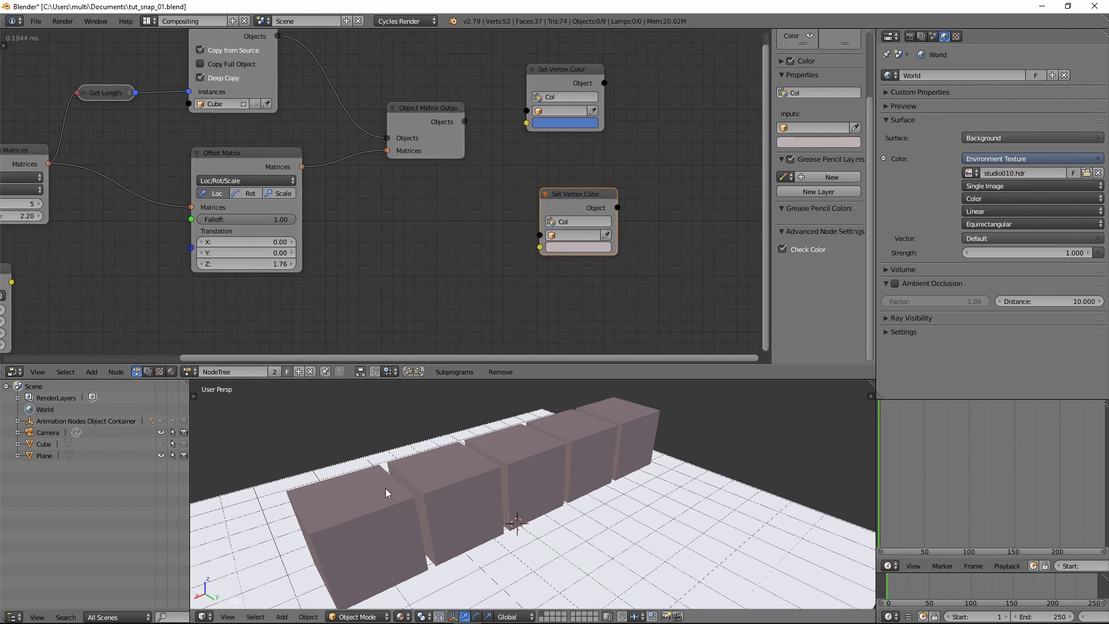
right_click(386, 492)
left_click(593, 111)
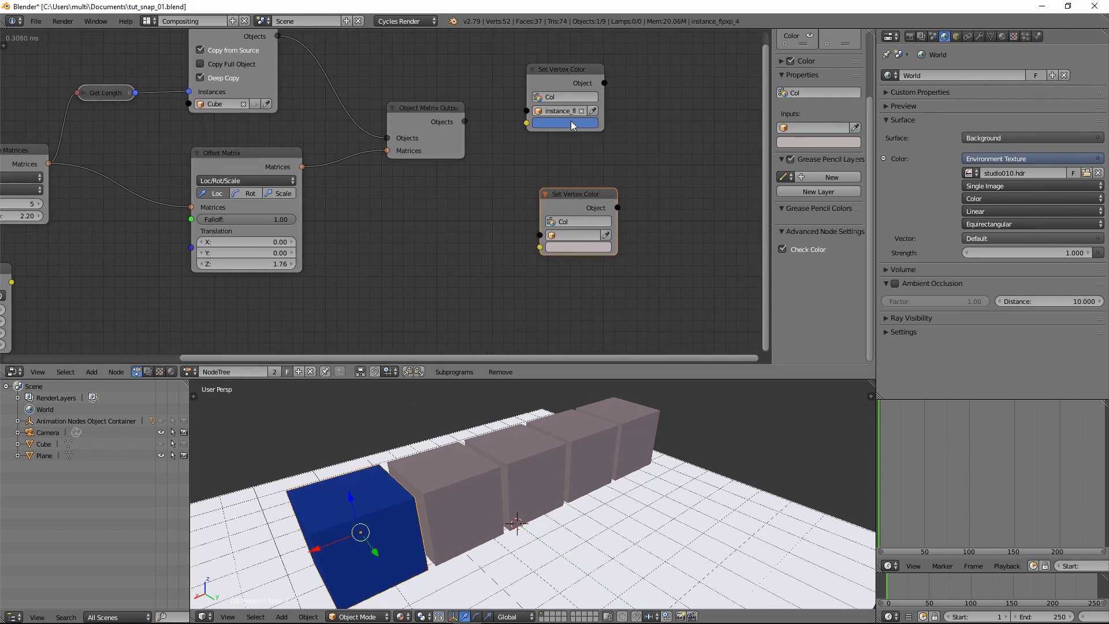
Assign the fourth cube from the front to the lower Set Vertex Color node, colour it red, and align the node under the first.
right_click(586, 429)
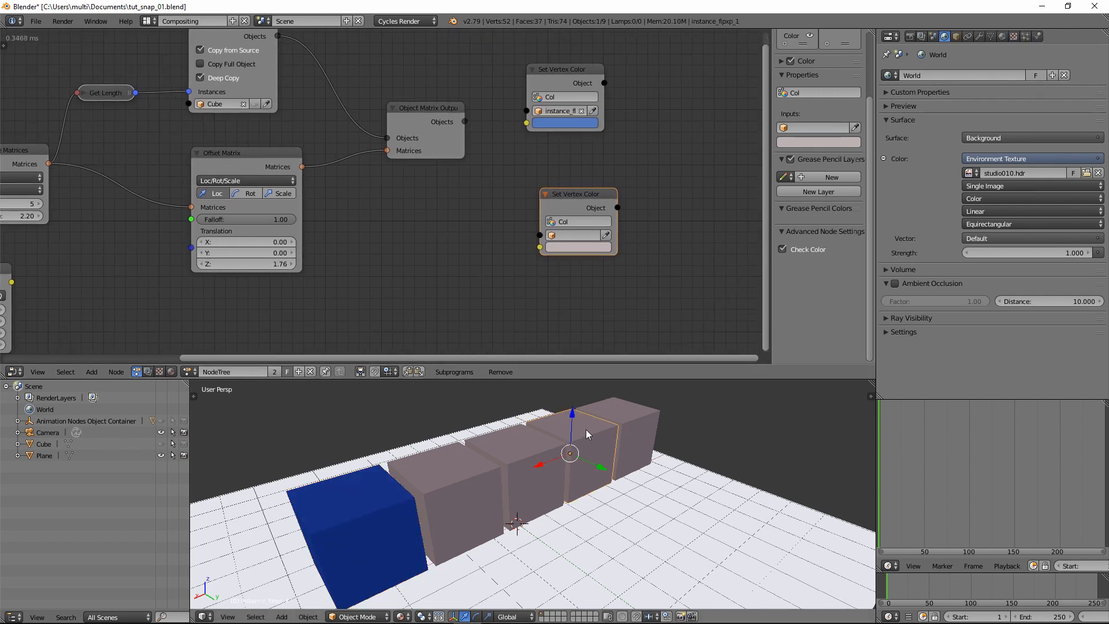
left_click(606, 235)
left_click(591, 246)
left_click_drag(612, 144, 549, 154)
Duplicate the red Set Vertex Color node, set the copy to bright yellow, and assign it to the middle cube.
key("shift+d")
left_click(549, 234)
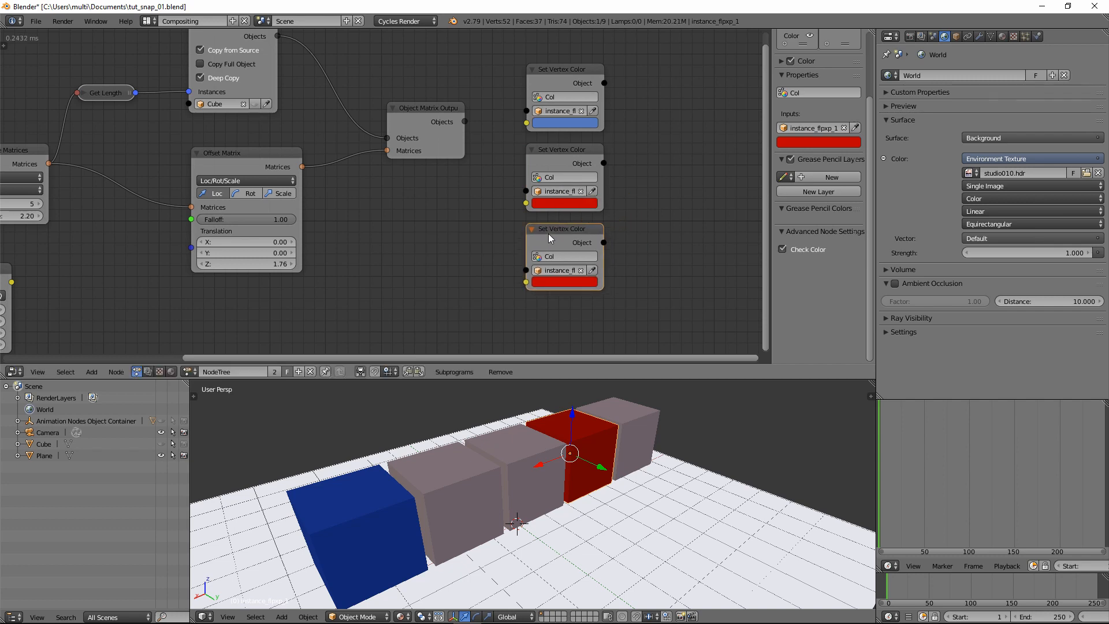
left_click(558, 283)
left_click(544, 201)
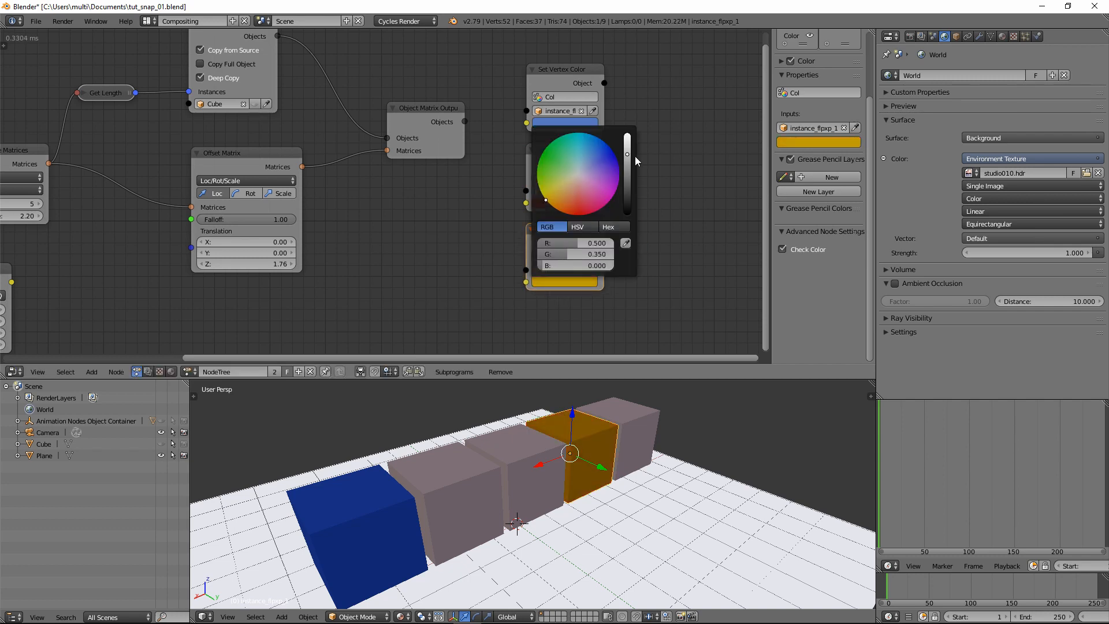
left_click_drag(628, 154, 628, 134)
right_click(527, 442)
left_click(593, 270)
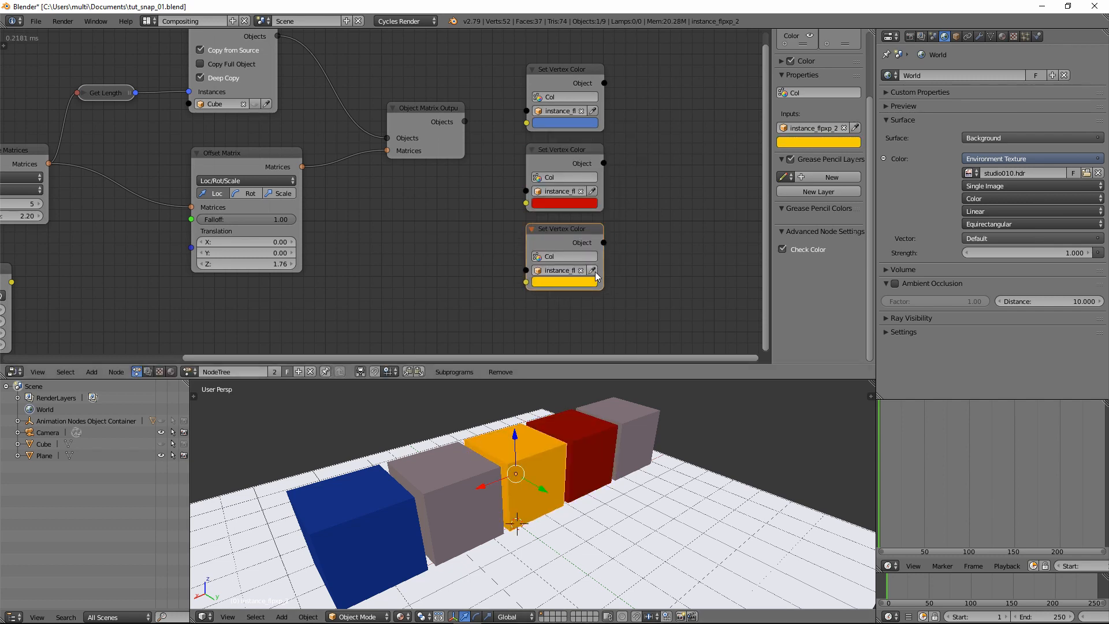
Check the differently coloured cubes in the rendered viewport preview.
middle_click_drag(451, 505, 573, 442)
key("shift+z")
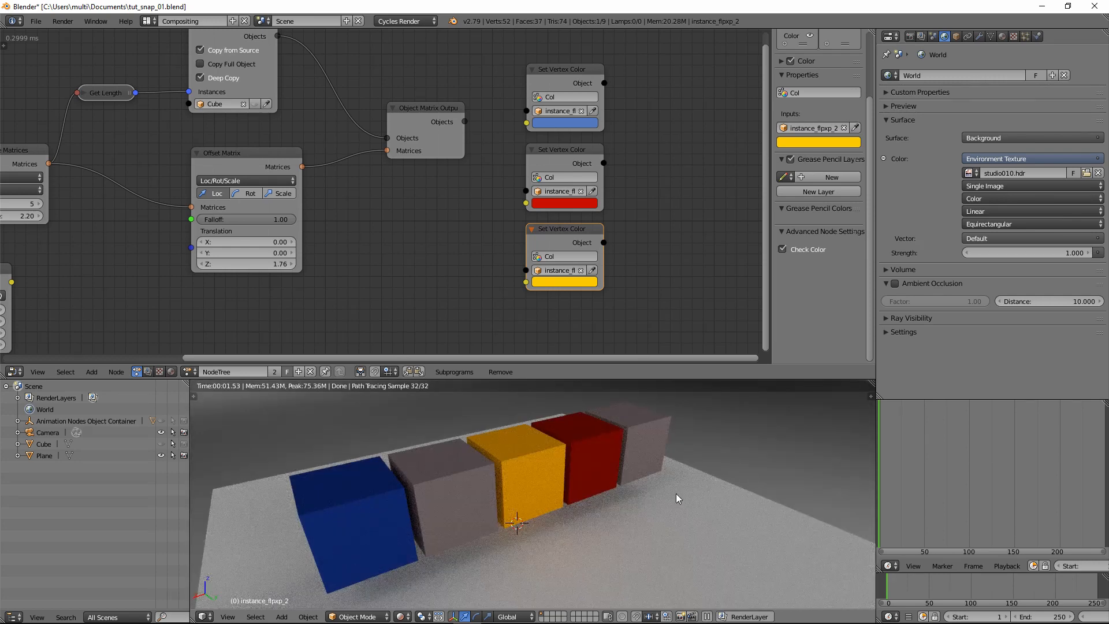
key("shift+z")
Delete the yellow and red Set Vertex Color nodes and move the remaining blue one away from Object Matrix Output.
key("x")
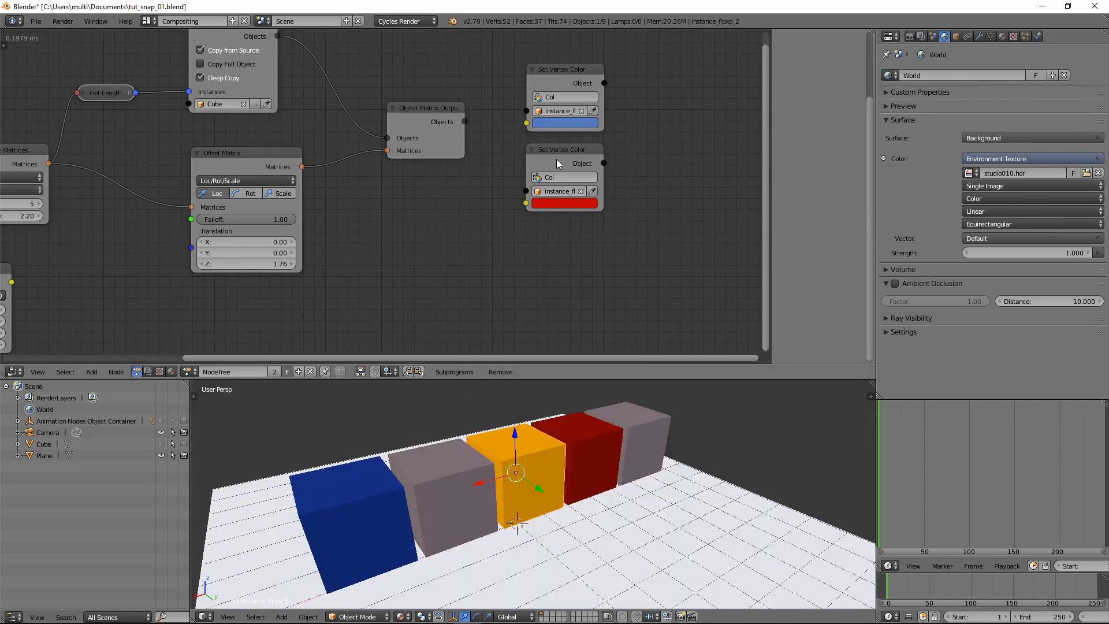
left_click(556, 156)
key("x")
left_click(561, 99)
key("g")
left_click(622, 176)
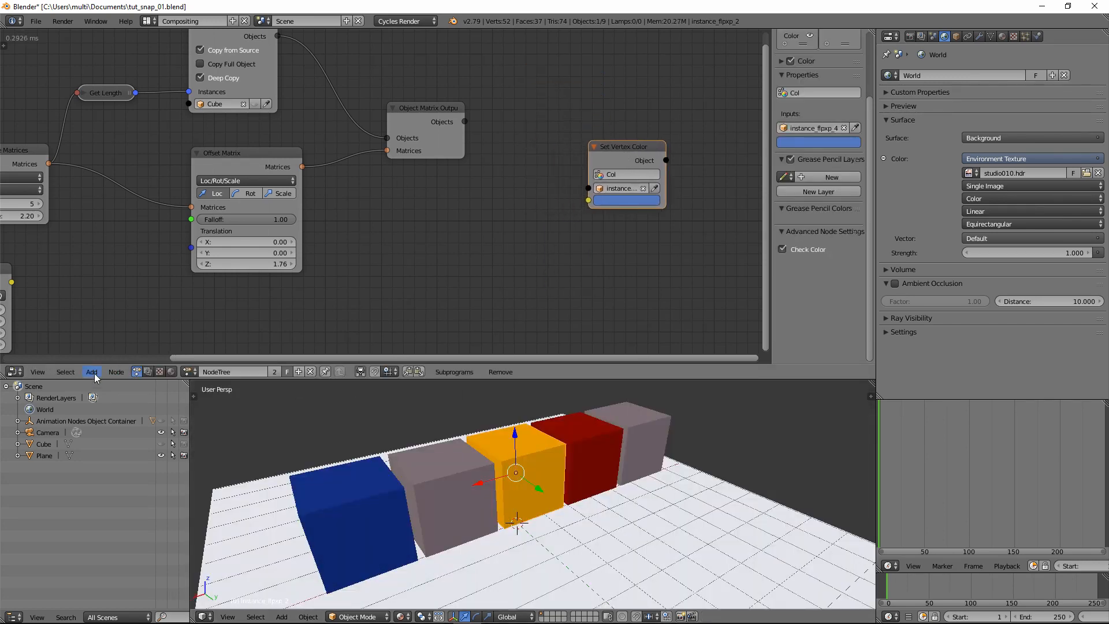
Add a Get List Element node and connect it between the Object Matrix Output objects and the Set Vertex Color object input.
left_click(92, 372)
mouse_move(119, 248)
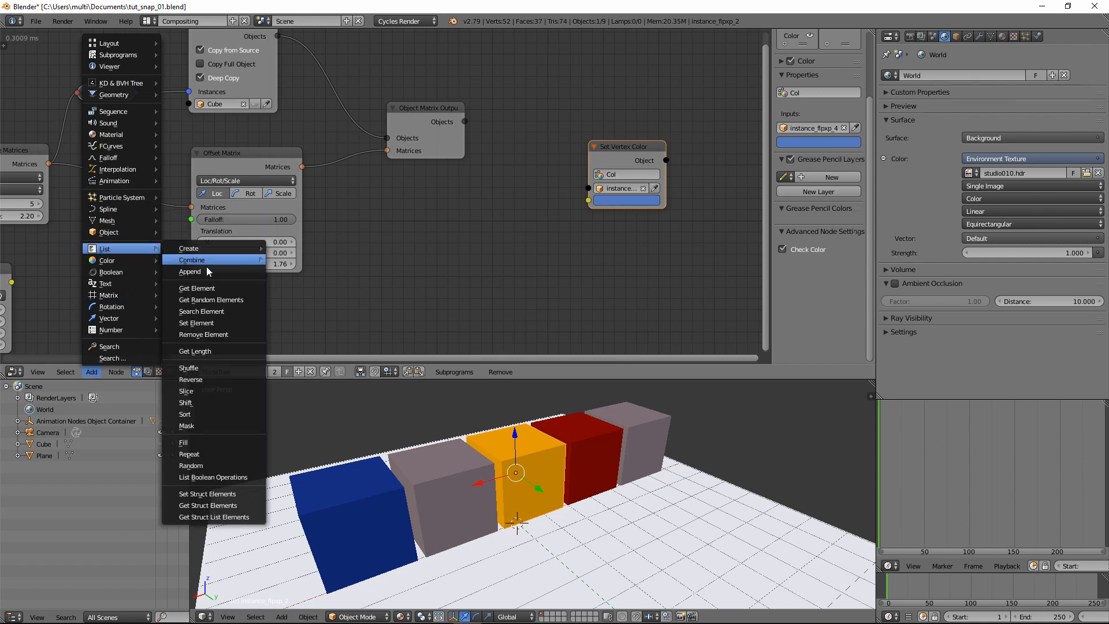
left_click(197, 288)
left_click(467, 111)
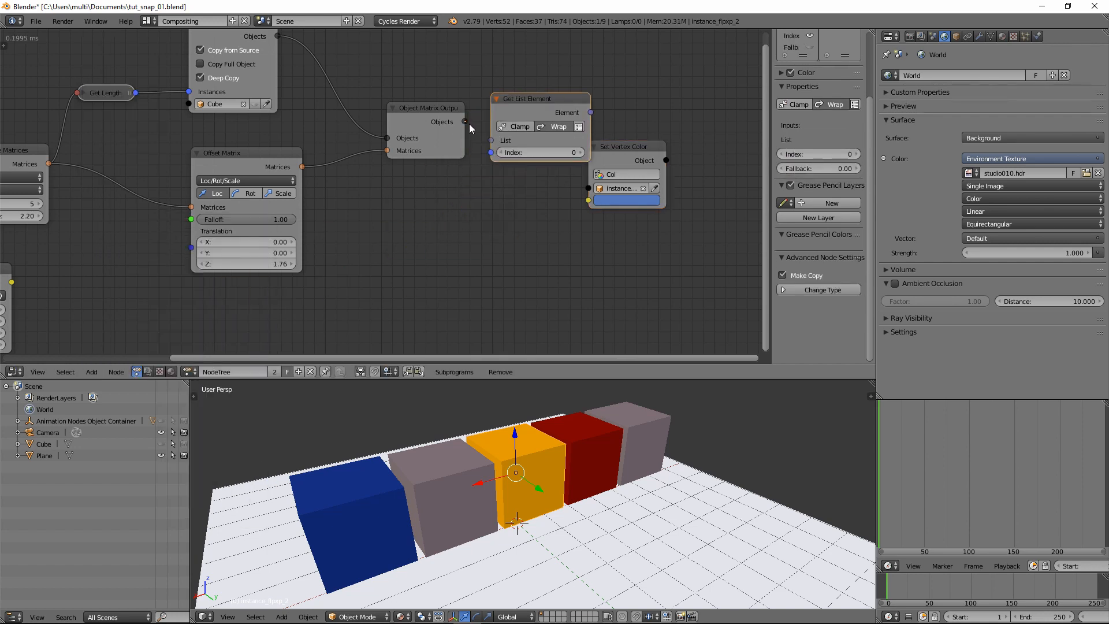
left_click_drag(465, 122, 491, 140)
middle_click_drag(492, 194, 280, 213)
left_click_drag(421, 166, 504, 142)
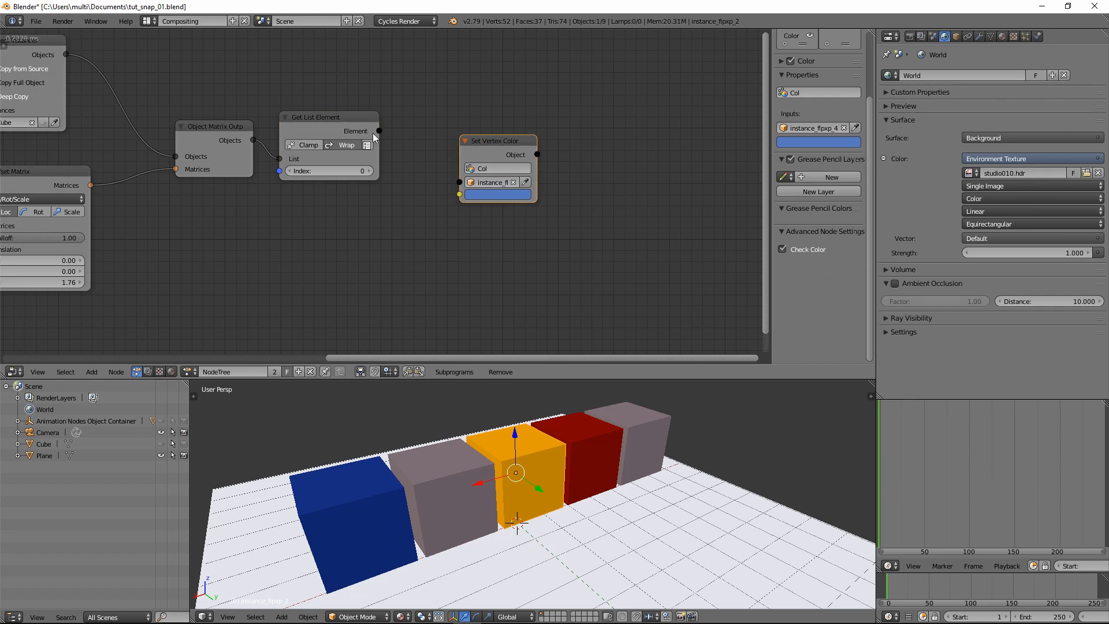
left_click_drag(374, 132, 461, 182)
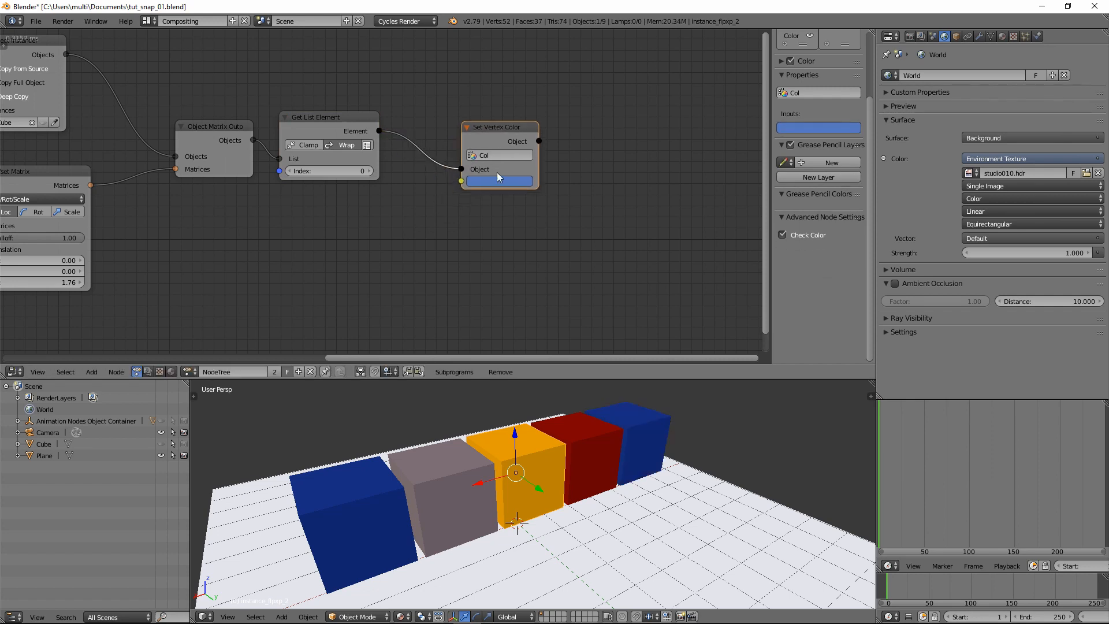
Set the vertex colour to white and raise the Get List Element index one at a time to 4.
left_click(498, 181)
left_click_drag(563, 58, 563, 26)
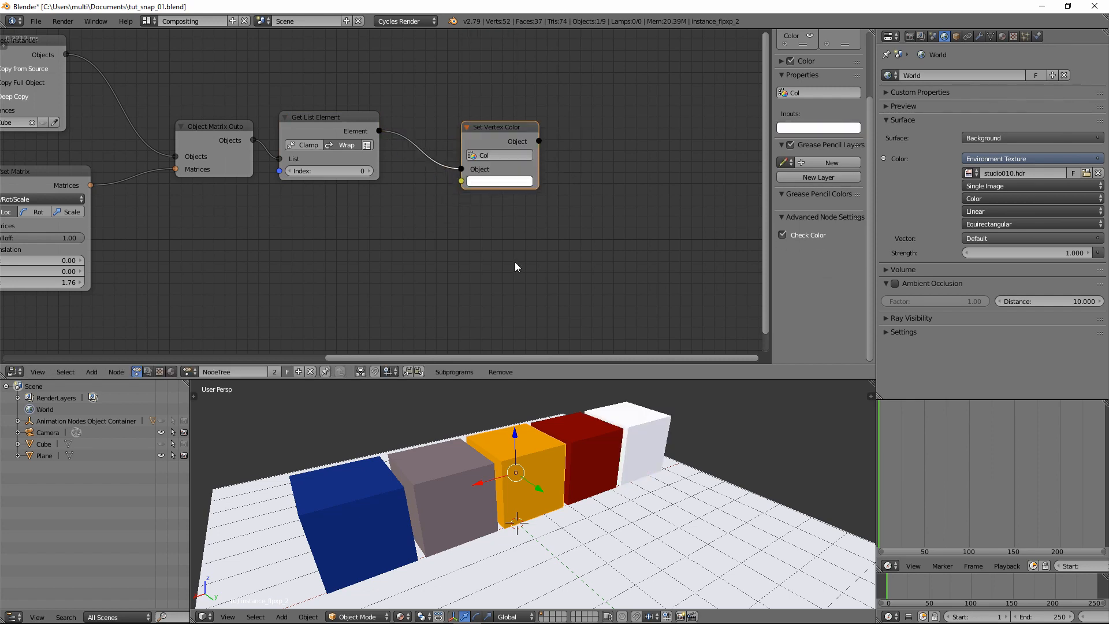
left_click(370, 171)
left_click(369, 171)
left_click(369, 171)
left_click(369, 171)
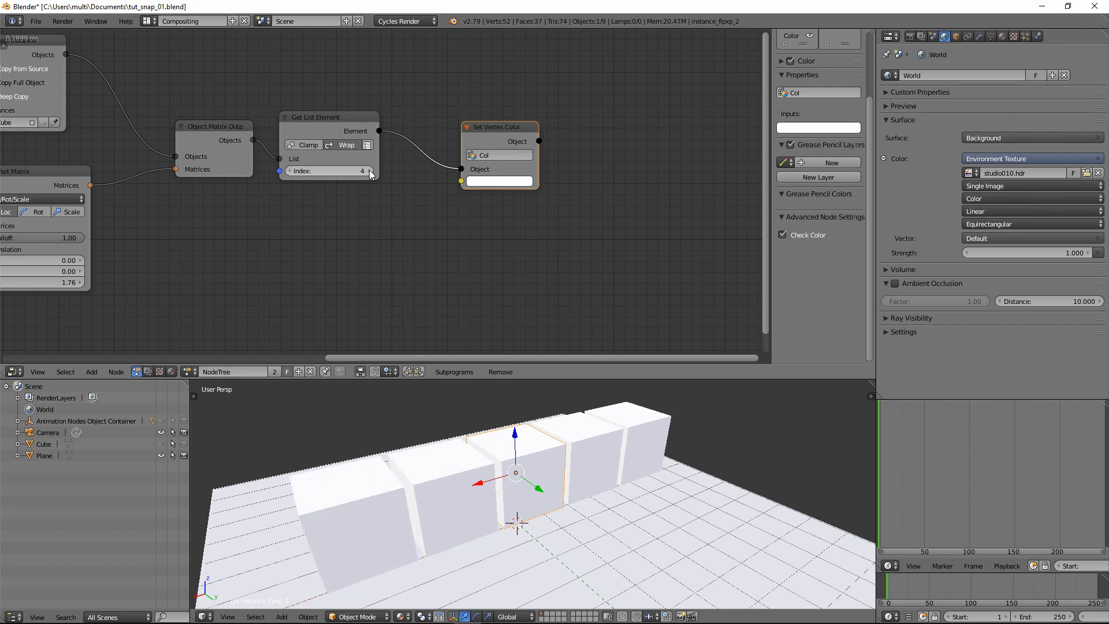
Change the vertex colour to violet-blue and lower the Get List Element index one at a time to 0.
left_click(501, 184)
left_click(534, 61)
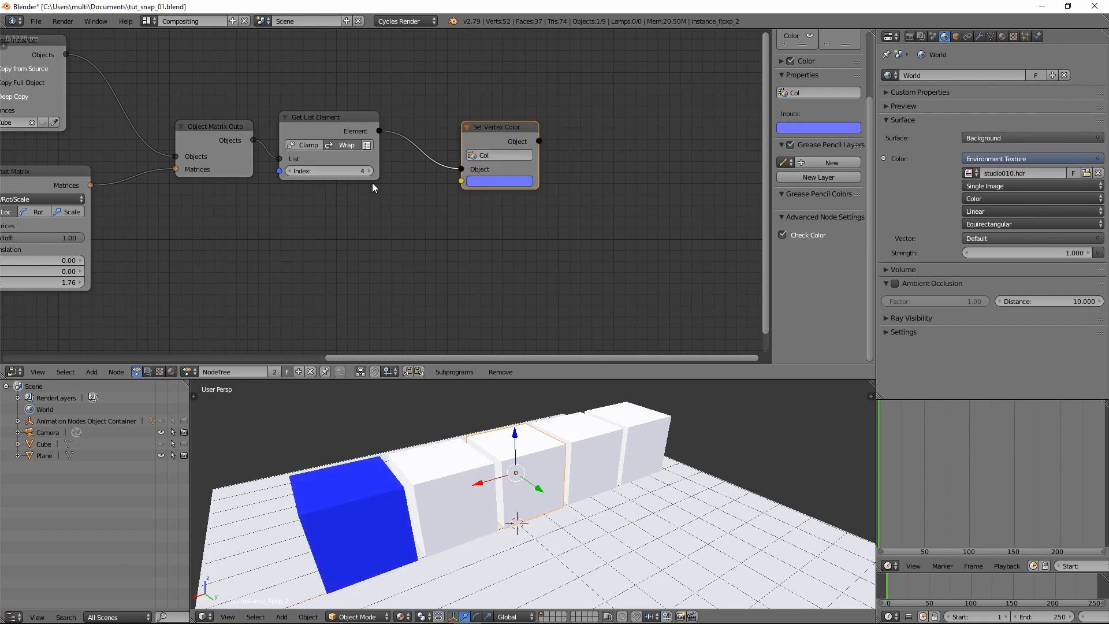
left_click(290, 171)
left_click(290, 171)
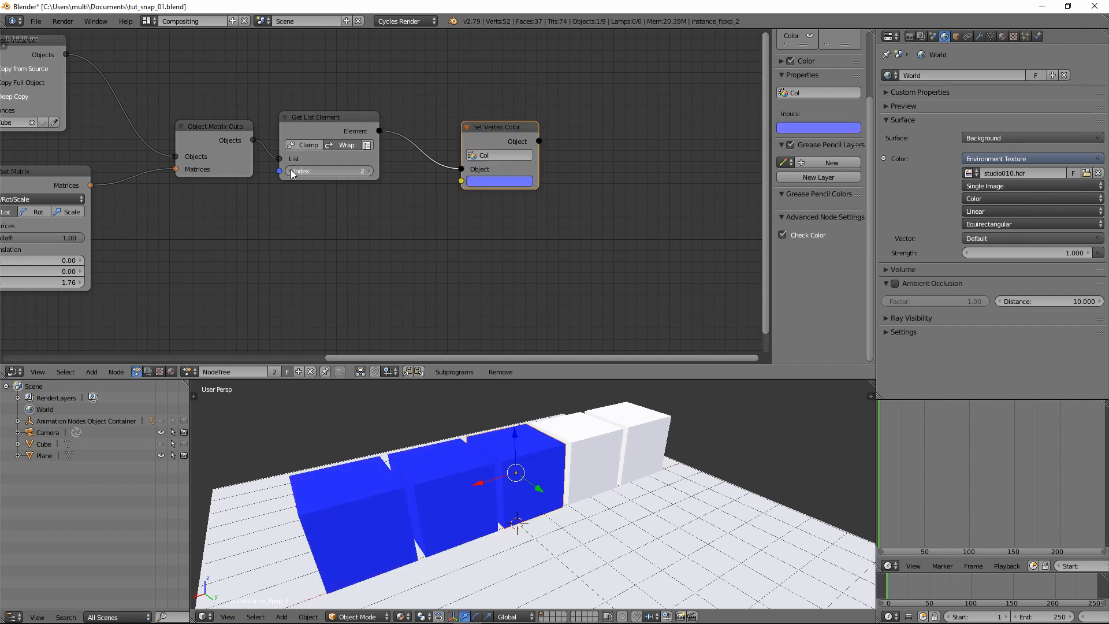
left_click(290, 171)
left_click(290, 171)
Delete the Get List Element node and move Object Matrix Output closer to Set Vertex Color.
left_click(342, 148)
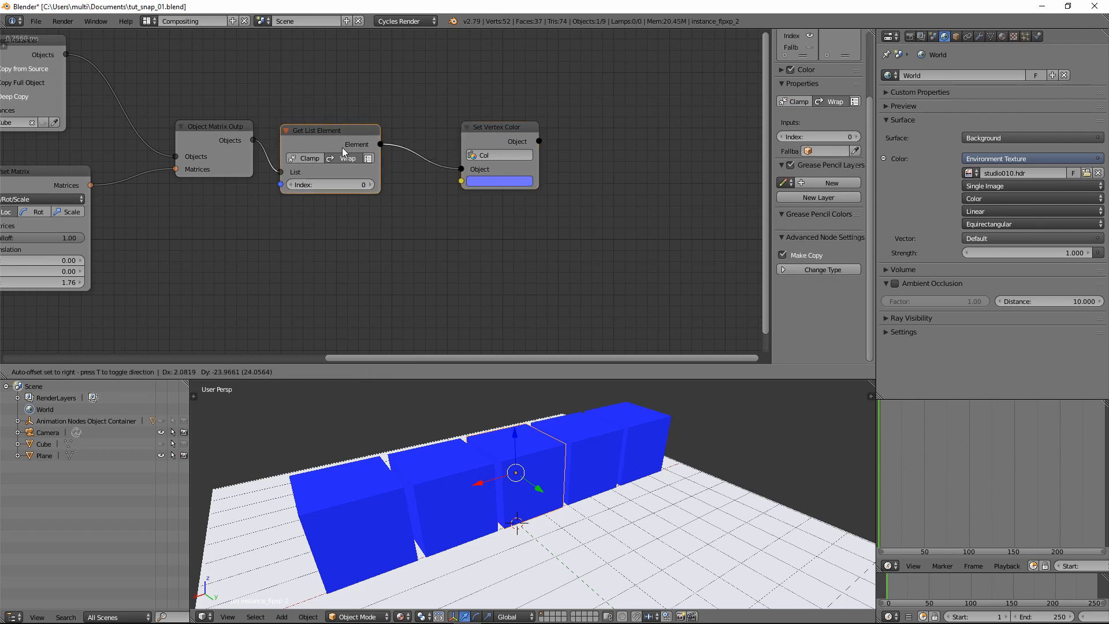
key("x")
left_click_drag(203, 131, 241, 121)
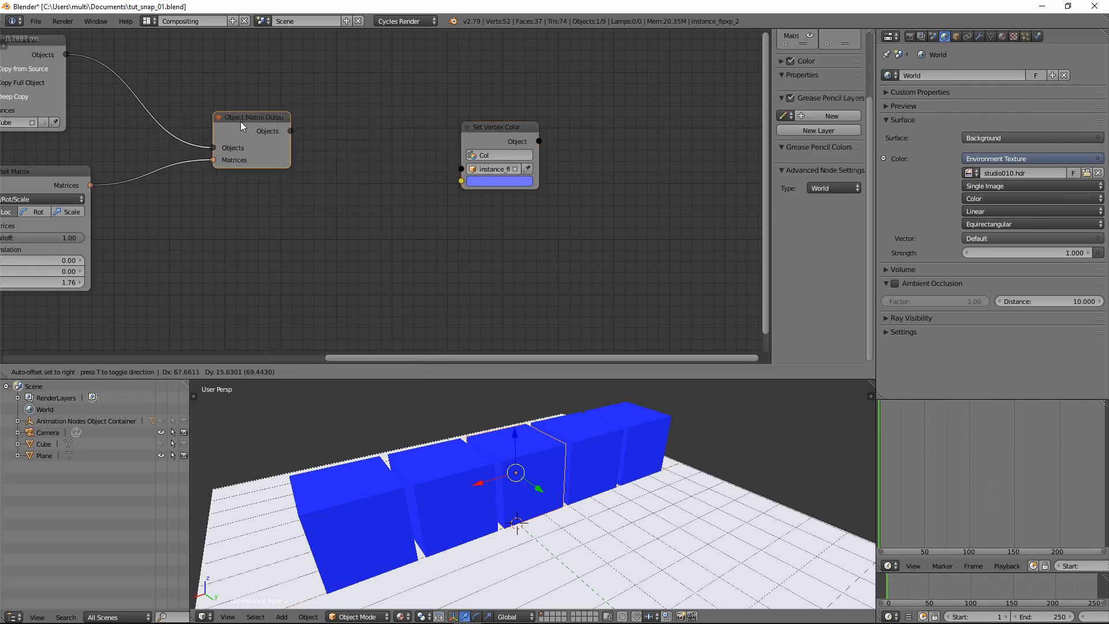
middle_click_drag(522, 481, 433, 486)
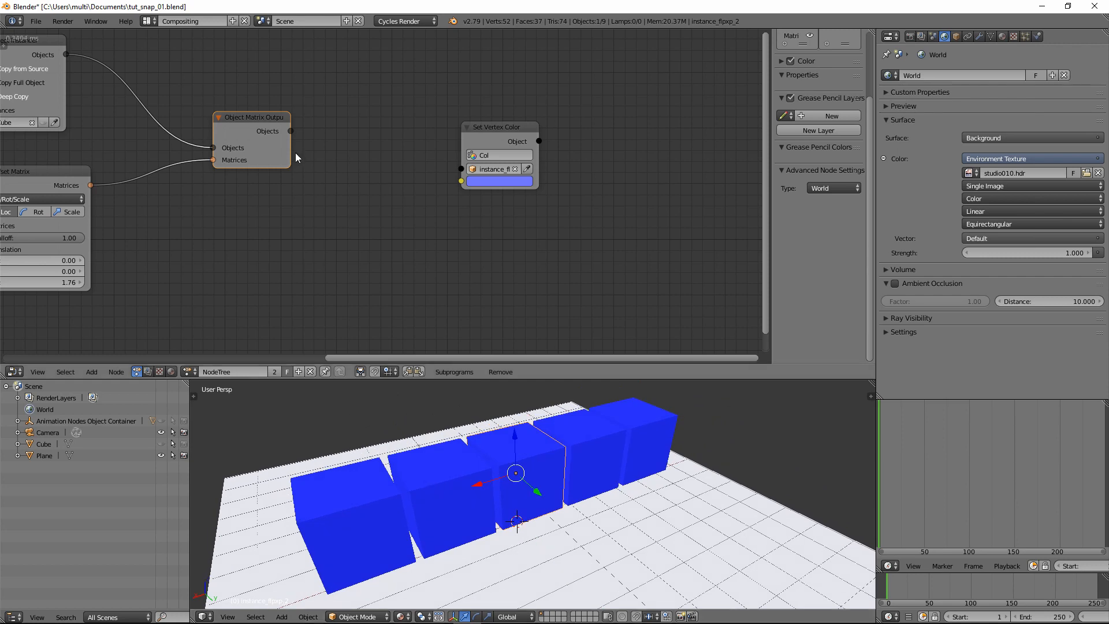
Create a loop through the Object Matrix Output objects and connect the Loop Input's Object to the repositioned Set Vertex Color node.
key("w")
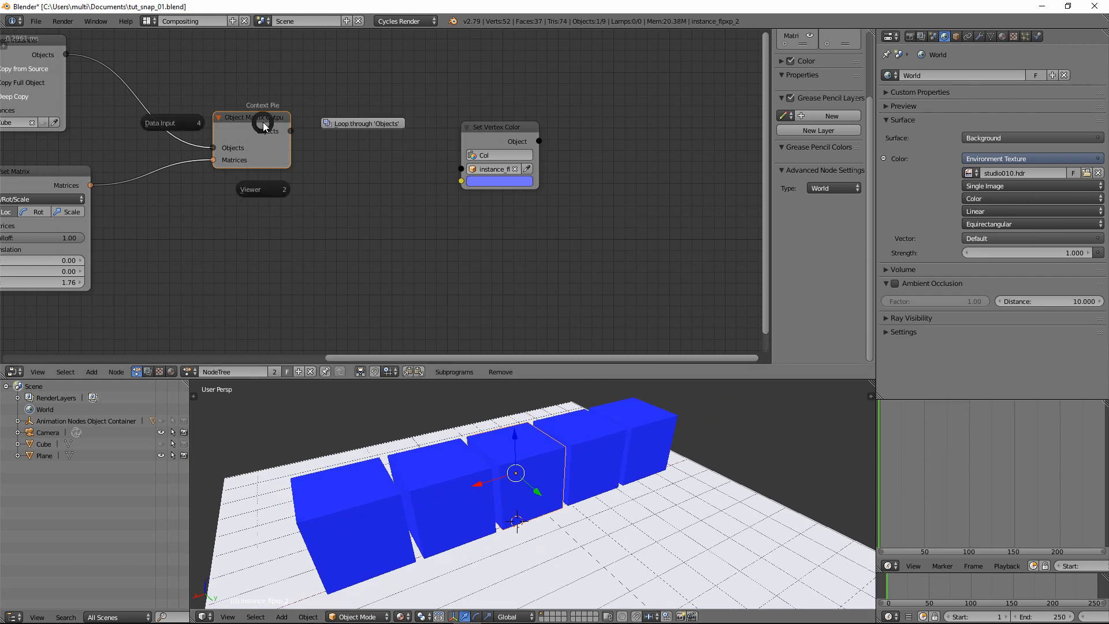
left_click(358, 126)
left_click(351, 187)
left_click_drag(498, 127, 571, 206)
left_click_drag(451, 226, 535, 248)
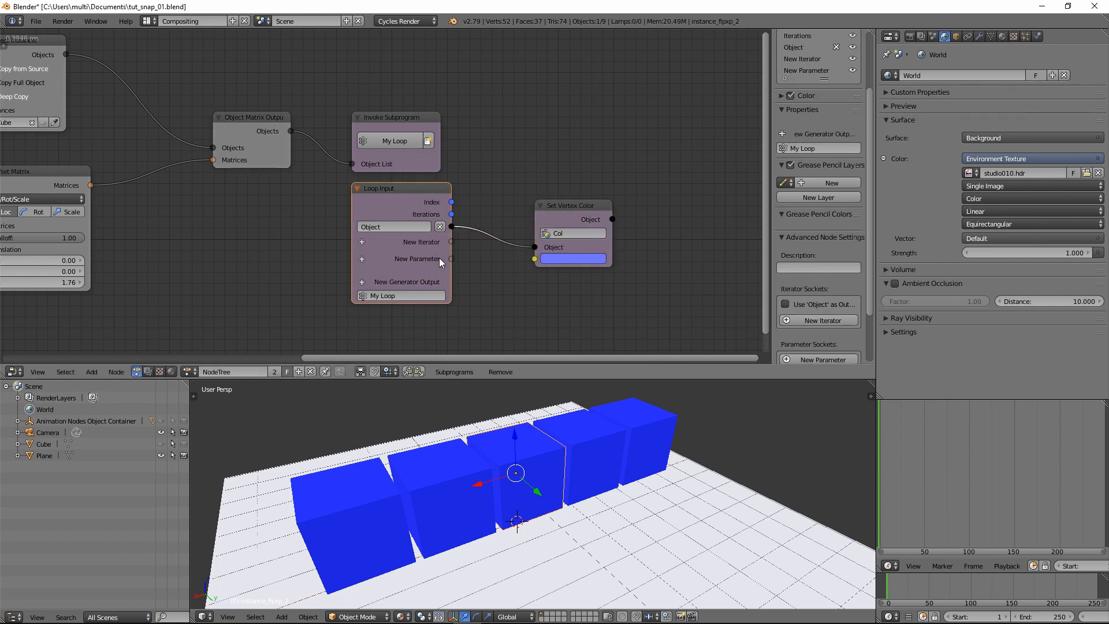
Add a Color List iterator to the Loop Input, link its Color to Set Vertex Color, and reposition both nodes.
left_click(363, 242)
type("color")
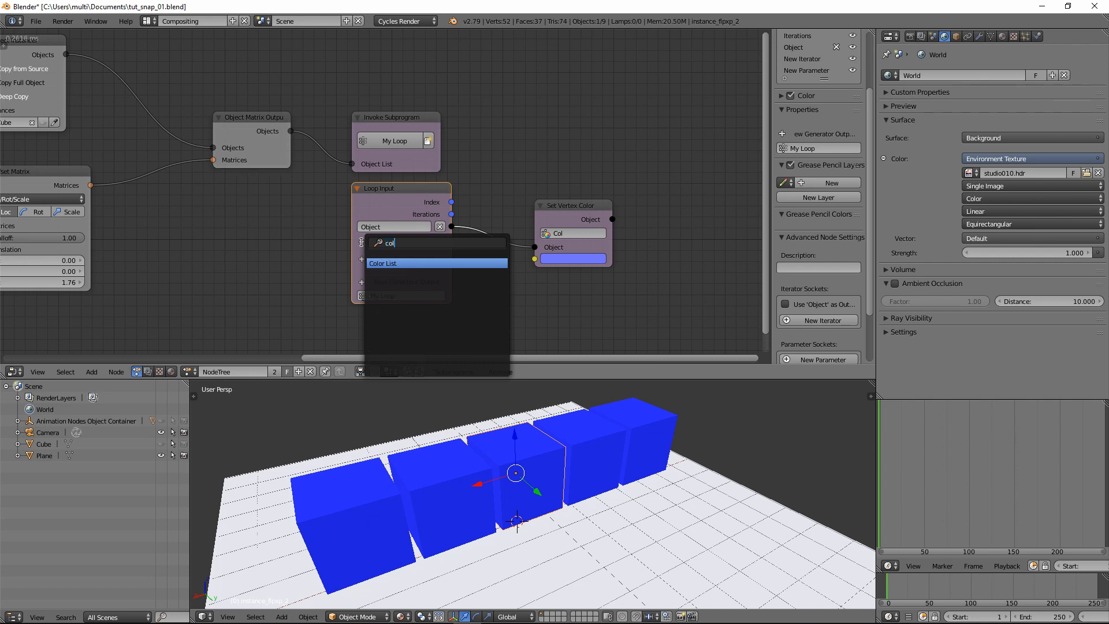
key("Return")
left_click_drag(452, 239, 535, 259)
left_click_drag(569, 206, 589, 219)
left_click_drag(413, 193, 414, 231)
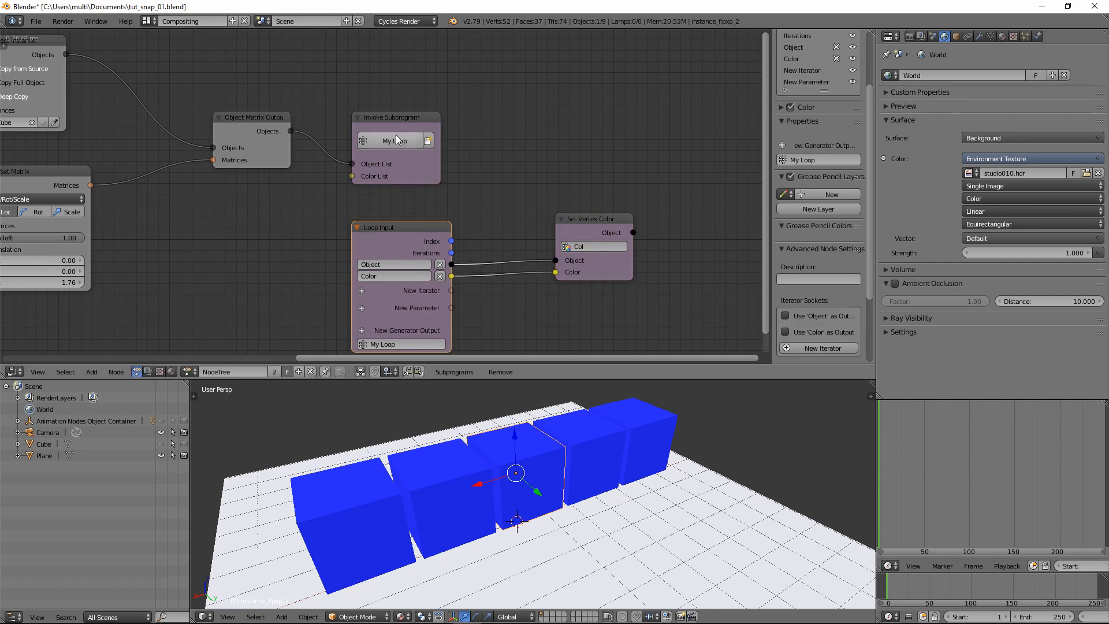
Create a Create Color List node for the loop's Color List input and extend it to five colour inputs.
left_click(392, 120)
key("w")
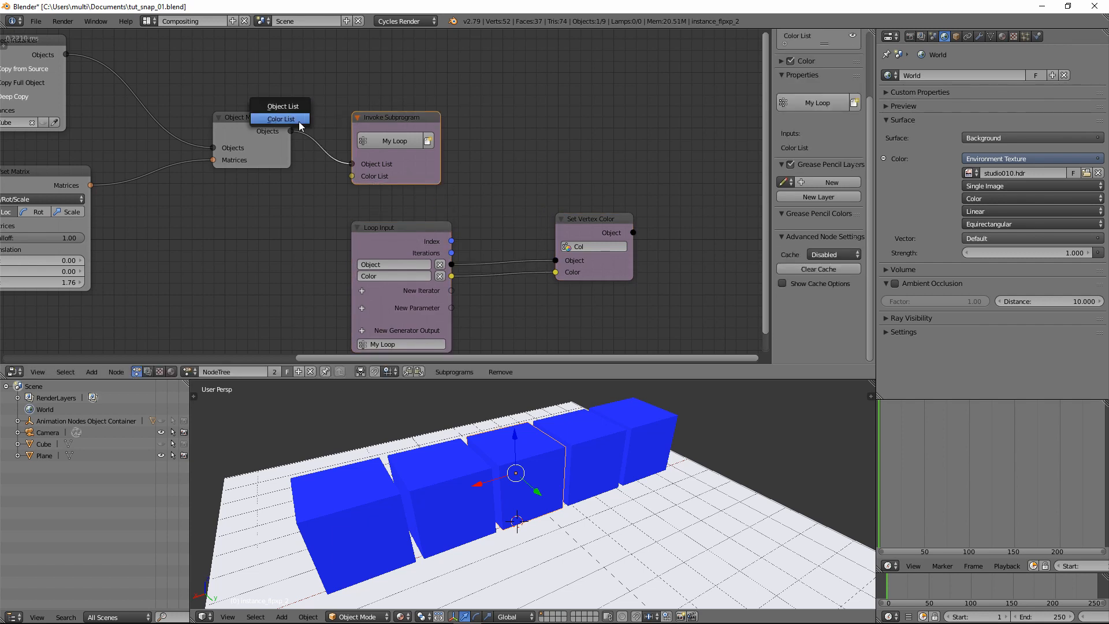
left_click(272, 119)
left_click(204, 183)
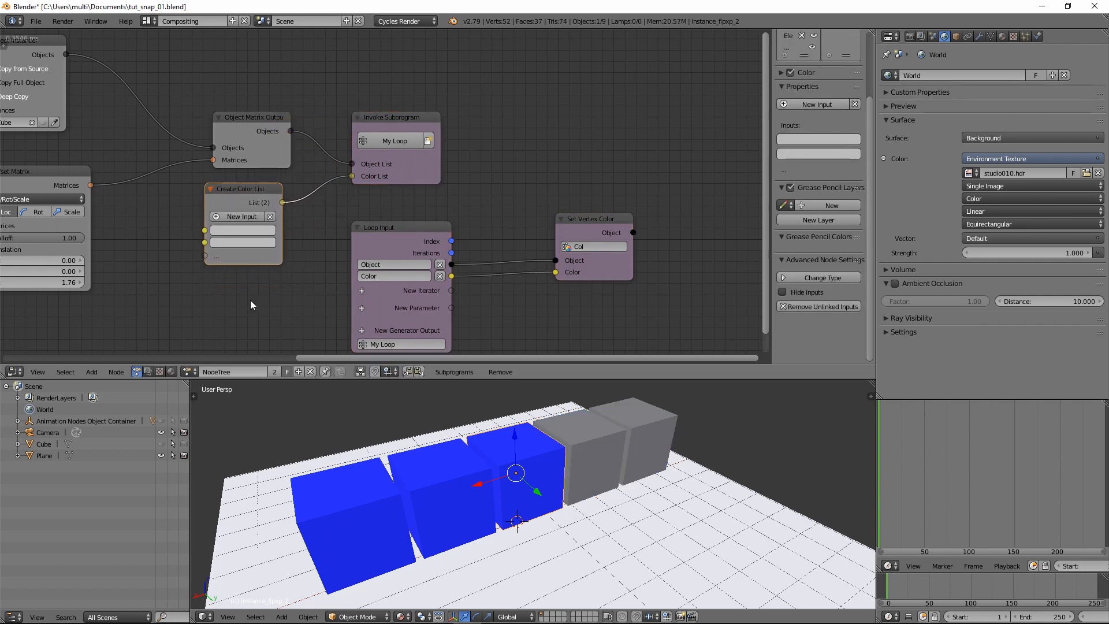
left_click(236, 217)
left_click(236, 217)
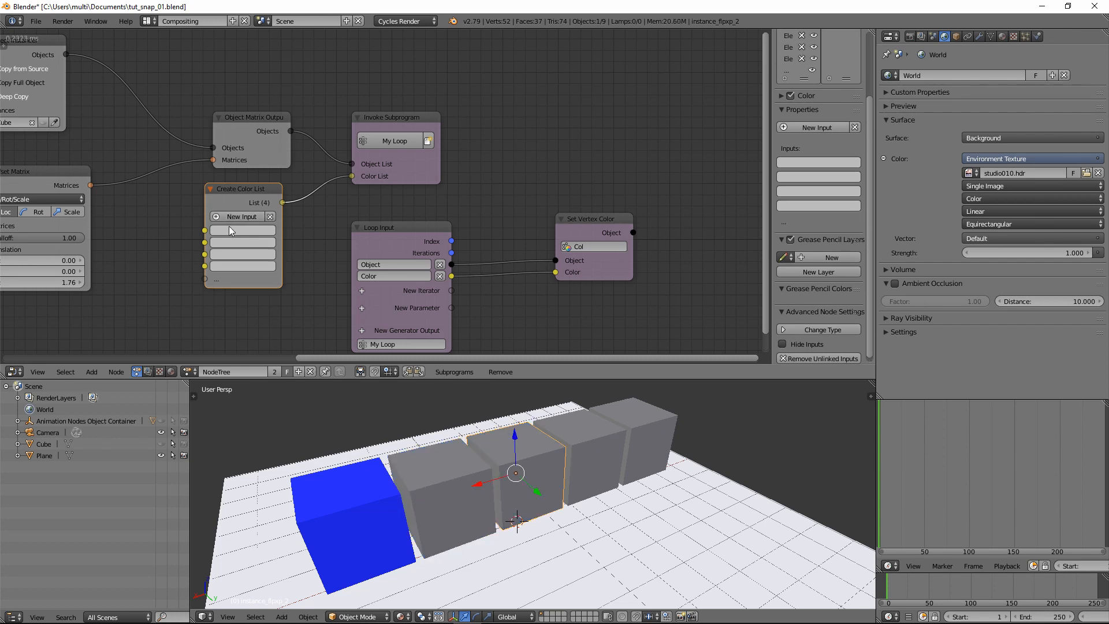
left_click(235, 216)
middle_click_drag(295, 278, 295, 229)
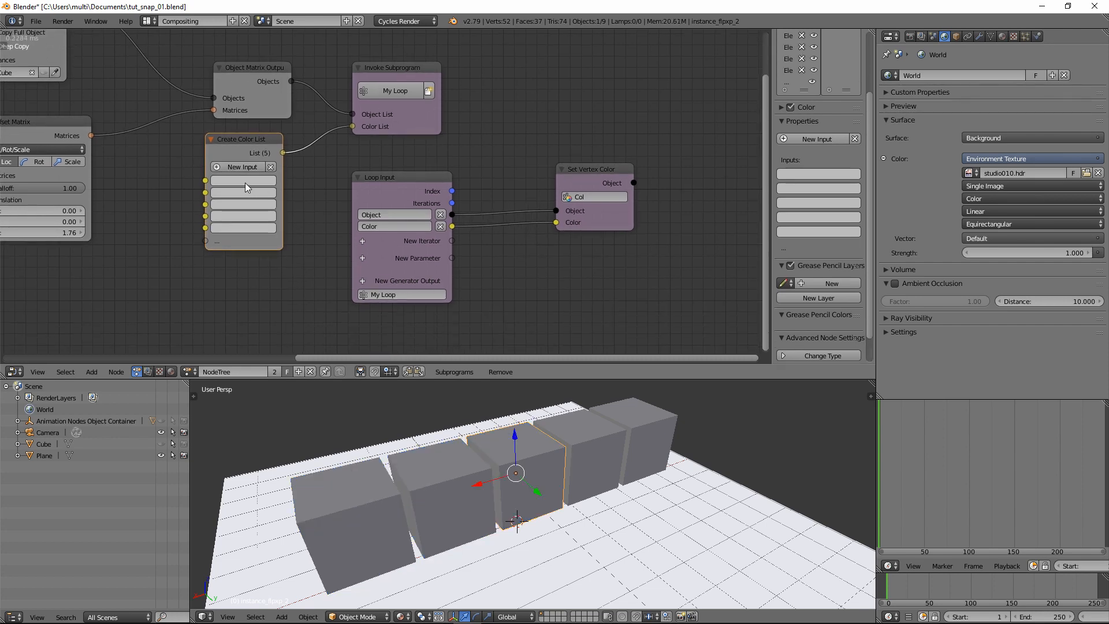
Set the five colours in Create Color List to blue, lime green, magenta, orange and cyan.
left_click(240, 184)
left_click(272, 40)
left_click_drag(305, 46, 308, 38)
left_click(242, 193)
left_click(221, 96)
left_click(241, 202)
left_click(277, 131)
mouse_move(305, 78)
left_mouse_down()
mouse_move(306, 55)
mouse_move(306, 76)
left_mouse_up()
left_click(249, 218)
left_click(229, 136)
left_click(238, 228)
left_click_drag(259, 151, 260, 78)
middle_click_drag(522, 453, 552, 524)
scroll(517, 476, "down", 2)
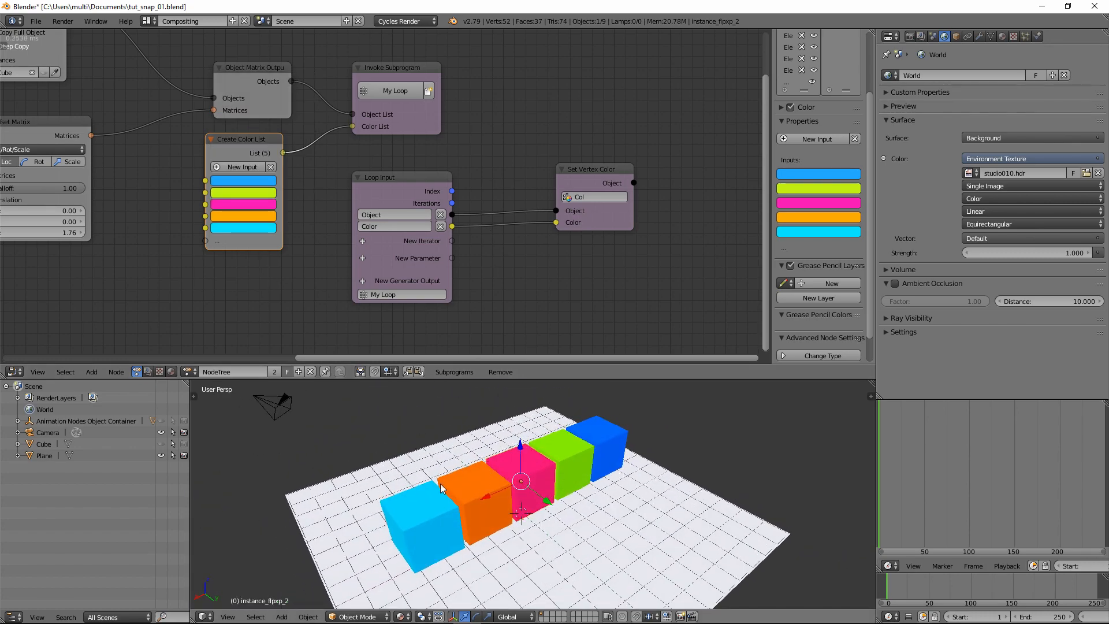
middle_click_drag(489, 463, 551, 485)
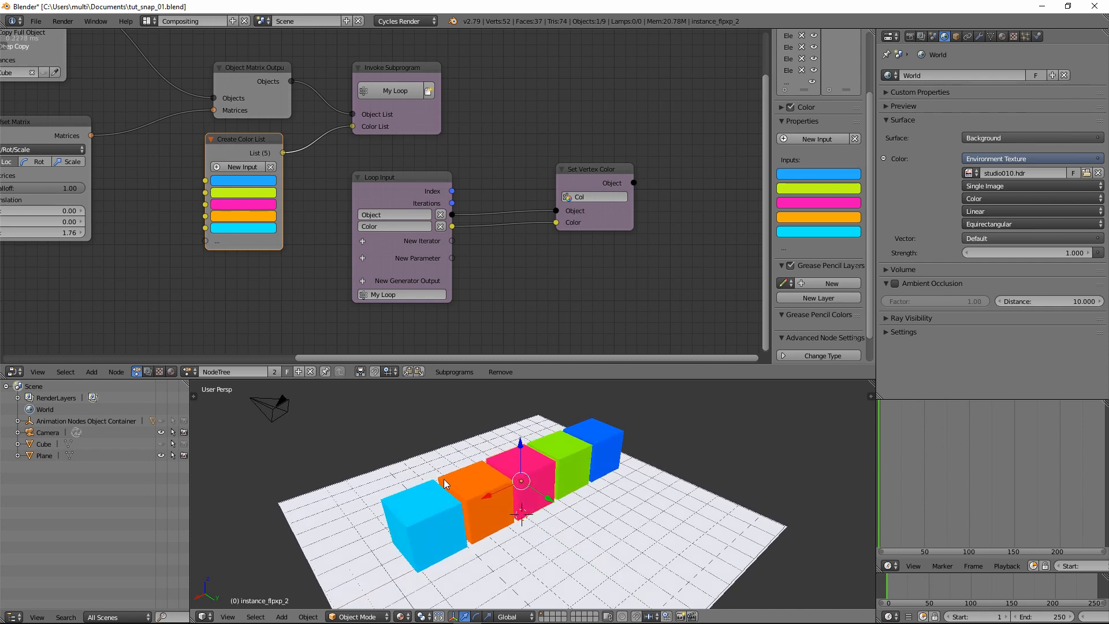
Delete the Loop Input, Invoke Subprogram and Create Color List nodes, and move Set Vertex Color closer to Object Matrix Output.
left_click(400, 176)
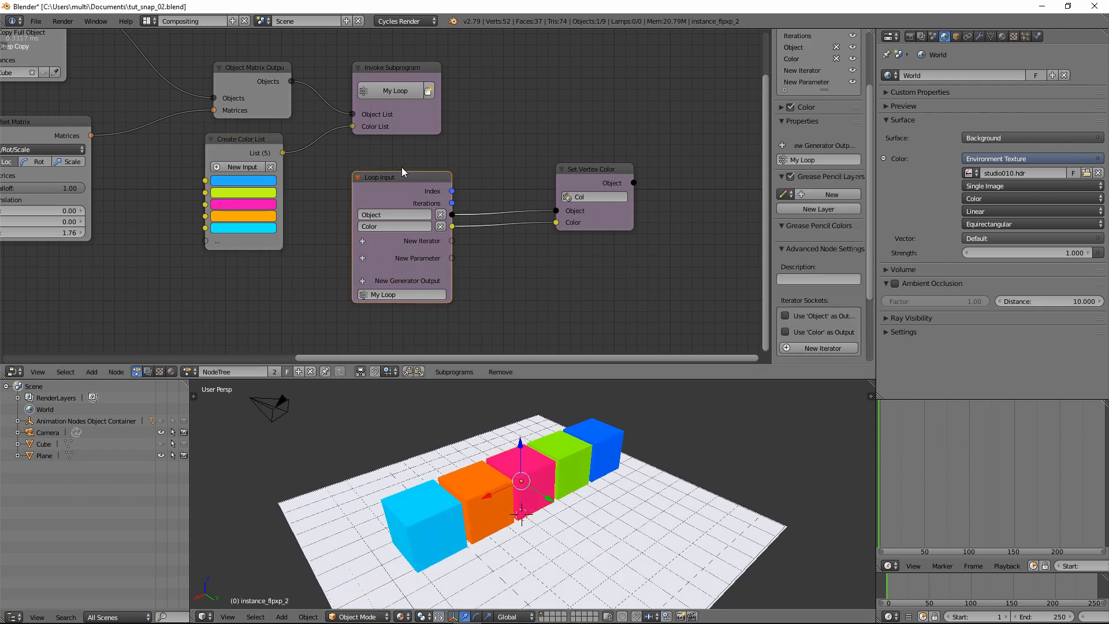
key("x")
left_click(387, 70)
key("x")
left_click(247, 139)
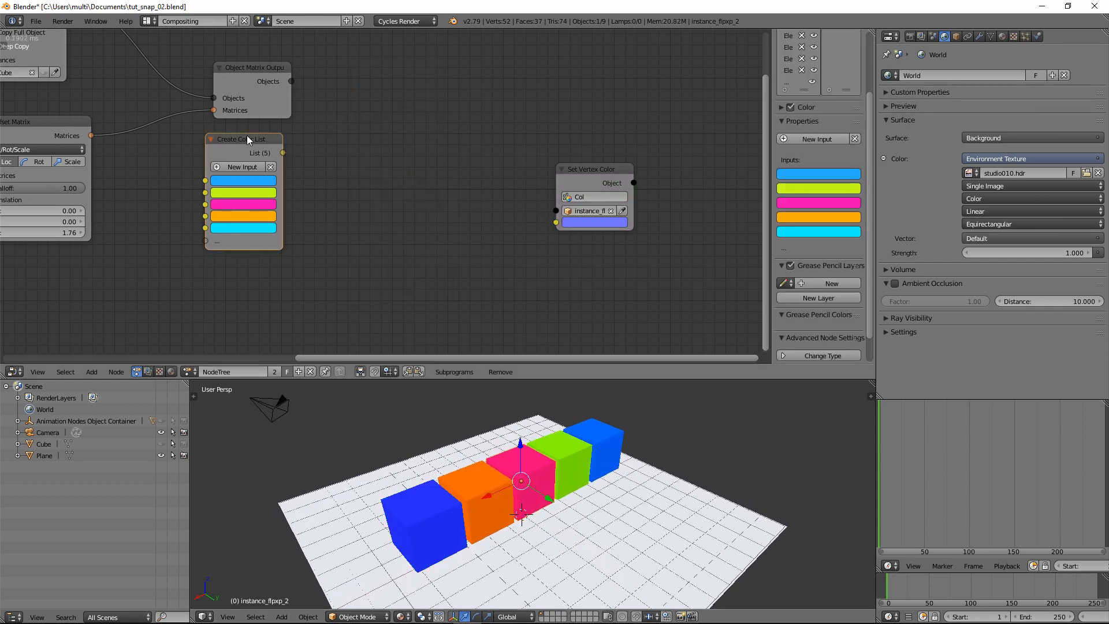
key("x")
left_click_drag(579, 172, 456, 102)
left_click(264, 74)
Review the cubes' material nodes, and turn off Deep Copy on the Object Instancer.
left_click(171, 372)
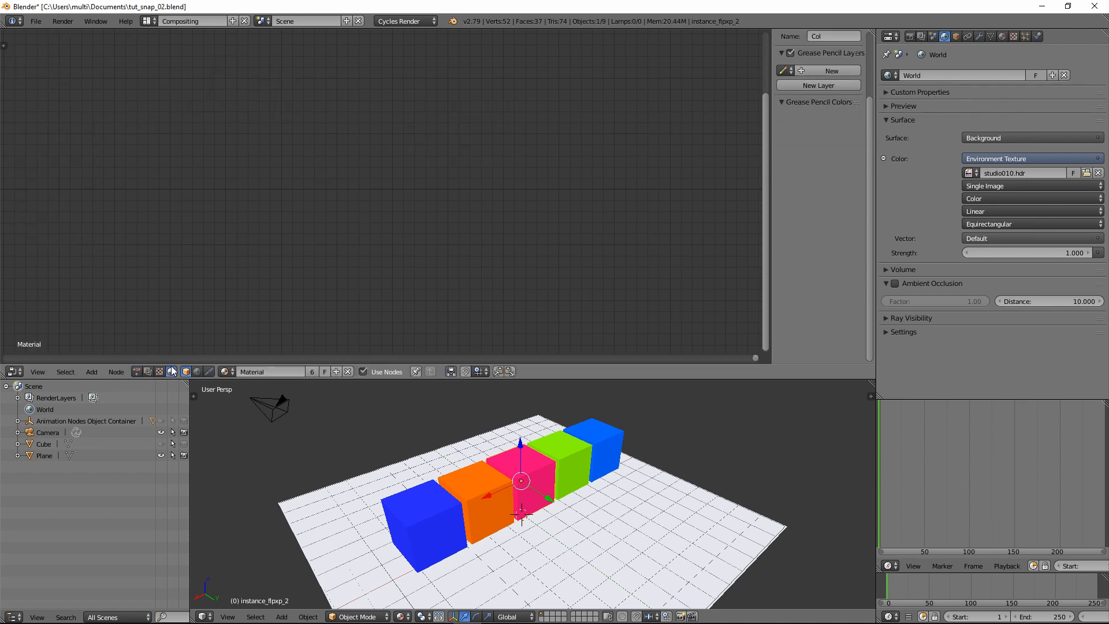
key("Home")
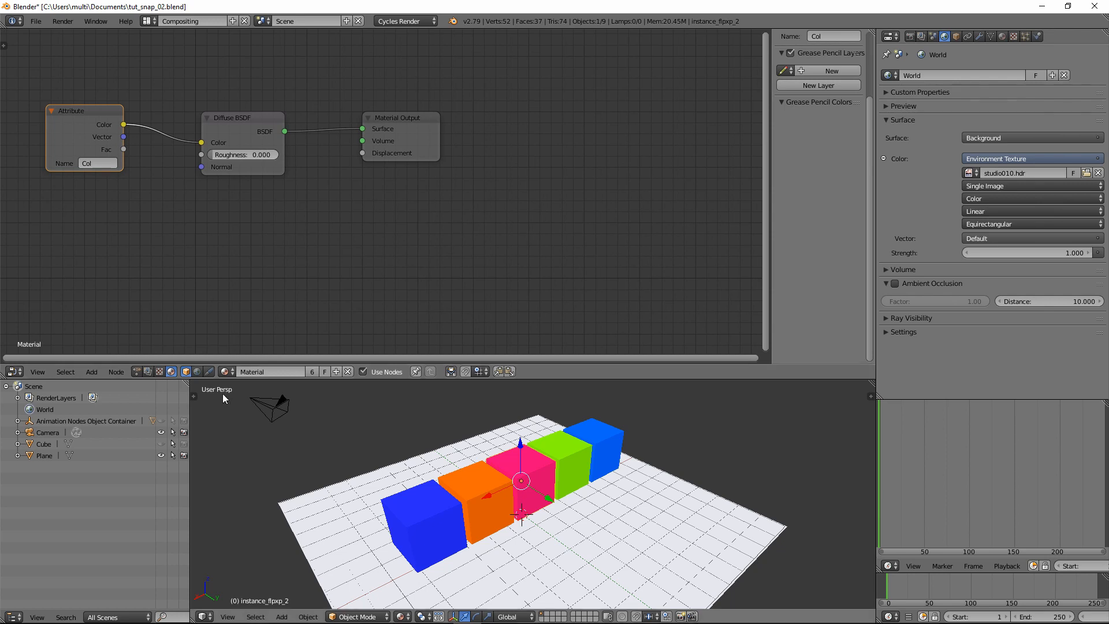
left_click(137, 372)
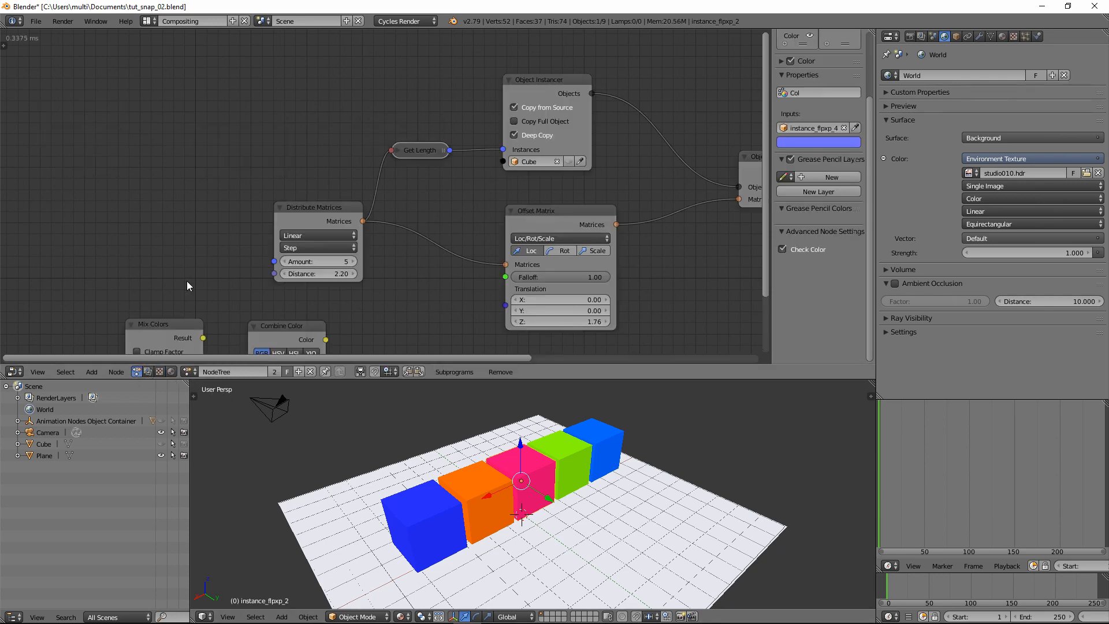
left_click(514, 136)
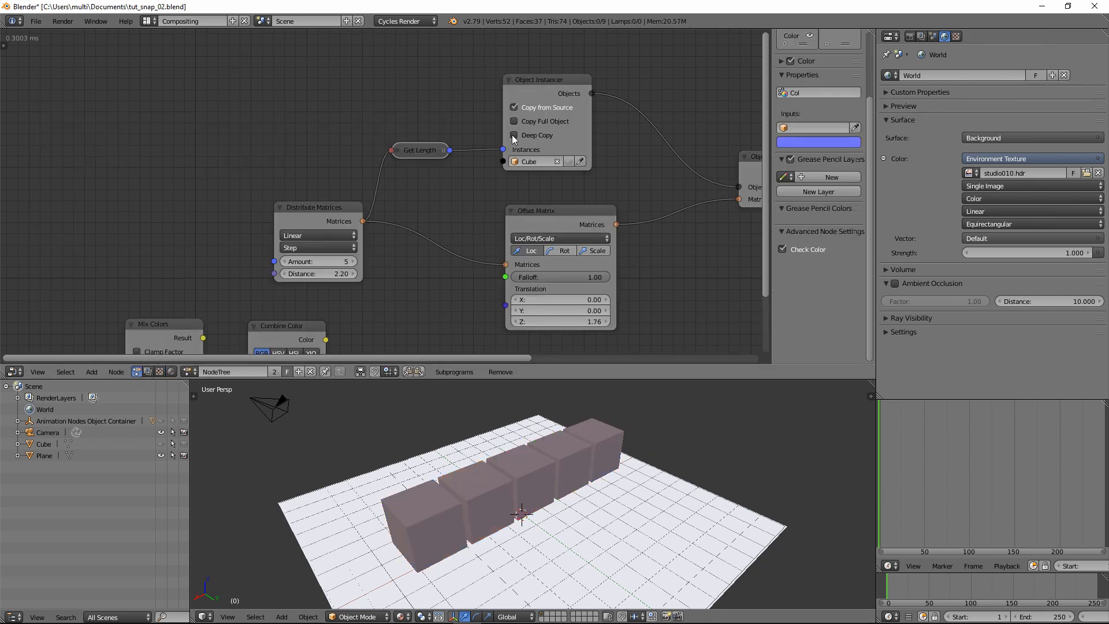
In the cube instances' material, unlink the Attribute node from Diffuse BSDF, move it aside and add an Object Info node.
left_click(172, 372)
right_click(551, 462)
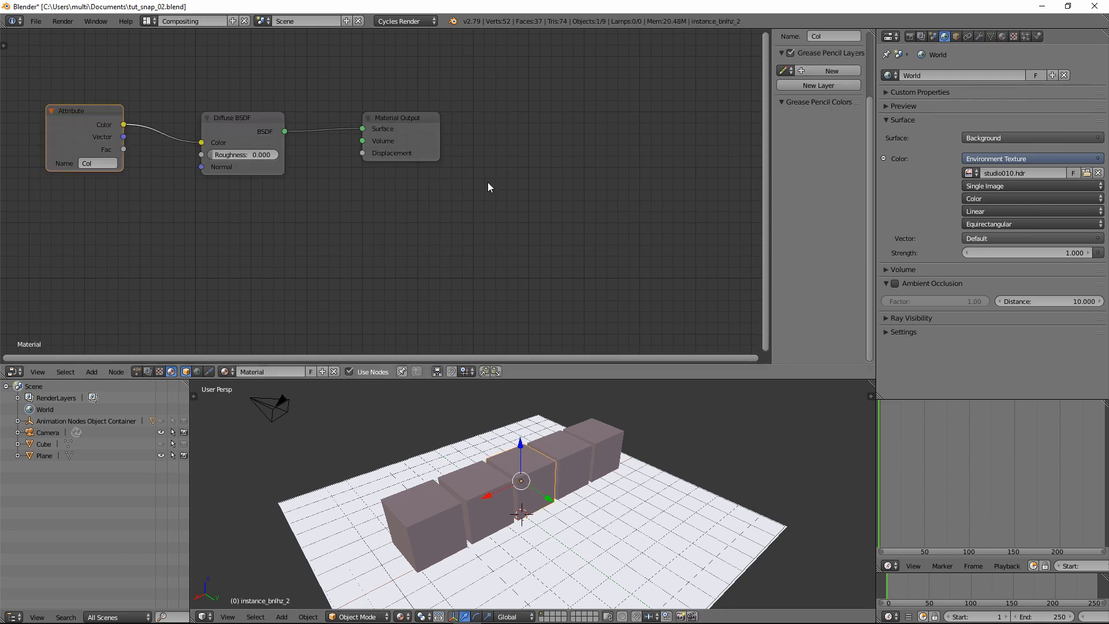
middle_click_drag(218, 201, 381, 203)
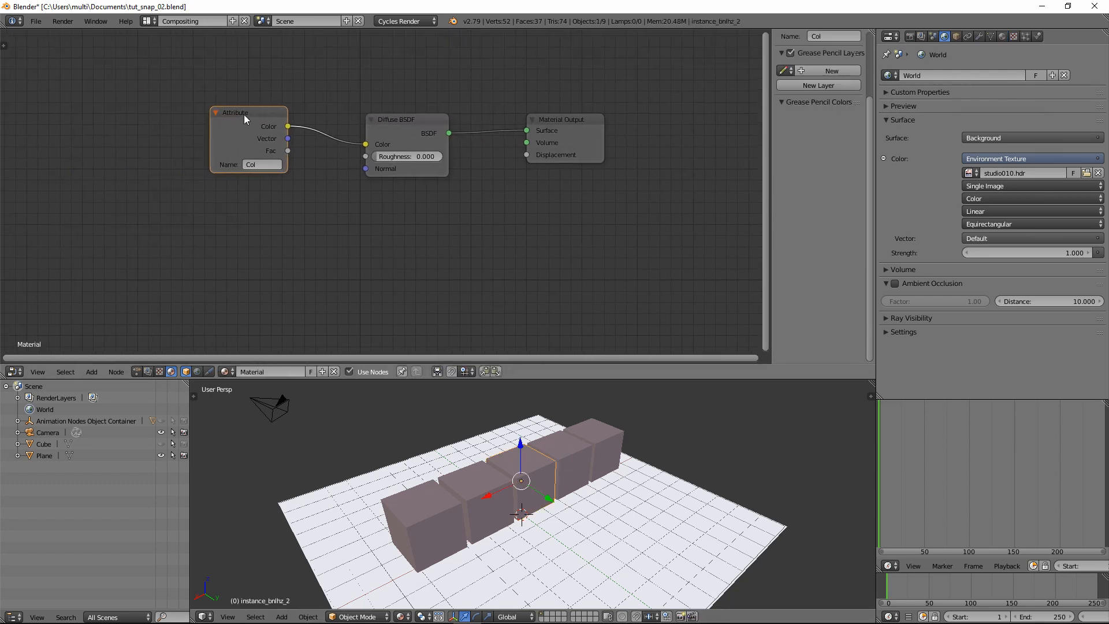
left_click_drag(245, 120, 140, 95)
right_click_drag(290, 92, 290, 142, "ctrl")
left_click(91, 371)
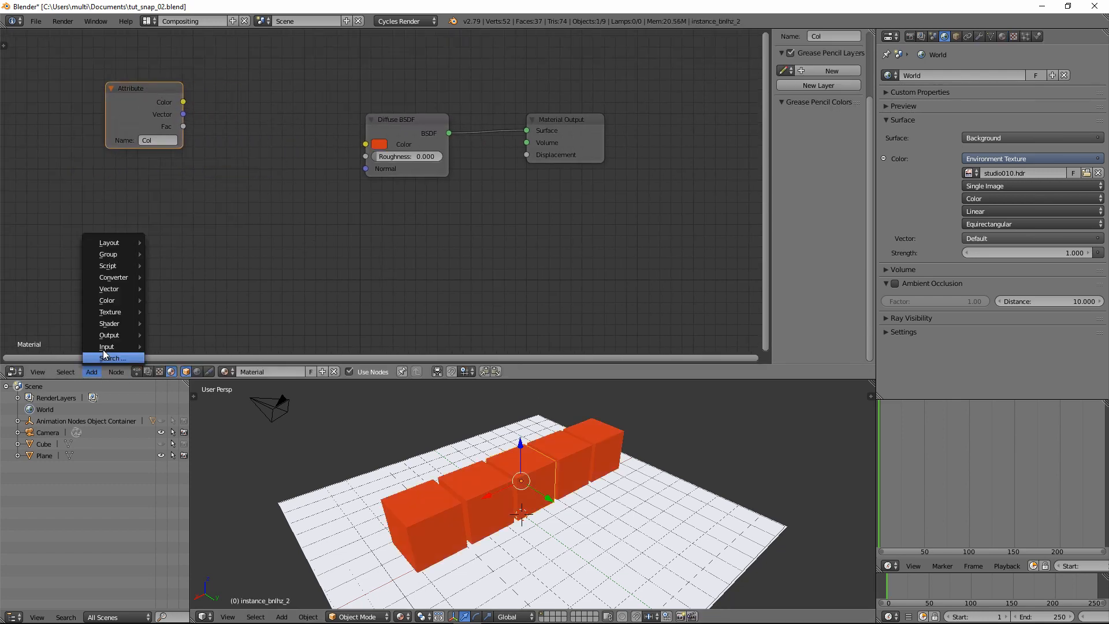
mouse_move(113, 346)
left_click(194, 434)
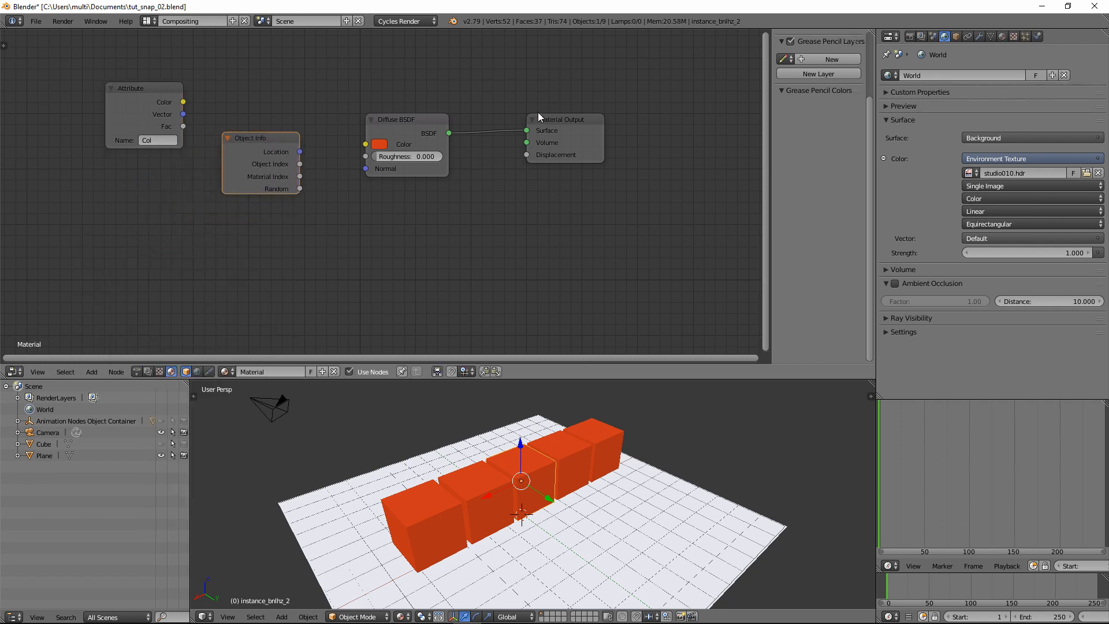
Make room before Diffuse BSDF and add a Hue Saturation Value node linked to its Color input.
left_click_drag(538, 115, 634, 115)
left_click_drag(411, 116, 470, 117)
left_click_drag(307, 188, 353, 280)
left_click(92, 372)
mouse_move(113, 303)
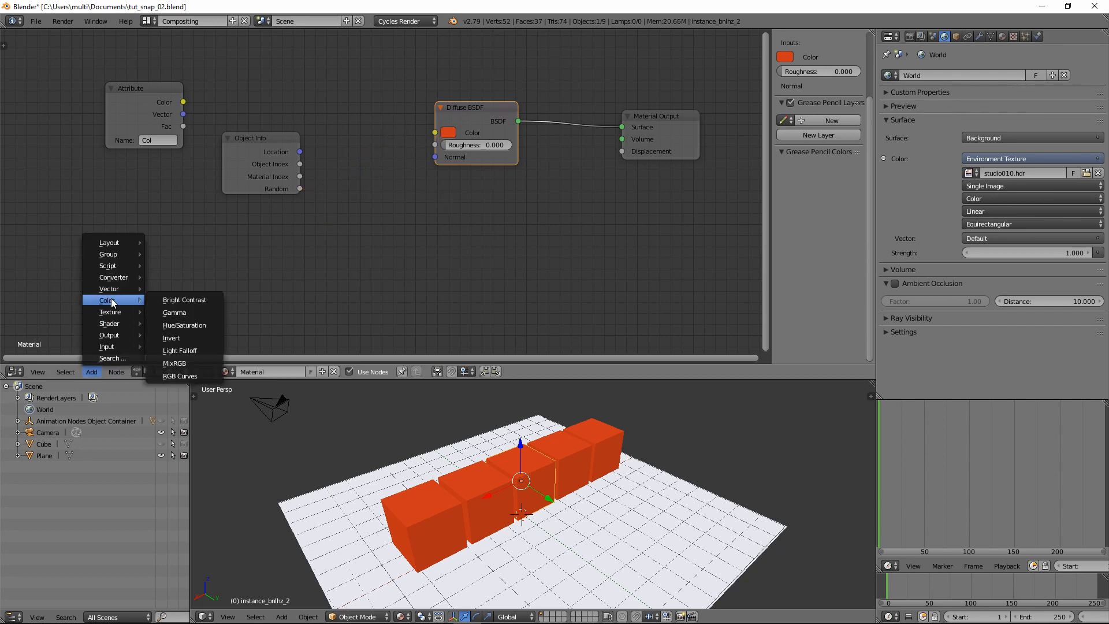
left_click(184, 325)
left_click(355, 136)
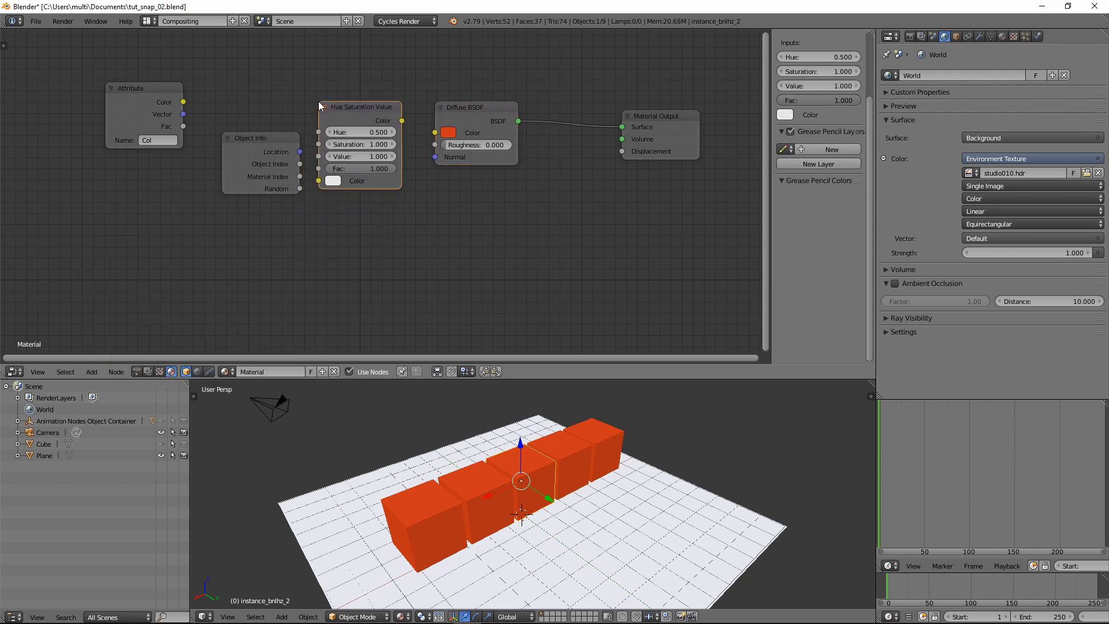
left_click_drag(401, 122, 435, 132)
Link Object Info's Random output to the Hue input and set the Hue Saturation Value node's colour to orange.
middle_click_drag(500, 219, 556, 227)
left_click_drag(213, 110, 119, 96)
left_click_drag(289, 149, 197, 149)
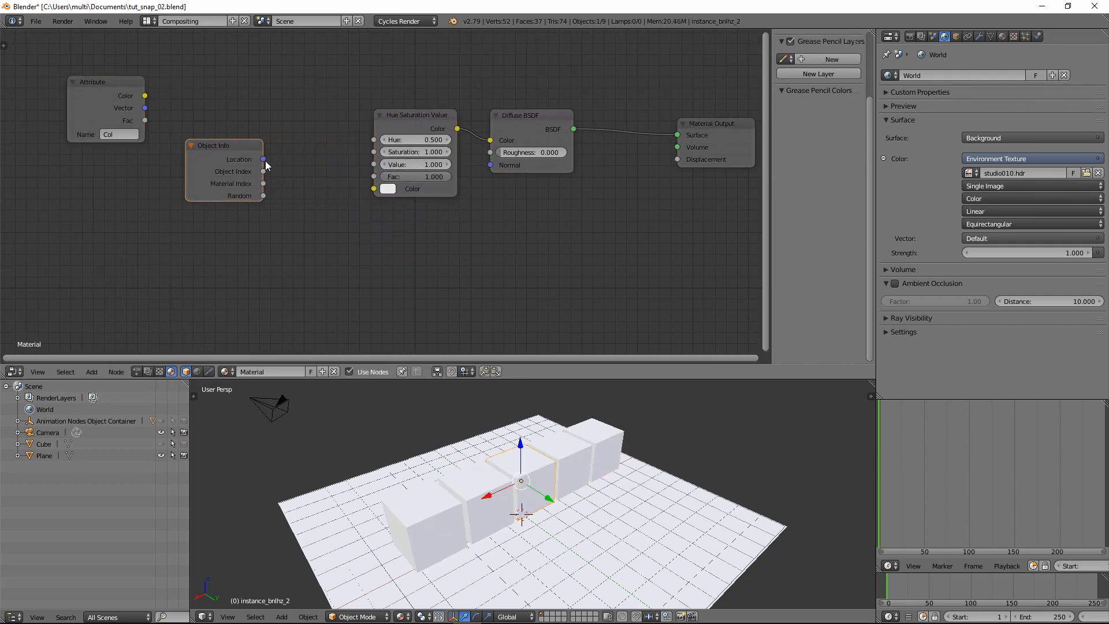
left_click_drag(263, 196, 373, 139)
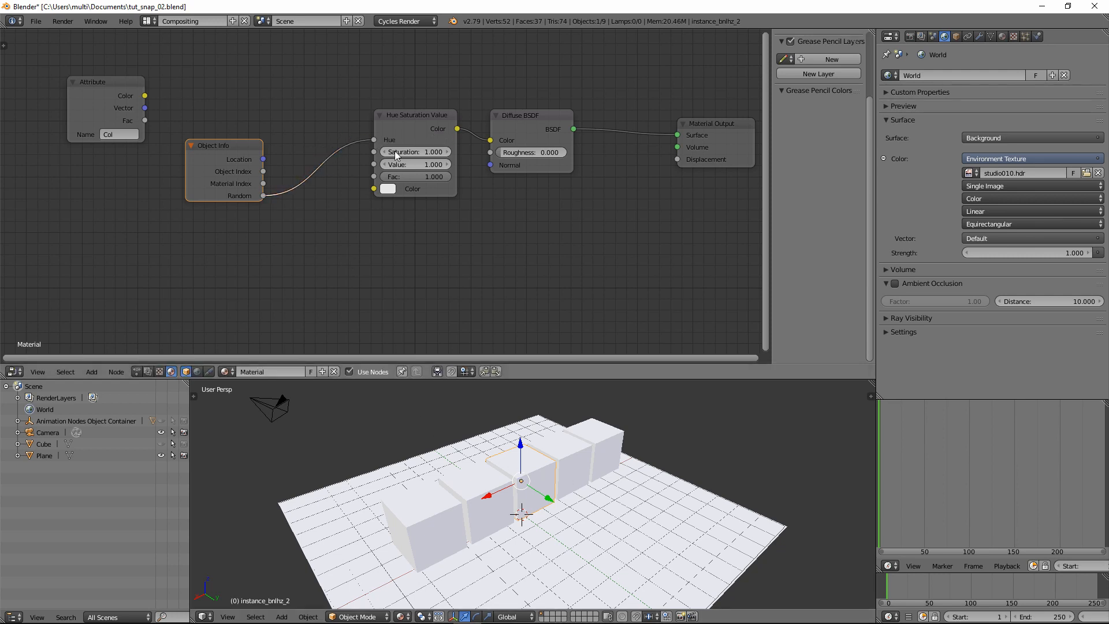
left_click(388, 190)
left_click_drag(448, 70, 414, 95)
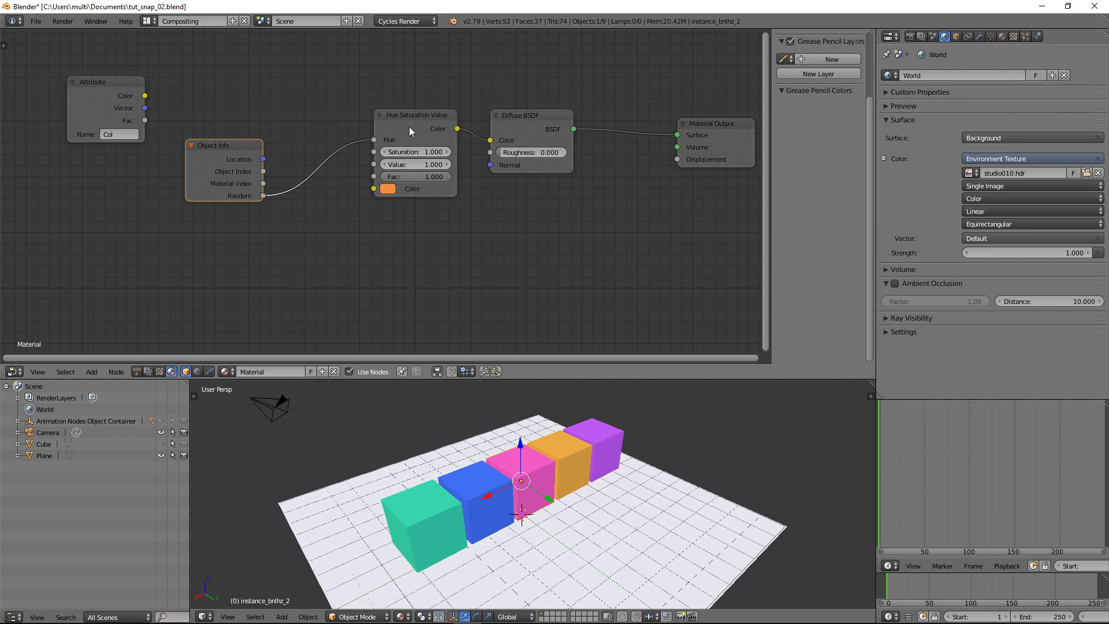
Move Object Info and Hue Saturation Value aside, unlink them from Diffuse BSDF, and connect the Attribute's Color there instead.
left_click_drag(409, 127, 367, 205)
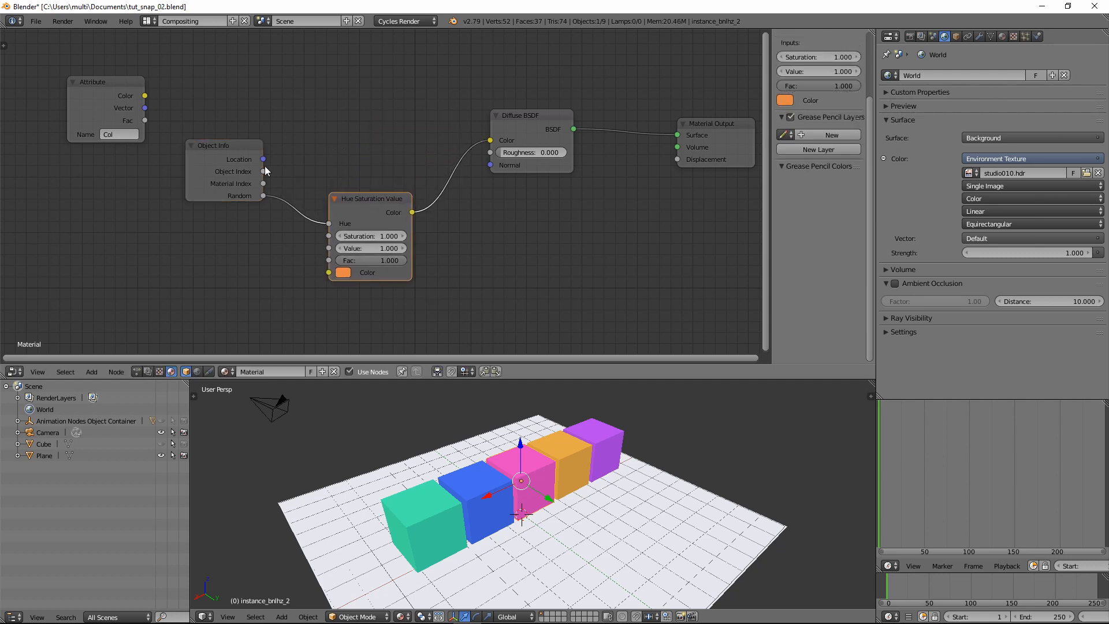
left_click_drag(246, 153, 247, 217)
right_click_drag(456, 152, 467, 200, "ctrl")
left_click_drag(144, 96, 484, 142)
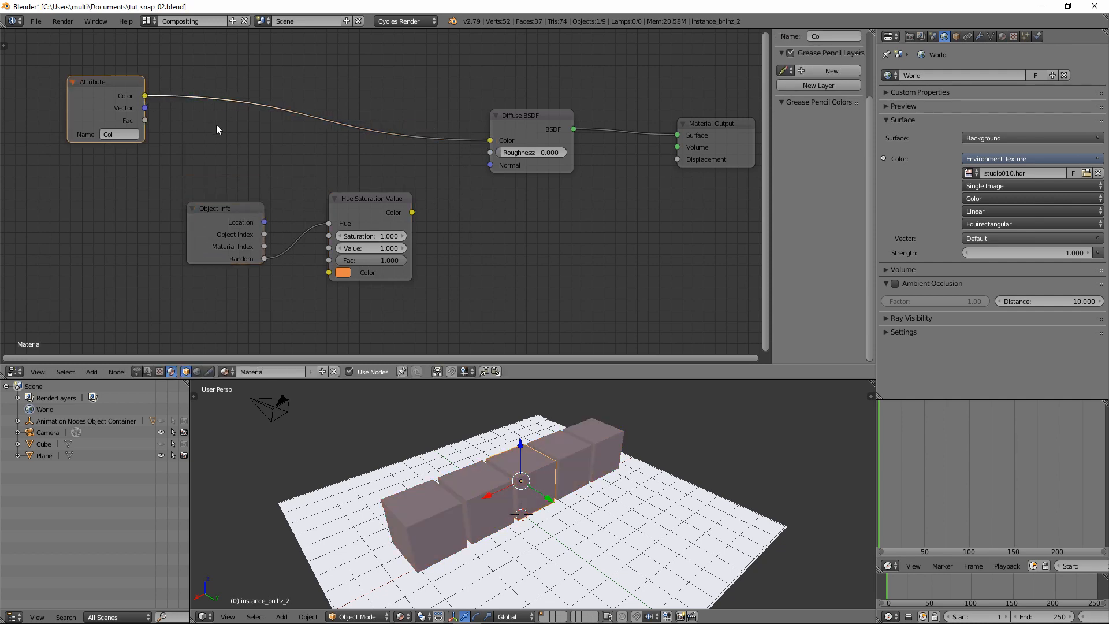
left_click_drag(126, 95, 351, 100)
Return to the Animation Nodes tree, move Set Vertex Color away and create a loop through the Object Matrix Output objects.
left_click(138, 372)
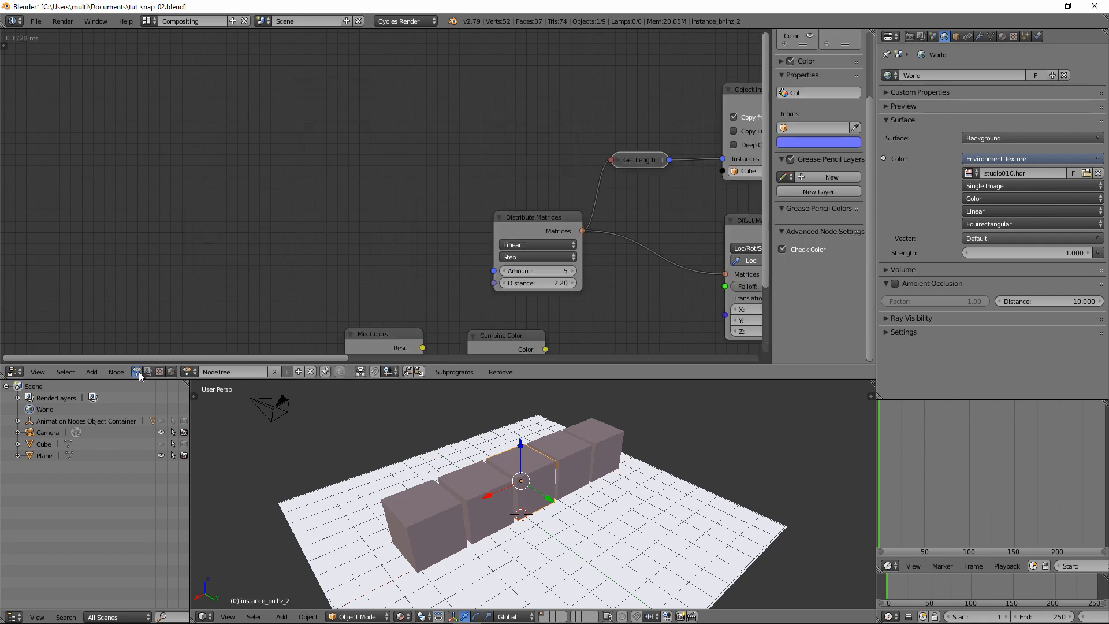
middle_click_drag(656, 199, 131, 159)
middle_click_drag(535, 223, 403, 214)
left_click_drag(563, 157, 621, 157)
left_click(333, 122)
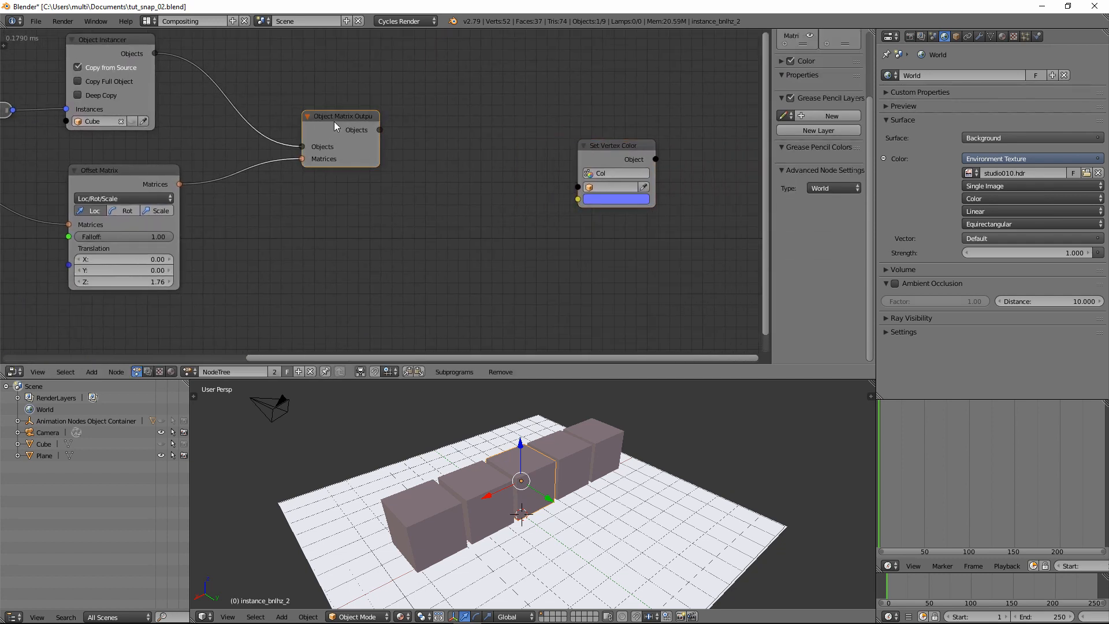
key("w")
left_click(428, 124)
left_click(436, 216)
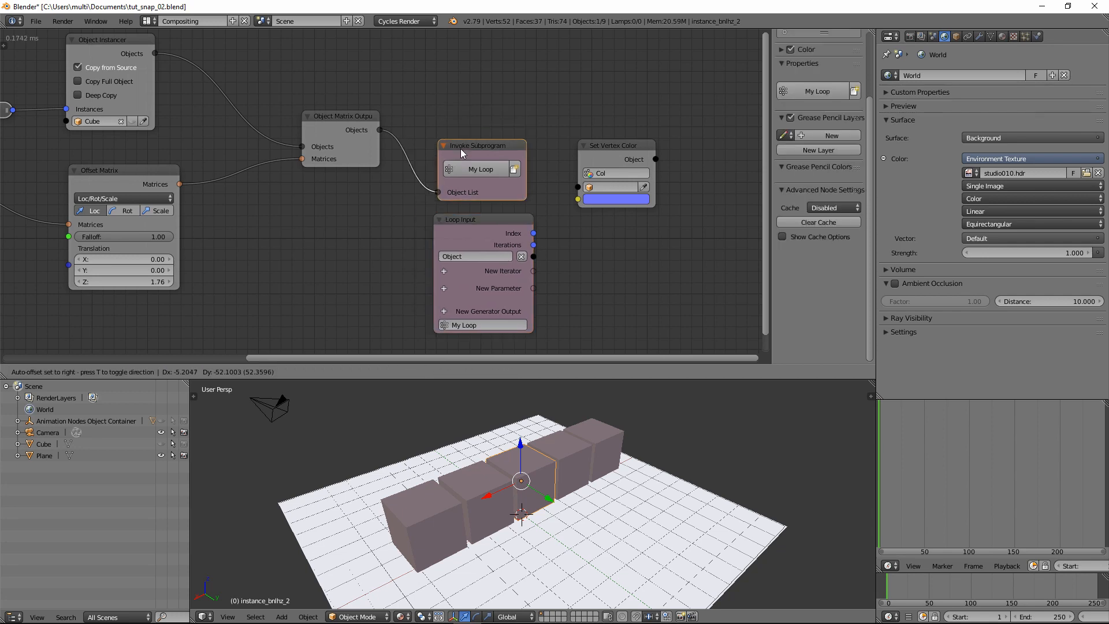
Bring the existing Combine Color node over between Loop Input and Set Vertex Color, shifting Set Vertex Color to make room.
left_click_drag(615, 154, 667, 210)
scroll(234, 268, "down", 1)
scroll(231, 269, "down", 5)
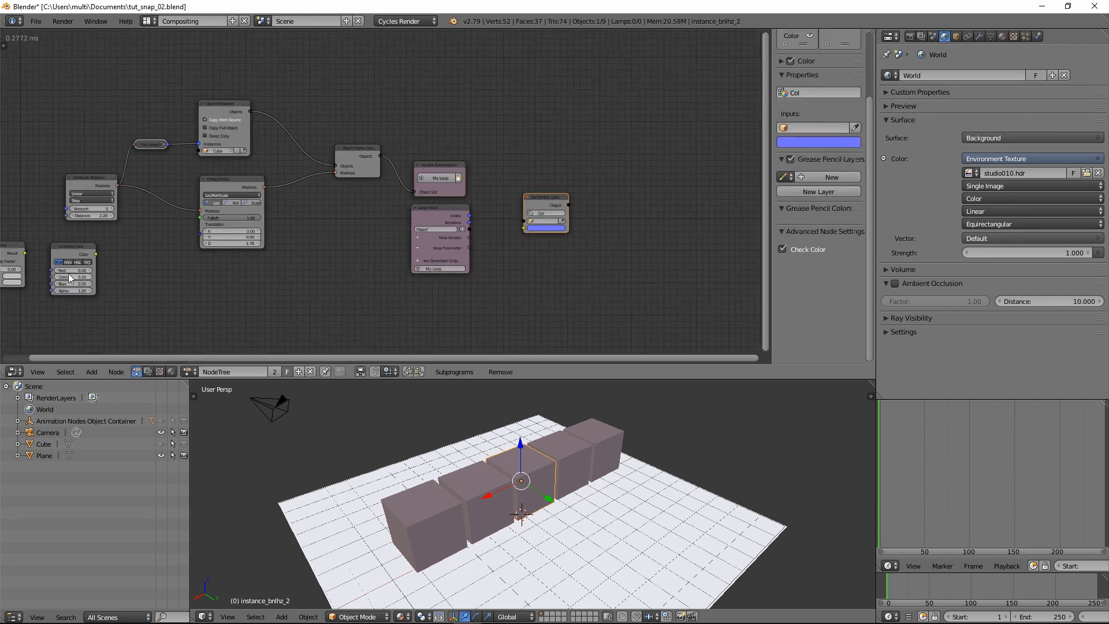
middle_click_drag(81, 274, 184, 244)
left_click_drag(180, 217, 653, 237)
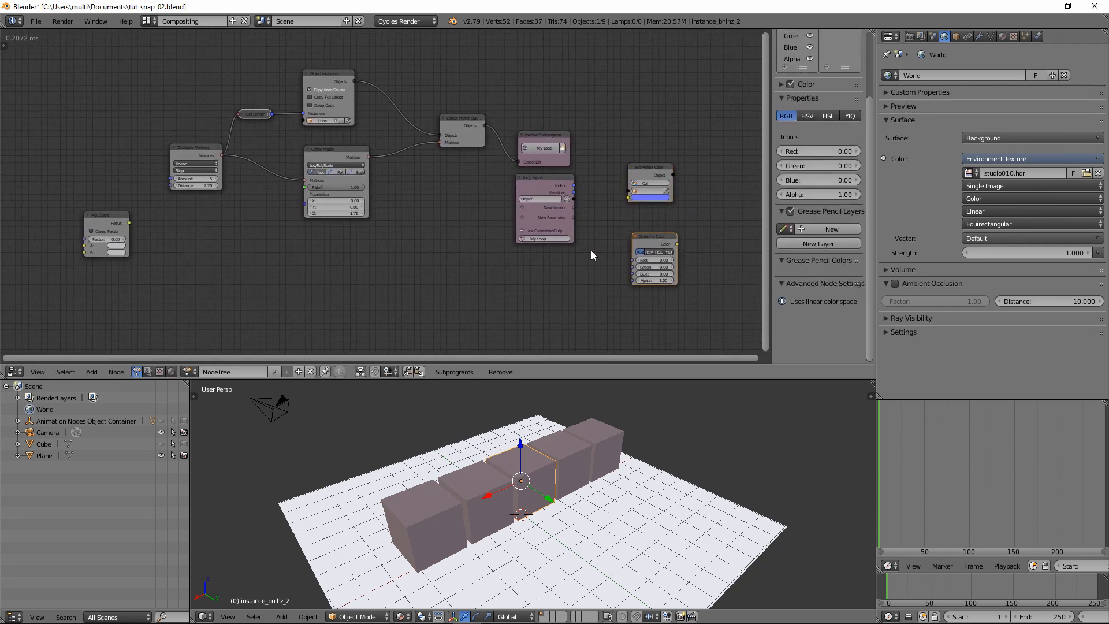
scroll(591, 250, "up", 5)
middle_click_drag(624, 233, 243, 229)
left_click_drag(421, 158, 538, 181)
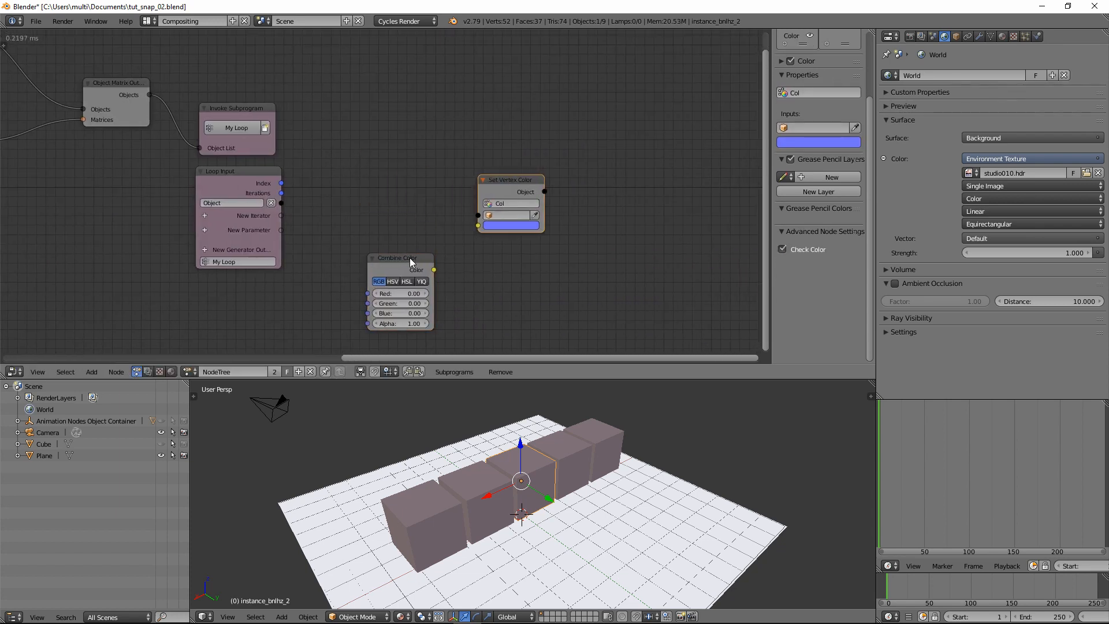
left_click_drag(410, 258, 387, 227)
Connect the Loop Input's Object and the Combine Color output to Set Vertex Color, and reposition that node.
left_click_drag(281, 203, 478, 215)
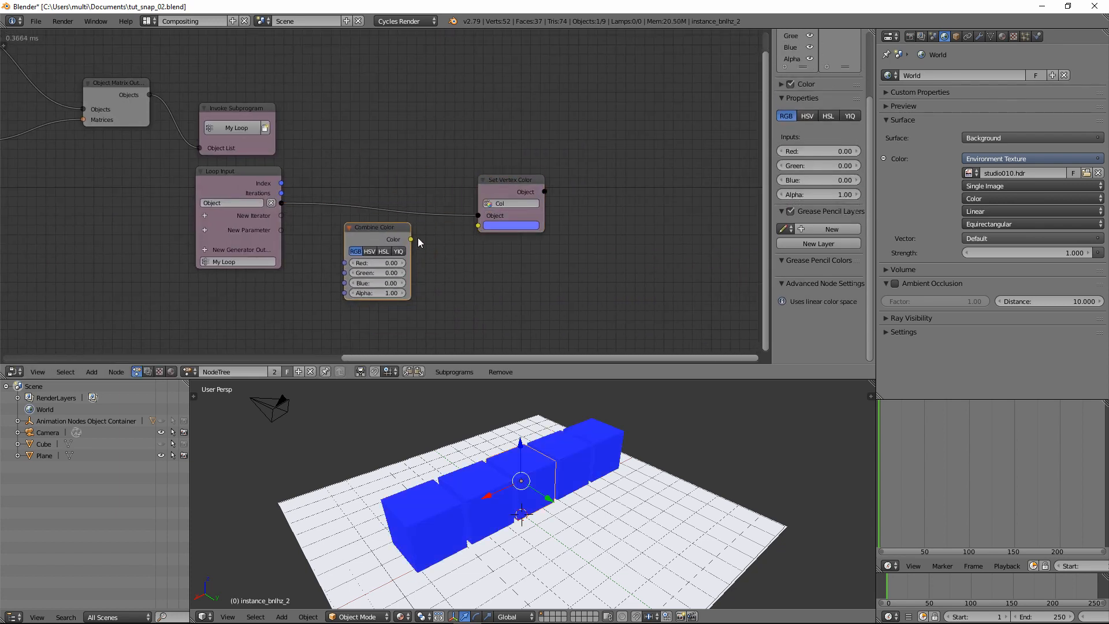
left_click_drag(411, 240, 479, 226)
middle_click_drag(491, 269, 490, 222)
left_click(519, 149)
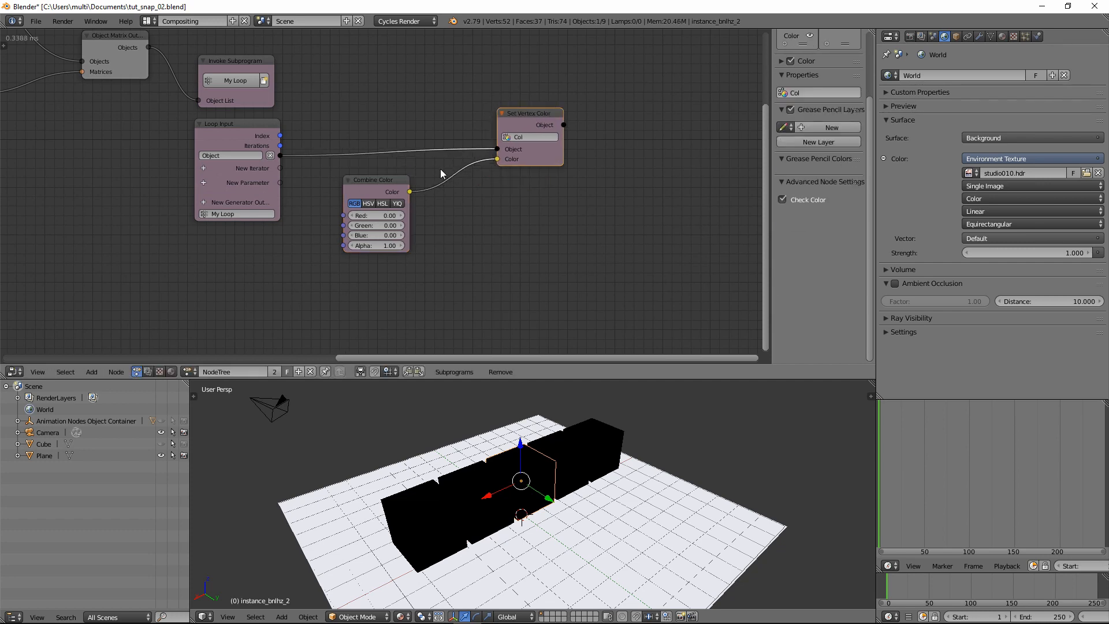
Turn on Deep Copy in the Object Instancer, and space Set Vertex Color and Combine Color further from the Loop Input.
middle_click_drag(56, 49, 317, 258)
left_click(160, 228)
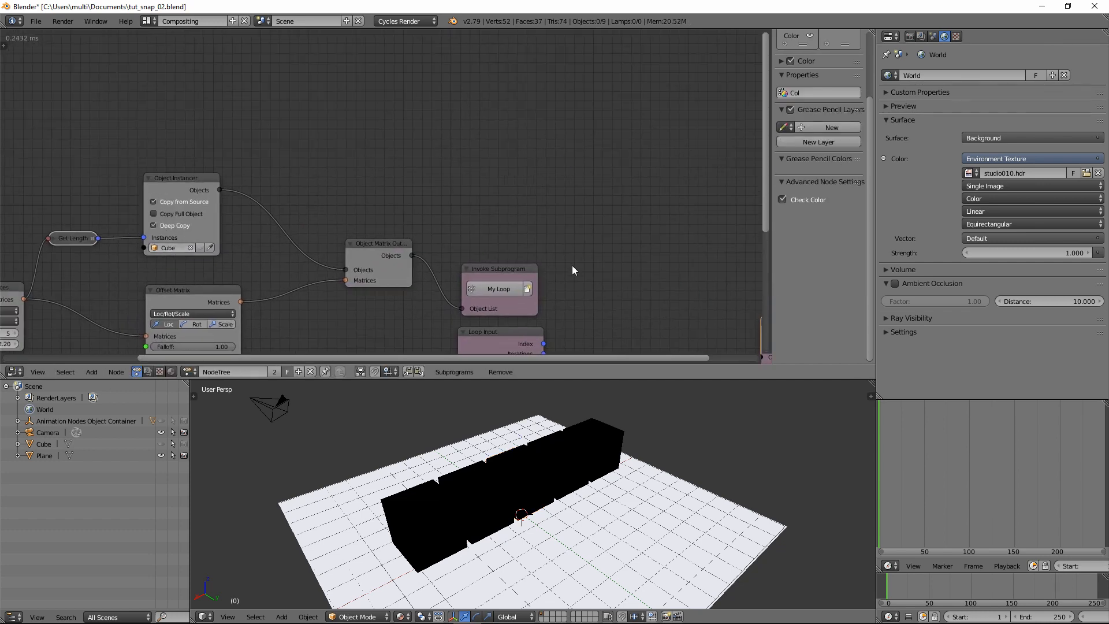
middle_click_drag(695, 345, 357, 152)
middle_click_drag(496, 204, 511, 202)
left_click_drag(471, 133, 527, 134)
left_click_drag(325, 194, 386, 200)
scroll(386, 202, "up", 2)
middle_click_drag(485, 240, 542, 238)
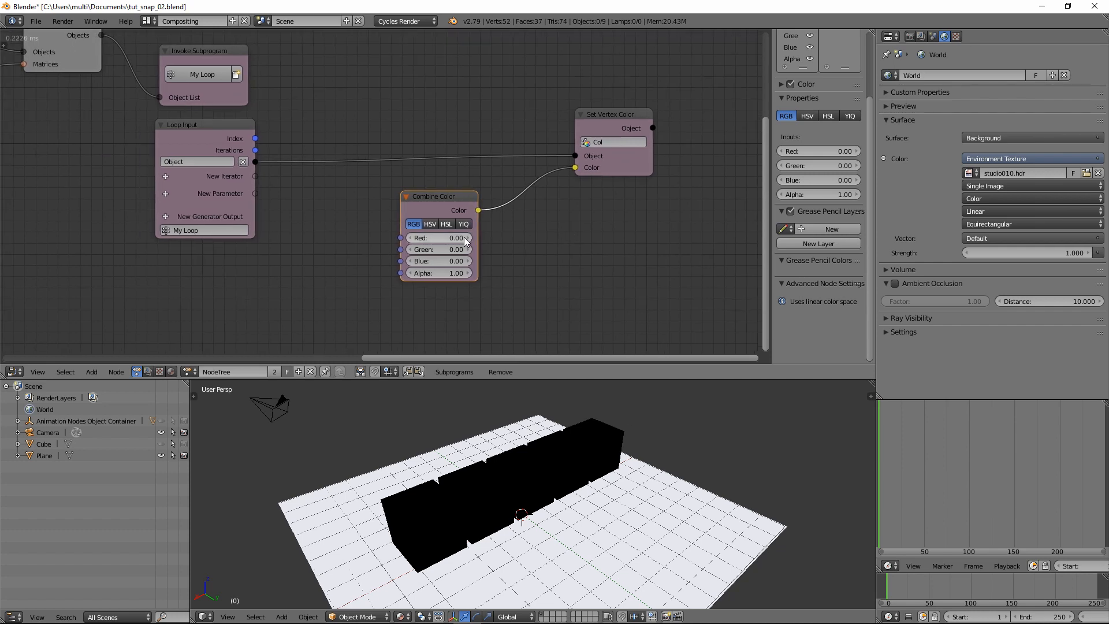
Try out Red and Green values on the Combine Color node and return both to 0.
left_click_drag(448, 242, 444, 255)
left_click(445, 240)
type("0")
key("Return")
left_click(443, 249)
type("0")
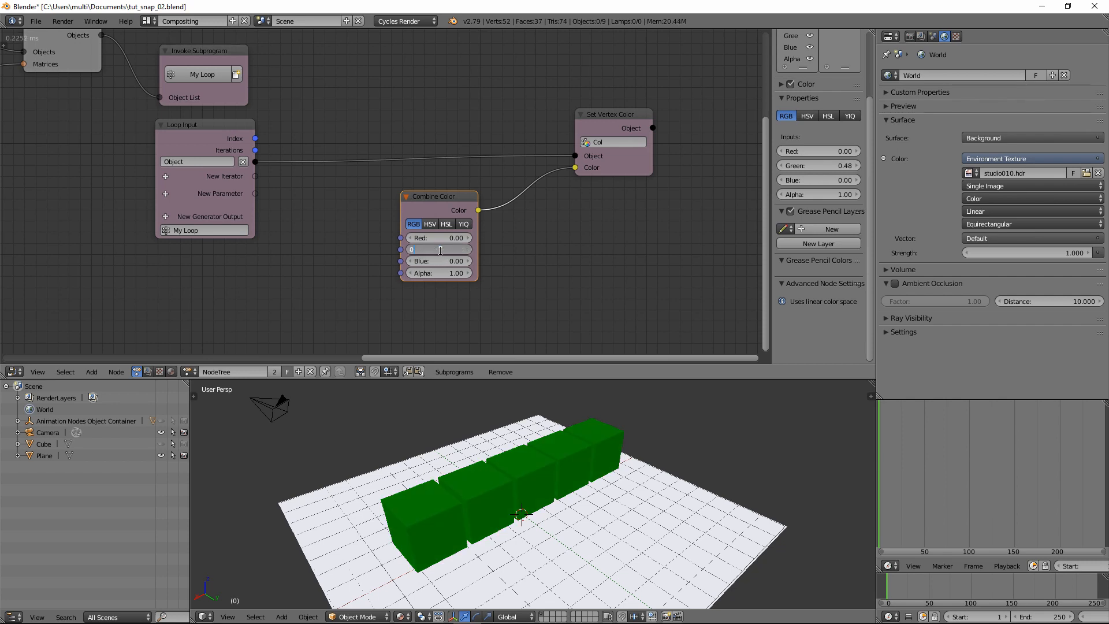
key("Return")
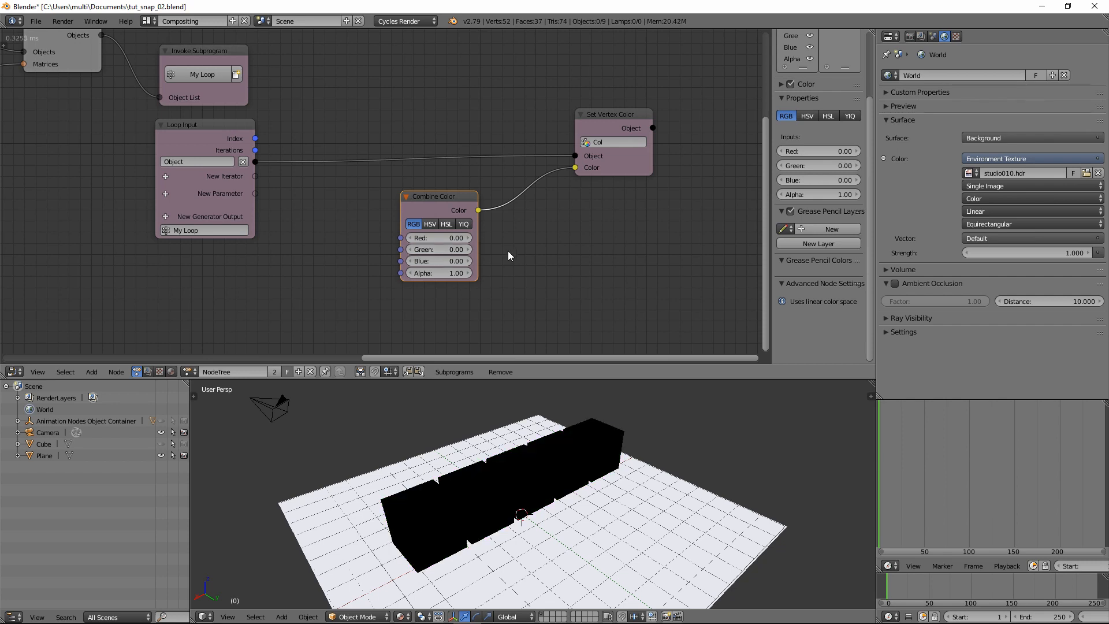
Add a Random Number node between Loop Input and Combine Color, shifting Combine Color and Set Vertex Color to make room.
left_click(94, 374)
mouse_move(109, 331)
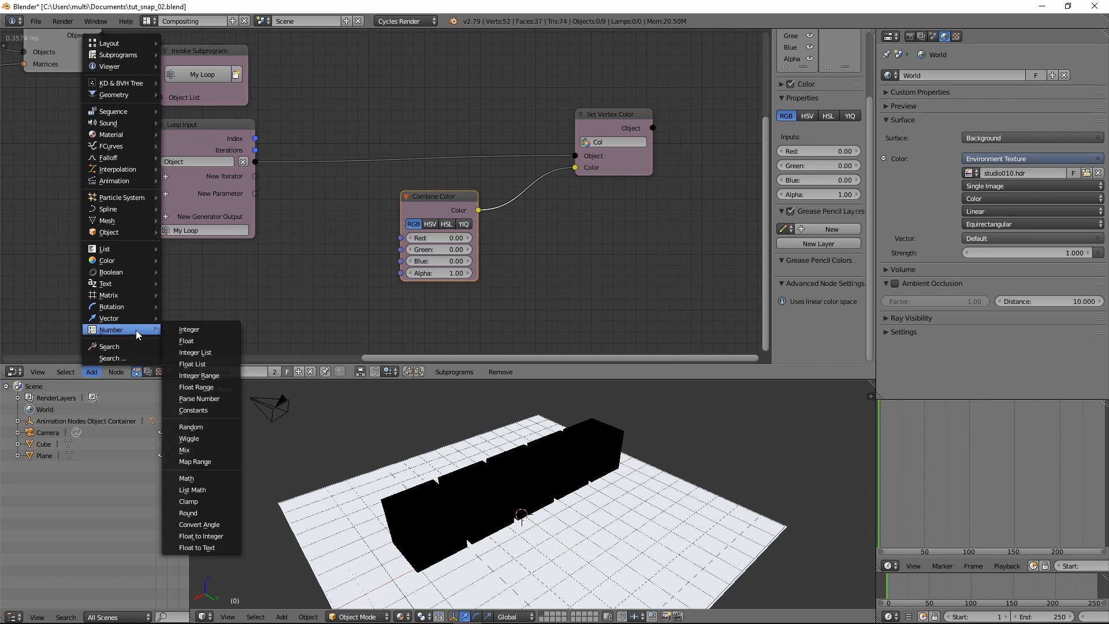
left_click(205, 429)
left_click(298, 197)
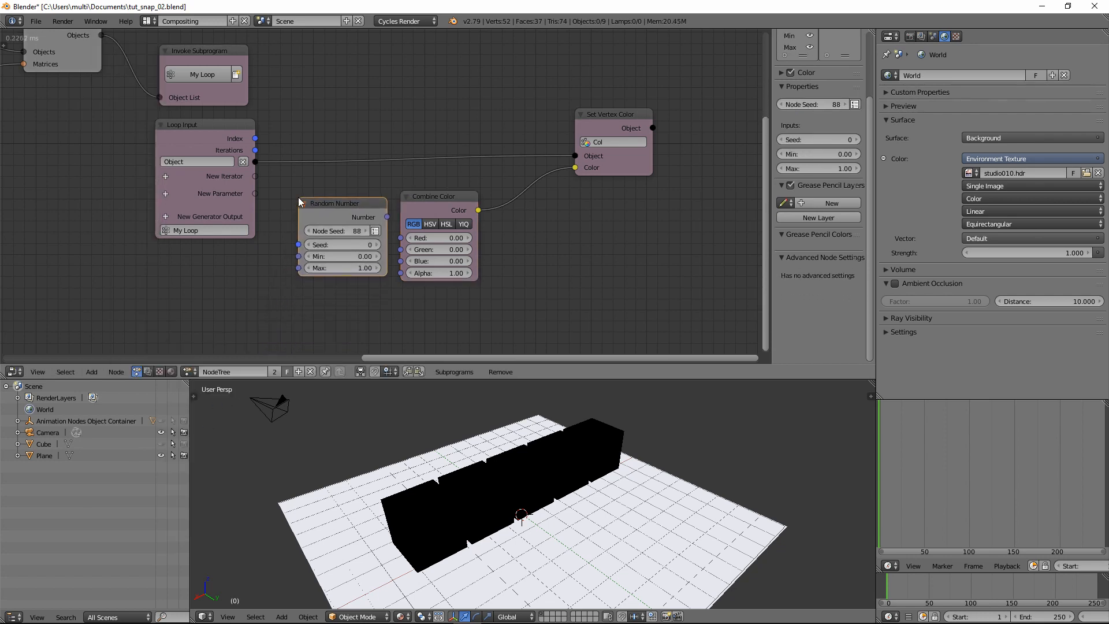
left_click_drag(430, 198, 472, 199)
left_click_drag(585, 130, 626, 125)
left_click_drag(351, 211, 364, 213)
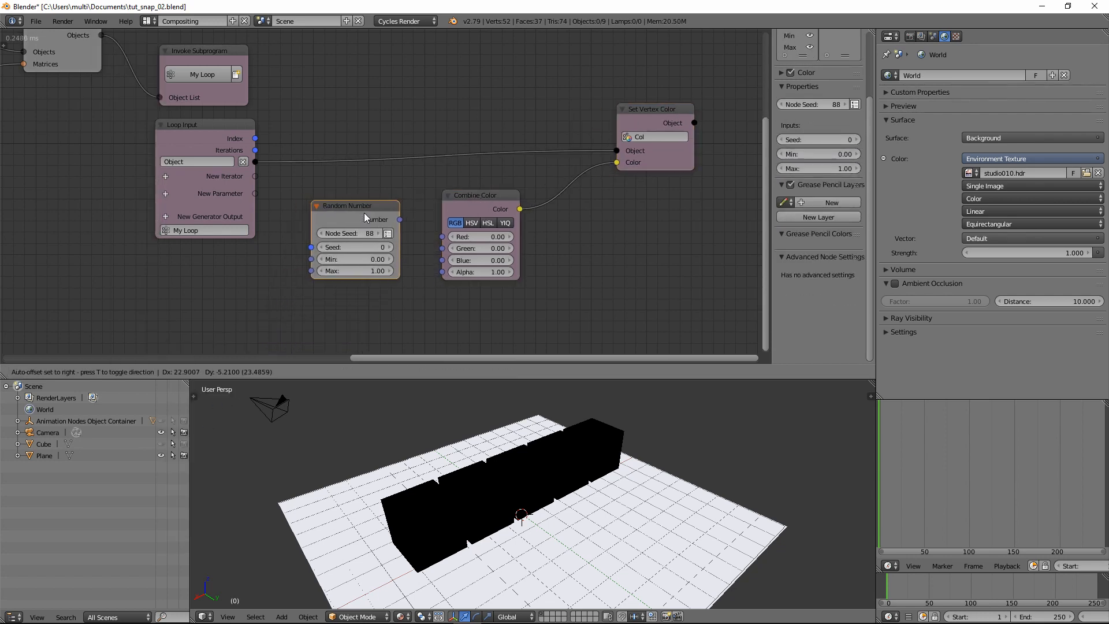
Connect the Loop Input's Index to the Random Number's Seed and its Number output to Combine Color's Red.
left_click(256, 142)
left_click_drag(255, 139, 311, 247)
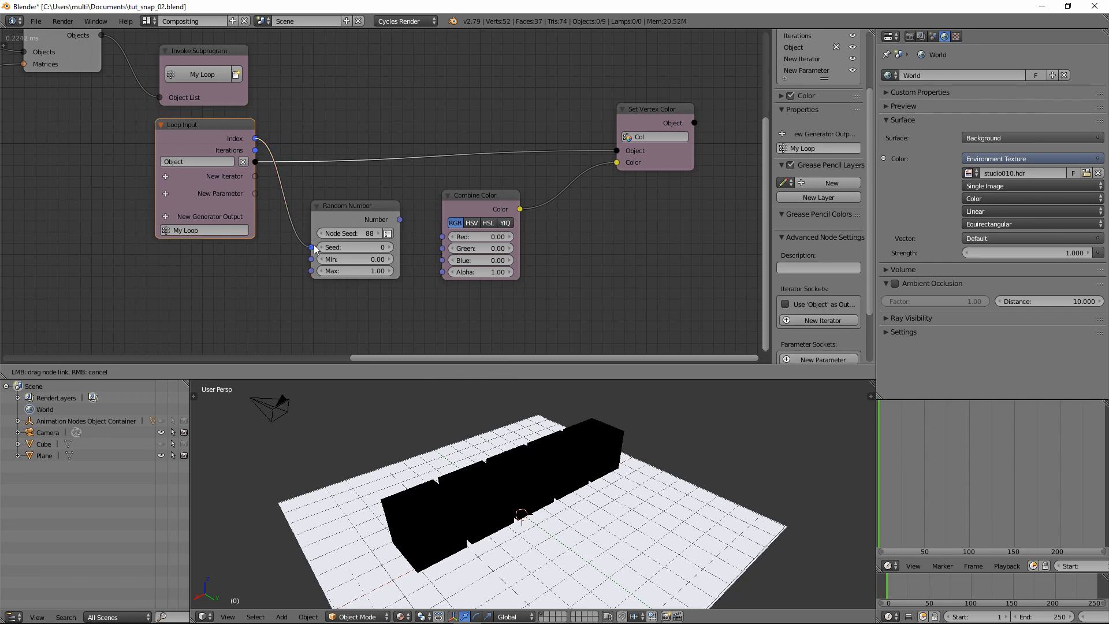
left_click_drag(376, 210, 358, 208)
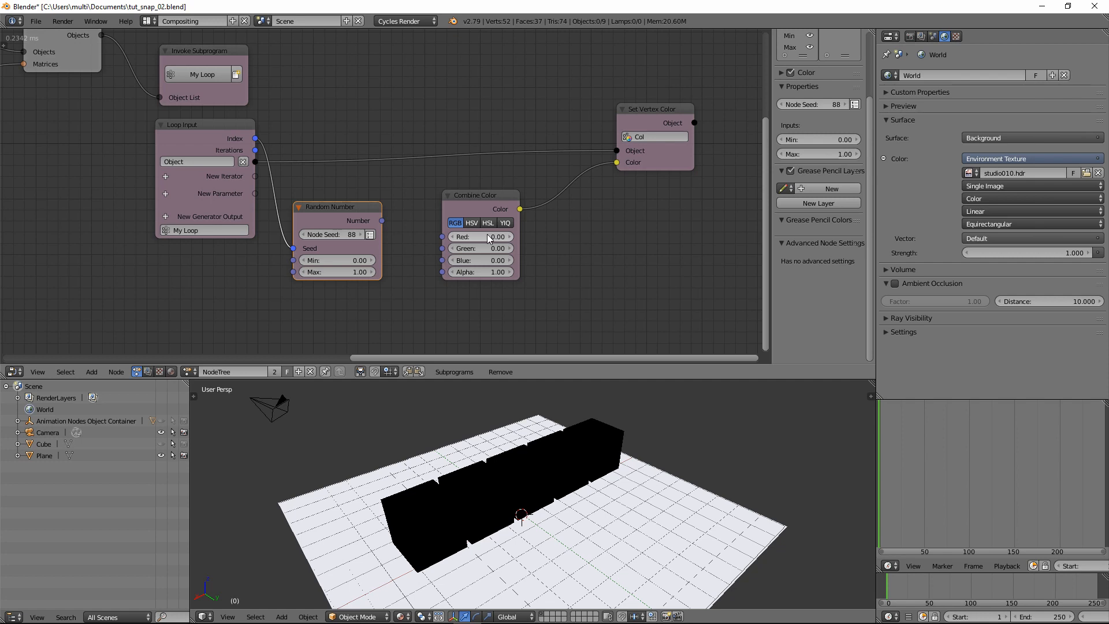
left_click_drag(487, 203, 508, 199)
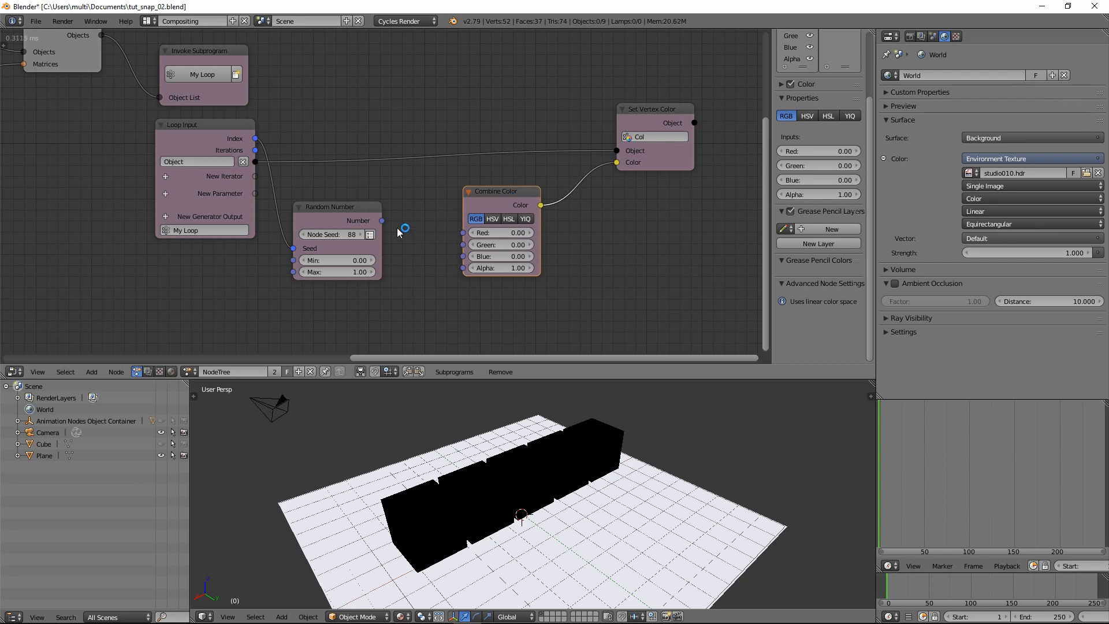
left_click_drag(382, 220, 463, 232)
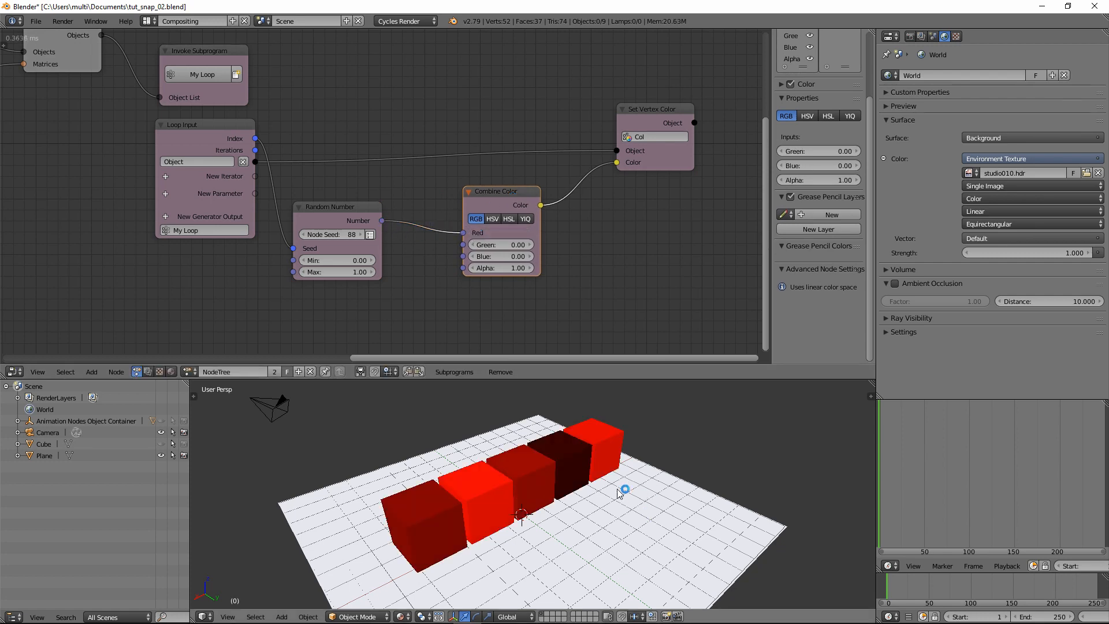
Raise the Random Number's Node Seed to 92 to vary the cubes' red shades.
middle_click_drag(623, 491, 508, 506)
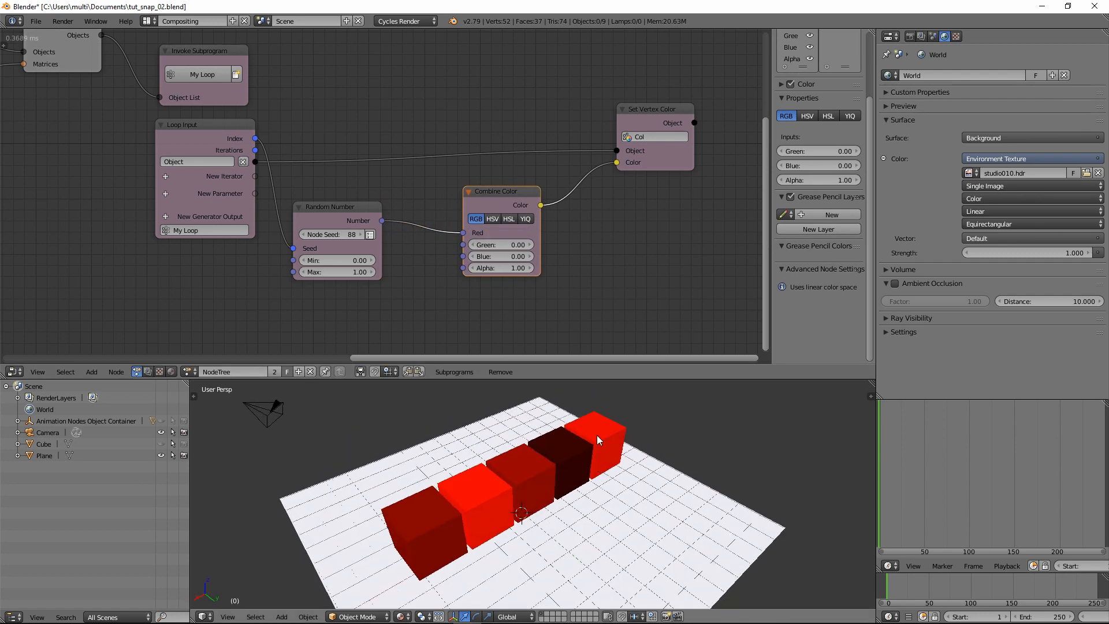
left_click(358, 234)
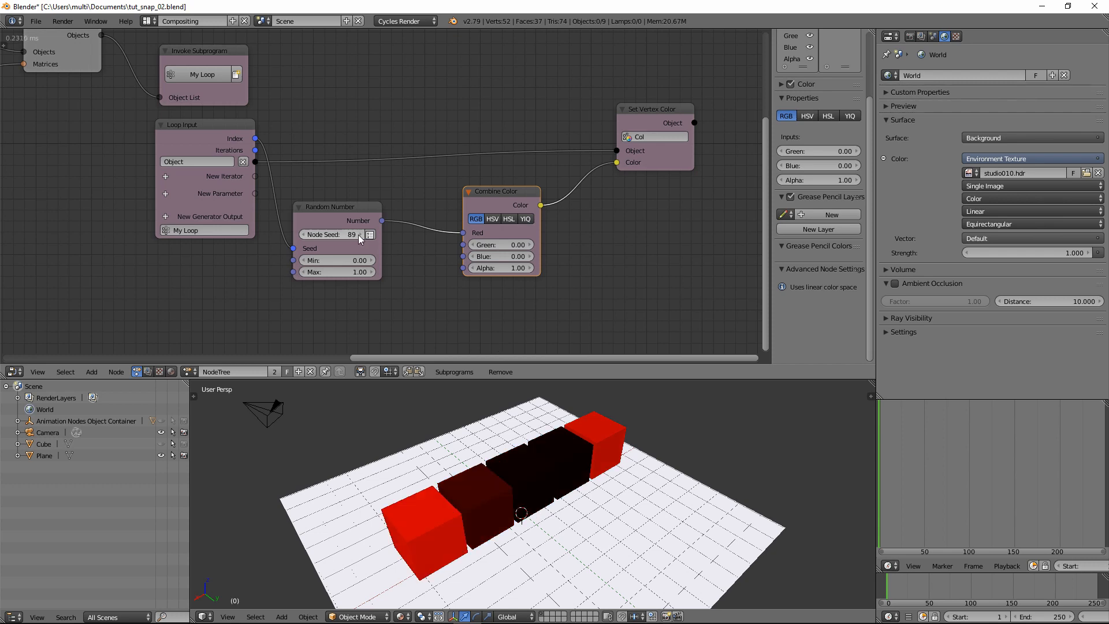
left_click(358, 235)
left_click(358, 235)
left_click(358, 234)
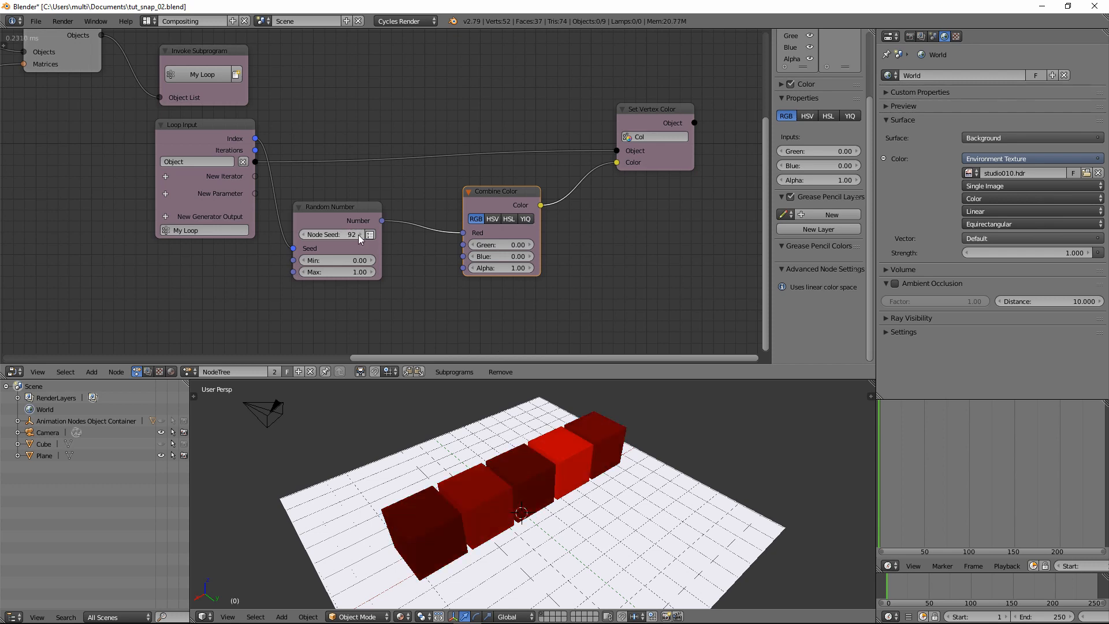
Increase the Amount in Distribute Matrices to 9 and inspect the longer row of cubes.
middle_click_drag(138, 152, 504, 239)
middle_click_drag(236, 189, 531, 202)
left_click(300, 226)
left_click(301, 227)
left_click(300, 227)
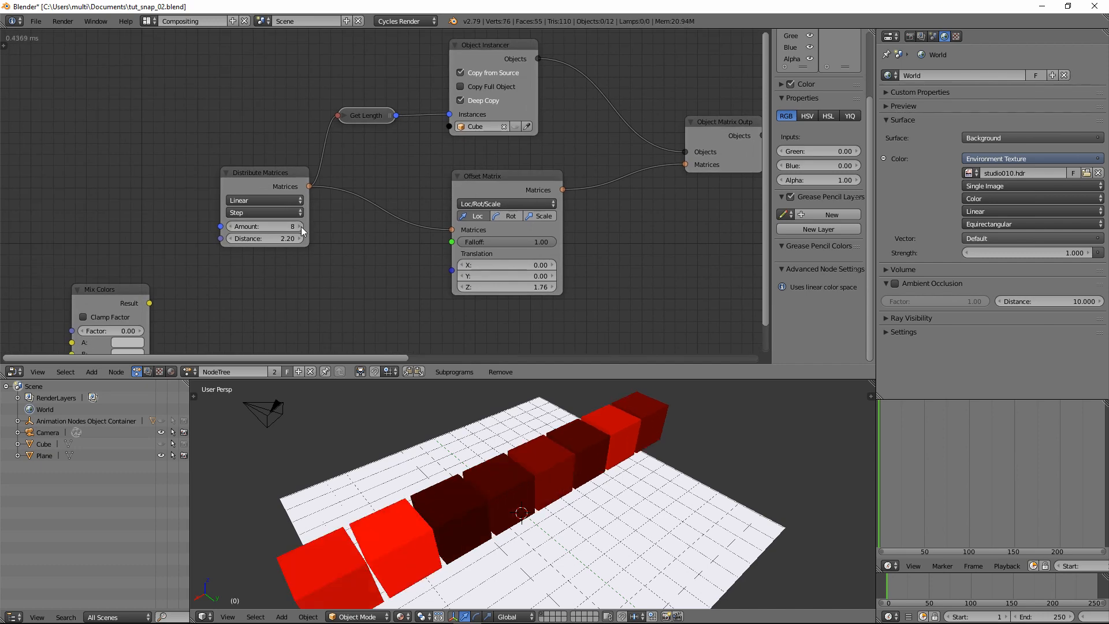
left_click(300, 226)
mouse_move(595, 552)
middle_mouse_down()
mouse_move(533, 523)
mouse_move(595, 536)
middle_mouse_up()
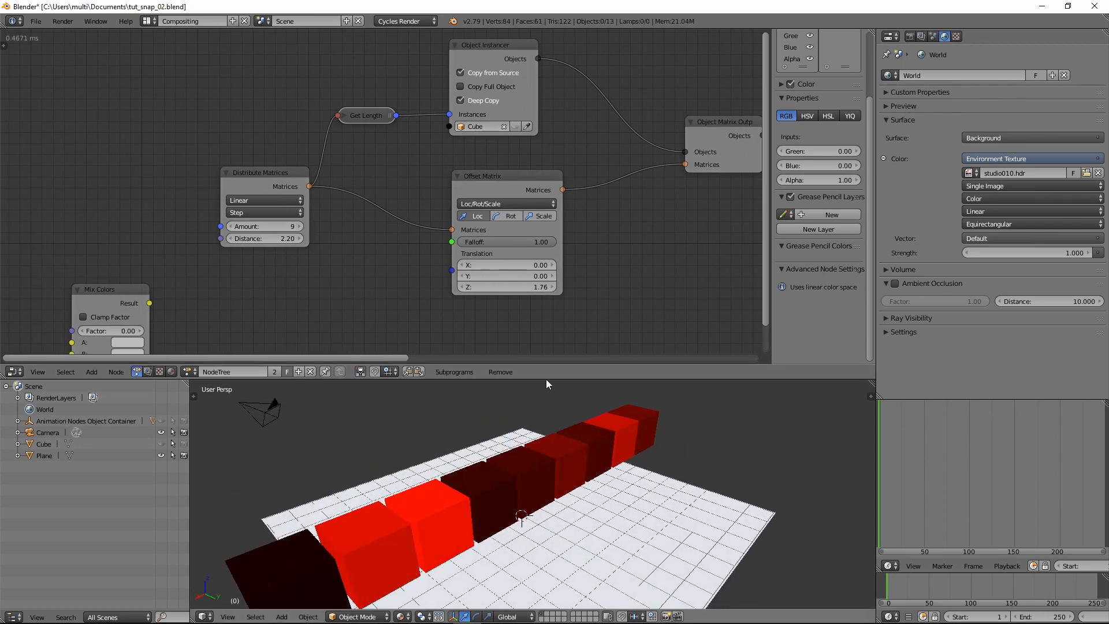
Try the Random Number output on Combine Color's Blue input and reconnect it to Red.
middle_click_drag(527, 208, 116, 247)
middle_click_drag(598, 238, 265, 115)
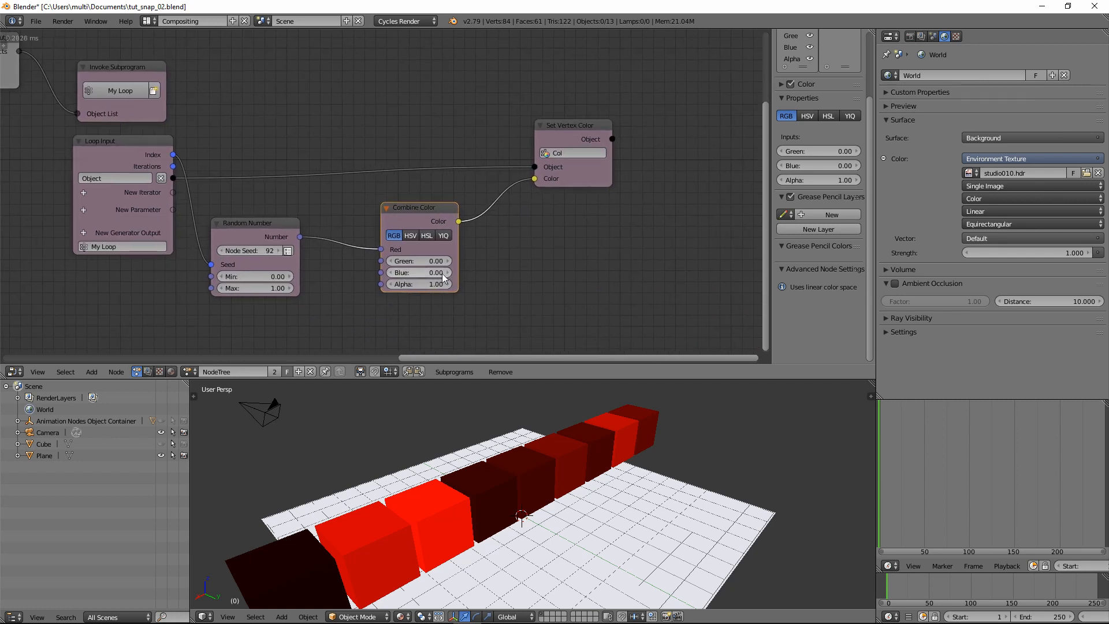
middle_click_drag(510, 235, 579, 202)
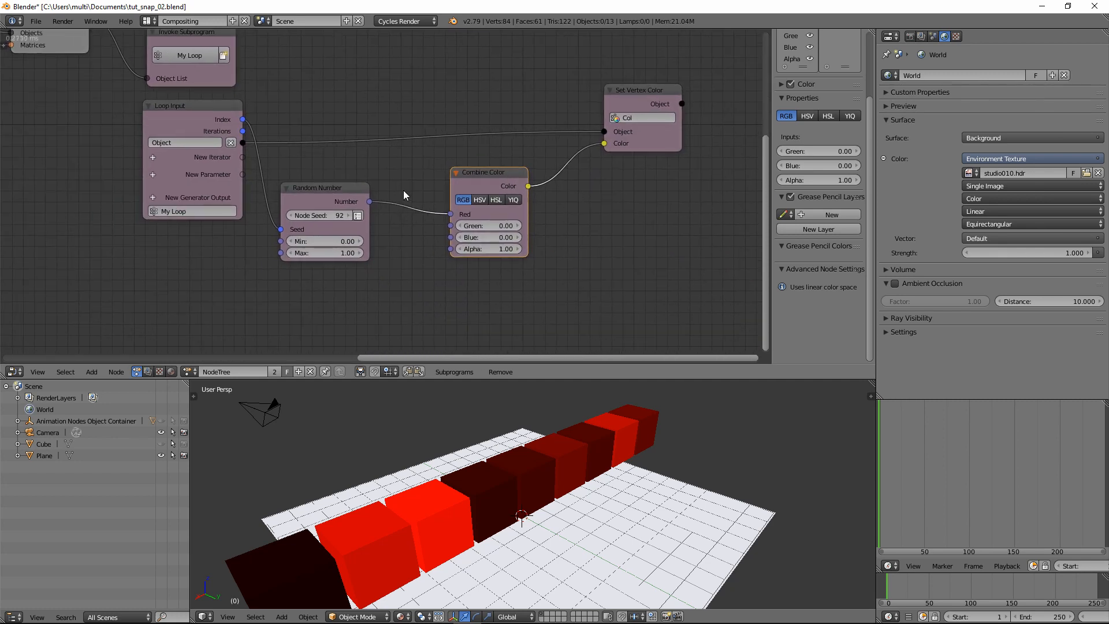
left_click_drag(450, 213, 451, 237)
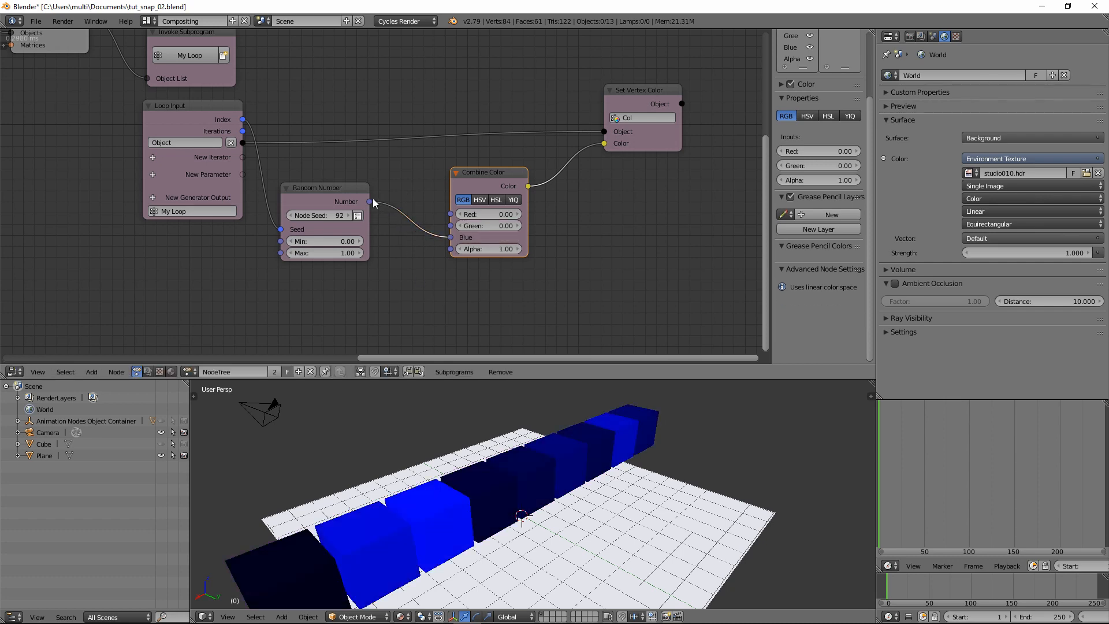
mouse_move(370, 202)
left_mouse_down()
mouse_move(465, 211)
mouse_move(412, 306)
mouse_move(412, 212)
mouse_move(451, 214)
left_mouse_up()
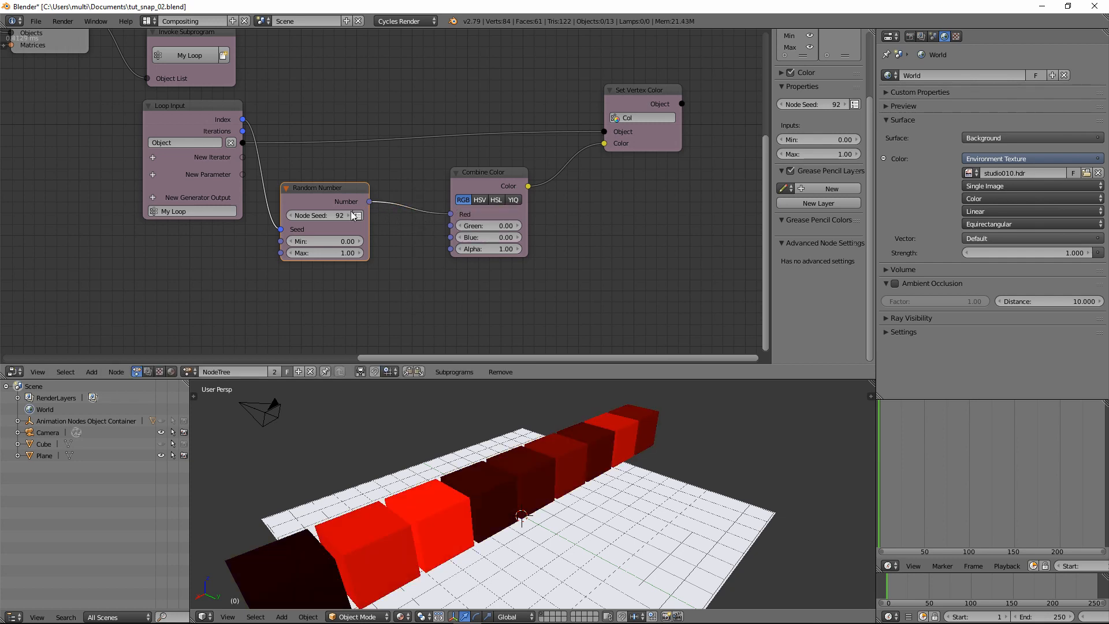
Duplicate the Random Number node, link it from the loop Index to Combine Color's Blue, and set its Node Seed to 52.
left_click_drag(319, 201, 342, 185)
key("shift+d")
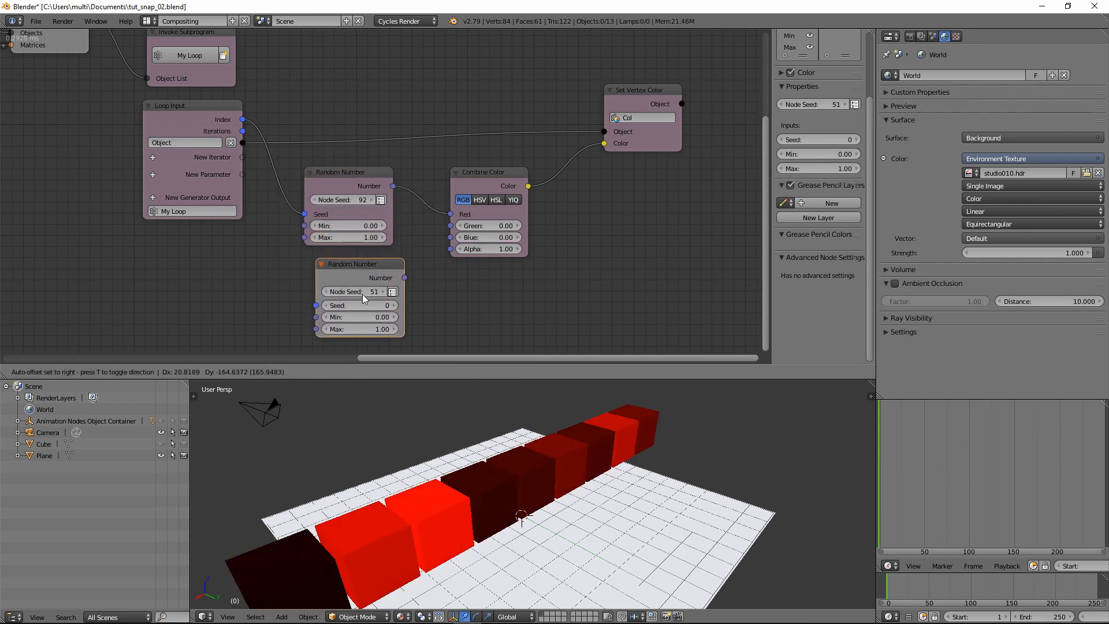
left_click(363, 293)
left_click_drag(243, 119, 316, 305)
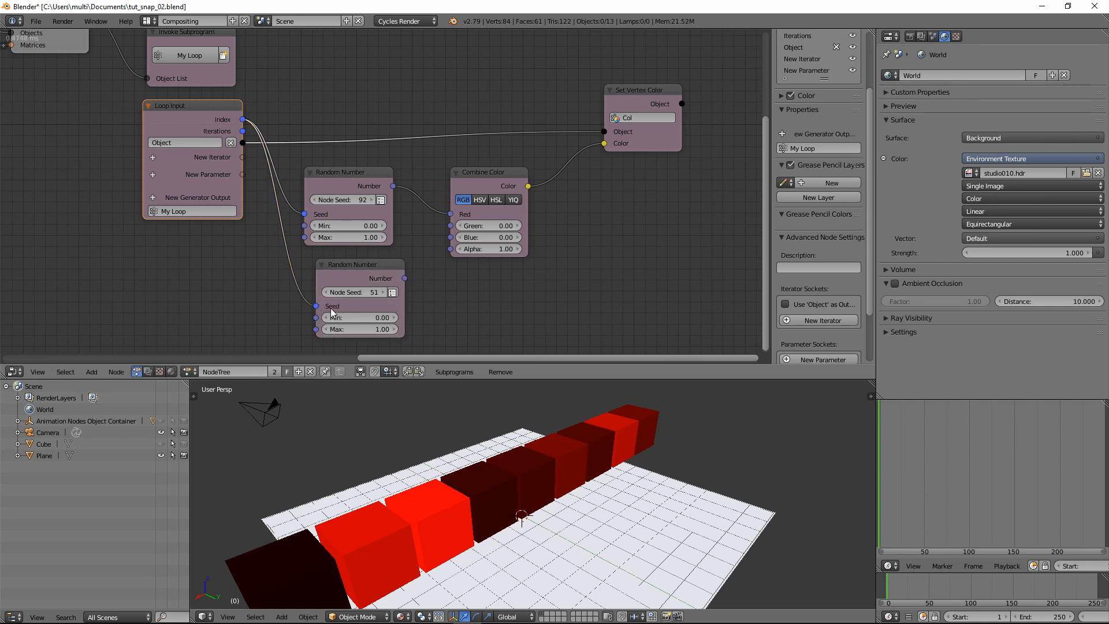
left_click_drag(404, 278, 451, 237)
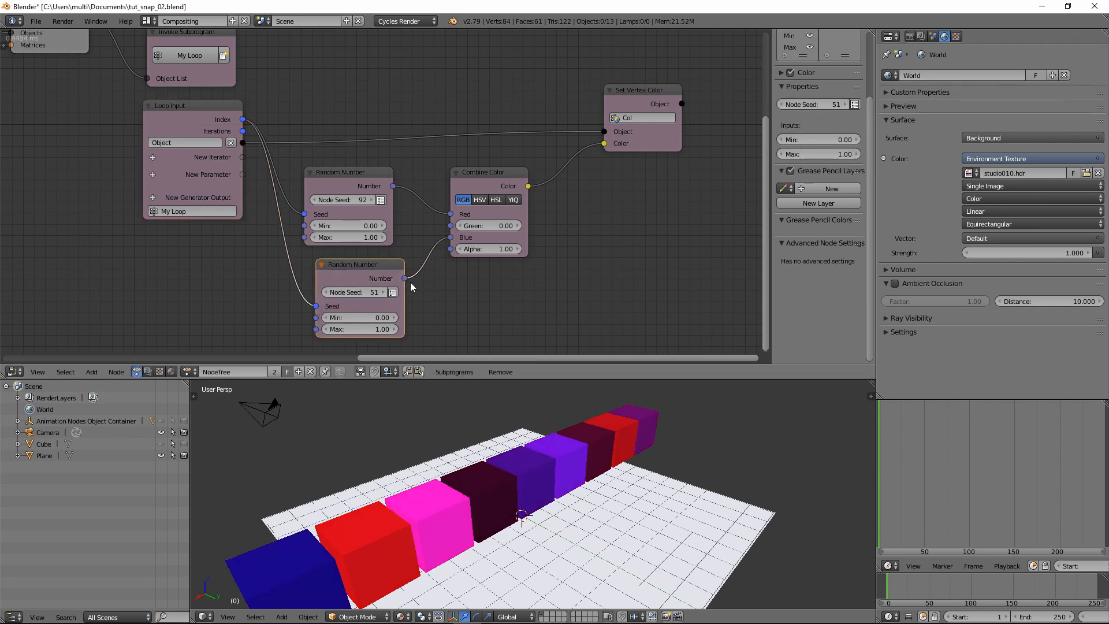
left_click(381, 292)
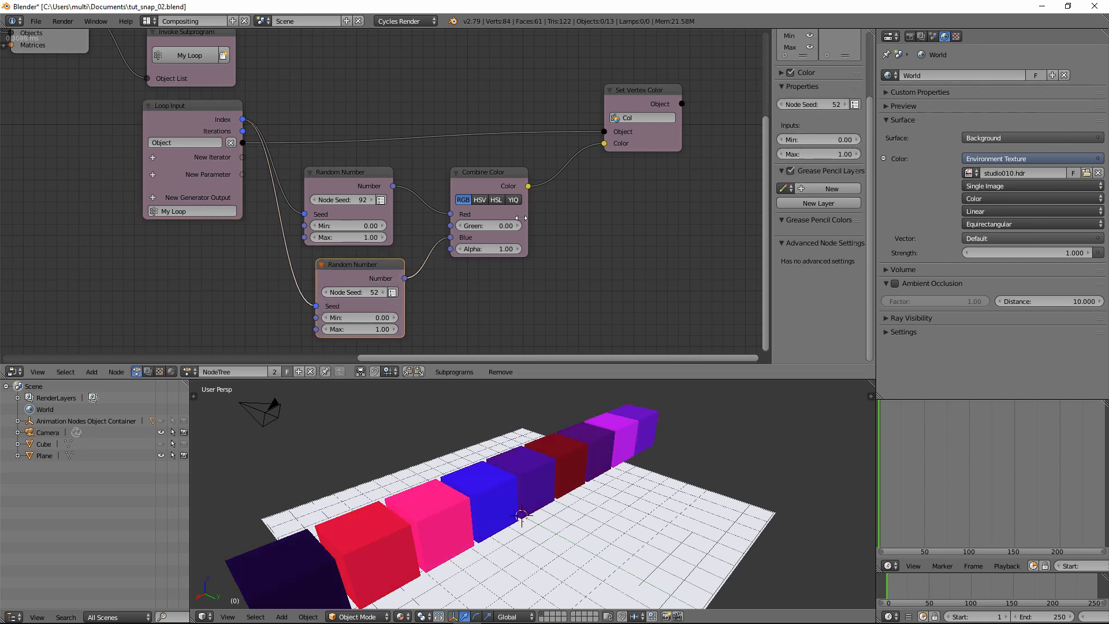
left_click_drag(493, 175, 521, 171)
left_click_drag(348, 181, 357, 178)
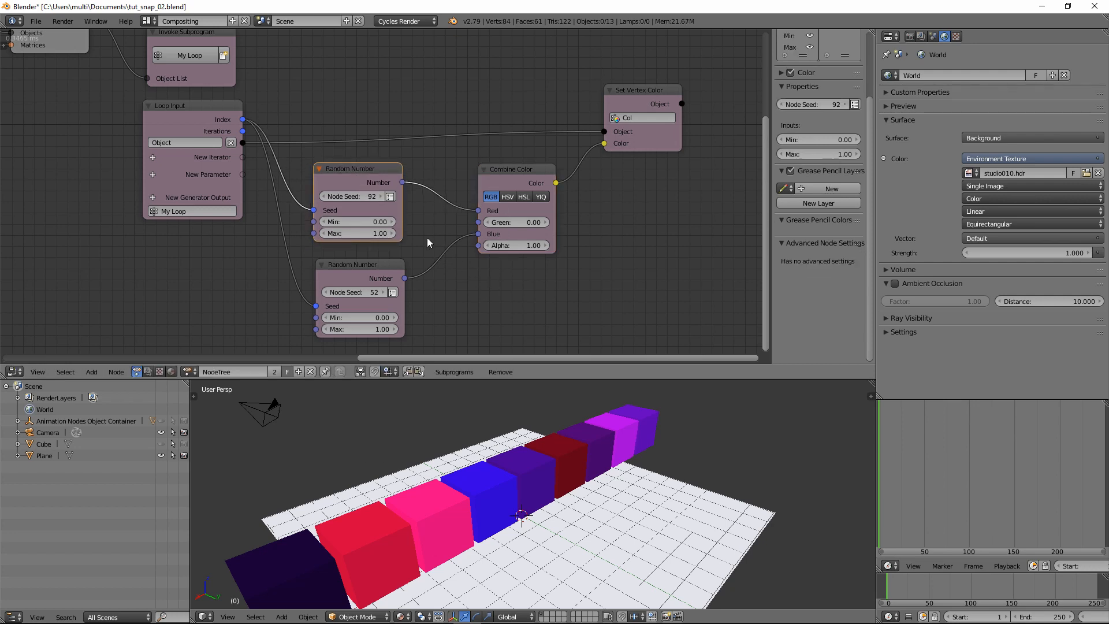
Cut the duplicated Random Number's link to Blue and delete that node.
left_click_drag(430, 245, 425, 283, "ctrl")
left_click(362, 269)
key("x")
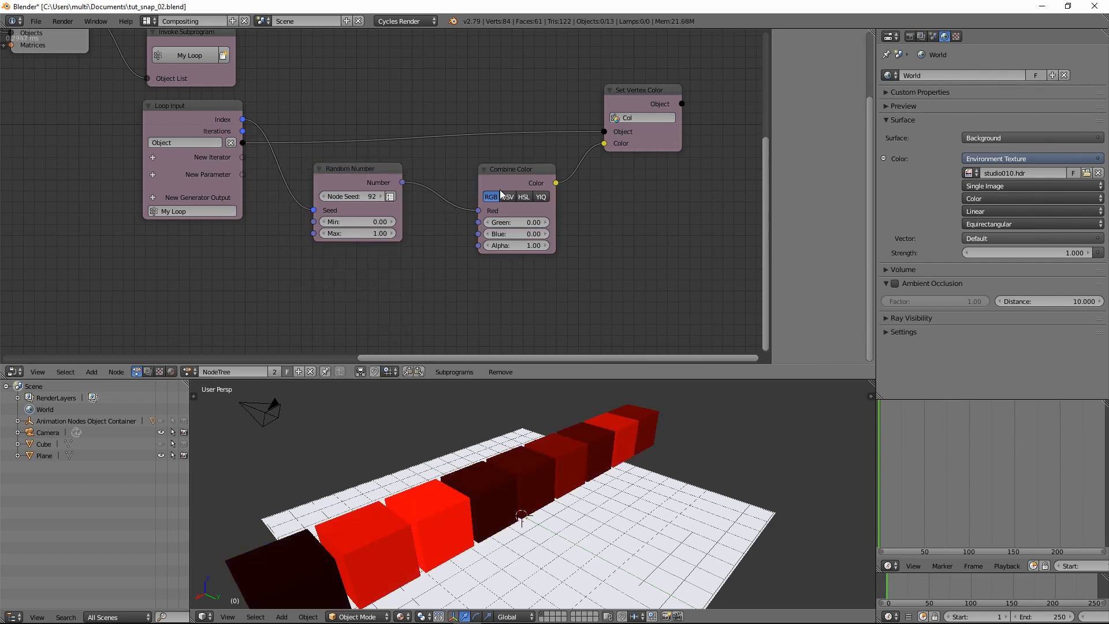
Switch Combine Color to HSV with the Random Number driving Hue, and set Saturation to 0.86.
left_click(507, 196)
left_click_drag(402, 183, 579, 234)
left_click_drag(504, 170, 511, 185)
left_click_drag(363, 174, 366, 196)
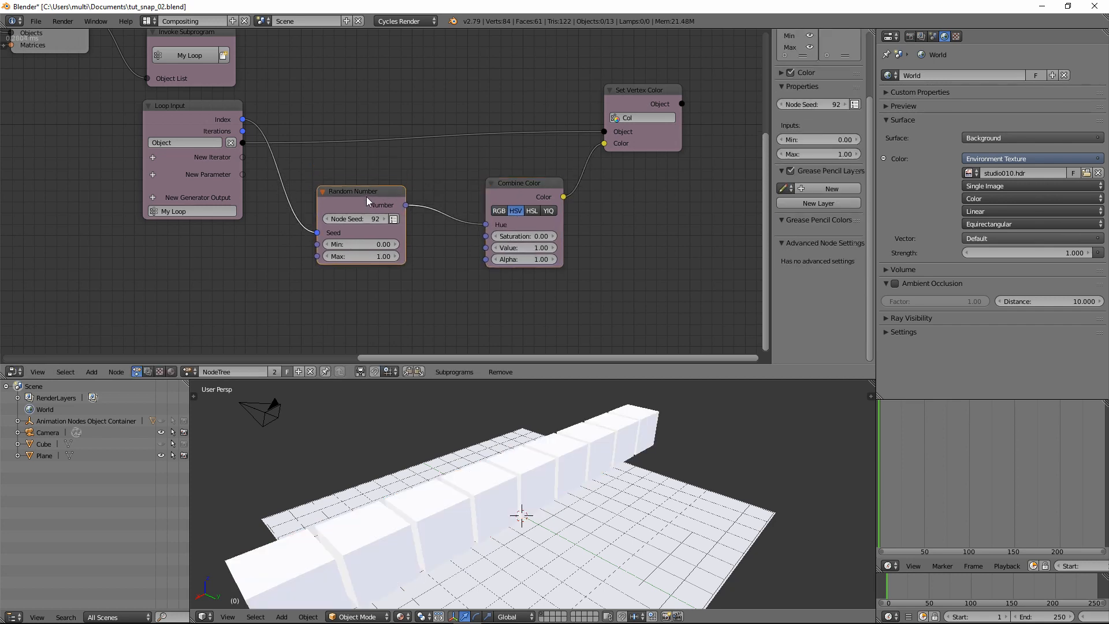
left_click_drag(519, 236, 583, 237)
middle_click_drag(490, 287, 500, 280)
left_click_drag(521, 174, 527, 174)
Drive Combine Color's Value with the Random Number output instead of Hue, and set Hue to 0.
left_click_drag(391, 194, 508, 219)
key("ctrl+z")
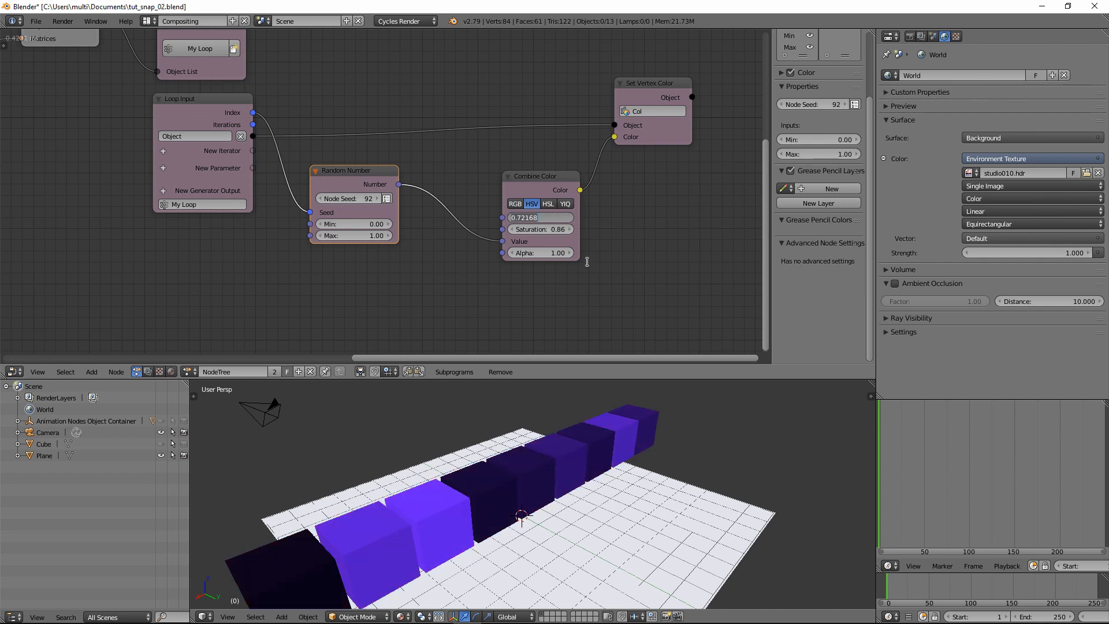
left_click_drag(541, 178, 509, 167)
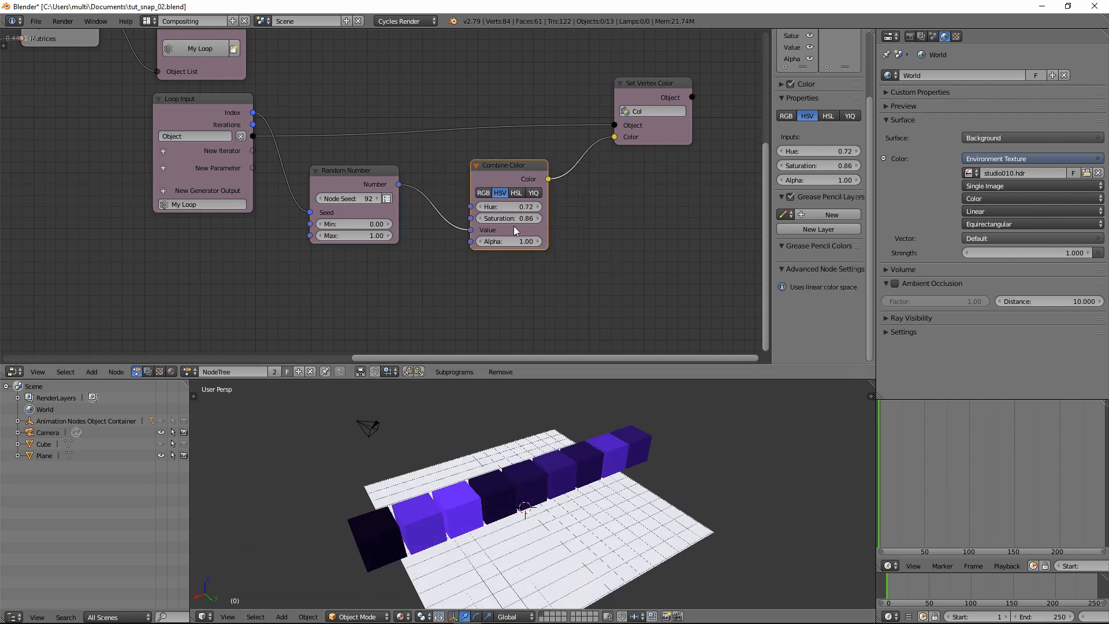
left_click(512, 209)
type("0")
key("Return")
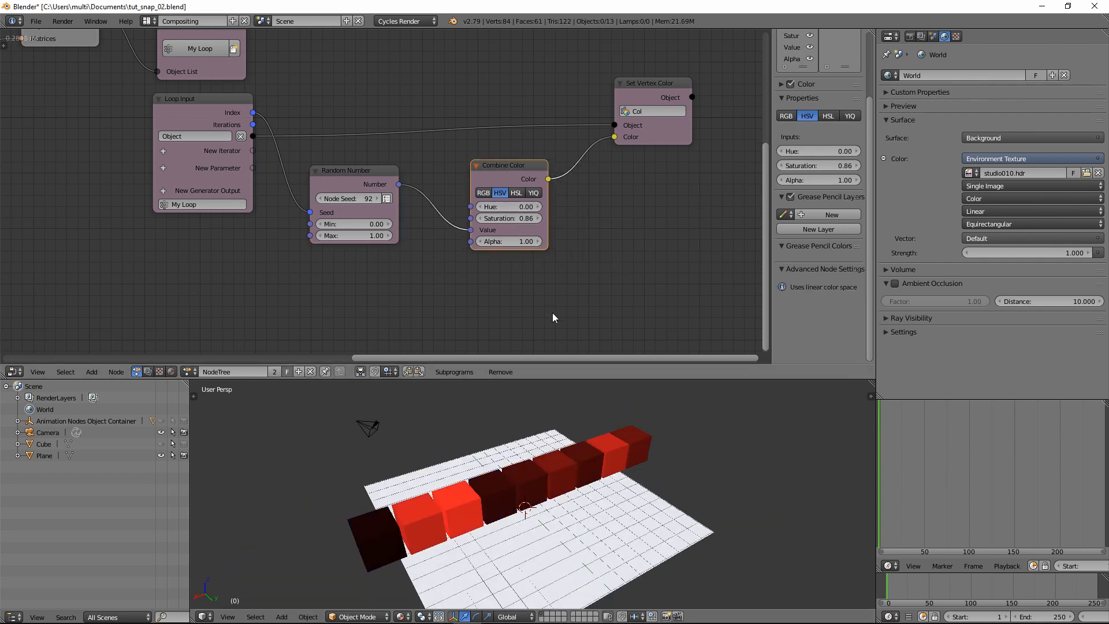
Reposition the Random Number node and raise its Node Seed to 97.
left_click_drag(354, 173, 364, 167)
left_click(385, 193)
left_click(385, 193)
left_click(385, 193)
left_click(385, 193)
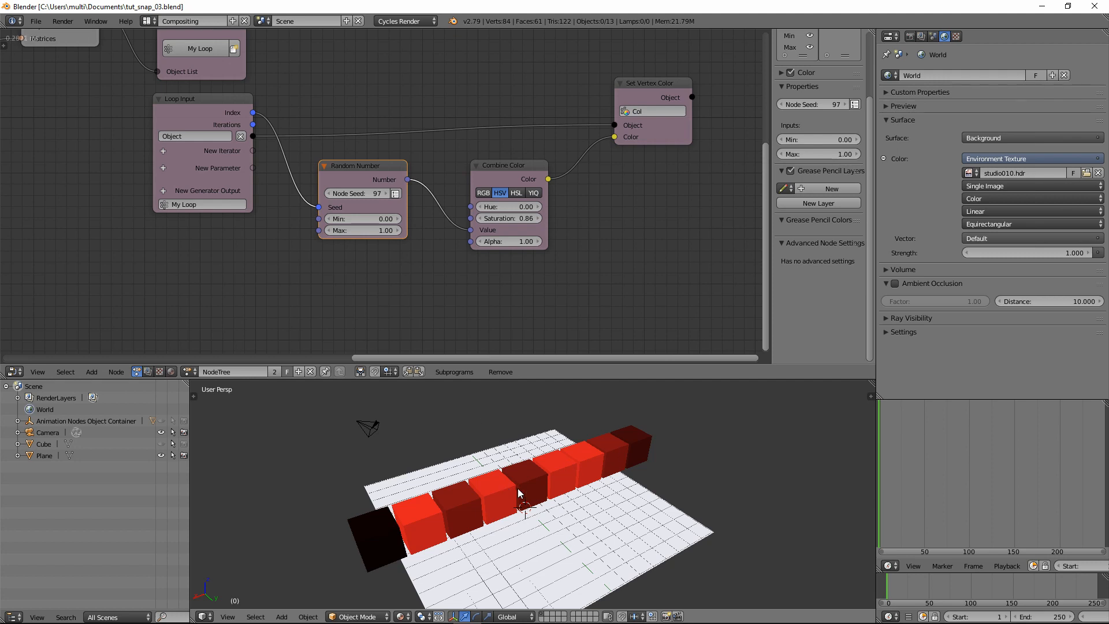
Delete the Combine Color and Random Number nodes from the loop.
left_click(504, 167)
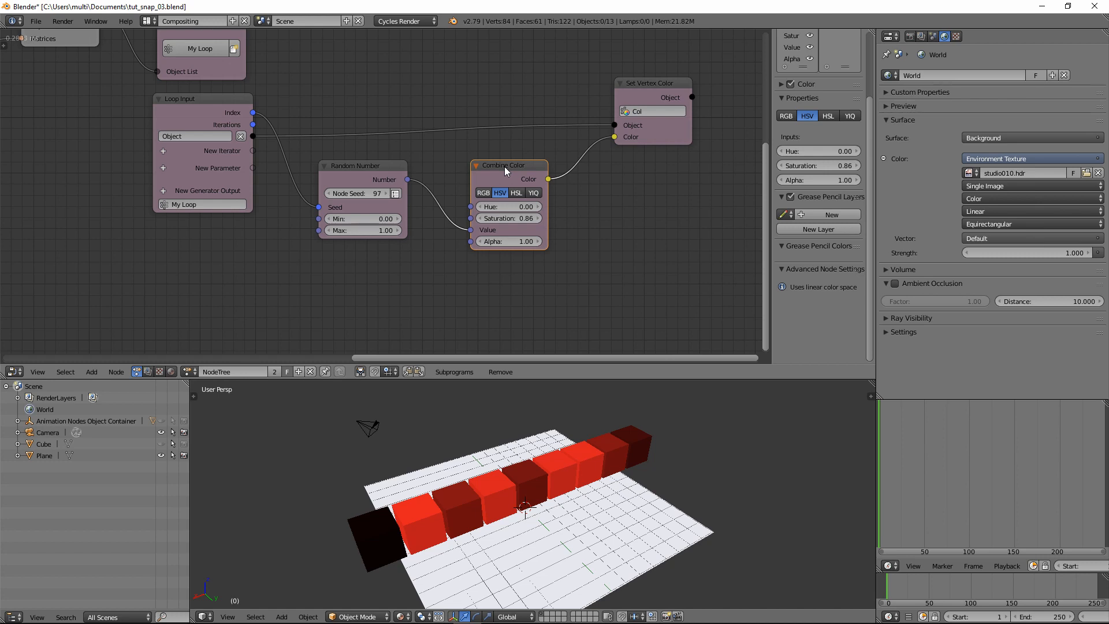
key("x")
left_click(374, 170)
key("x")
Bring the existing Mix Colors node over to the loop and connect its Result to Set Vertex Color's Color.
middle_click_drag(120, 205, 478, 277)
middle_click_drag(119, 150, 520, 170)
left_click_drag(224, 262, 694, 294)
middle_click_drag(457, 207, 2, 141)
left_click_drag(210, 233, 676, 235)
middle_click_drag(633, 210, 334, 198)
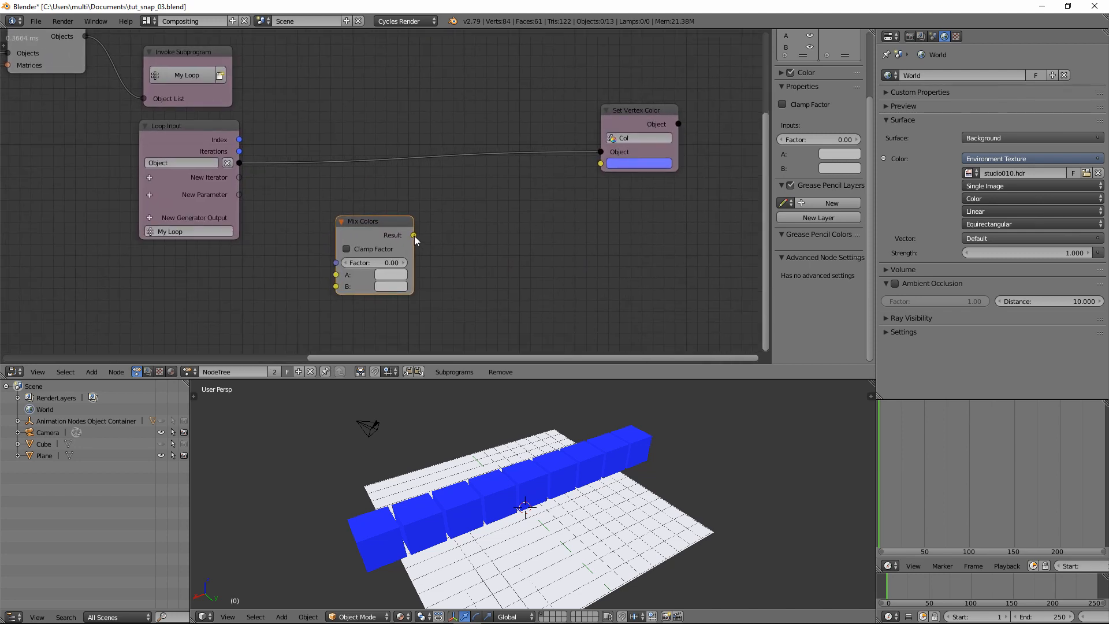
left_click_drag(414, 236, 602, 164)
left_click_drag(370, 223, 469, 189)
Set Mix Colors' A to white and B to black, then test a Factor of about 0.56 and undo it.
left_click(491, 240)
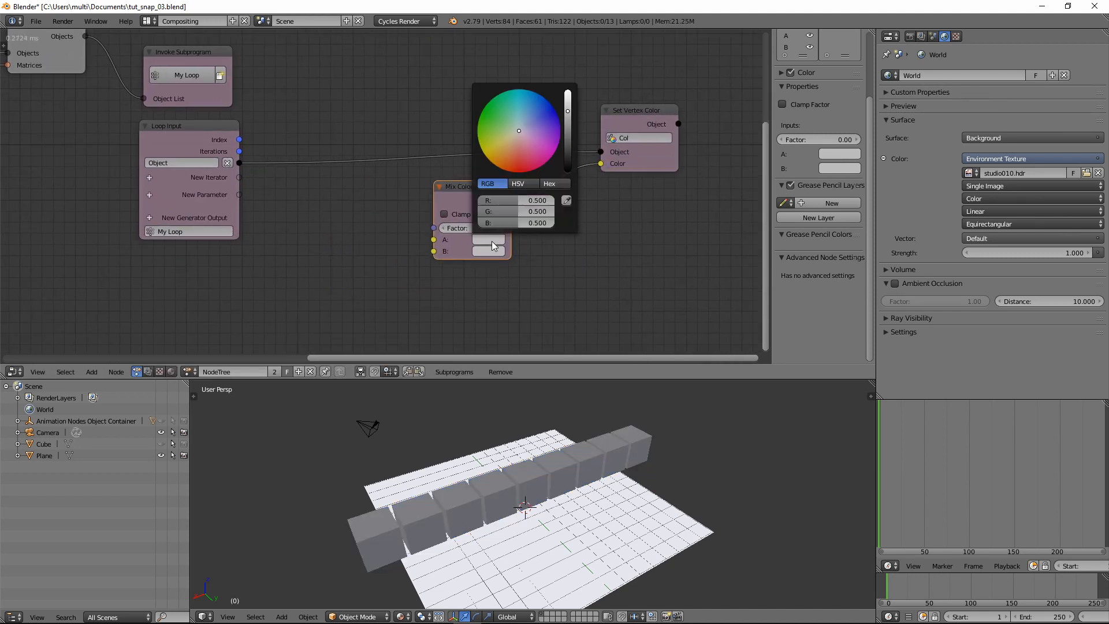
left_click_drag(568, 116, 568, 166)
left_click(494, 250)
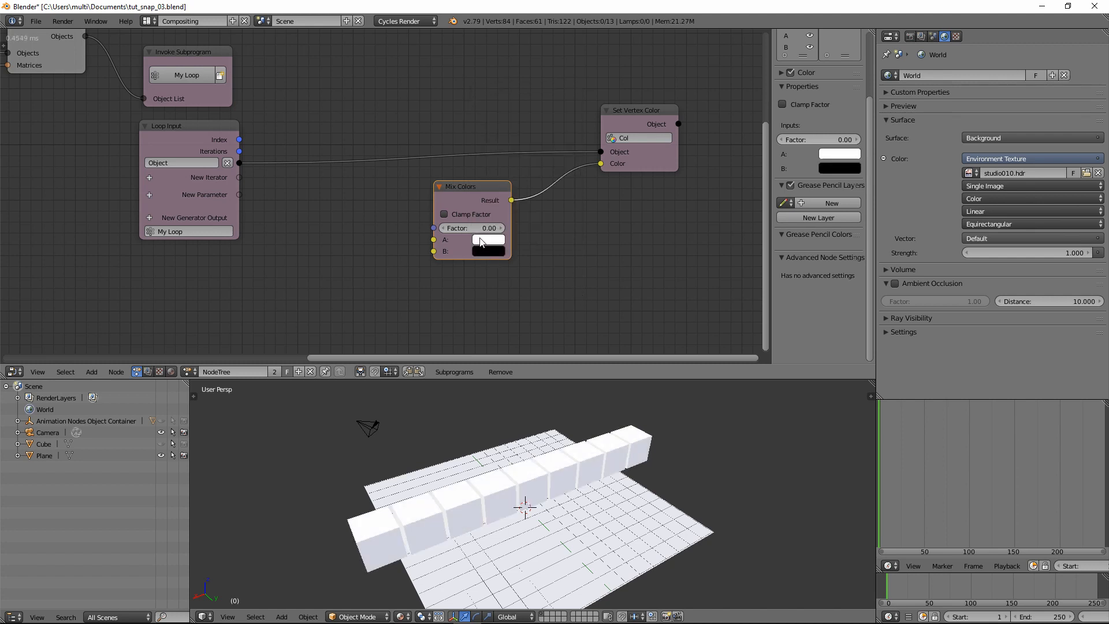
left_click_drag(468, 230, 469, 231)
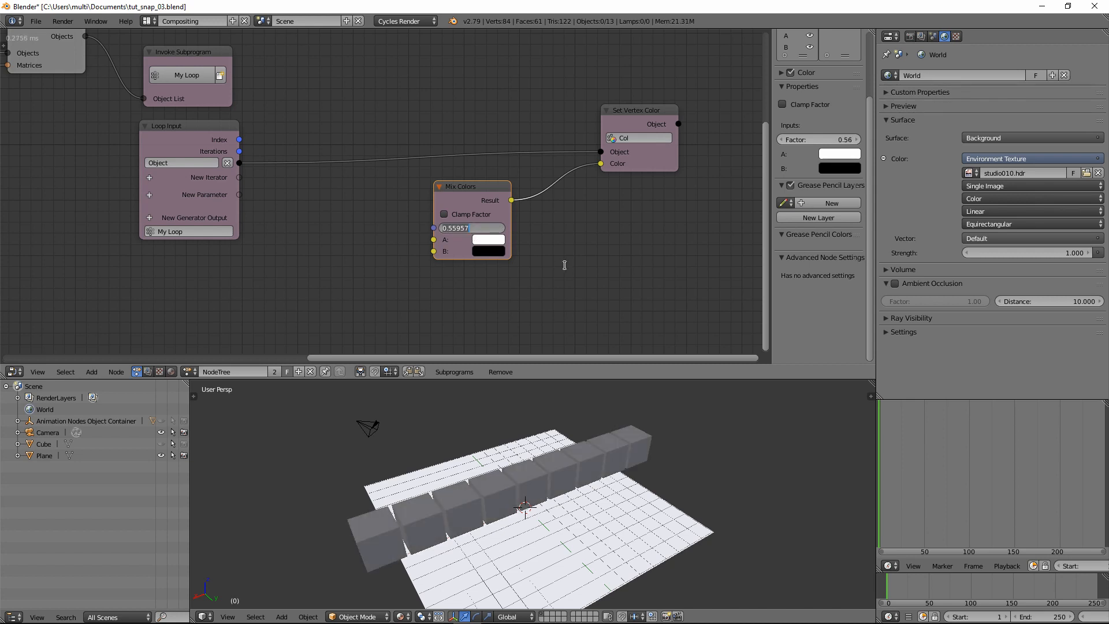
key("ctrl+z")
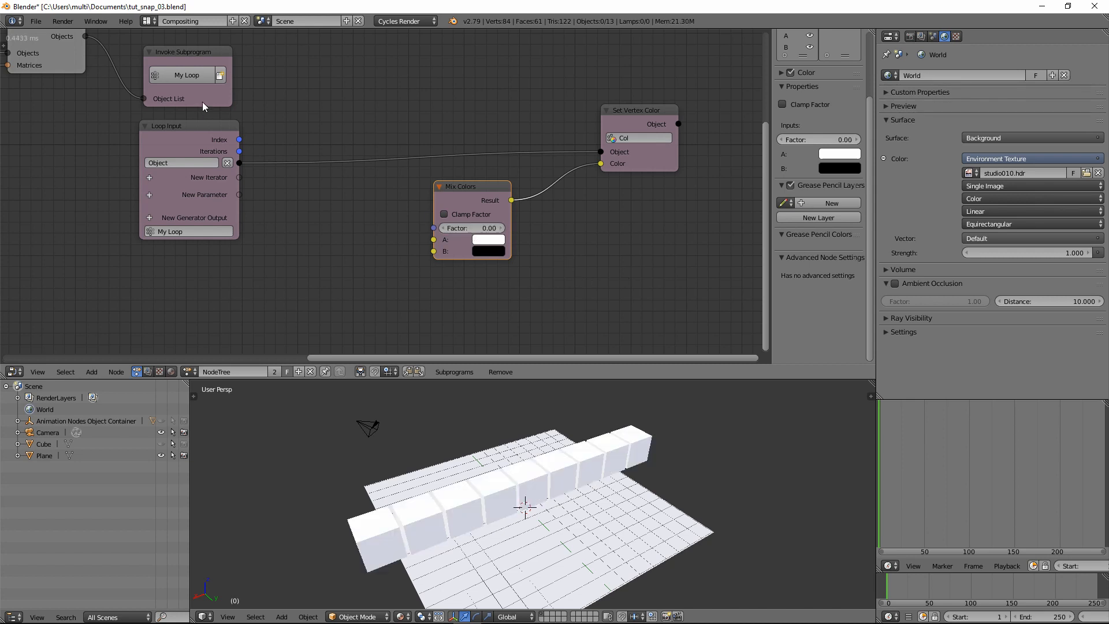
Try feeding Loop Input's Index directly into Mix Colors' Factor, reposition Mix Colors, and cut that link.
left_click_drag(239, 139, 444, 229)
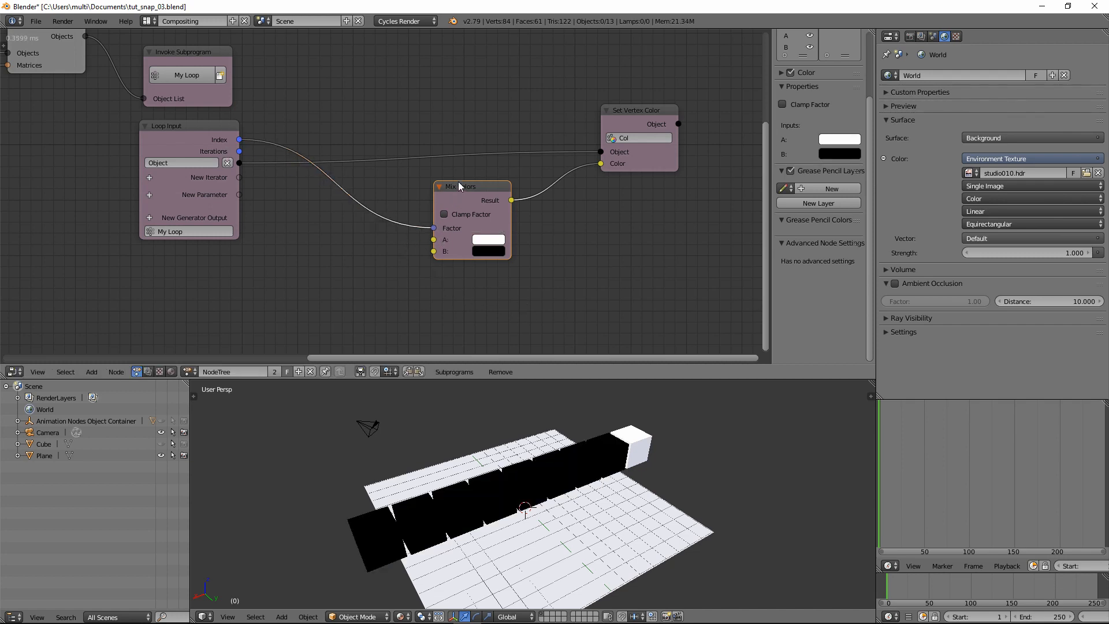
left_click_drag(458, 184, 489, 183)
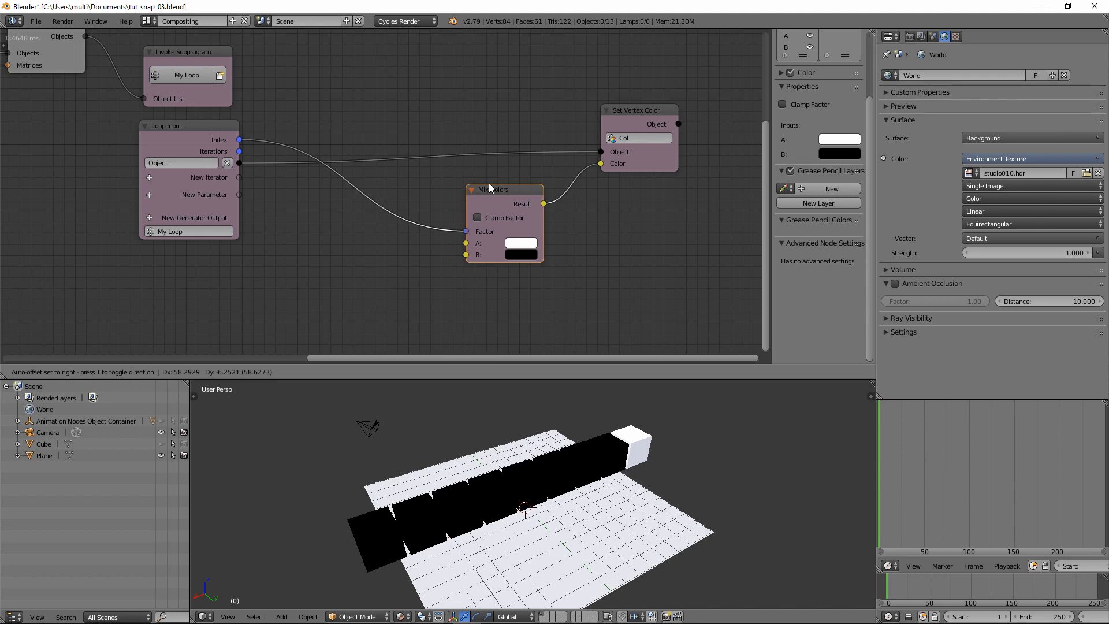
left_click_drag(489, 184, 480, 185)
left_click(469, 218)
left_click(468, 216)
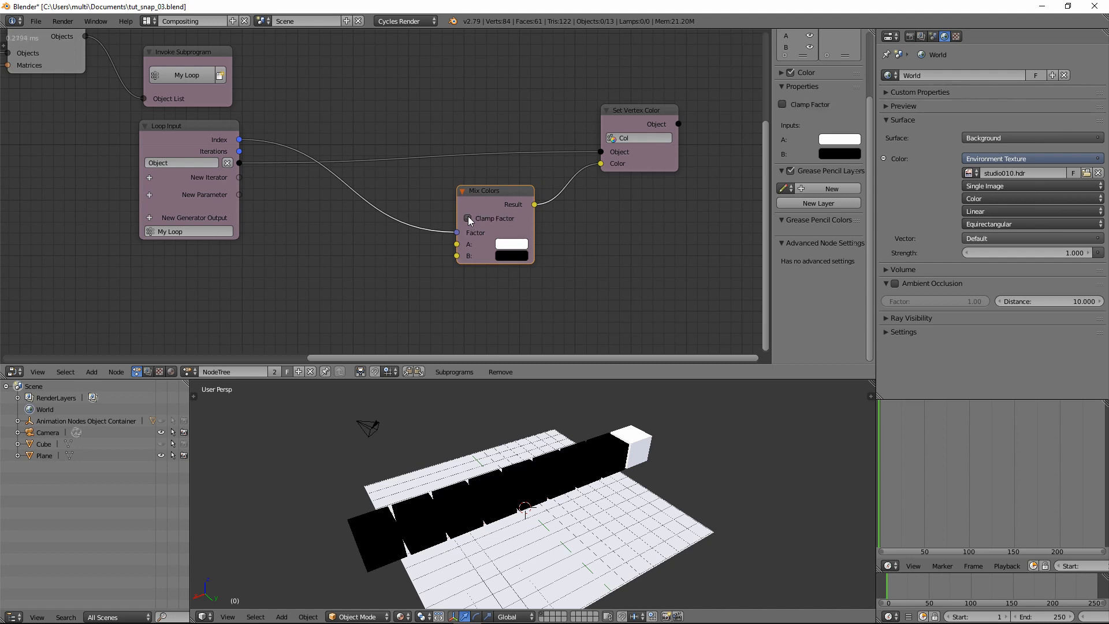
right_click_drag(411, 195, 386, 292, "ctrl")
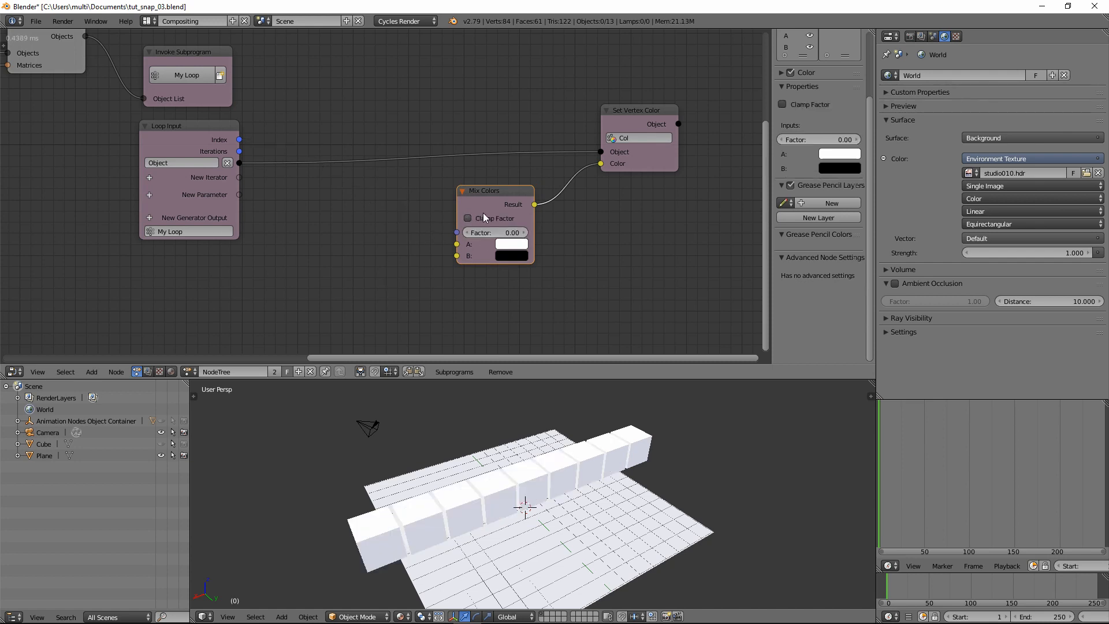
Enable Clamp Factor on Mix Colors and add a Map Range node between Loop Input and Mix Colors.
left_click(469, 219)
left_click_drag(495, 189, 510, 177)
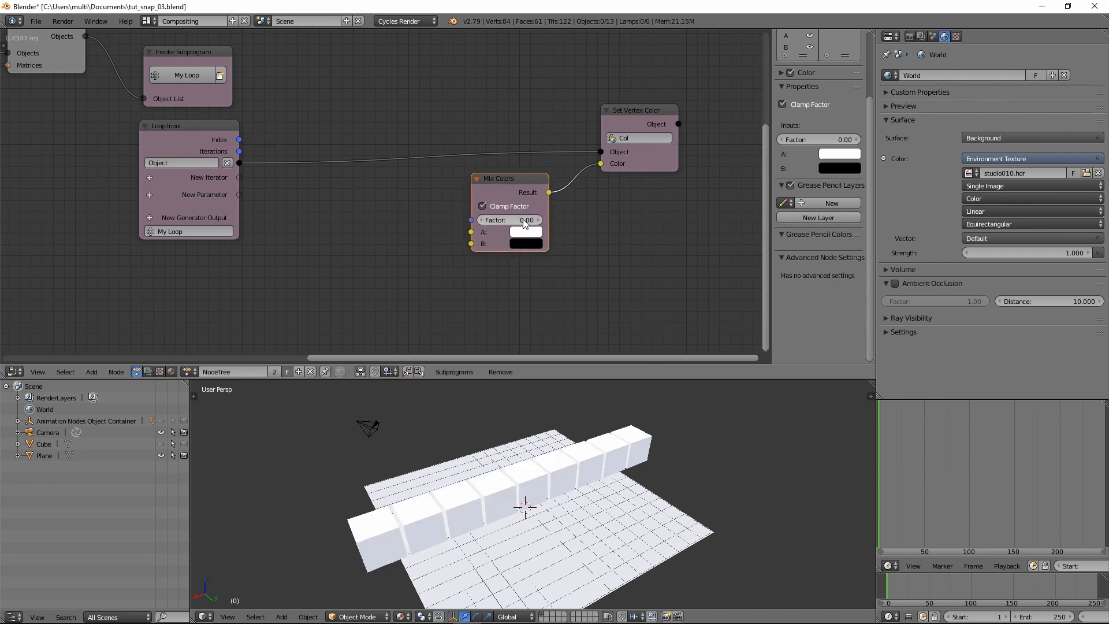
left_click(89, 372)
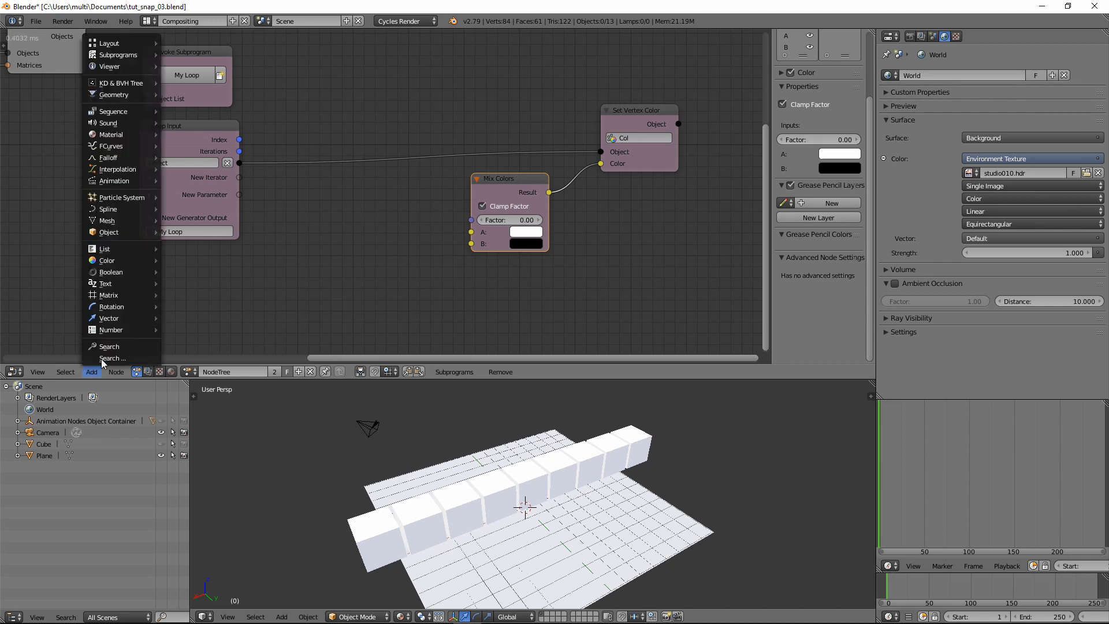
mouse_move(122, 328)
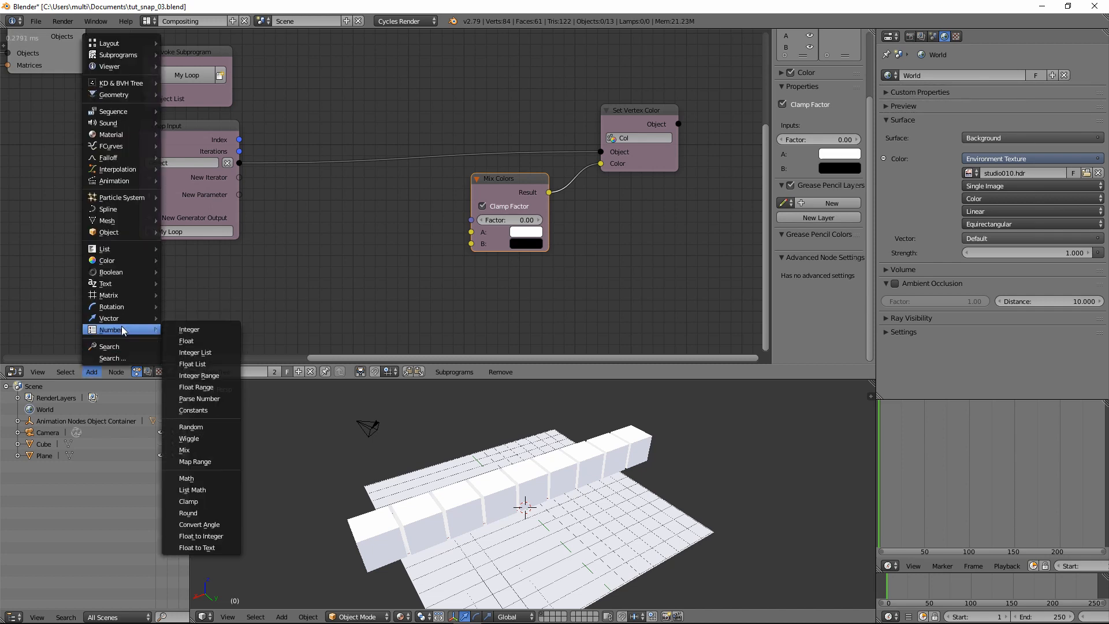
left_click(208, 460)
left_click(324, 178)
left_click(504, 183)
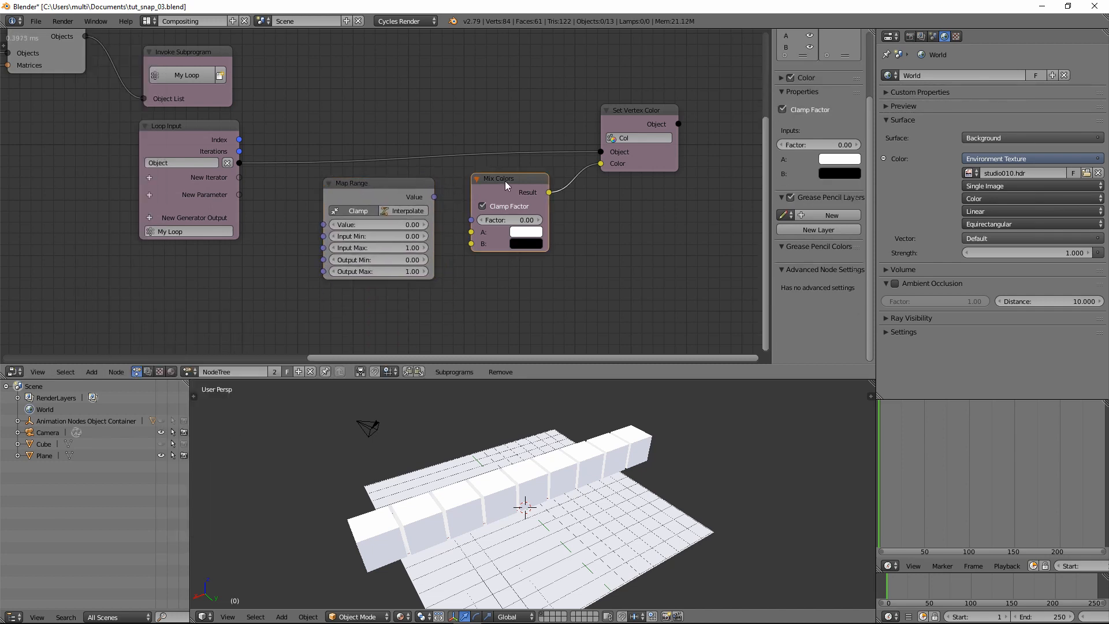
left_click_drag(375, 184, 369, 186)
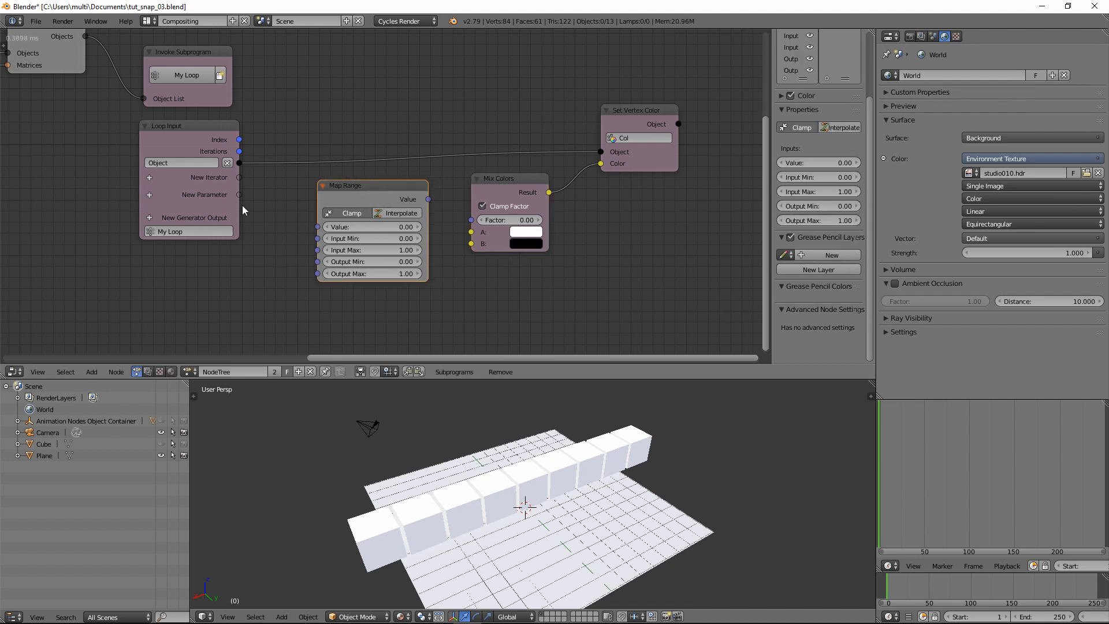
Check the value of Loop Input's Iterations output with a temporary Viewer node and delete the Viewer.
left_click(207, 129)
key("w")
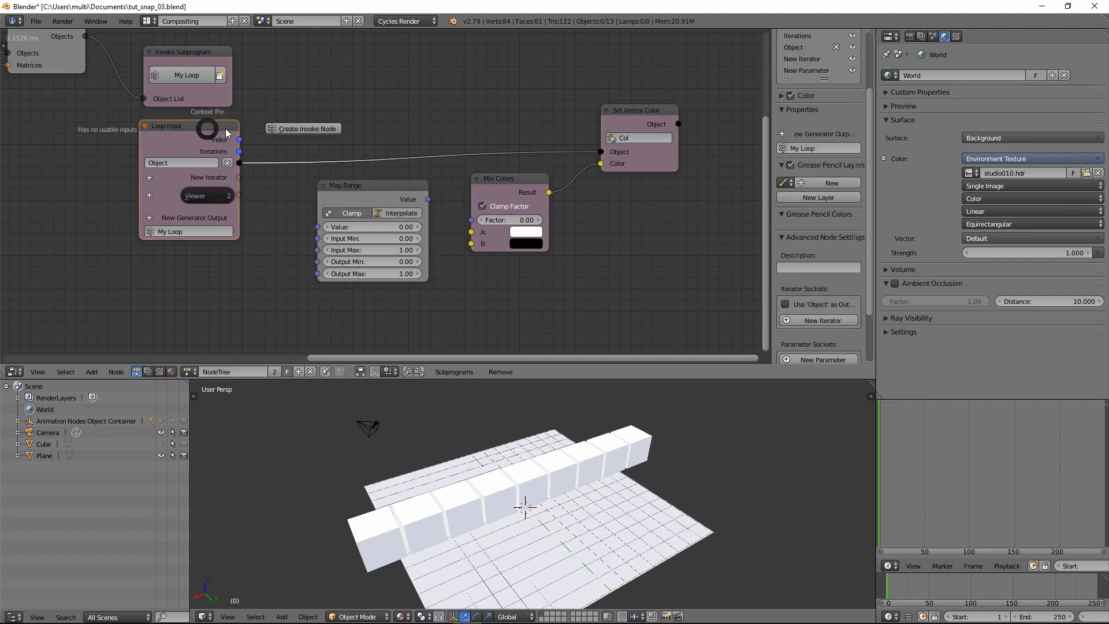
left_click(220, 195)
left_click(208, 193)
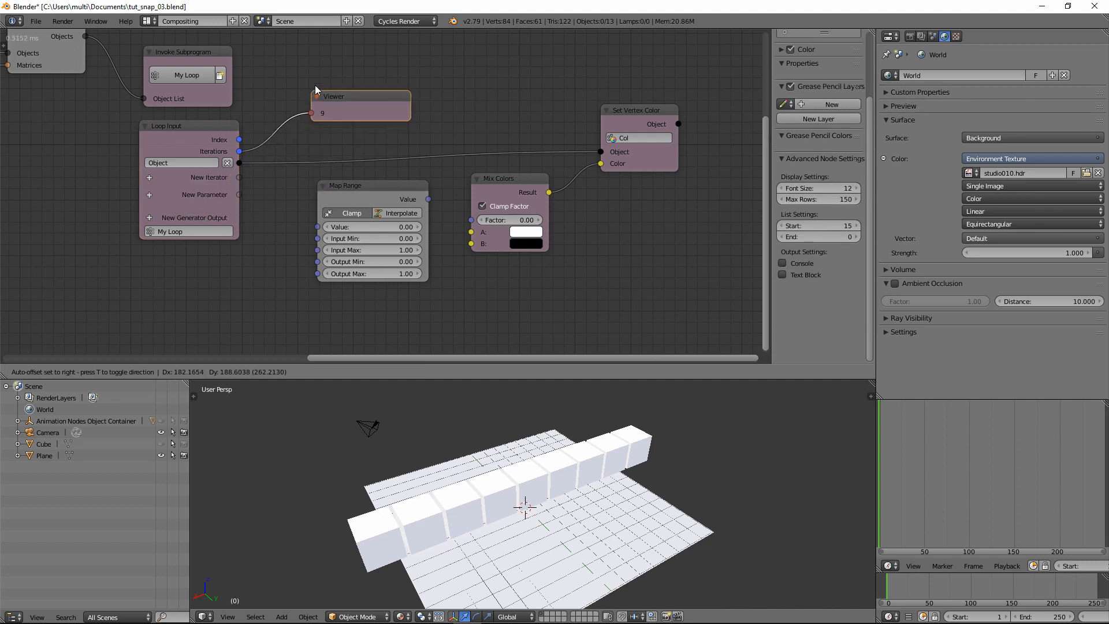
left_click_drag(354, 80, 386, 82)
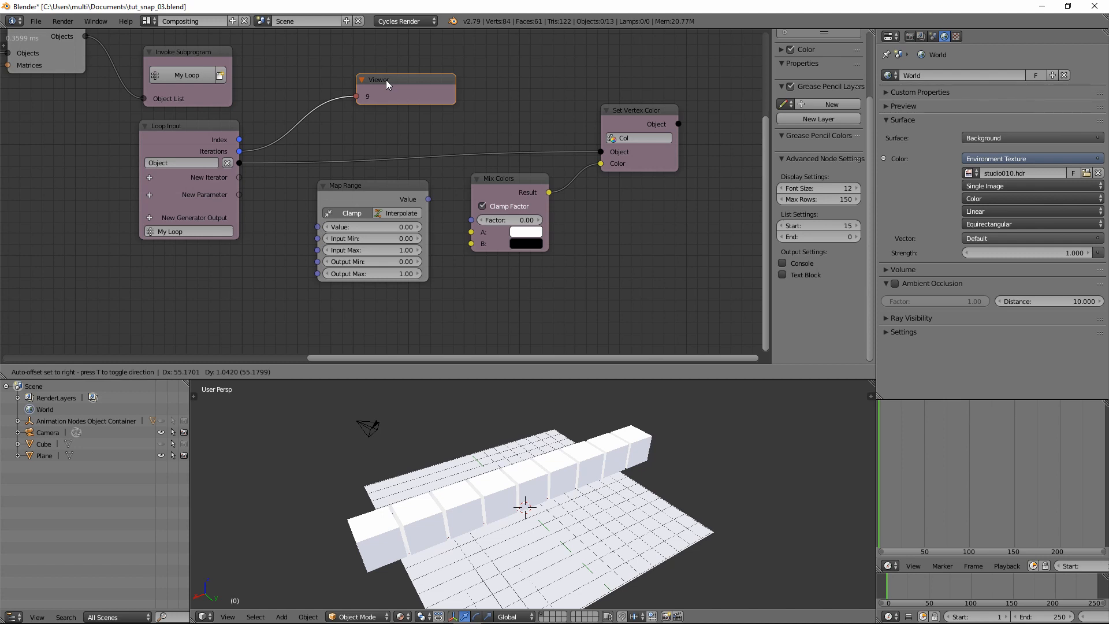
key("x")
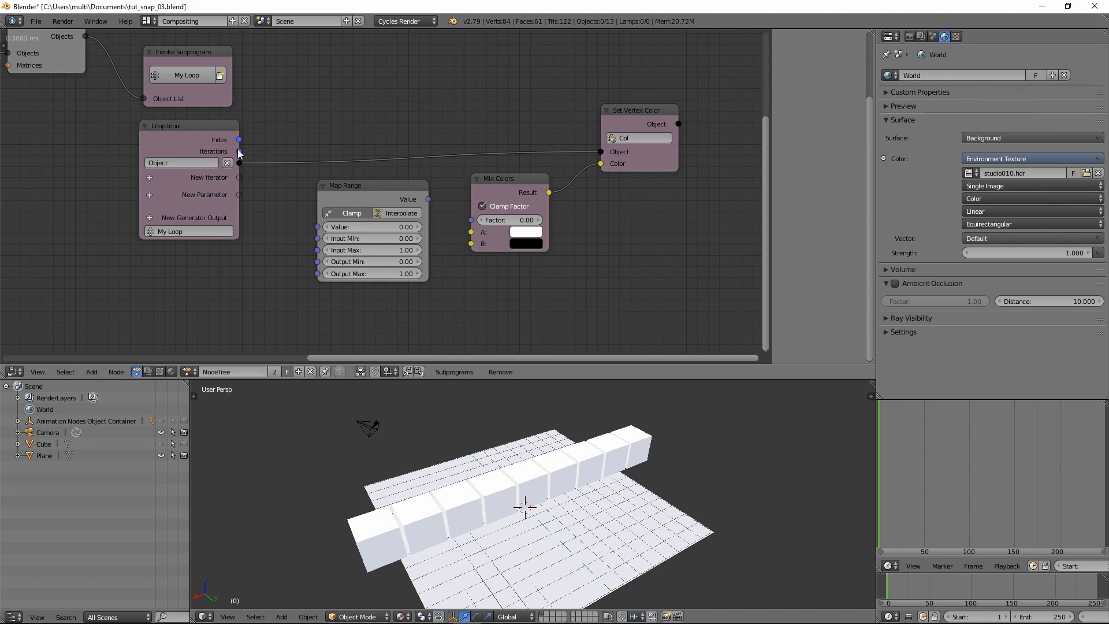
Connect Loop Input's Iterations to Map Range's Input Max, Index to its Value, and Map Range's output to Mix Colors' Factor.
left_click_drag(239, 151, 318, 250)
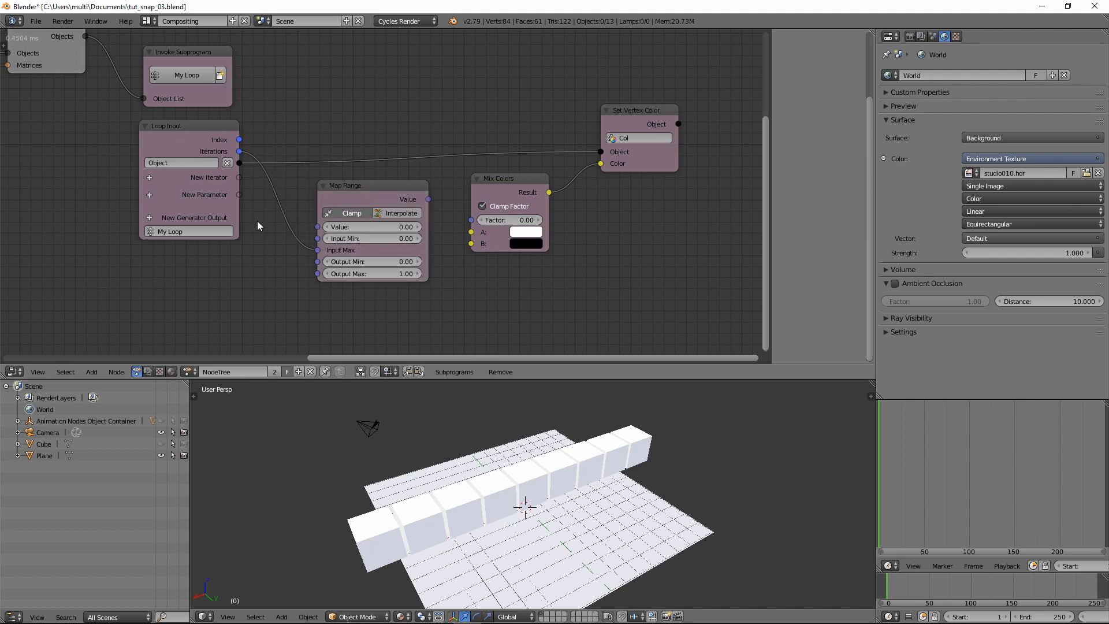
left_click(233, 142)
key("n")
left_click_drag(240, 140, 318, 226)
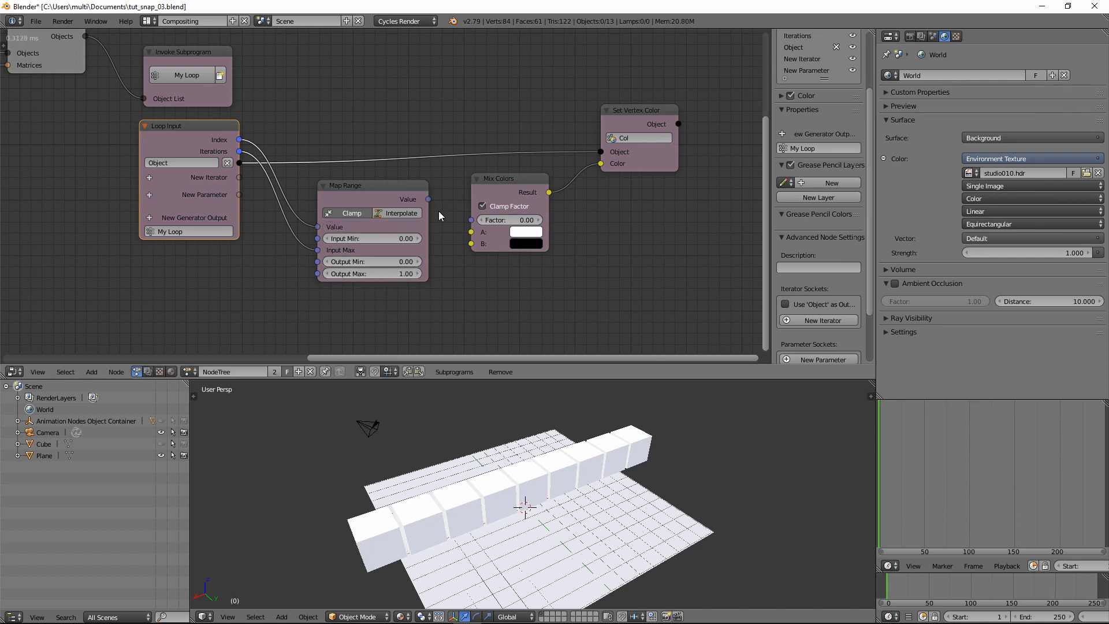
left_click_drag(428, 198, 472, 220)
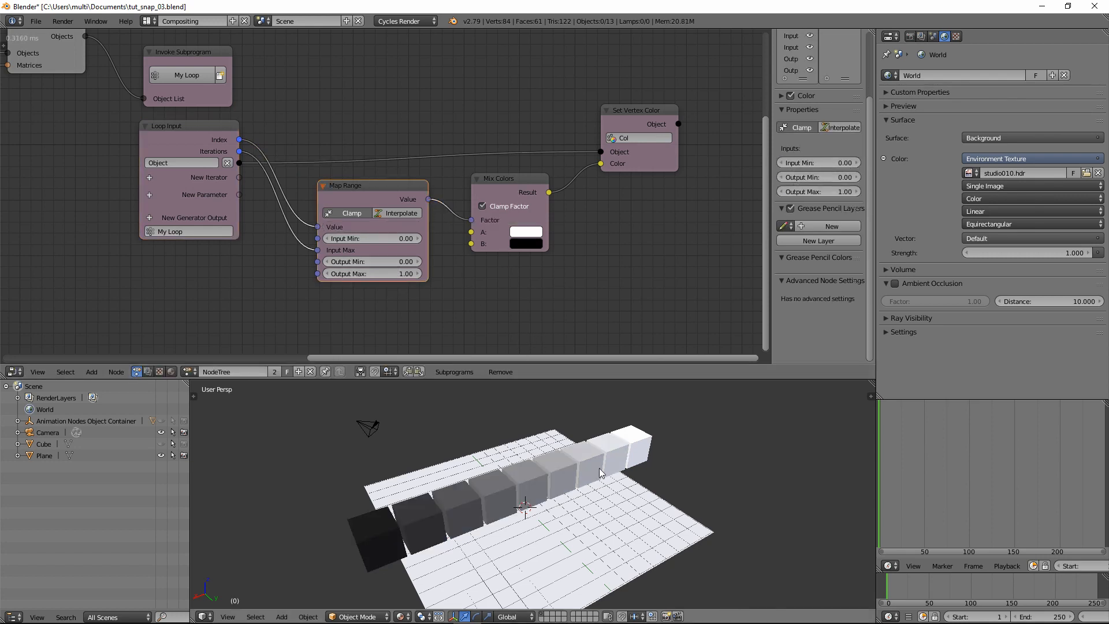
Hide the Plane in the viewport and preview the row of cubes in rendered shading, returning to the normal display.
middle_click_drag(543, 405, 627, 475)
right_click(644, 512)
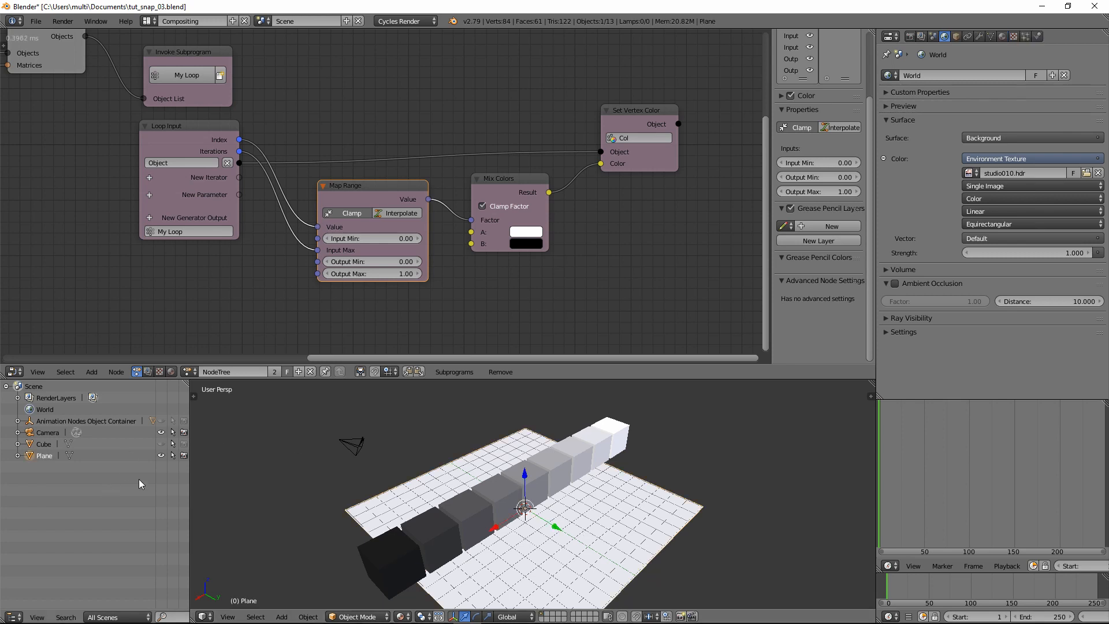
left_click(161, 455)
middle_click_drag(544, 526, 537, 523)
key("shift+z")
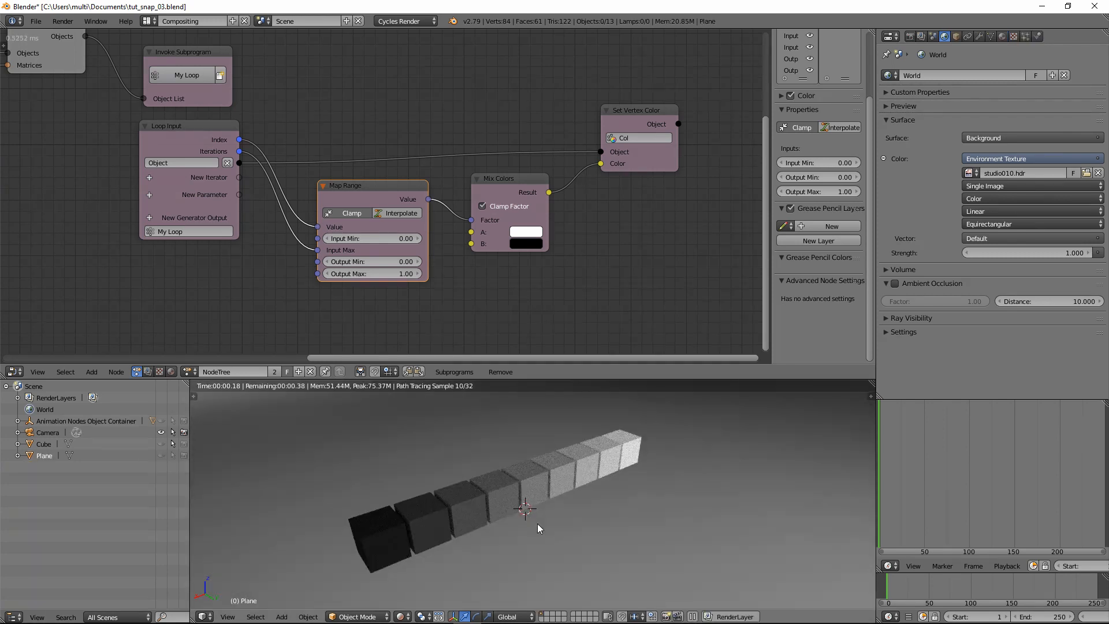
key("shift+z")
middle_click_drag(531, 540, 561, 507)
Move Set Vertex Color farther from Mix Colors and show the material node tree of an instanced cube.
left_click_drag(626, 122, 674, 111)
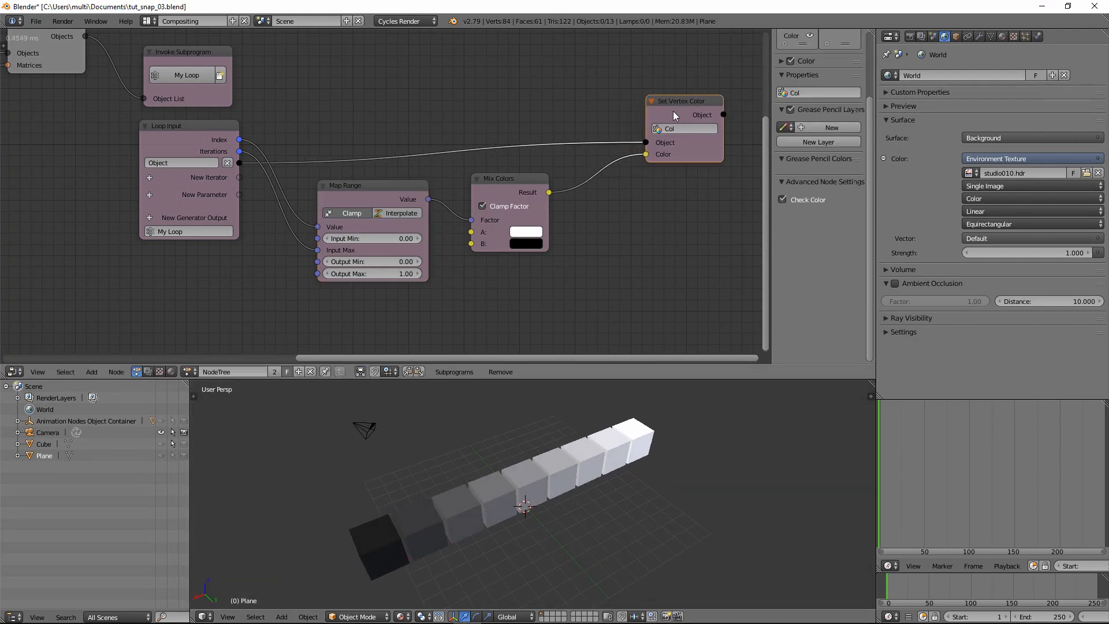
left_click(527, 233)
left_click(171, 372)
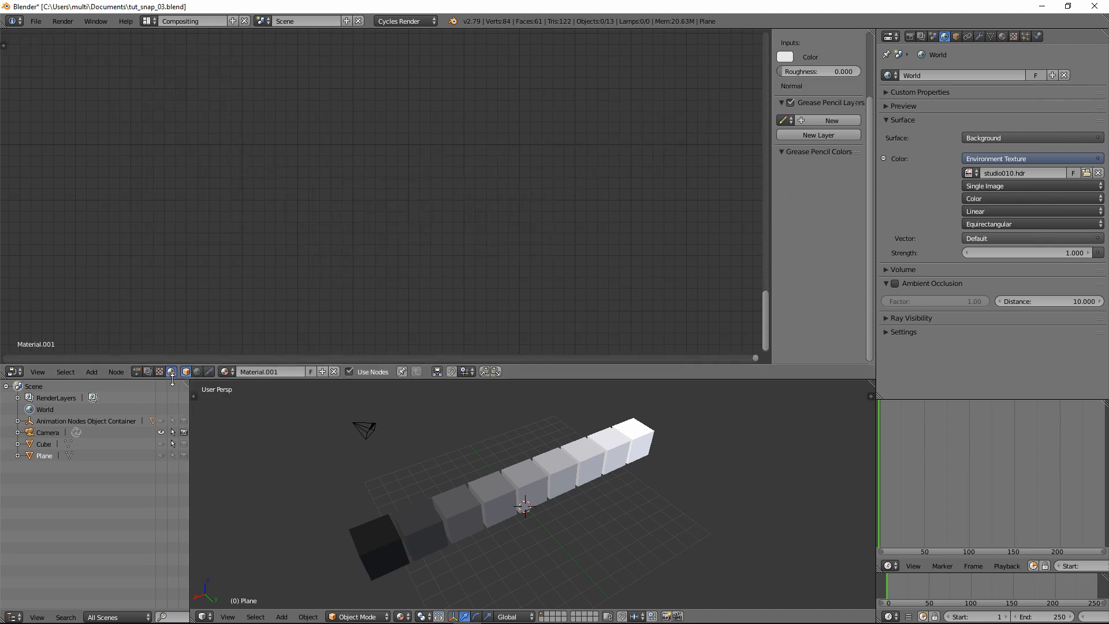
right_click(563, 473)
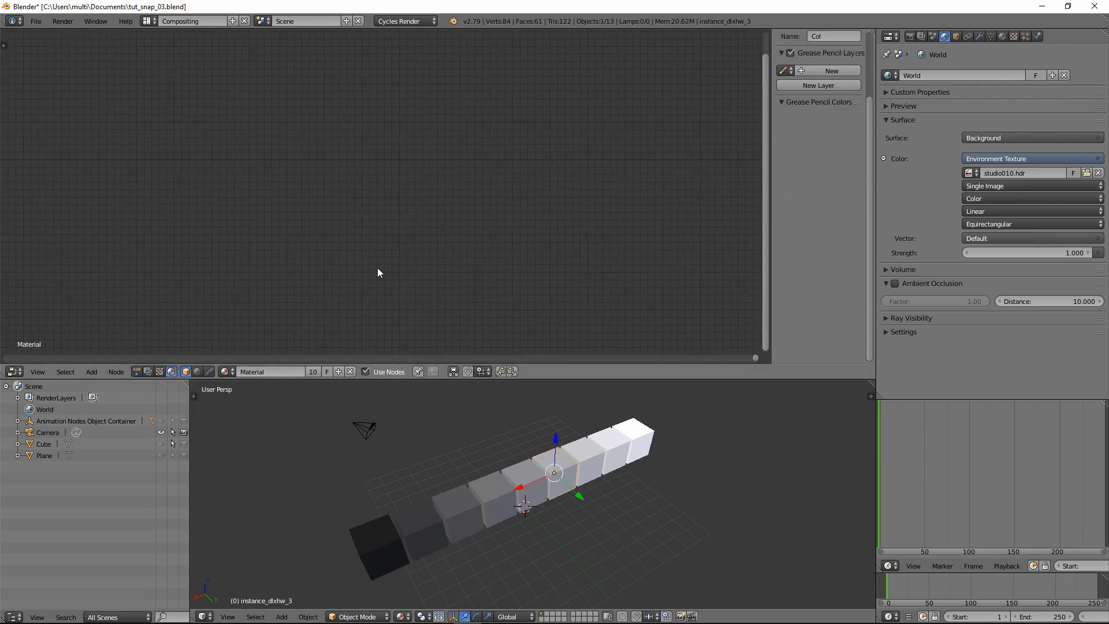
key("Home")
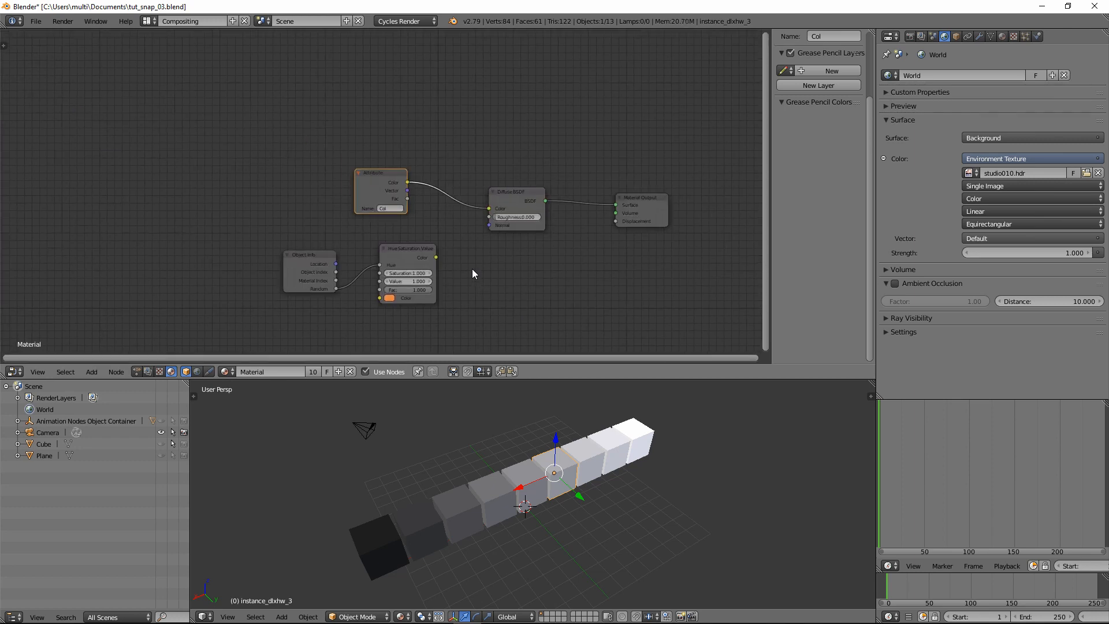
scroll(471, 263, "up", 2)
middle_click_drag(471, 253, 349, 246)
scroll(312, 168, "up", 2)
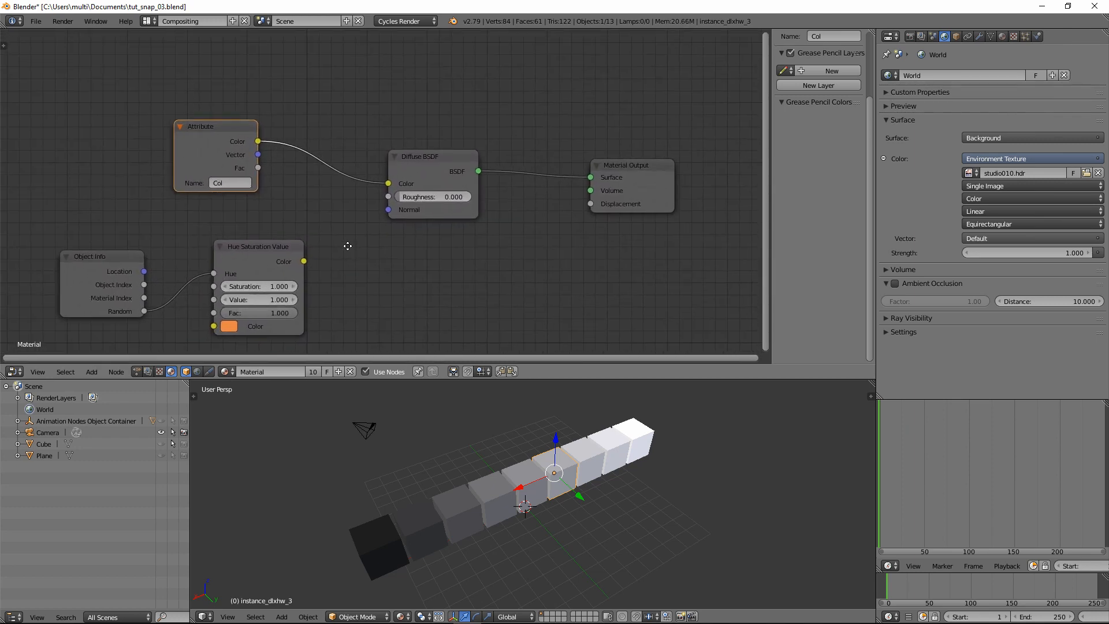
Delete the Hue Saturation Value and Object Info nodes and move the Attribute node farther from Diffuse BSDF.
left_click(251, 245)
key("x")
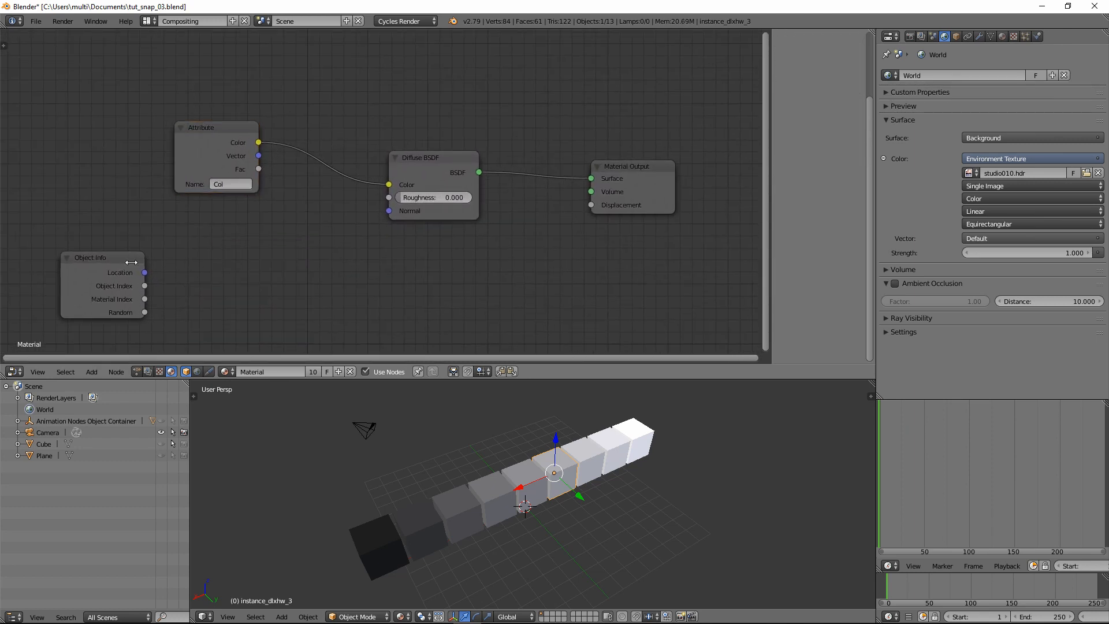
left_click(134, 260)
key("x")
left_click_drag(209, 141, 158, 156)
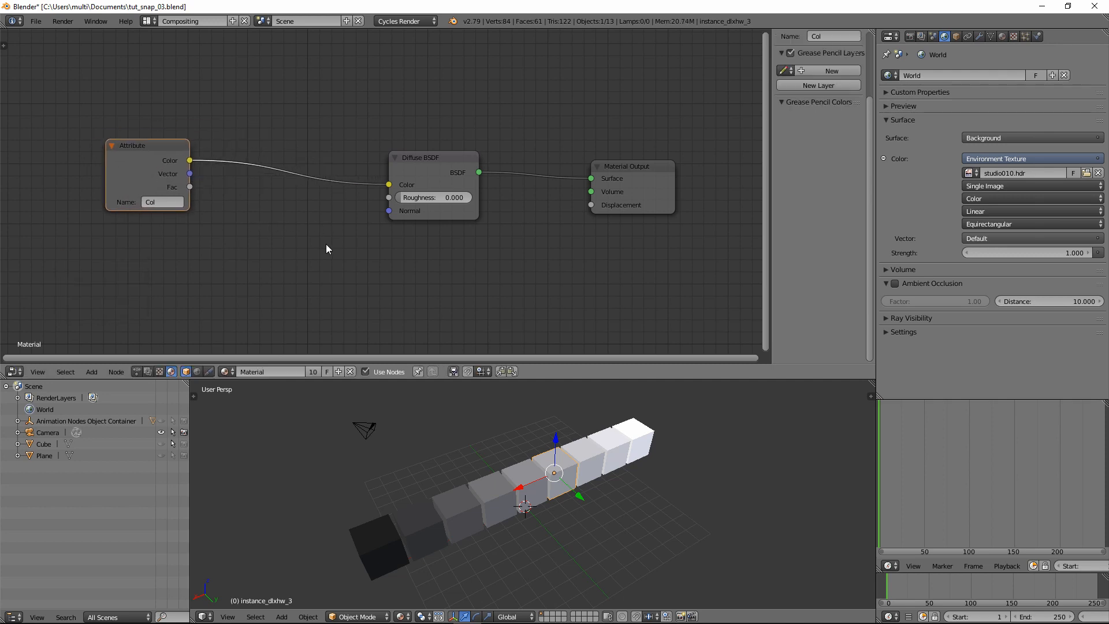
Insert a ColorRamp node into the link between Attribute's Color and Diffuse BSDF's Color.
left_click(92, 371)
mouse_move(115, 276)
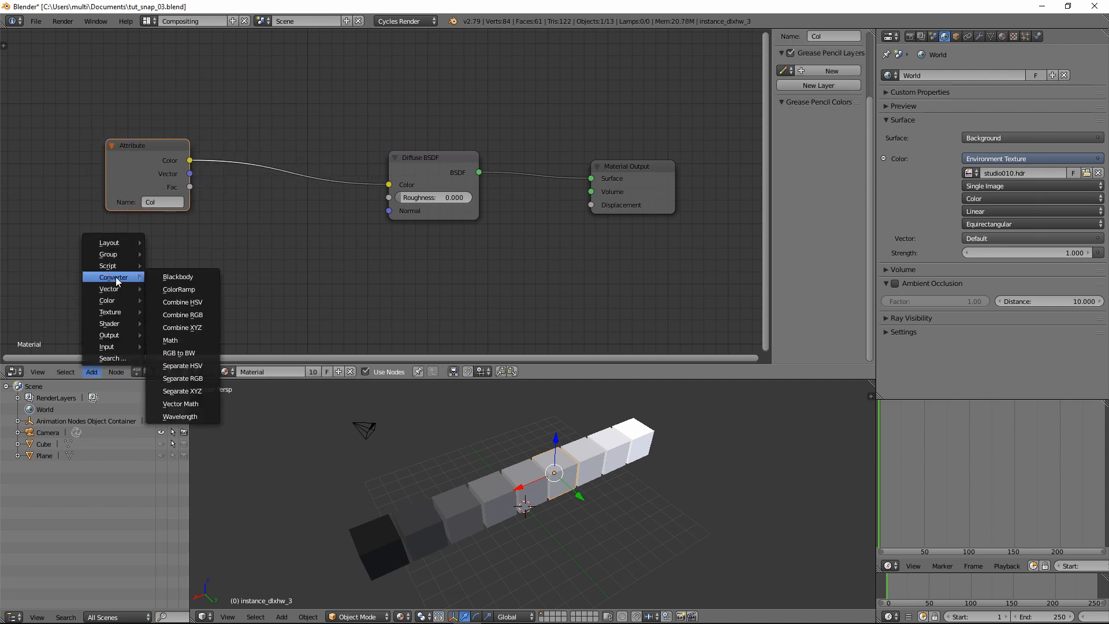
left_click(175, 276)
left_click(248, 128)
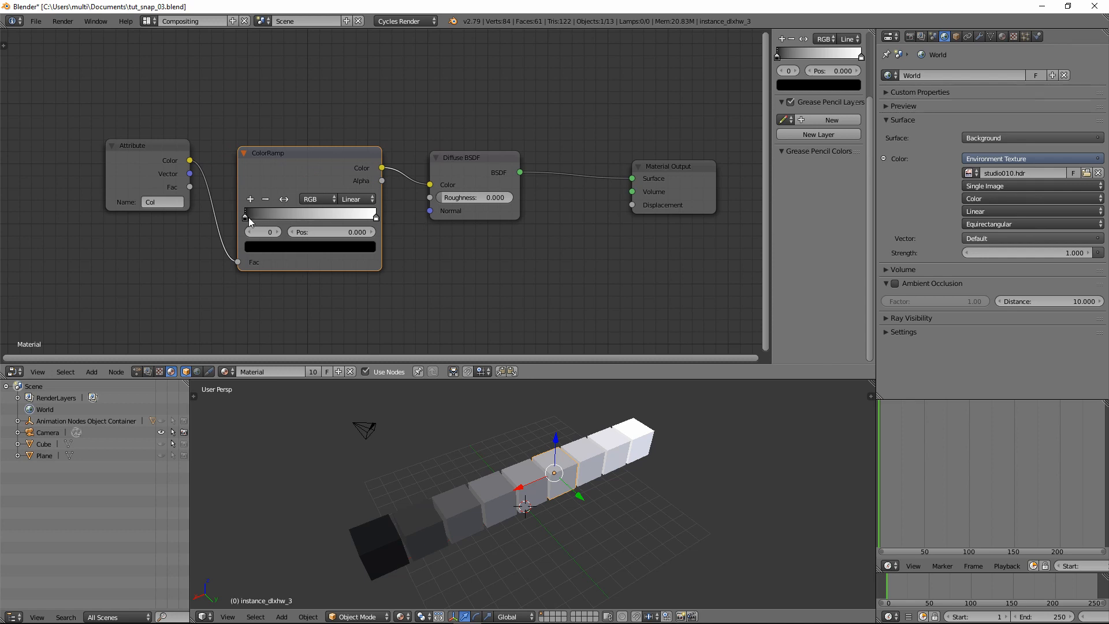
Add a stop to the ColorRamp at position 0.500 and colour the end stop at 1.000 light blue.
left_click(250, 199)
left_click(376, 217)
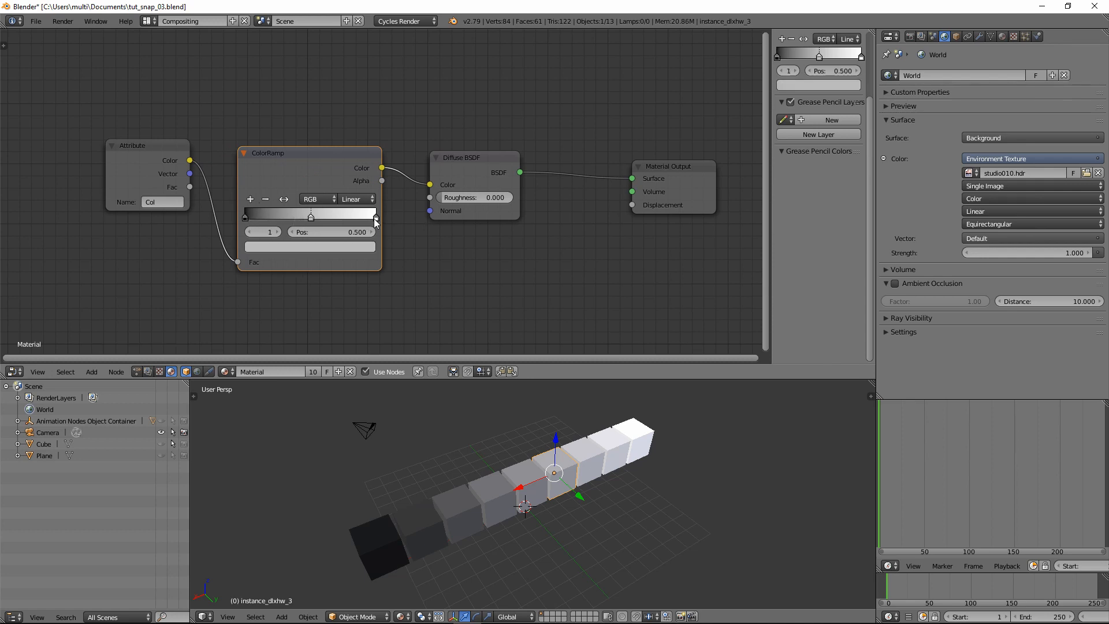
left_click(310, 247)
left_click(325, 115)
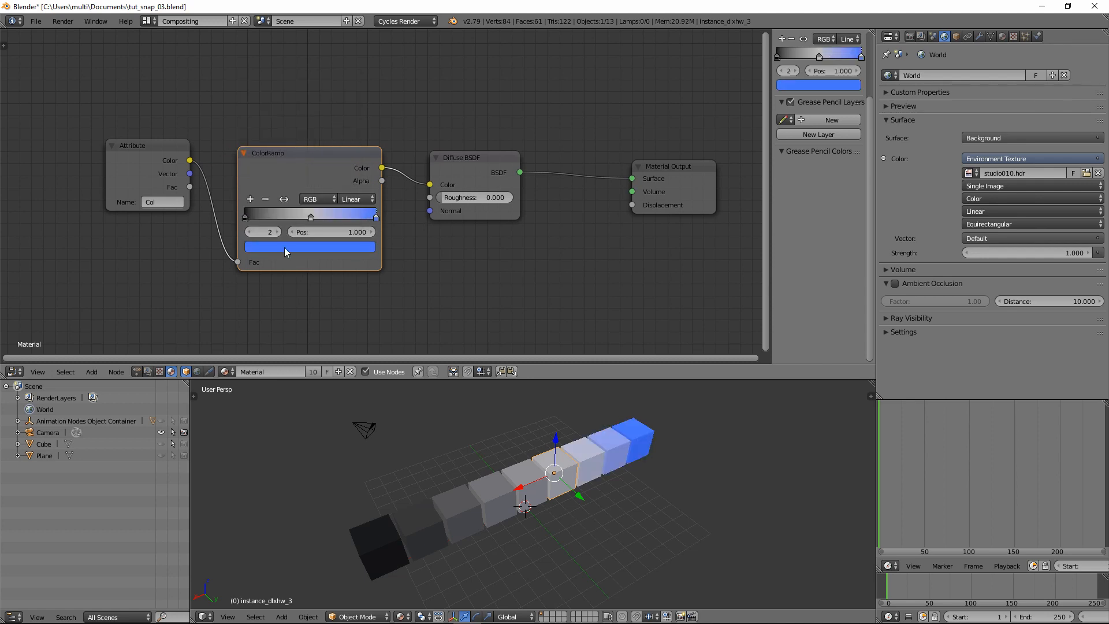
Colour the ColorRamp's first stop orange.
left_click(310, 218)
left_click(245, 217)
left_click(266, 248)
left_click_drag(294, 160, 336, 92)
Colour the ColorRamp's middle stop dark blue, shift it toward the orange end, and add a green stop at position 0.566.
left_click(308, 217)
left_click(310, 248)
middle_click_drag(360, 317, 375, 319)
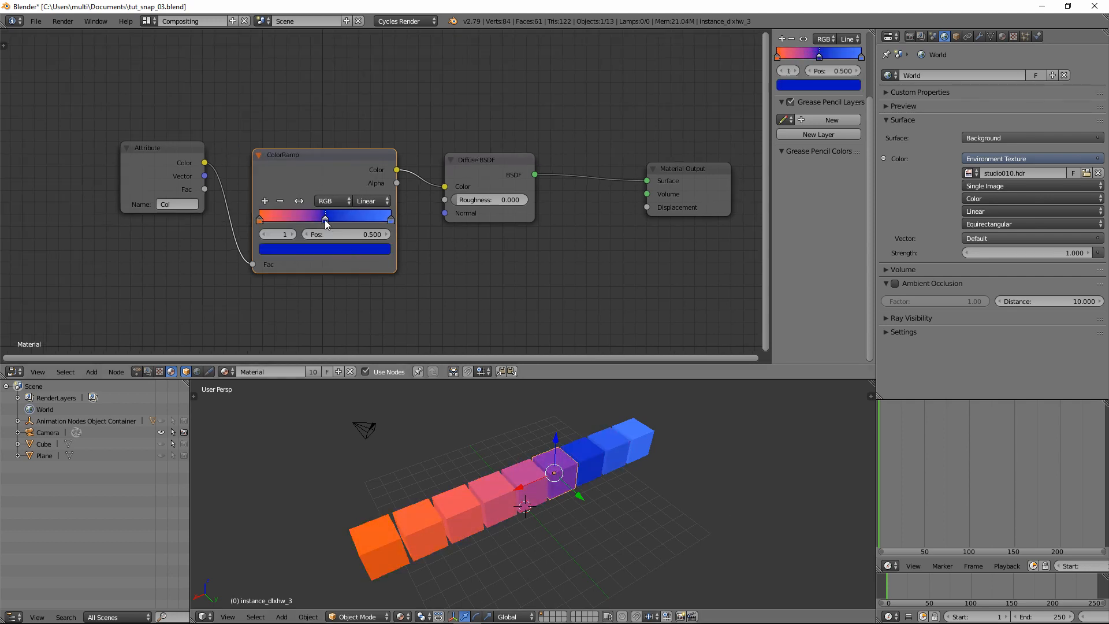
left_click_drag(327, 224, 293, 227)
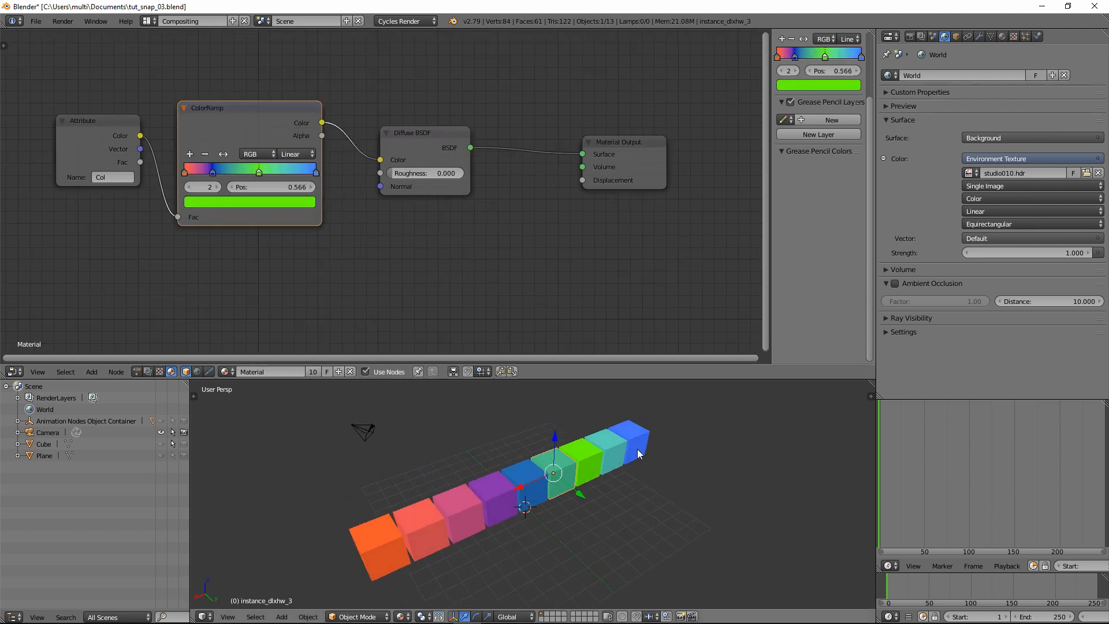
Preview the ColorRamp colours on the cubes in rendered shading and return to the normal display.
key("shift+z")
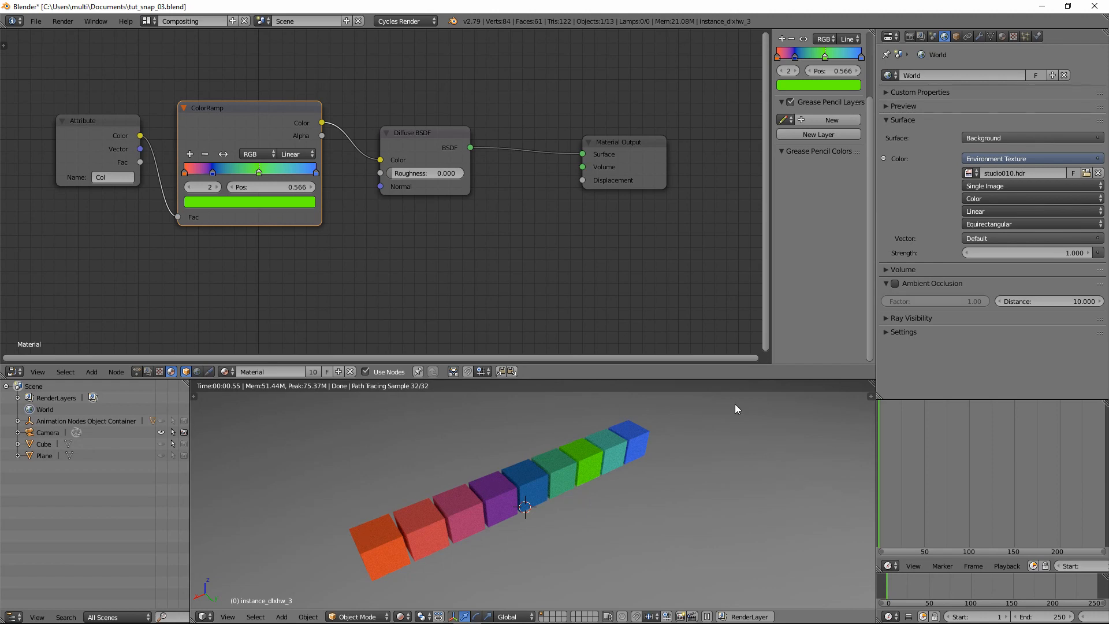
key("shift+z")
right_click(554, 483)
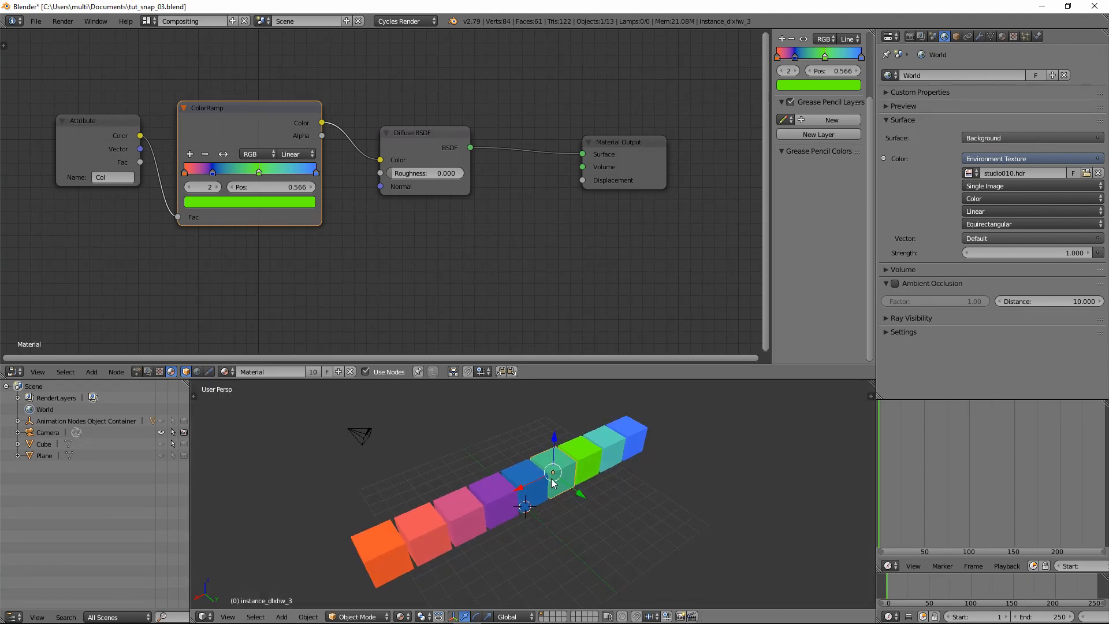
Return to the Animation Nodes tree, reposition Mix Colors and Set Vertex Color, and cut the link between them.
left_click(137, 372)
middle_click_drag(604, 230, 49, 154)
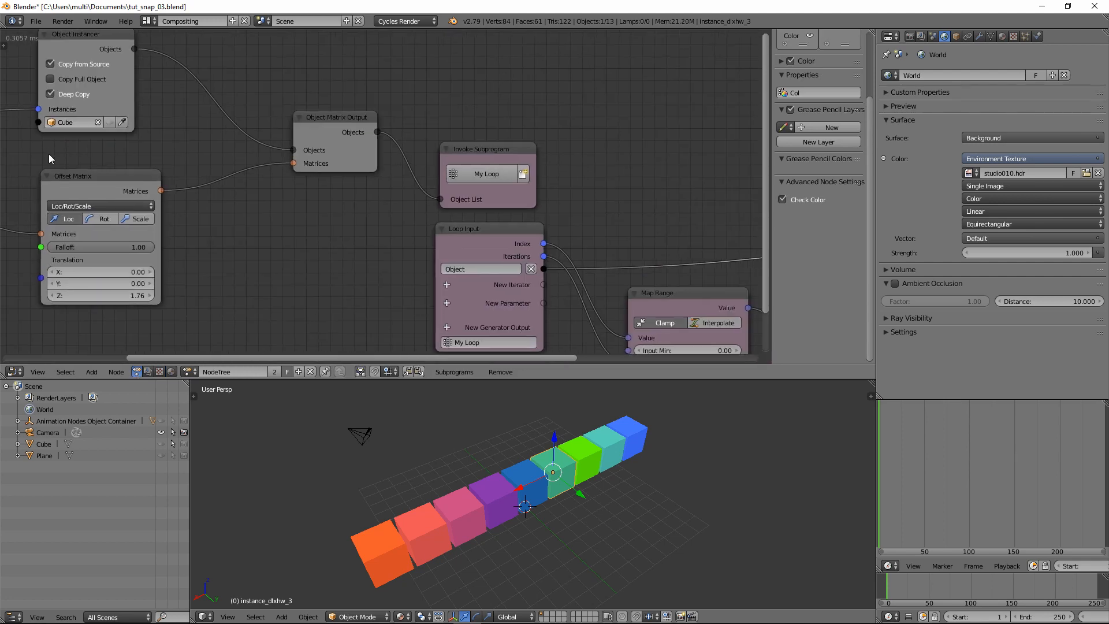
scroll(488, 232, "down", 3)
middle_click_drag(583, 239, 144, 133)
scroll(419, 211, "up", 2)
middle_click_drag(346, 191, 529, 200)
left_click_drag(475, 168, 477, 189)
left_click_drag(631, 92, 645, 109)
left_click_drag(565, 171, 579, 248, "ctrl")
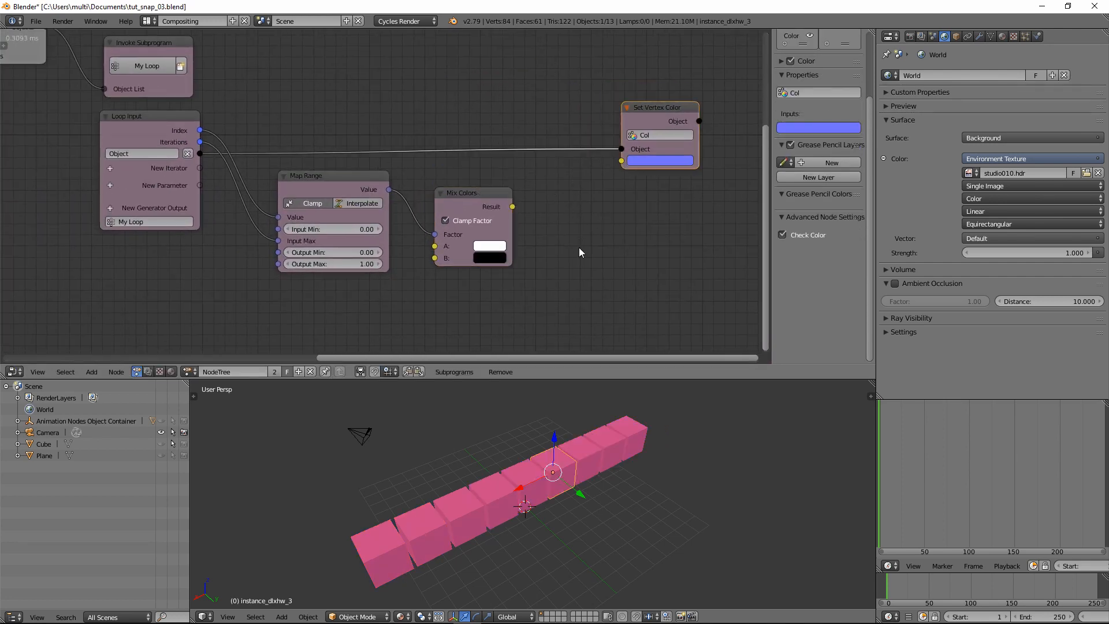
Move the Map Range and Mix Colors nodes below the Object link, and change Set Vertex Color's colour to cyan.
left_click_drag(355, 188, 354, 243)
left_click_drag(466, 199, 456, 249)
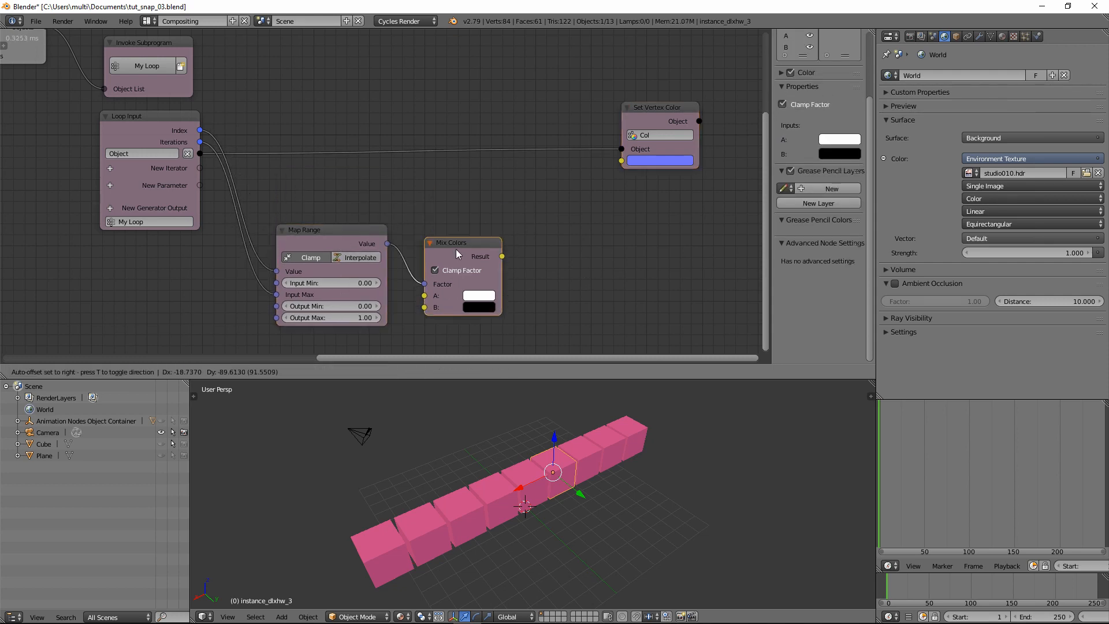
middle_click_drag(483, 201, 527, 220)
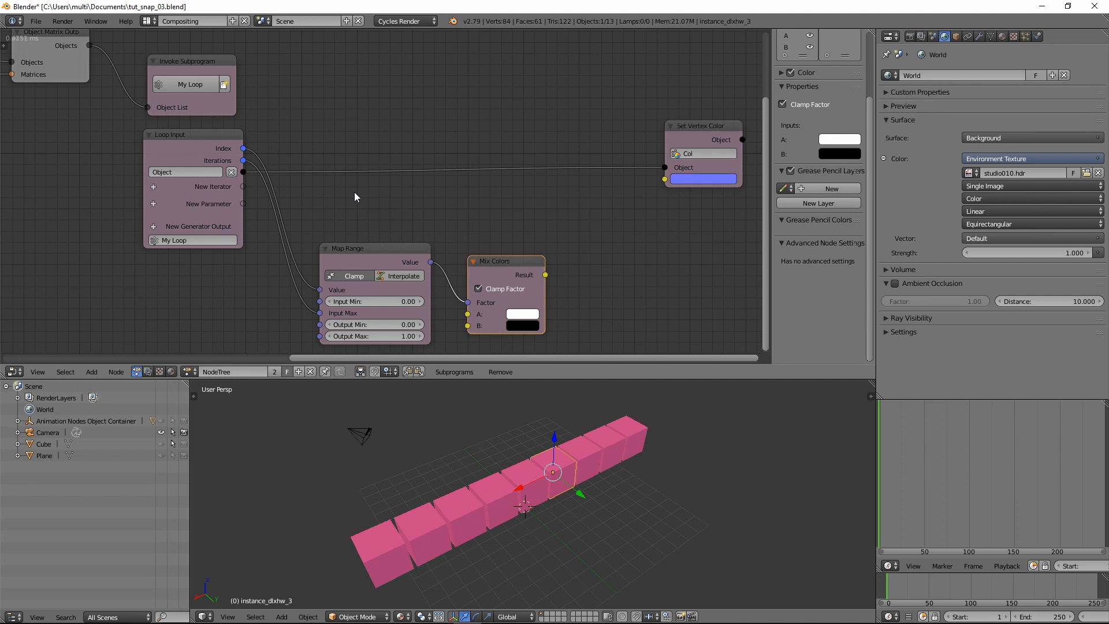
scroll(352, 191, "down", 2)
left_click(652, 182)
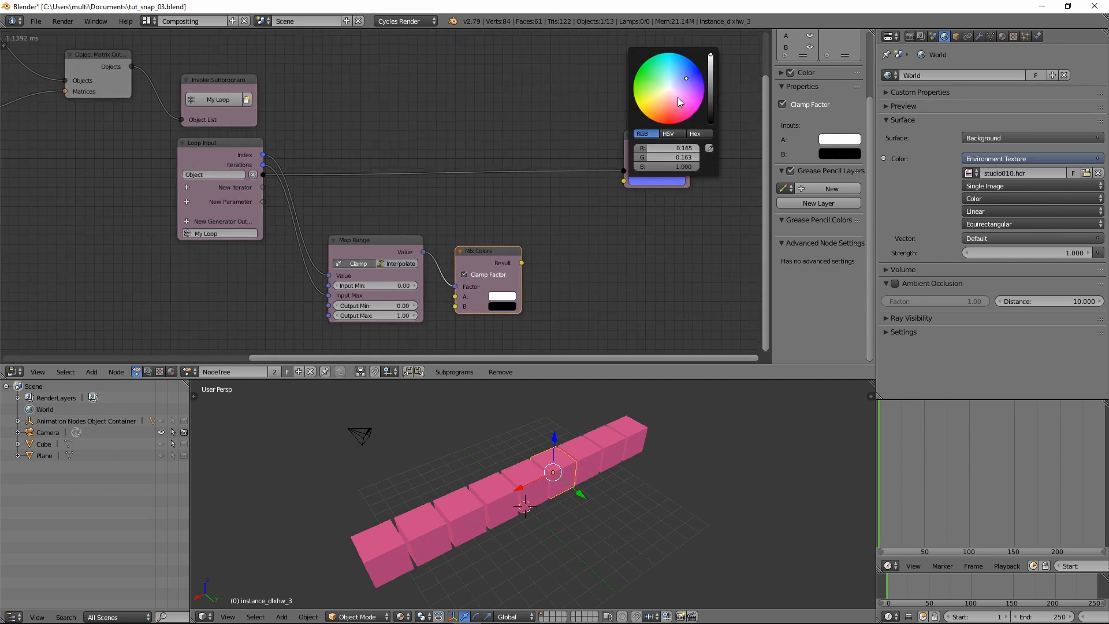
left_click_drag(677, 97, 672, 68)
In the cube's material nodes, move the ColorRamp down and link the Attribute Color output directly to the Diffuse BSDF Color.
left_click(172, 372)
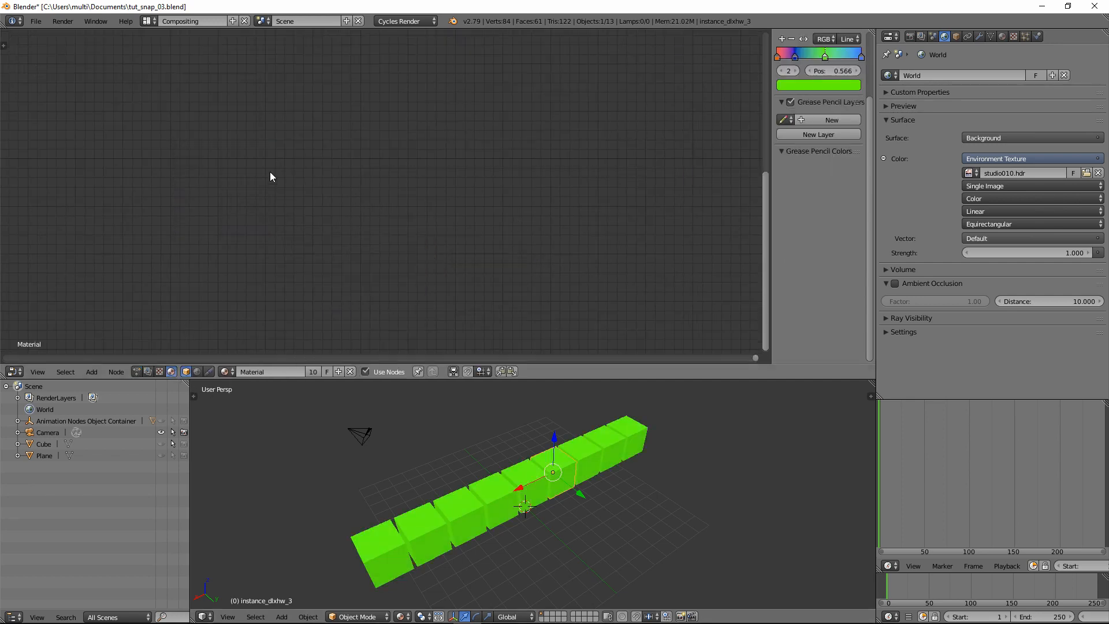
right_click(580, 457)
key("Home")
left_click_drag(382, 144, 382, 235)
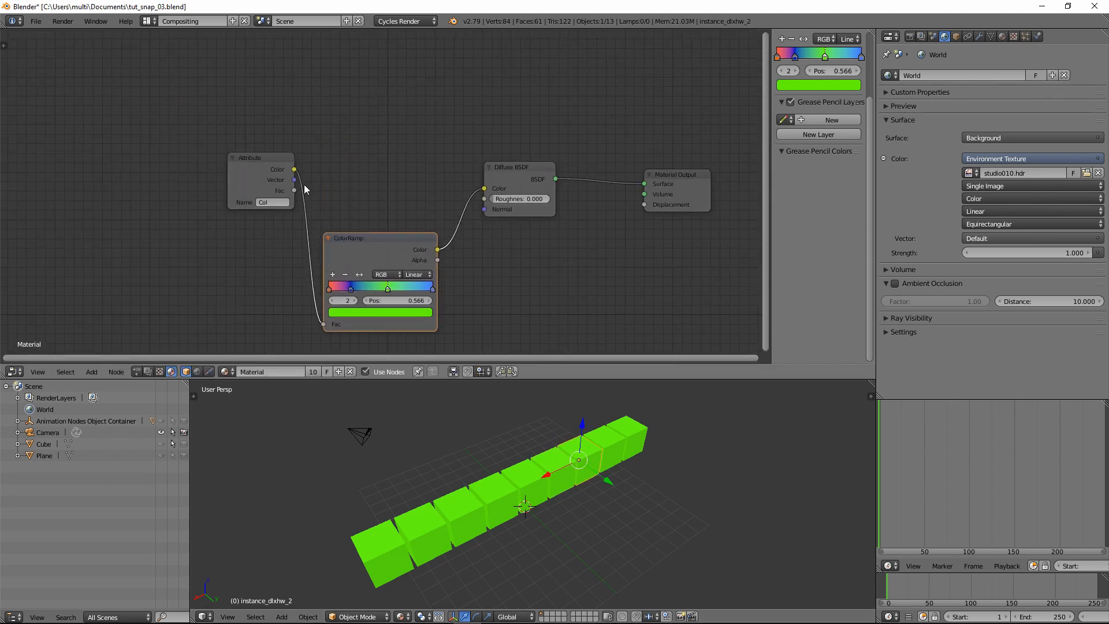
left_click_drag(294, 169, 485, 189)
Return to the Animation Nodes tree and change Set Vertex Color's colour to a pale, nearly white blue.
left_click(136, 371)
middle_click_drag(540, 215, 52, 135)
middle_click_drag(446, 252, 146, 141)
scroll(601, 193, "down", 2)
middle_click_drag(602, 195, 636, 223)
left_click(663, 184)
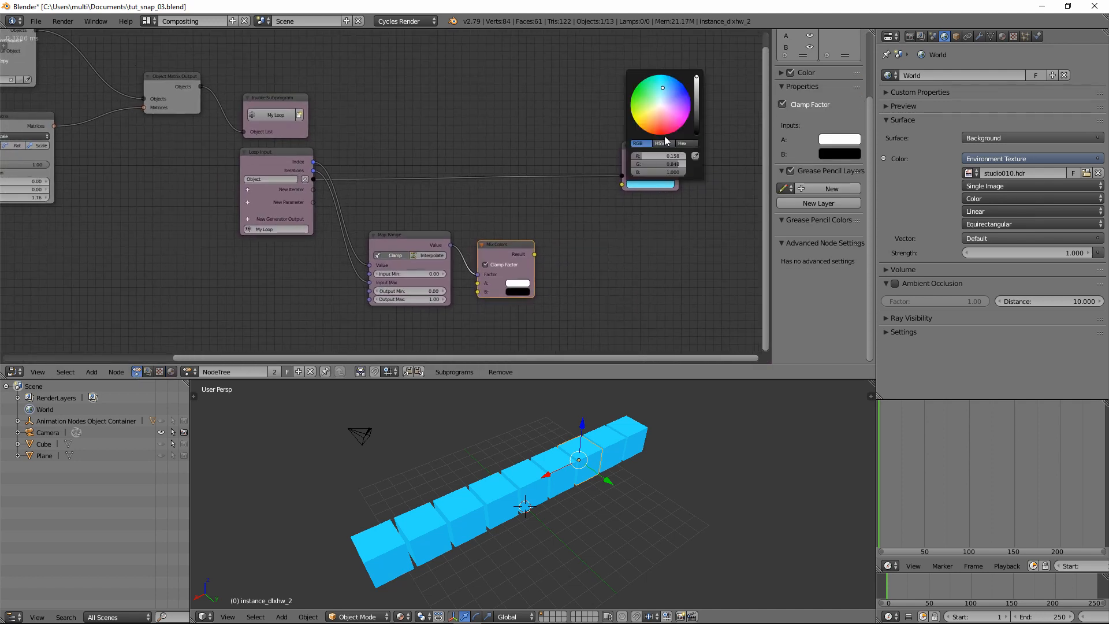
left_click(660, 103)
scroll(328, 285, "up", 3)
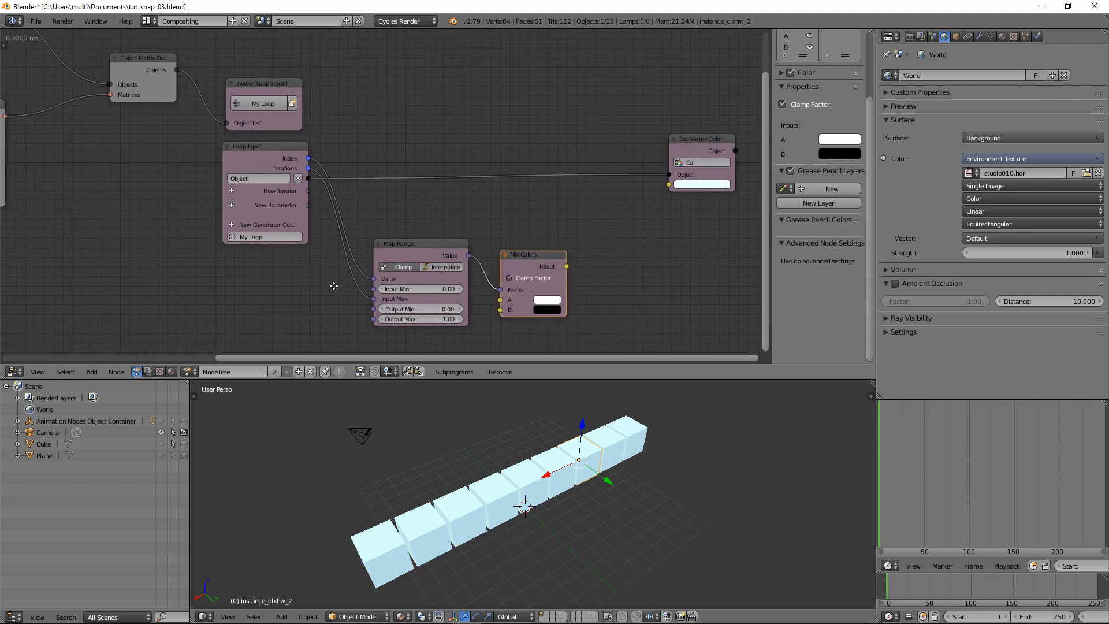
Set the Offset Matrix node's Z translation to 3.28 and try adjusting its Falloff value.
middle_click_drag(333, 286, 305, 280)
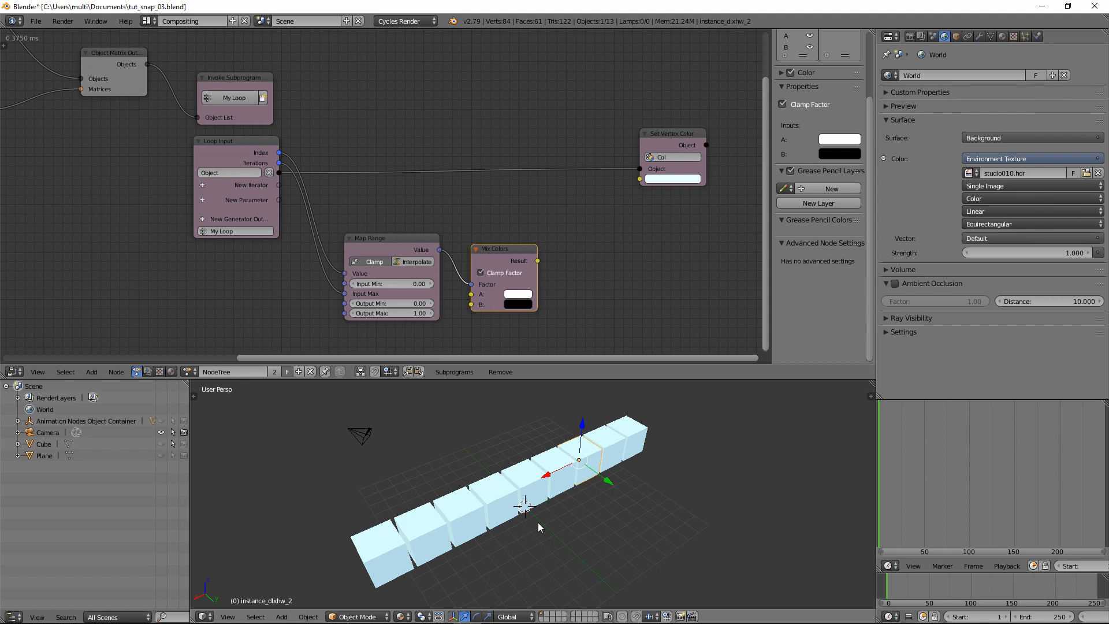
middle_click_drag(538, 523, 561, 483)
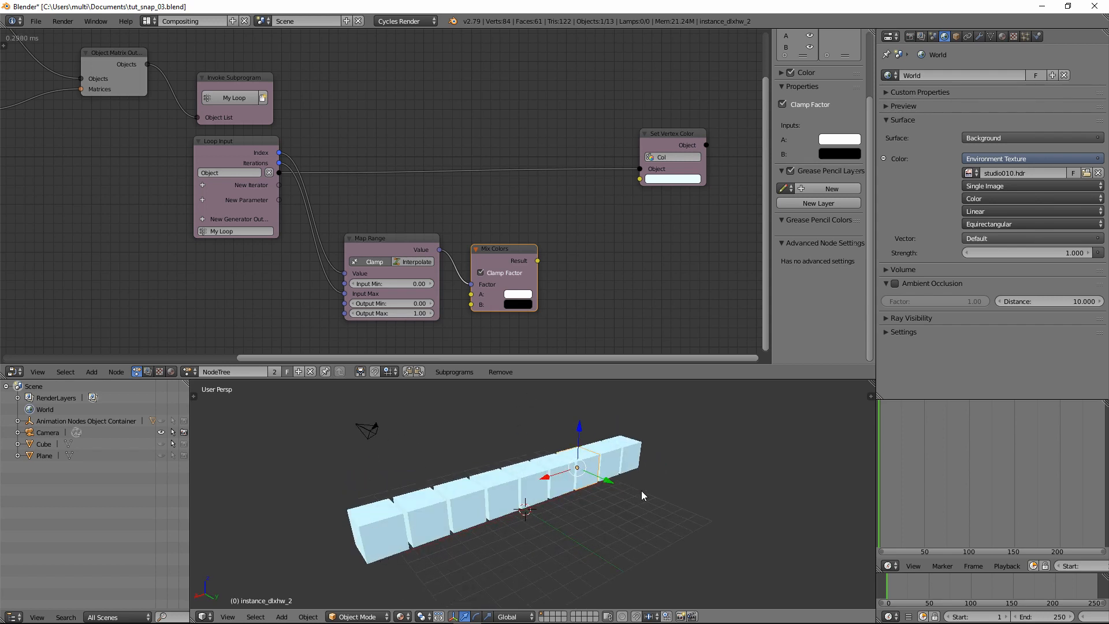
scroll(191, 231, "down", 1)
middle_click_drag(166, 223, 455, 246)
scroll(412, 251, "up", 4)
left_click_drag(337, 228, 342, 230)
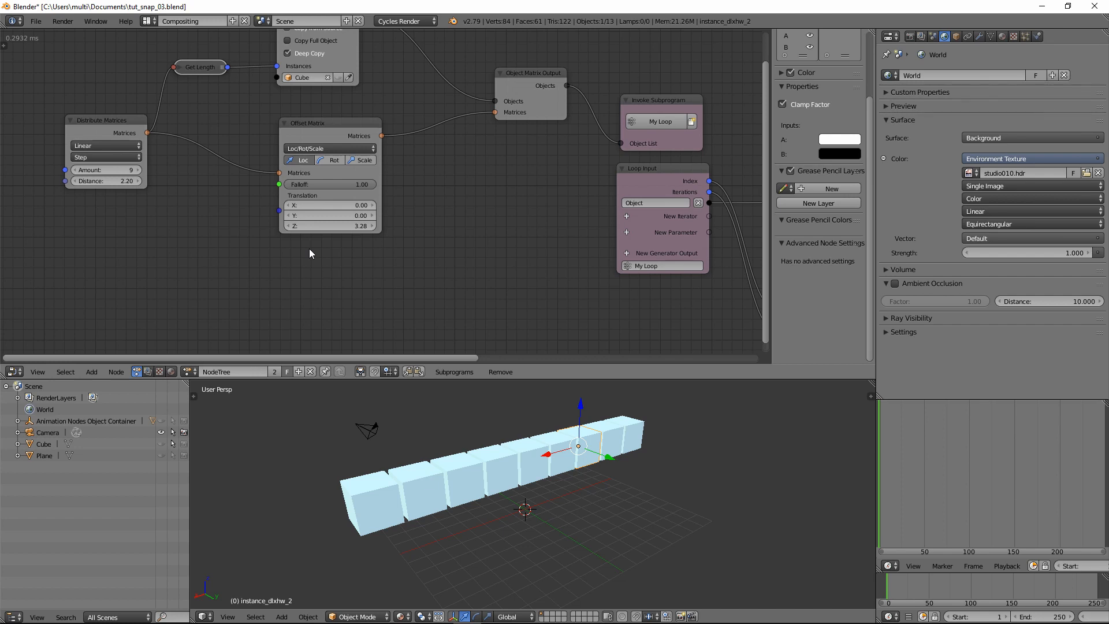
middle_click_drag(309, 253, 347, 243)
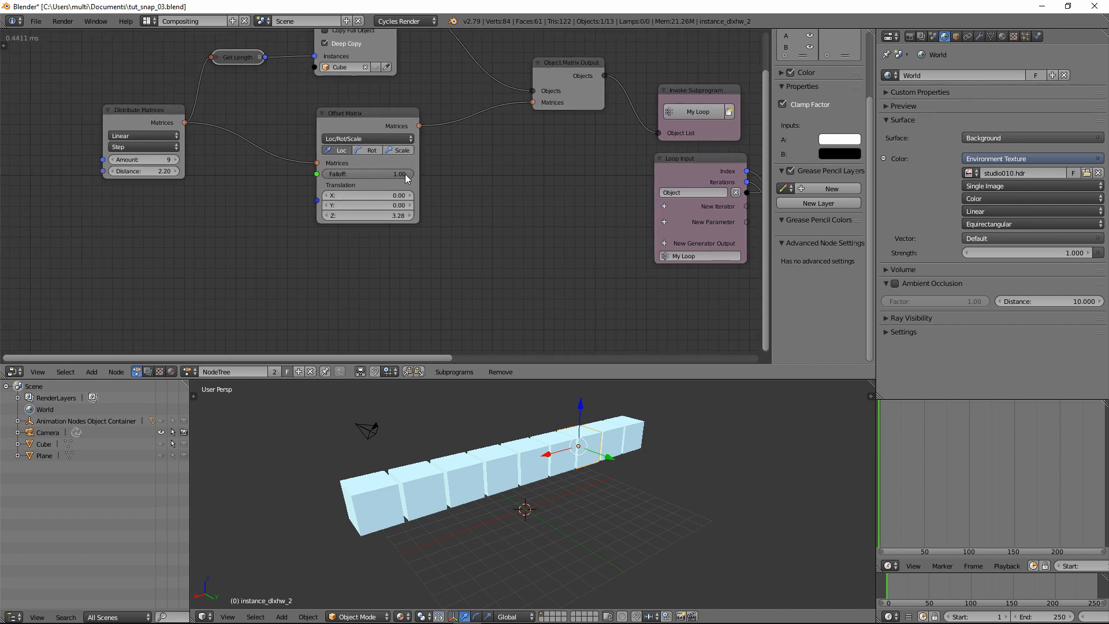
left_click_drag(406, 176, 540, 181)
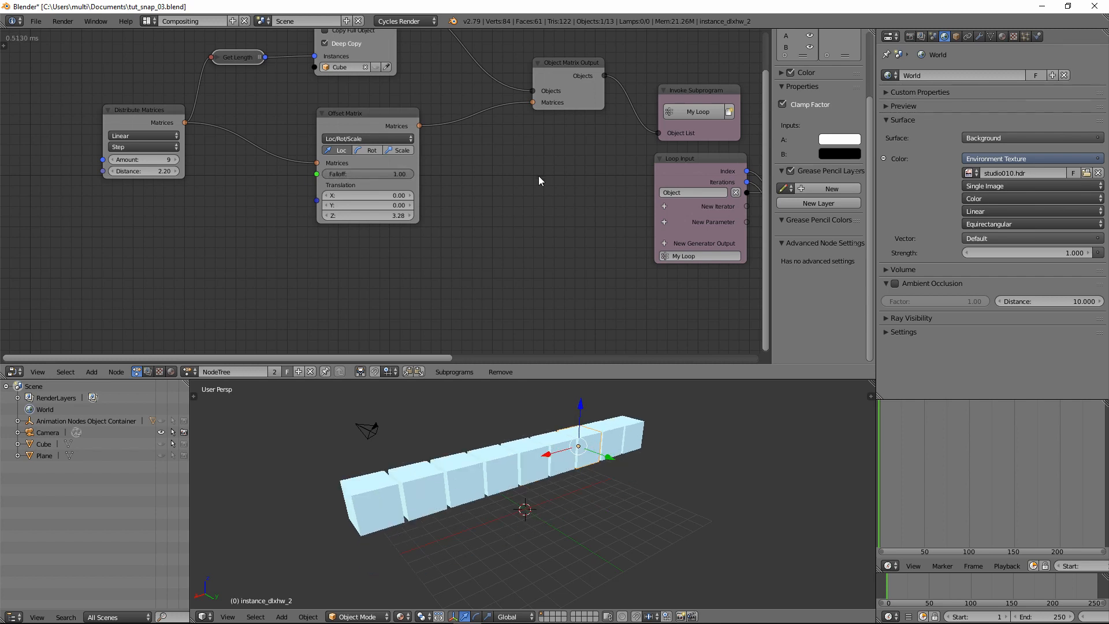
Try a Wiggle Falloff node on the Offset Matrix Falloff input, and delete the node.
left_click(98, 371)
mouse_move(114, 160)
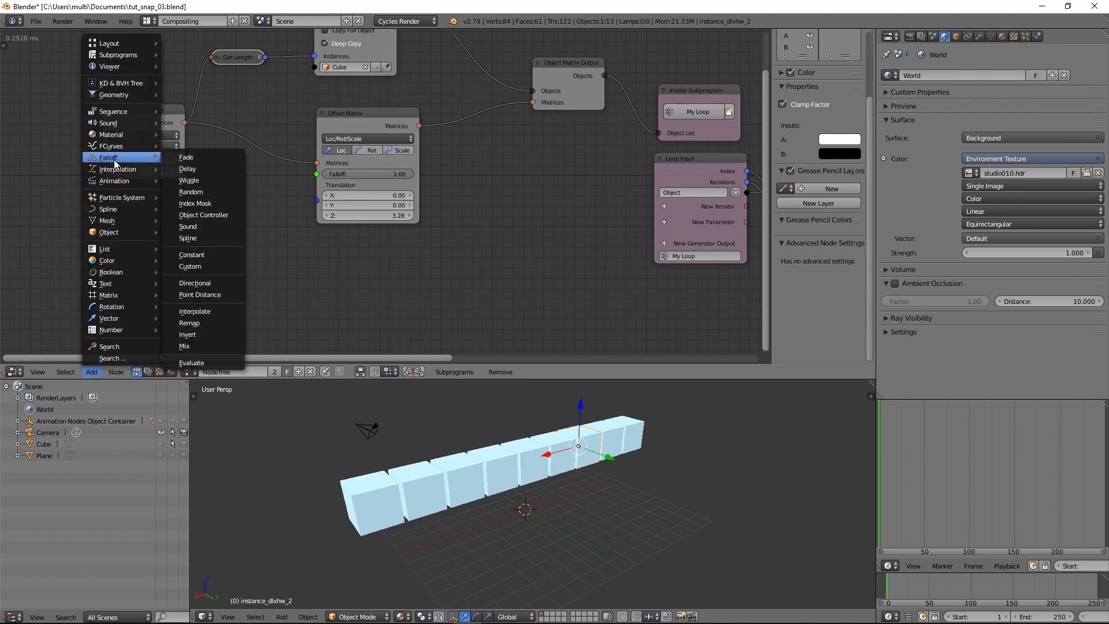
left_click(206, 179)
left_click(193, 222)
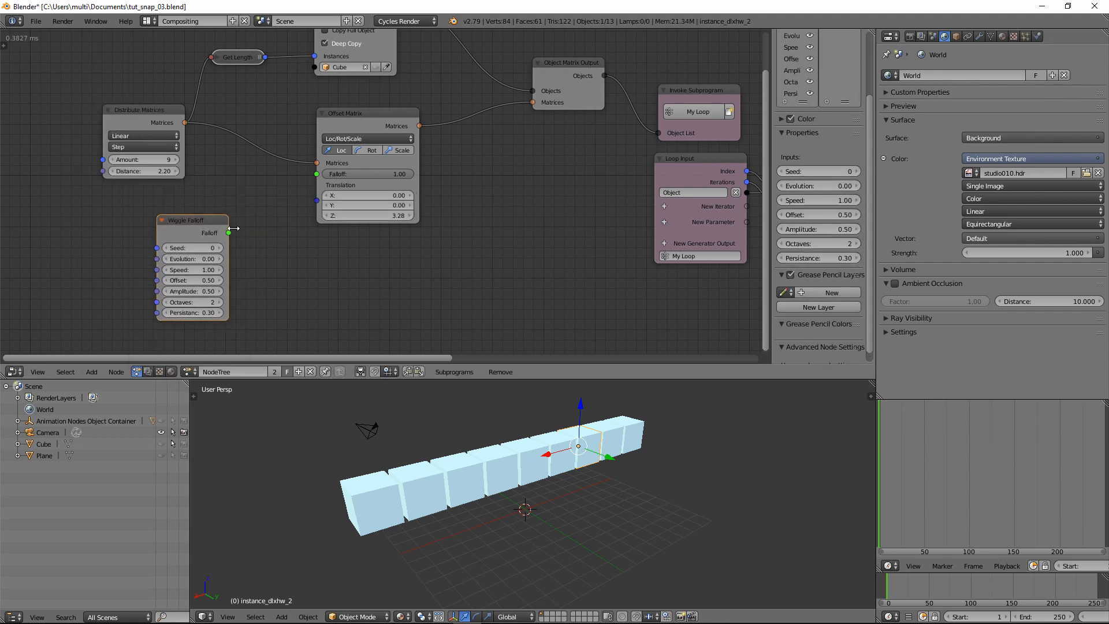
left_click_drag(229, 233, 317, 174)
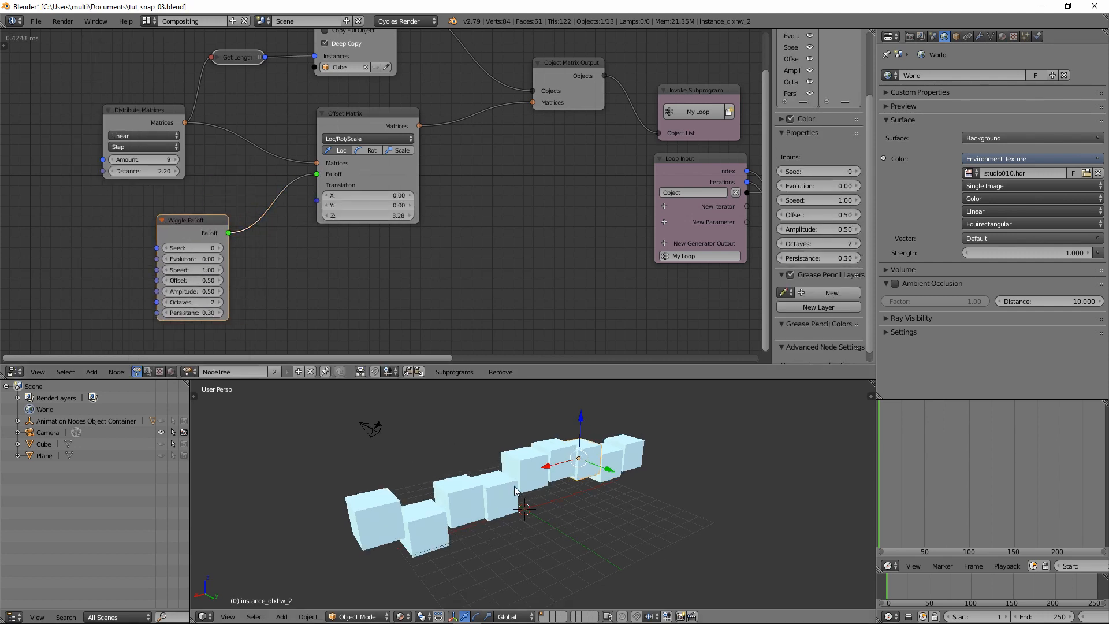
left_click(182, 218)
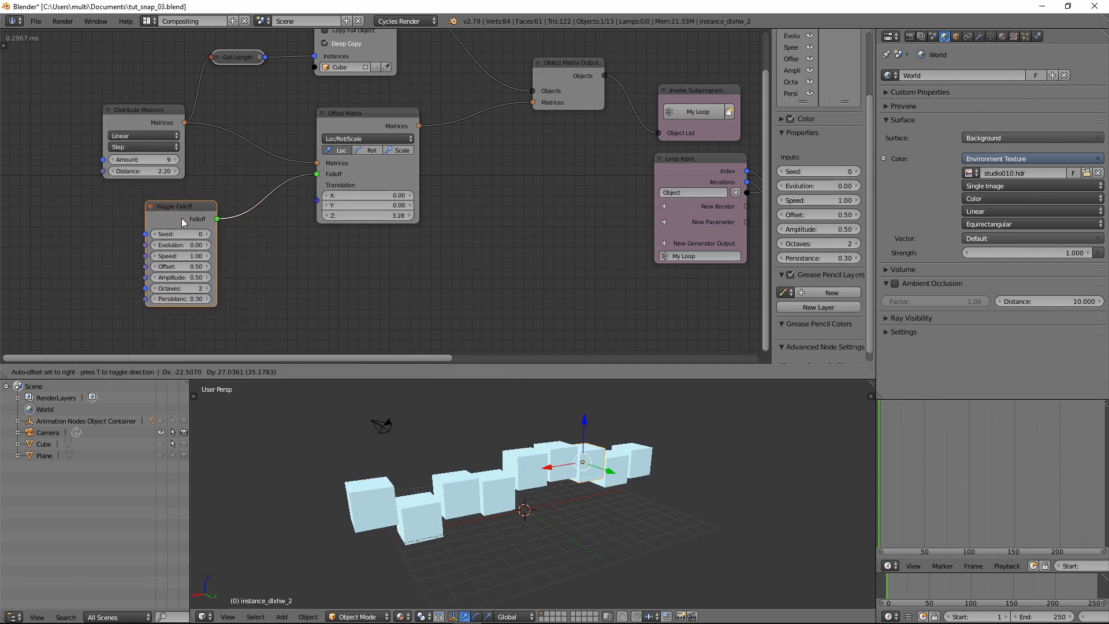
key("x")
Add a Custom Falloff node and connect its output to the Offset Matrix Falloff input.
left_click(92, 372)
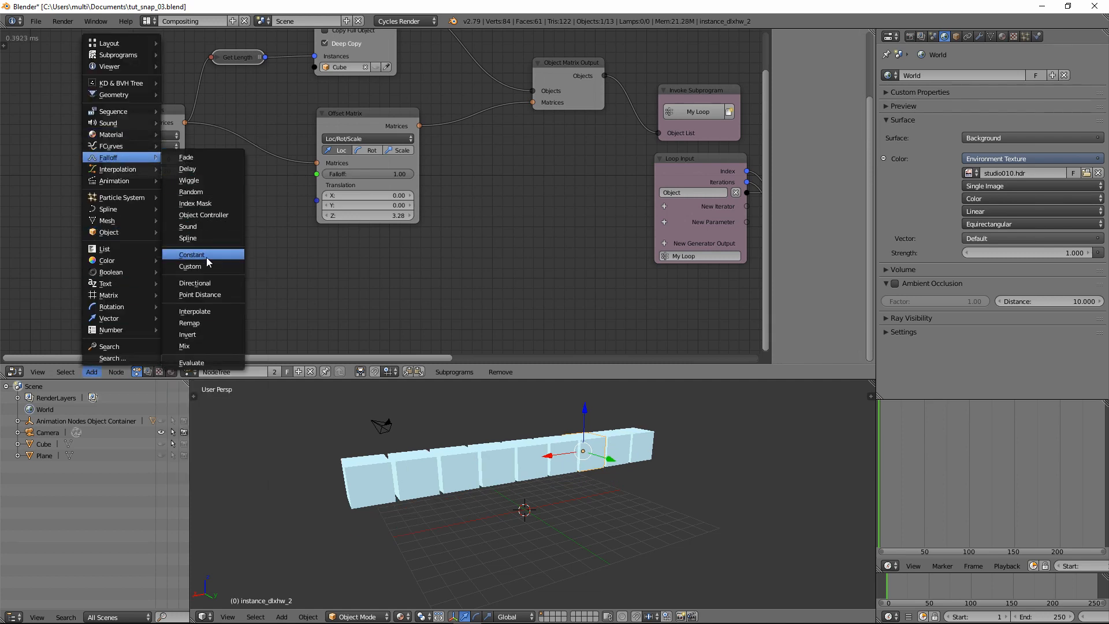
left_click(202, 267)
left_click(184, 198)
left_click_drag(255, 215, 317, 174)
middle_click_drag(318, 249, 409, 204)
left_click_drag(314, 159, 216, 260)
middle_click_drag(388, 284, 240, 203)
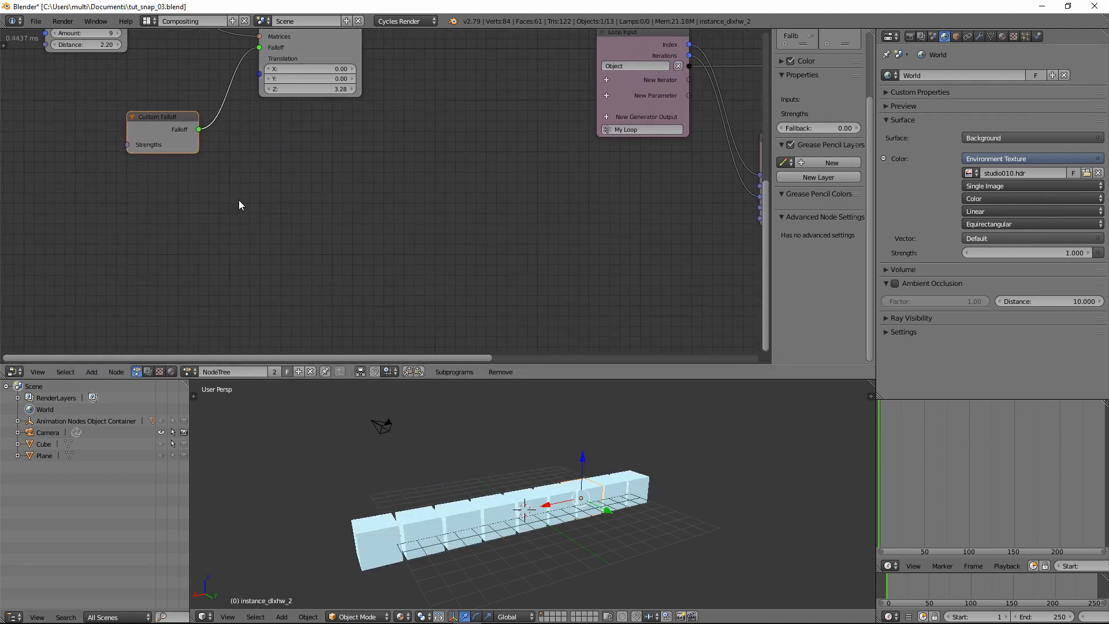
Add a new loop subprogram below Custom Falloff and give it a Float List generator output placed beside the Loop Input.
left_click(455, 373)
left_click(462, 323)
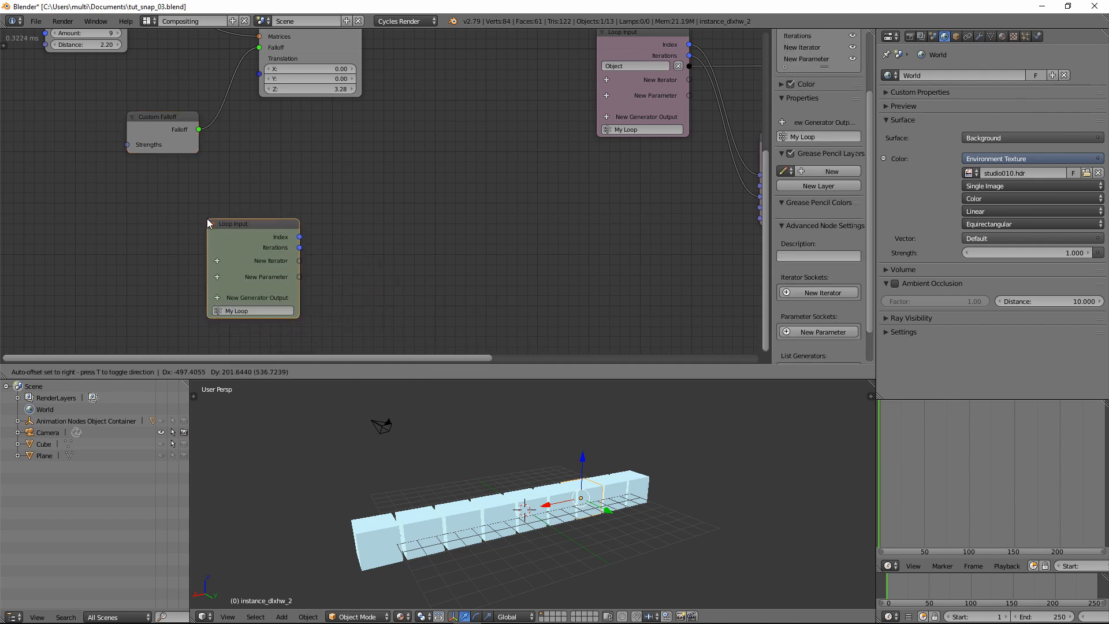
left_click(207, 219)
left_click(217, 298)
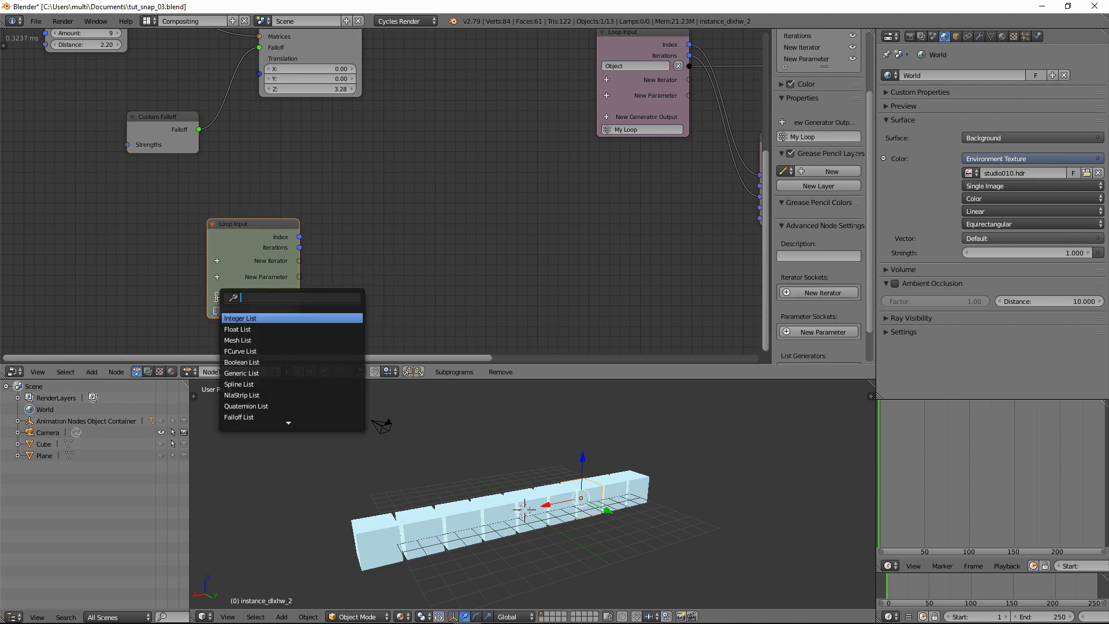
type("float")
key("Return")
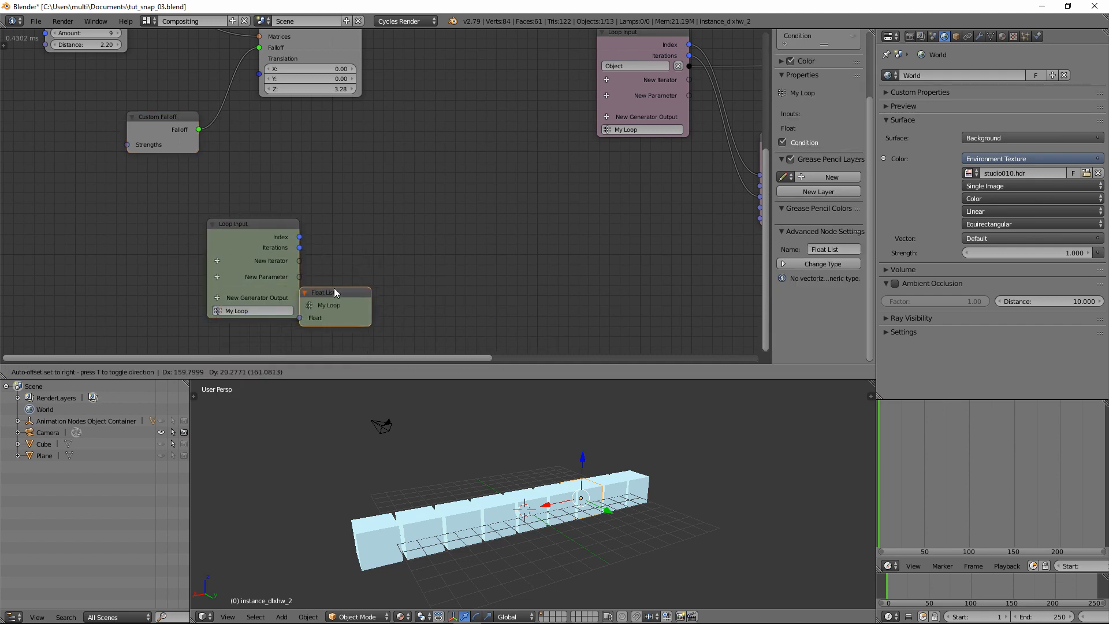
left_click(421, 246)
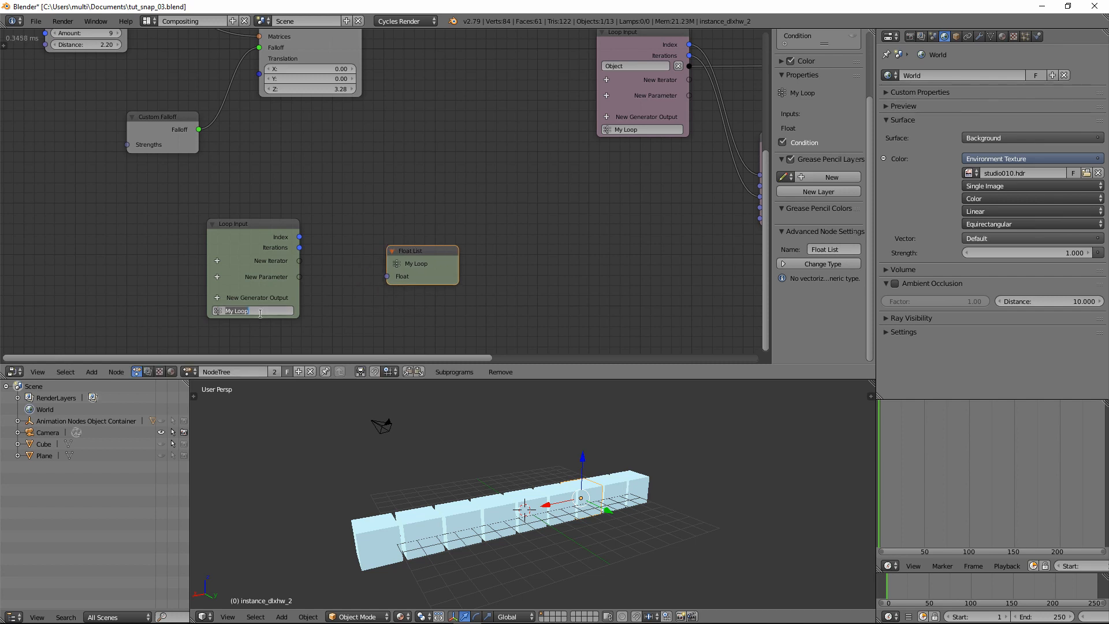
Rename the new loop to Sin Wave and move its Float List output node farther from the Loop Input.
type("Sin Wave")
key("Return")
left_click_drag(426, 251, 468, 250)
Add a Math node set to Sin between the Sin Wave Loop Input and the Float List node, spacing the nodes apart.
left_click(92, 372)
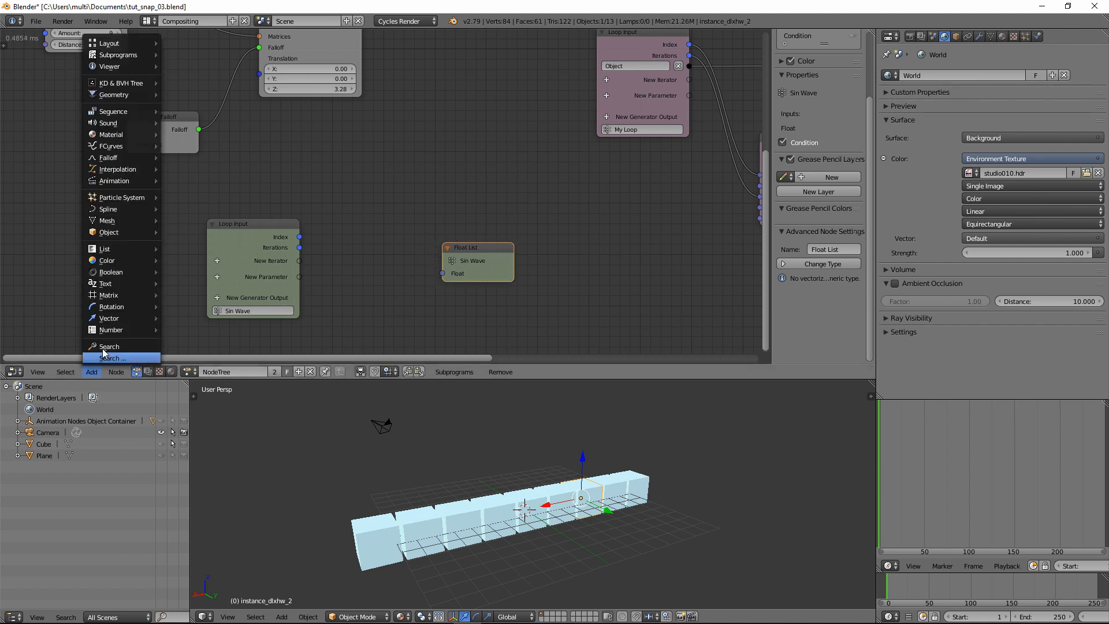
mouse_move(119, 330)
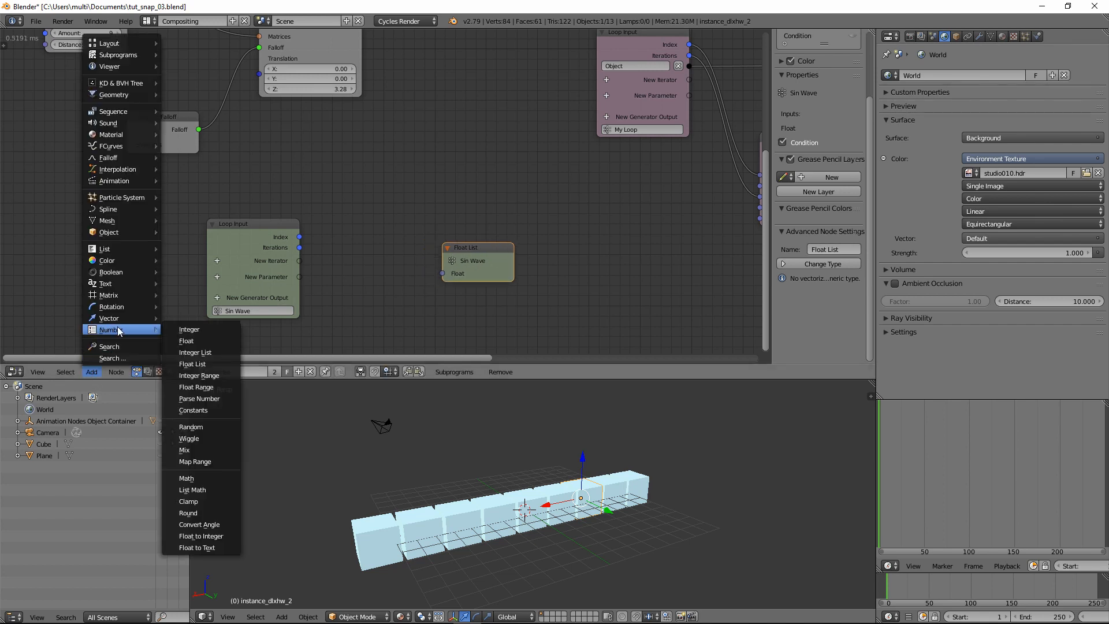
left_click(194, 478)
left_click(370, 271)
left_click_drag(478, 259, 500, 251)
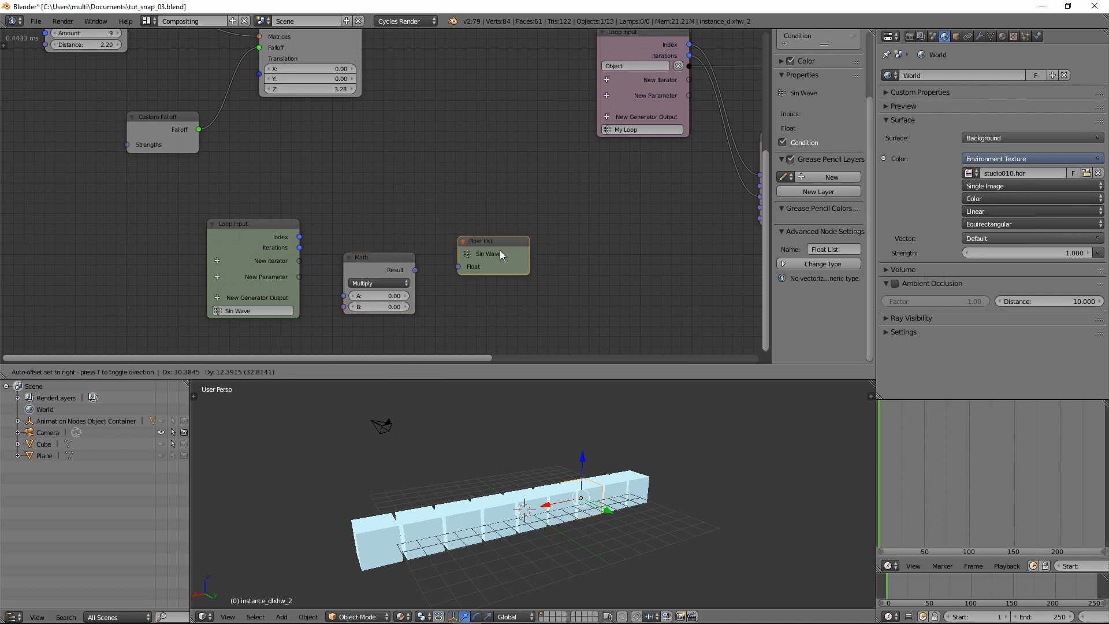
left_click(383, 282)
left_click(366, 223)
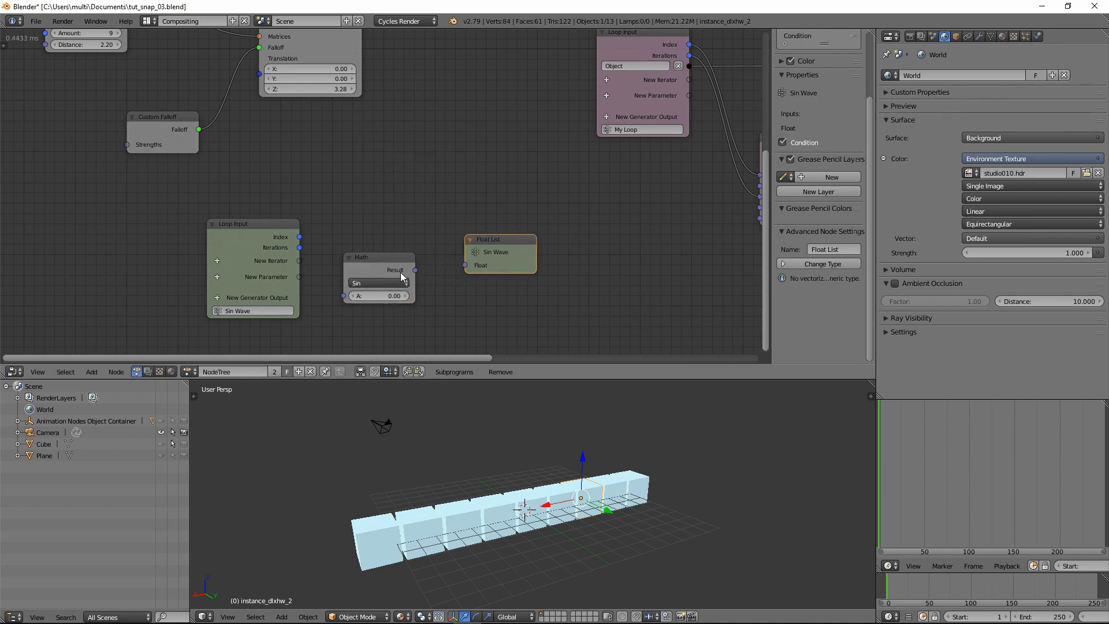
left_click_drag(387, 264, 416, 271)
left_click_drag(489, 241, 530, 244)
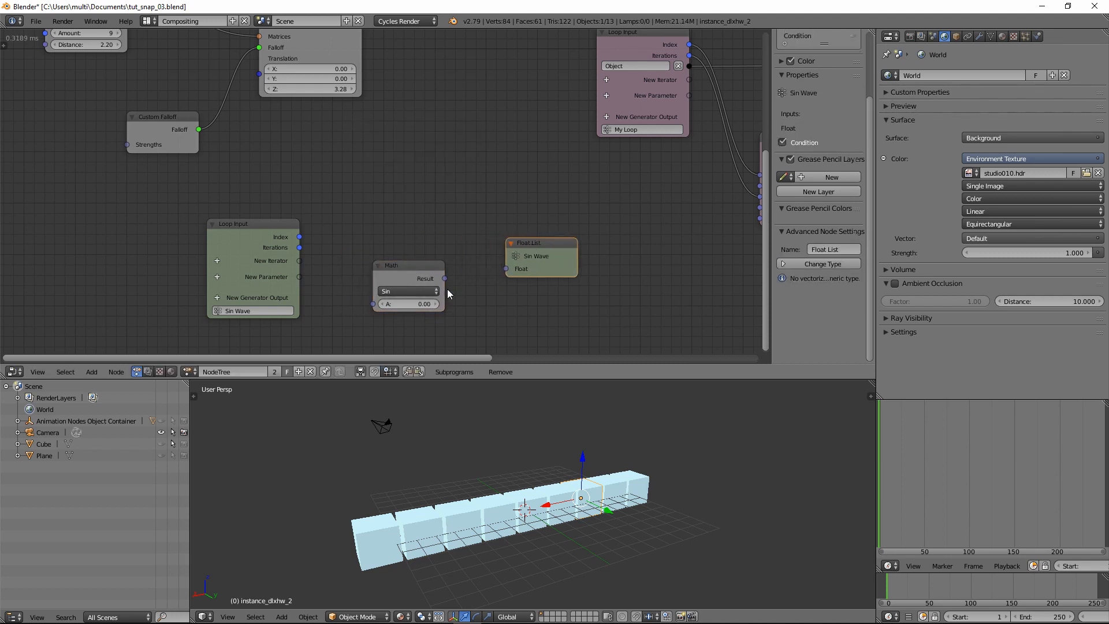
Link the Sin Math result to the Float List generator and the loop's Index to the Math node's A input.
left_click_drag(445, 278, 506, 269)
left_click_drag(407, 273, 433, 274)
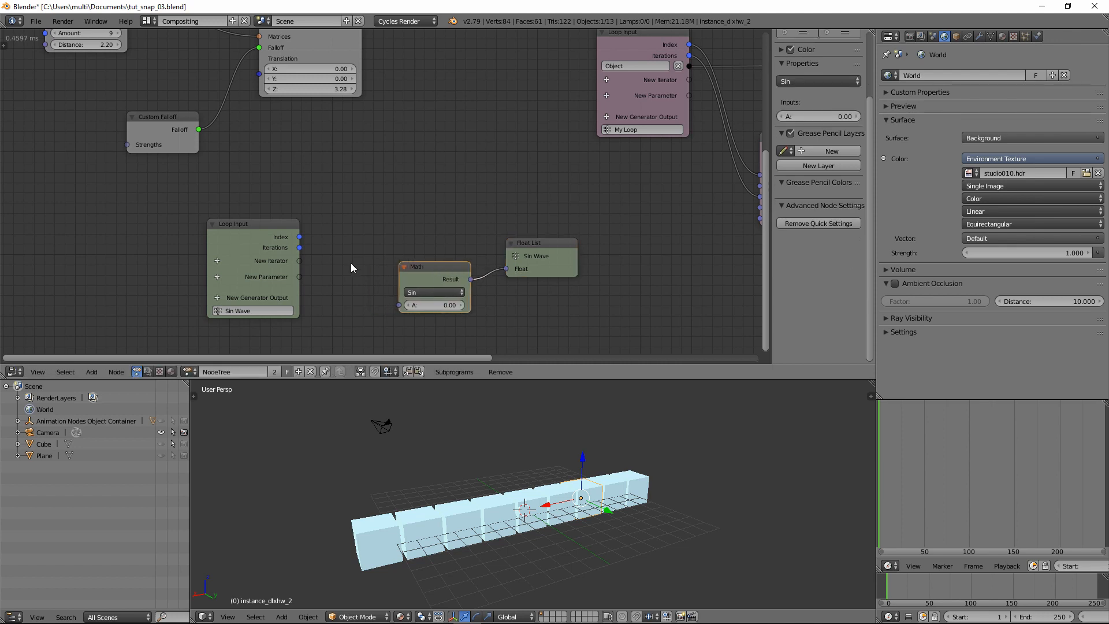
left_click_drag(299, 237, 400, 305)
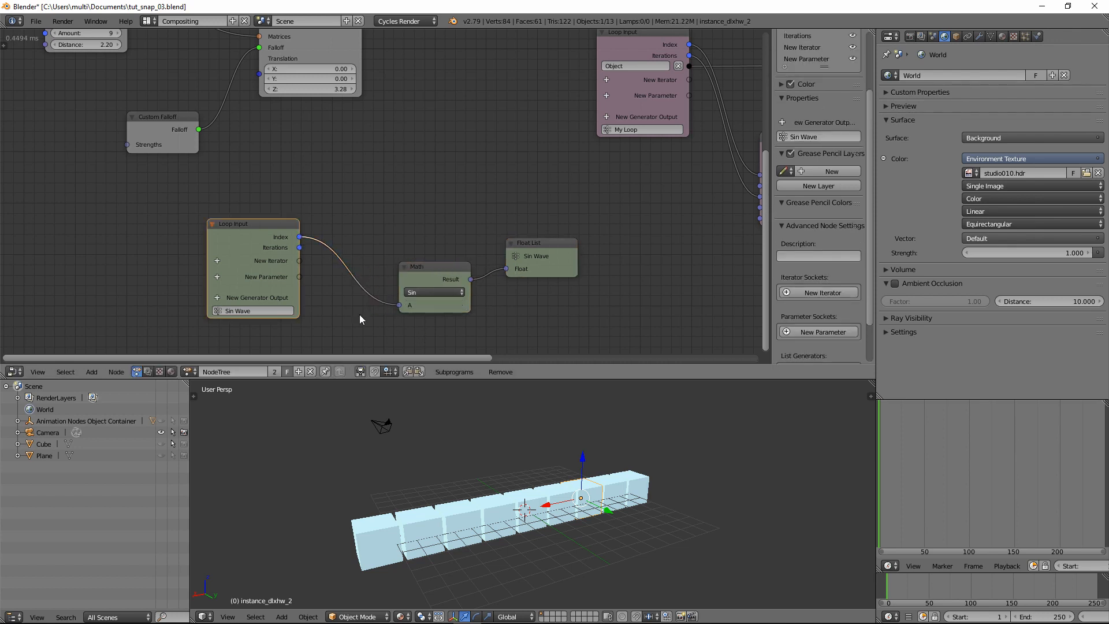
left_click_drag(255, 223, 274, 232)
Create an Invoke Subprogram node for the Sin Wave loop and place it above the loop's nodes.
key("w")
left_click(388, 231)
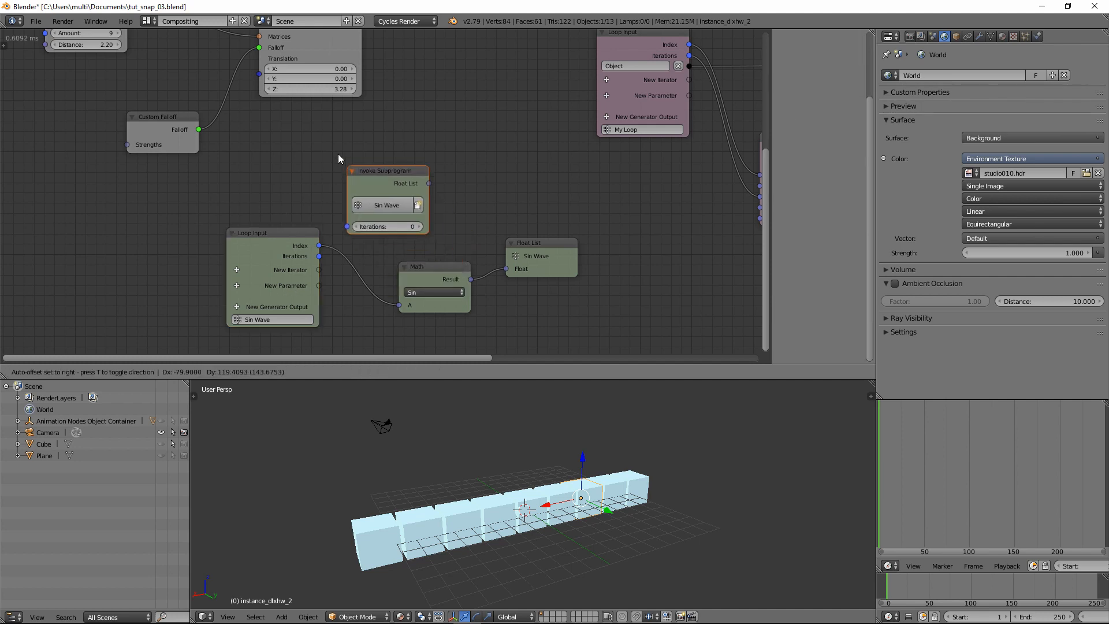
left_click(276, 137)
Shift Distribute Matrices and Get Length away from Offset Matrix, and place the Sin Wave Invoke Subprogram node between them.
middle_click_drag(226, 203, 330, 325)
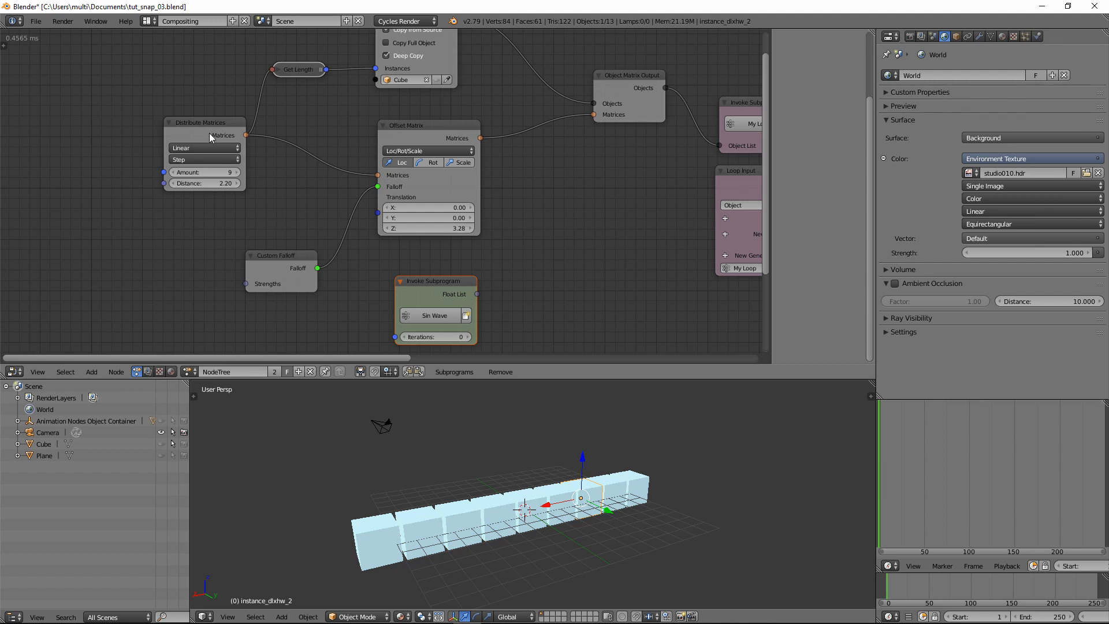
left_click_drag(201, 124, 19, 122)
left_click_drag(299, 69, 201, 82)
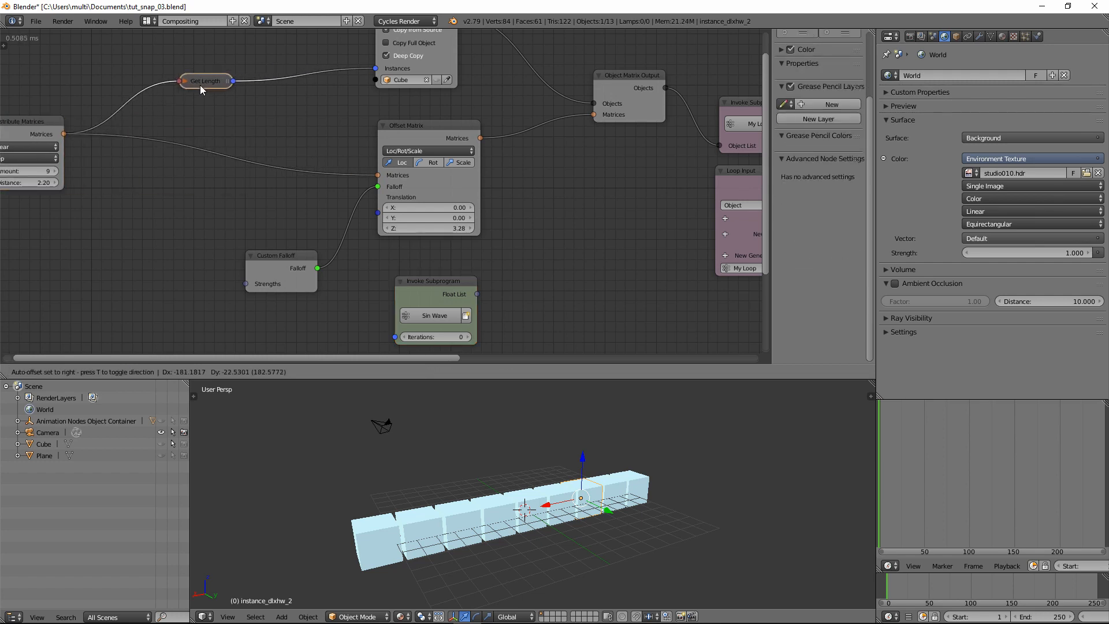
left_click_drag(439, 286, 188, 169)
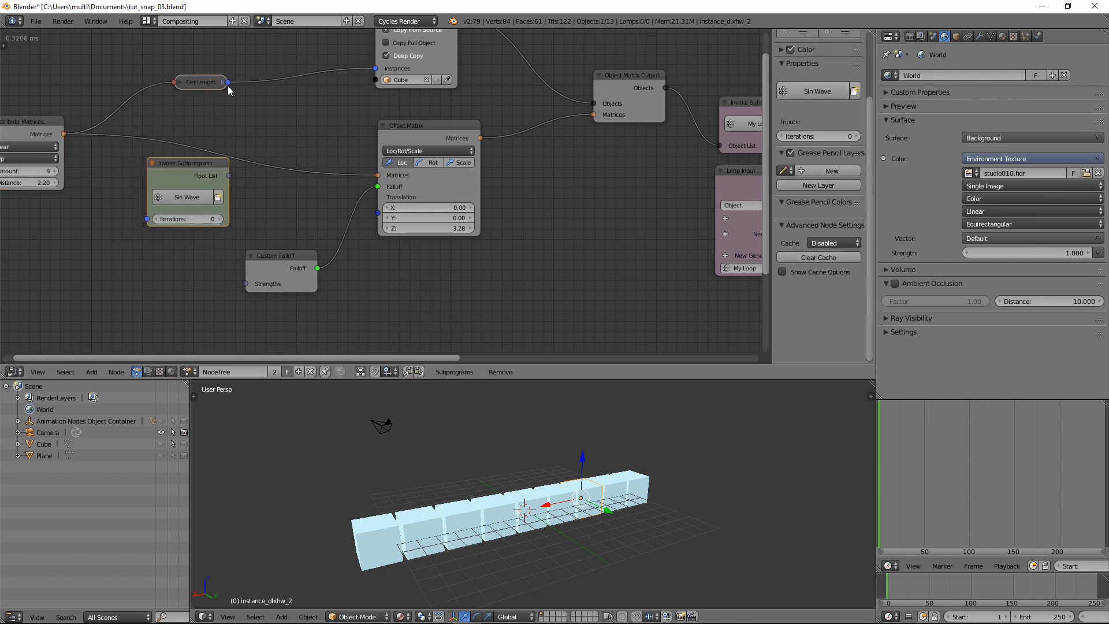
Connect Get Length to the Sin Wave node's Iterations, and its Float List output to Custom Falloff's Strengths.
left_click_drag(228, 86, 148, 219)
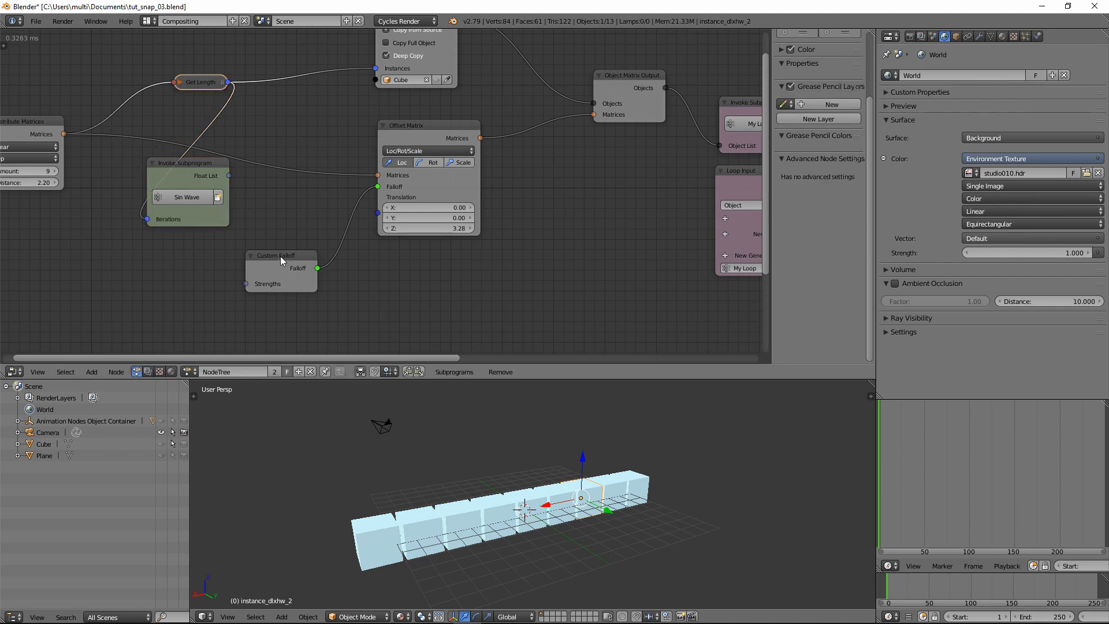
left_click_drag(280, 255, 301, 210)
left_click_drag(200, 160, 269, 238)
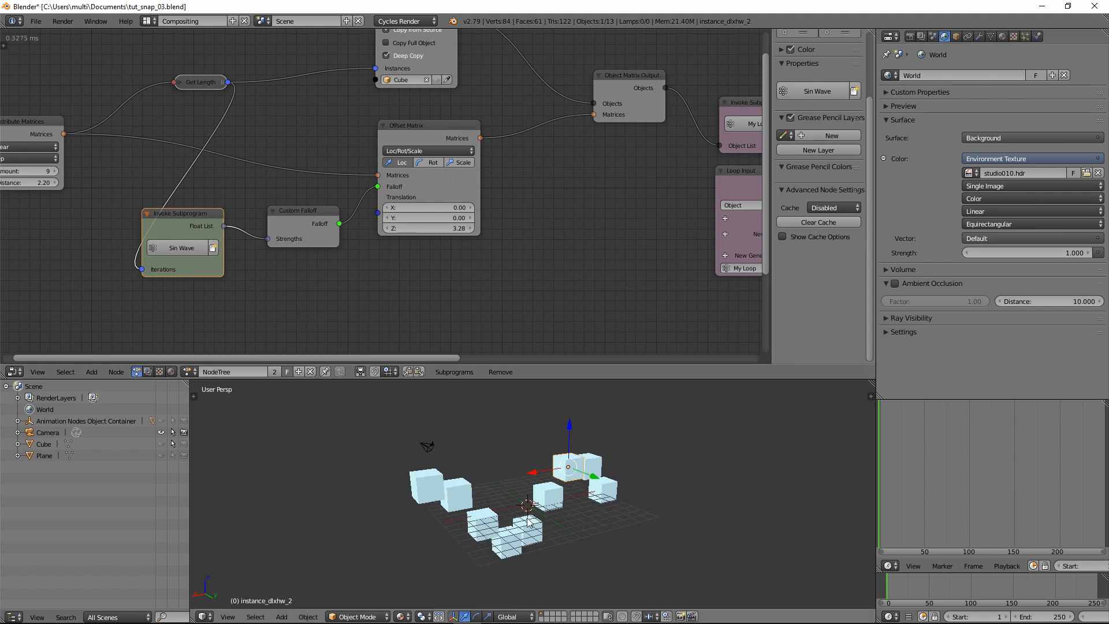
Spread out the Sin Wave loop's nodes by moving Float List and the Sin Math node further from Loop Input.
middle_click_drag(529, 523, 503, 496)
middle_click_drag(420, 347, 404, 194)
middle_click_drag(480, 297, 406, 244)
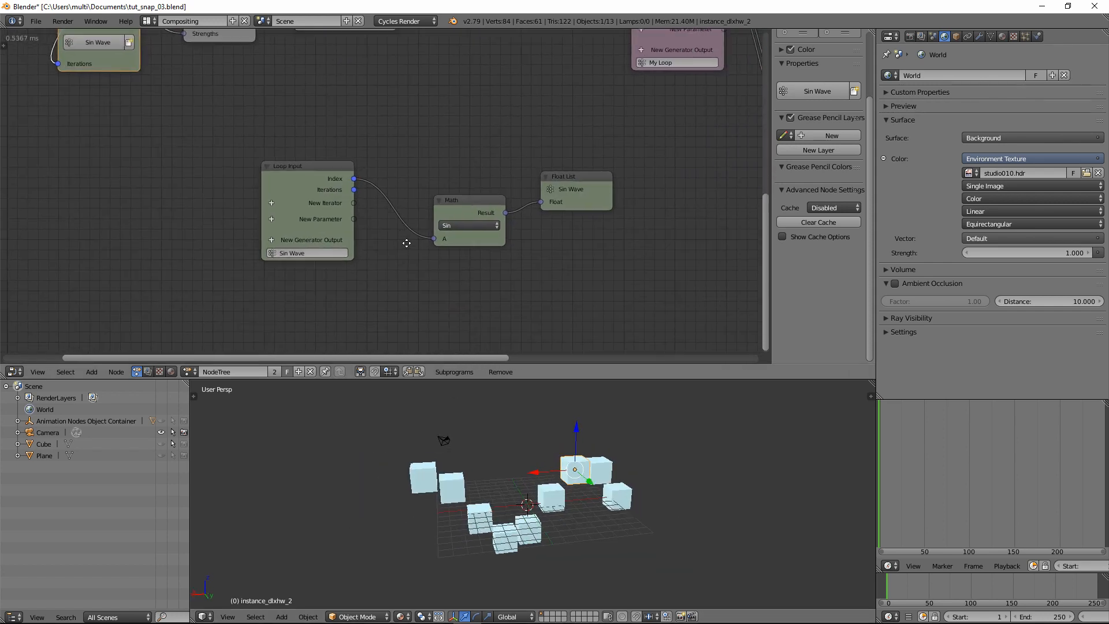
scroll(424, 287, "up", 1)
left_click_drag(579, 183, 640, 184)
left_click_drag(448, 218, 494, 206)
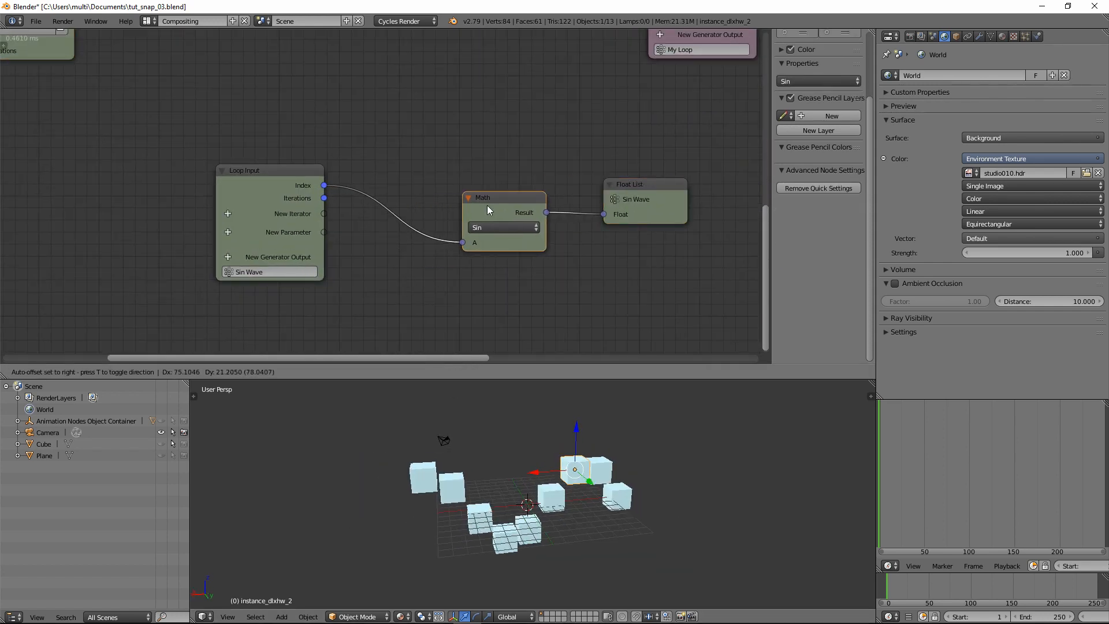
Duplicate the Math node onto the link between Index and Sin as Multiply with B 0.63, and move Sin and Float List away.
key("shift+d")
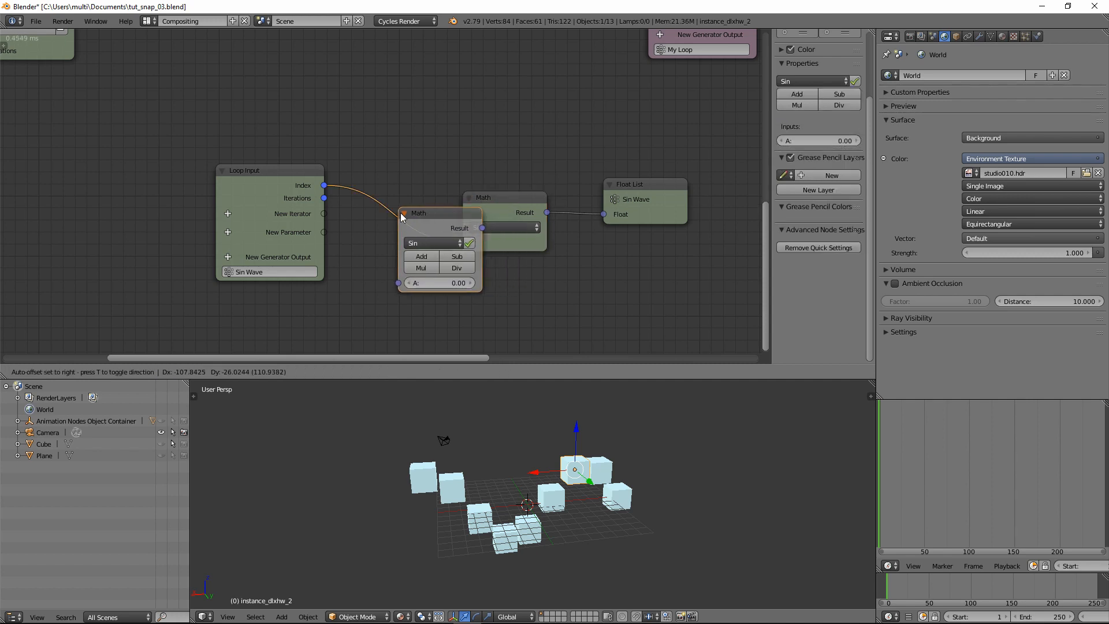
left_click(395, 191)
left_click(390, 248)
left_click_drag(424, 248, 418, 251)
left_click_drag(671, 184, 723, 184)
left_click_drag(440, 250, 428, 250)
left_click_drag(519, 219, 582, 225)
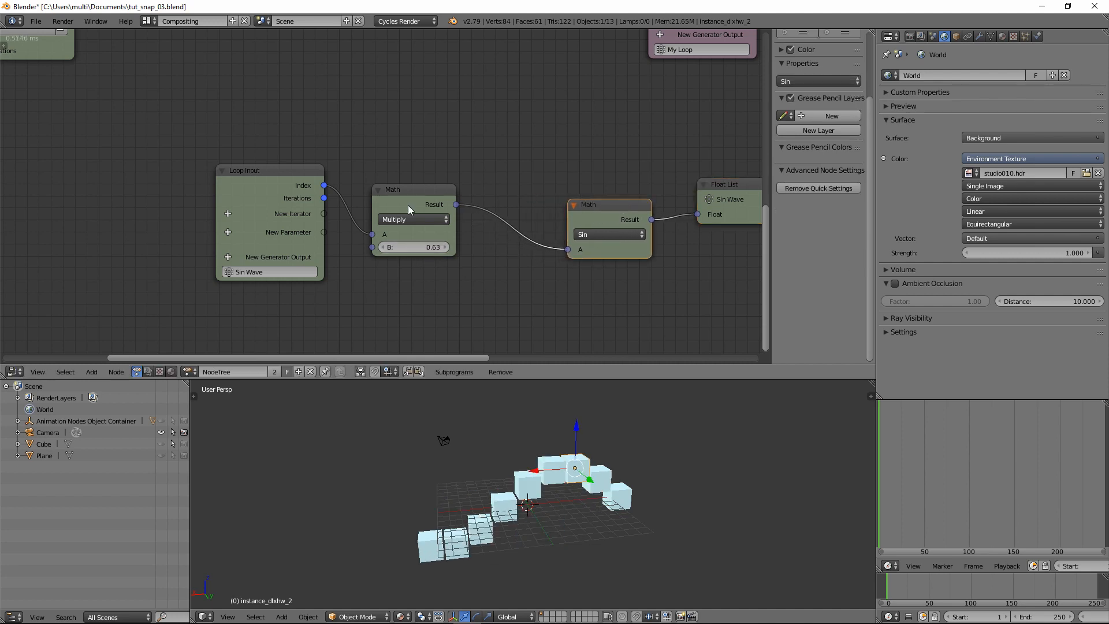
Move Loop Input and Multiply back, and insert a duplicated Math node before Sin, set to Add with B about 9.03.
left_click_drag(260, 178, 187, 178)
left_click_drag(424, 202, 338, 200)
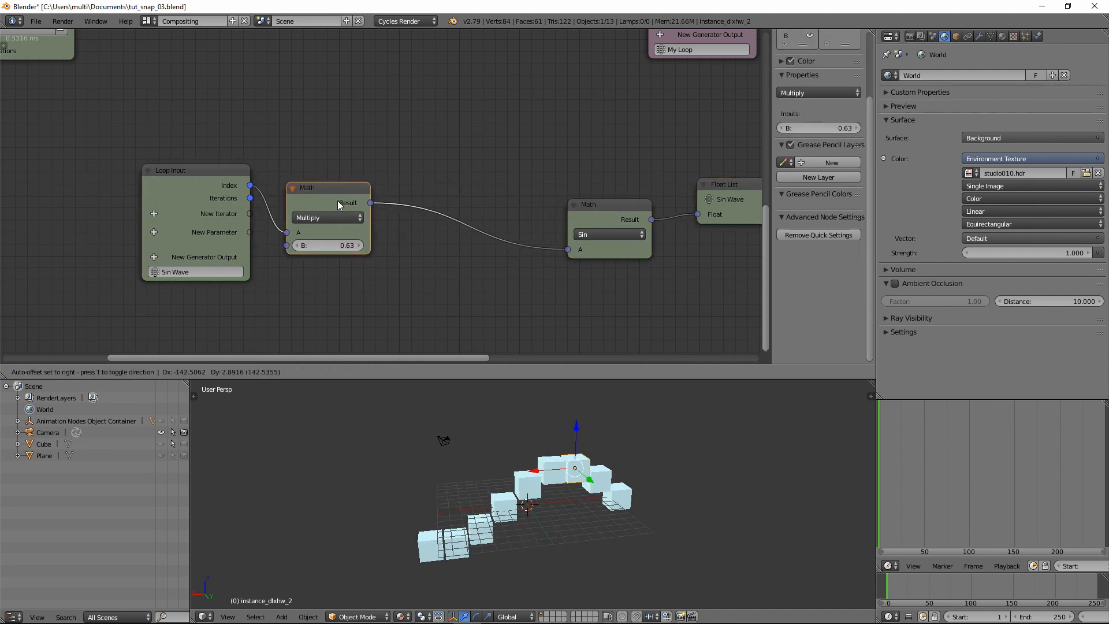
key("shift+d")
left_click(487, 206)
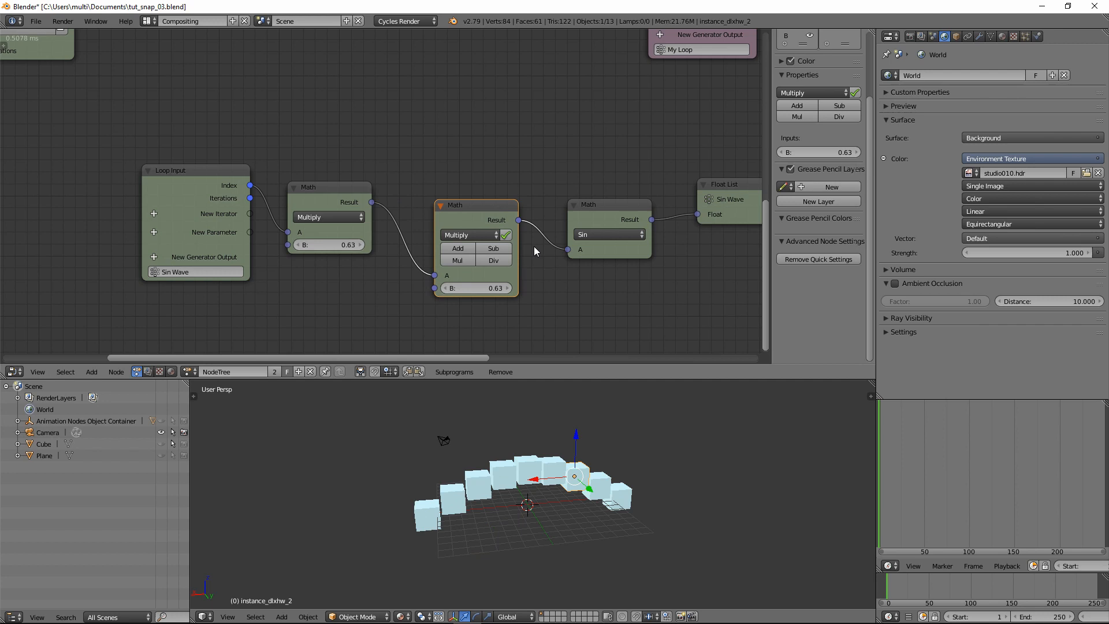
left_click(457, 248)
left_click_drag(463, 266, 476, 267)
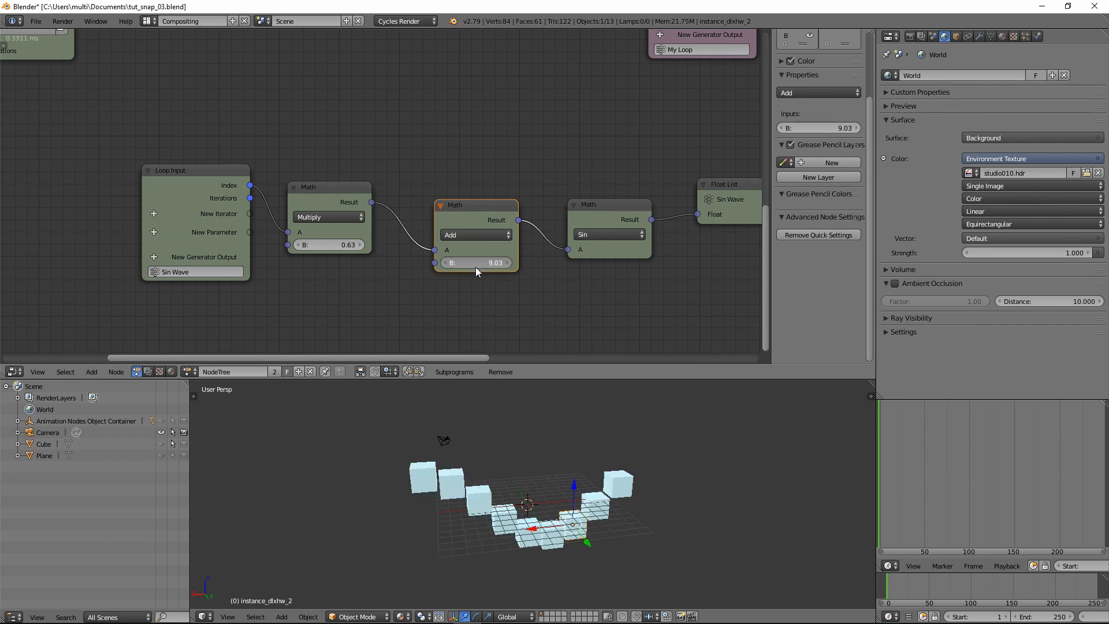
Create a Time Info node below the Multiply node and connect its Frame output to the Add node's B input.
left_click(99, 372)
mouse_move(109, 160)
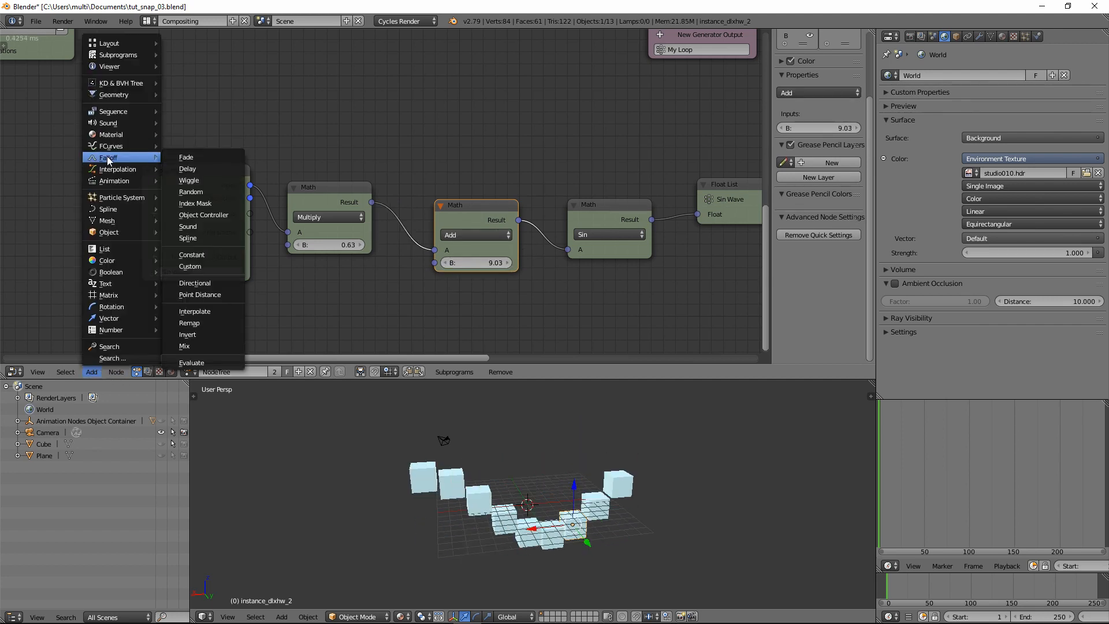
mouse_move(112, 180)
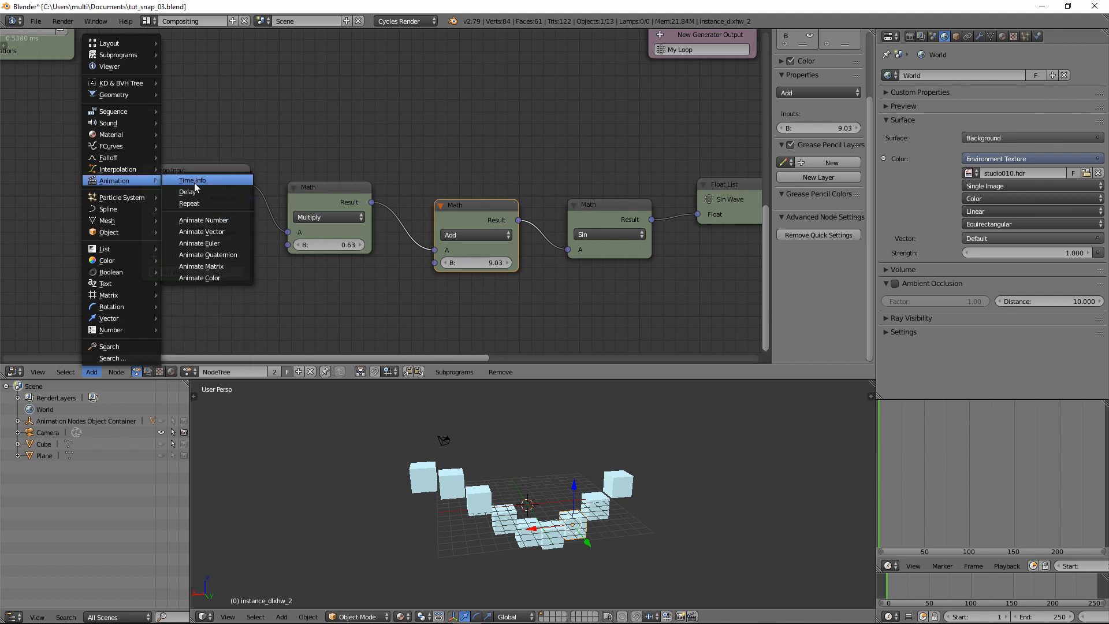
left_click(196, 181)
left_click(355, 312)
left_click_drag(364, 307, 435, 263)
Merge the graph editor area into the Properties editor and scrub the timeline to frame 11.
left_click_drag(883, 512, 893, 510)
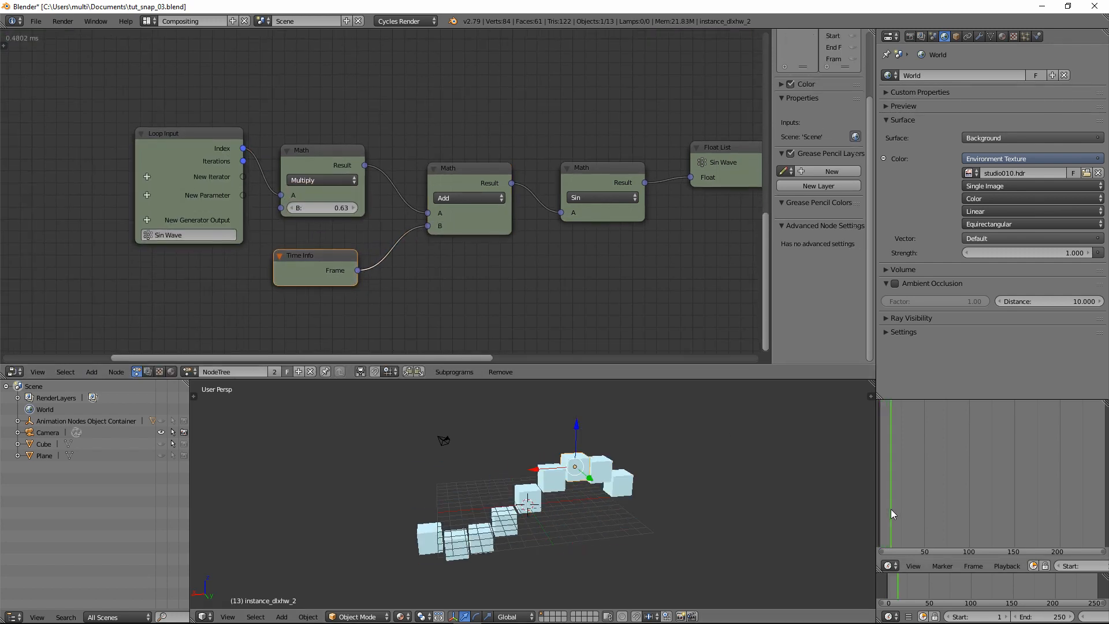
left_click_drag(879, 400, 919, 546)
left_click_drag(895, 584, 896, 584)
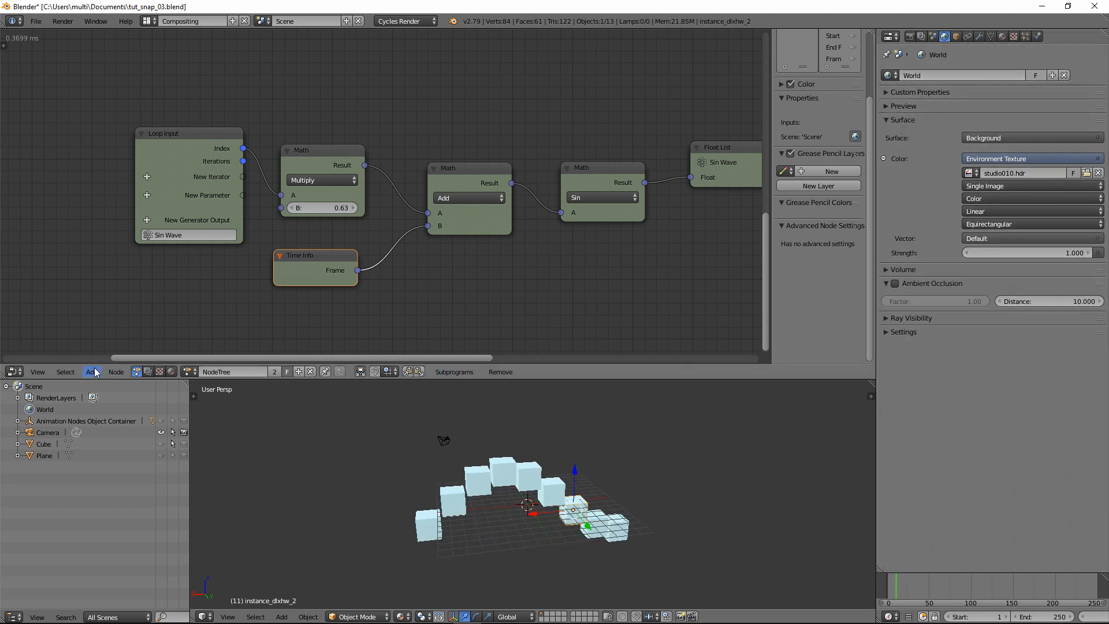
Duplicate the Add Math node onto the link between Time Info and Add, set to Multiply with B 0.10.
left_click(472, 177)
key("shift+d")
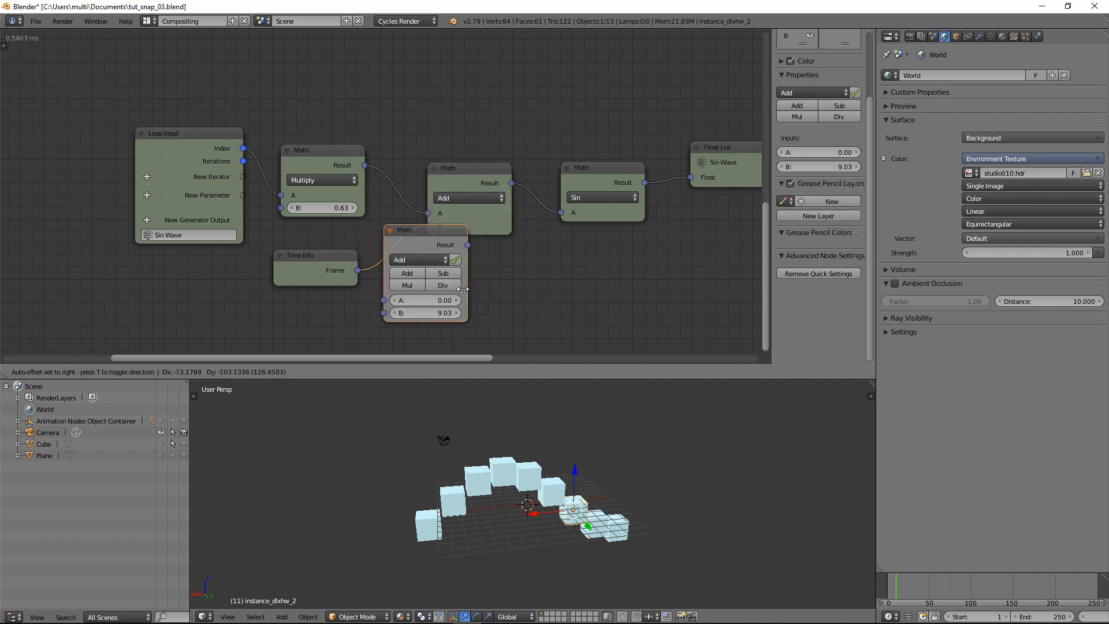
left_click(462, 310)
left_click(428, 296)
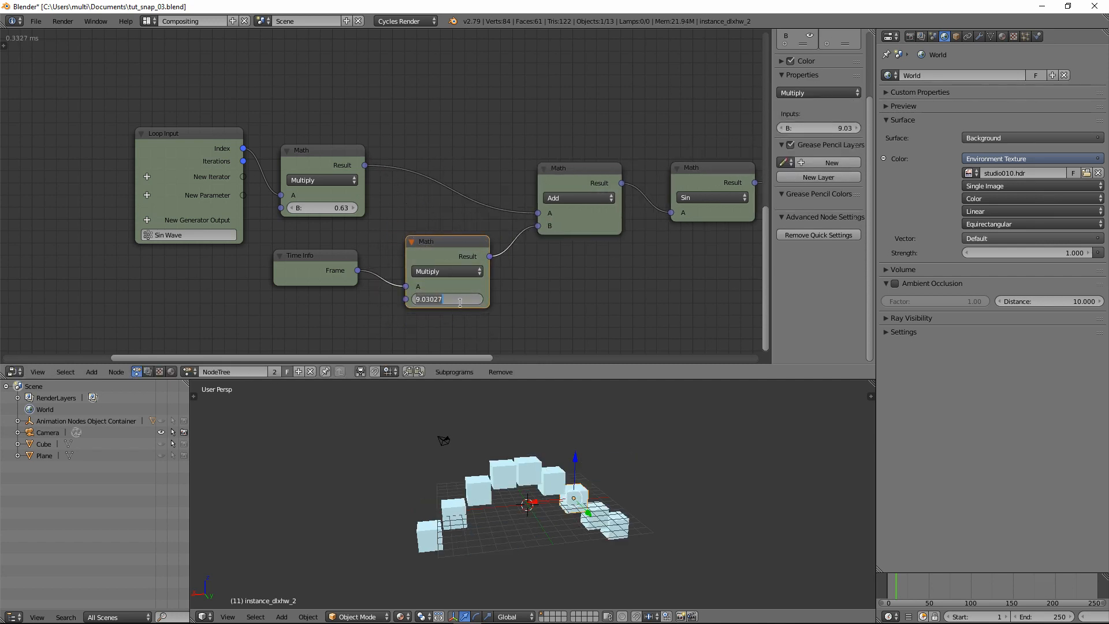
key("Return")
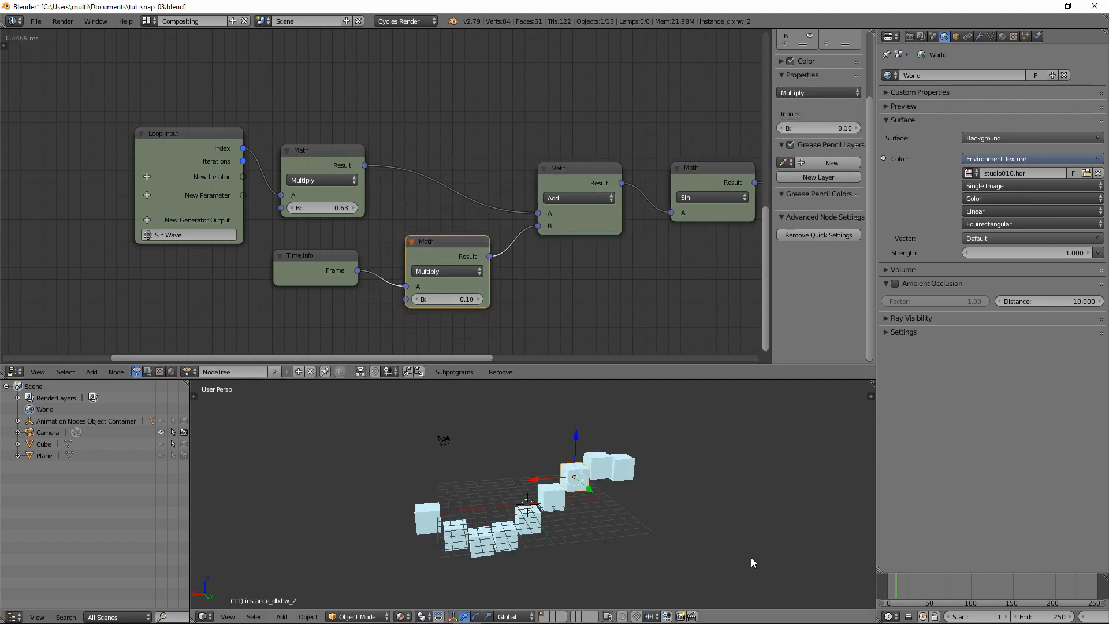
Play the animation, set Offset Matrix's Z translation to 6, and stop playback.
key("alt+a")
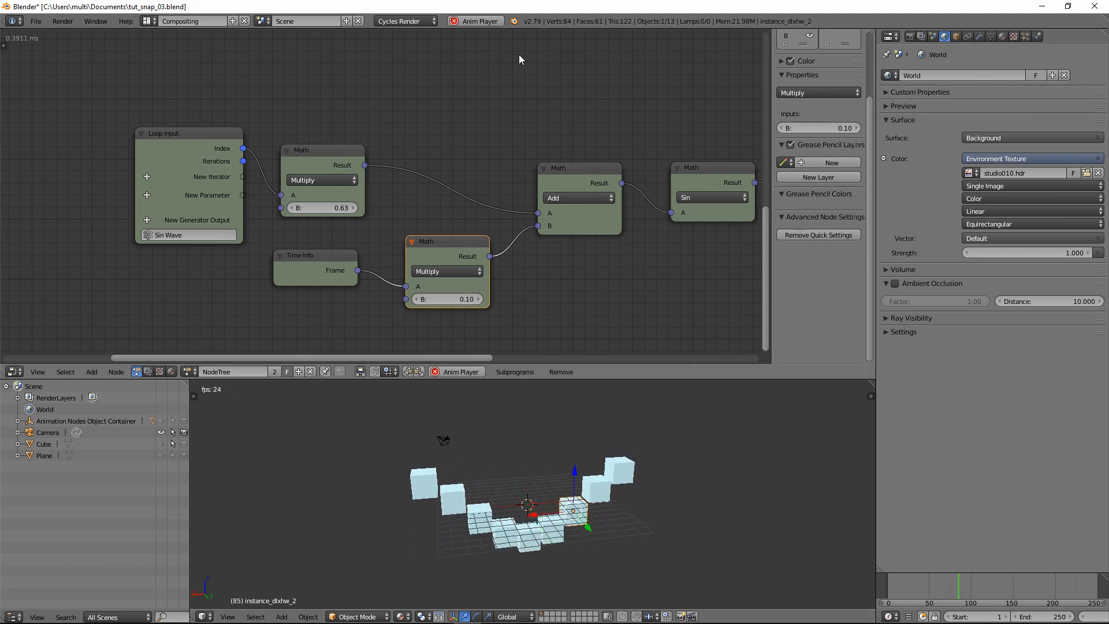
middle_click_drag(620, 137, 369, 206)
left_click_drag(369, 206, 375, 209)
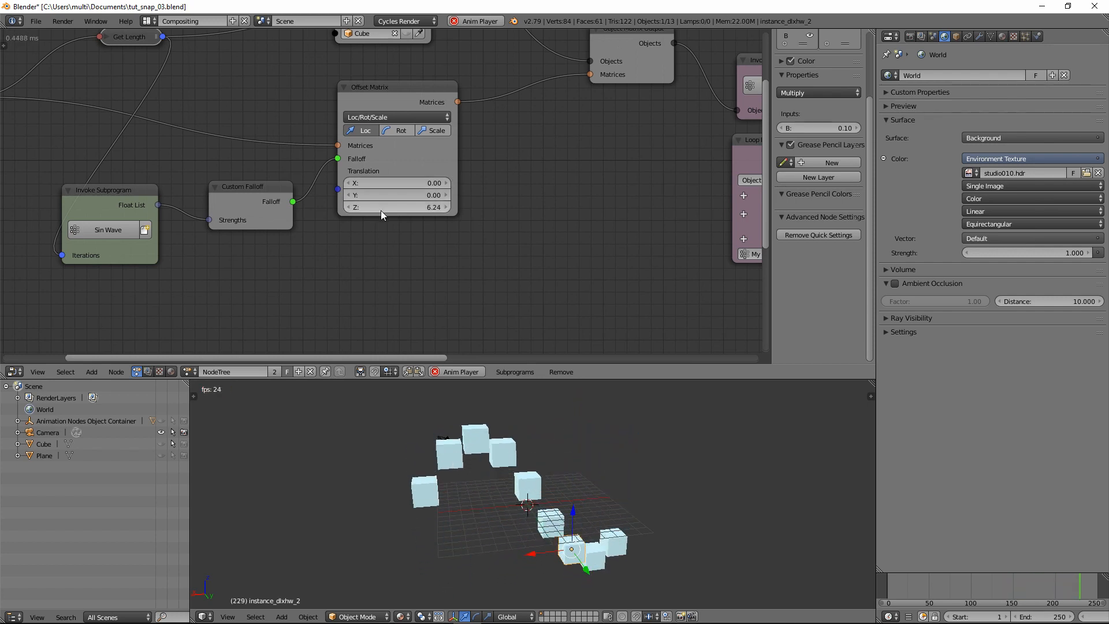
left_click(426, 207)
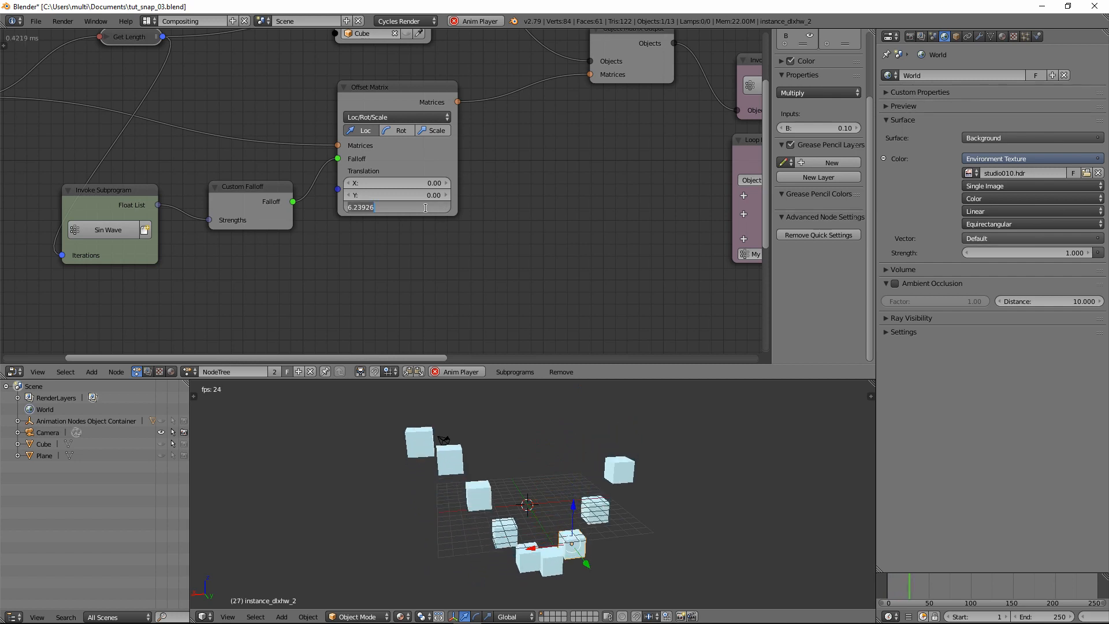
type("6")
key("Return")
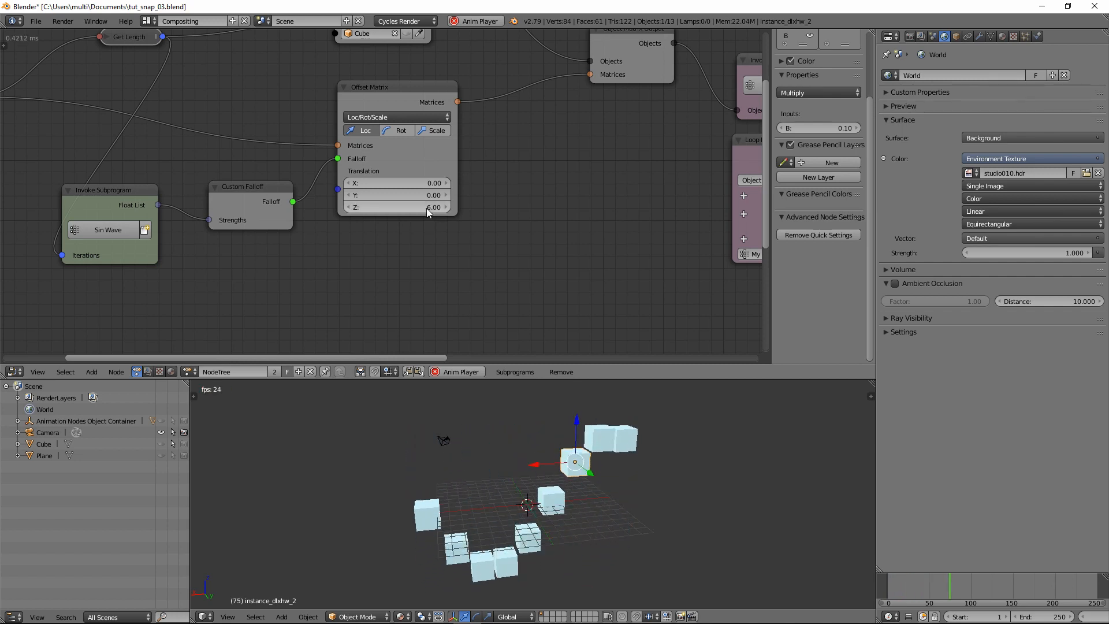
scroll(652, 249, "down", 2)
middle_click_drag(691, 250, 550, 291)
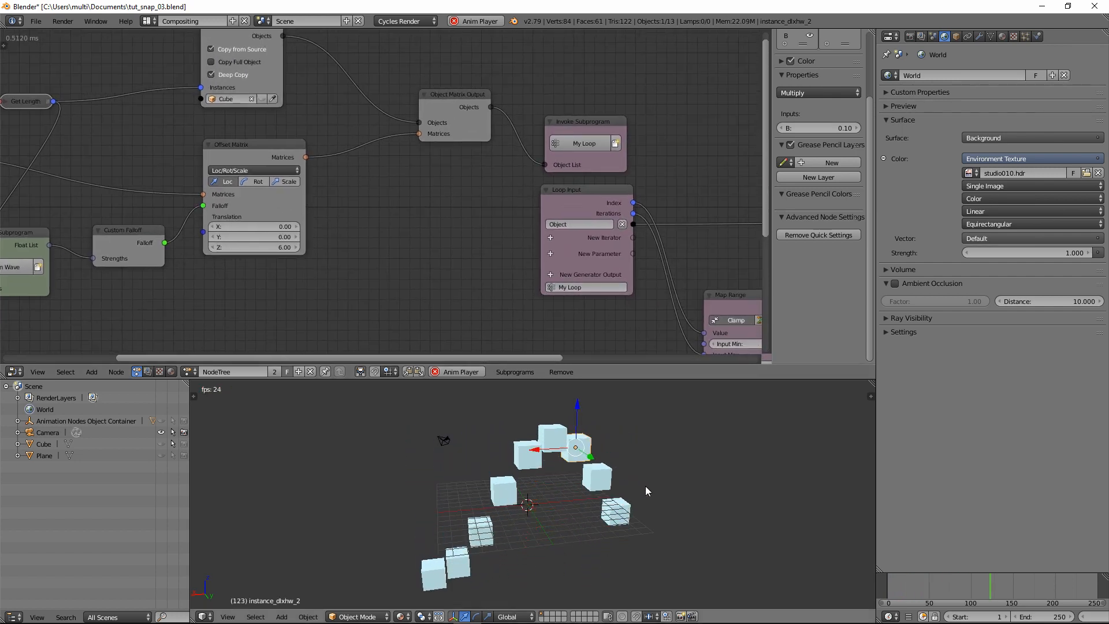
key("alt+a")
Move Set Vertex Color up out of the way and place a Boolean Compare node between My Loop's Loop Input and it.
middle_click_drag(699, 233, 271, 210)
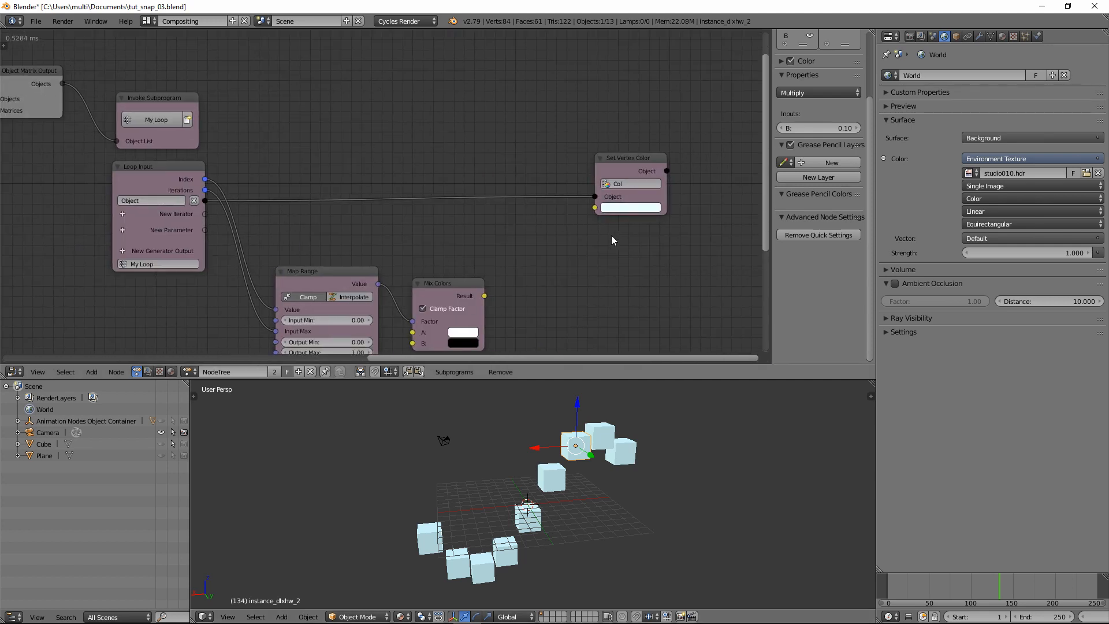
middle_click_drag(514, 273, 546, 246)
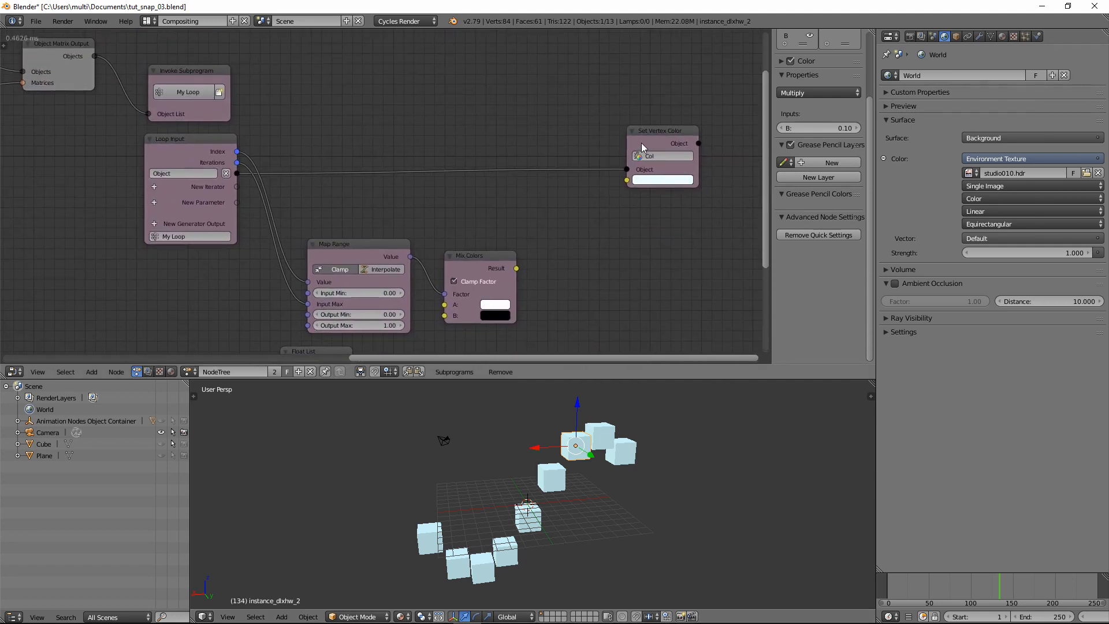
left_click_drag(643, 144, 660, 103)
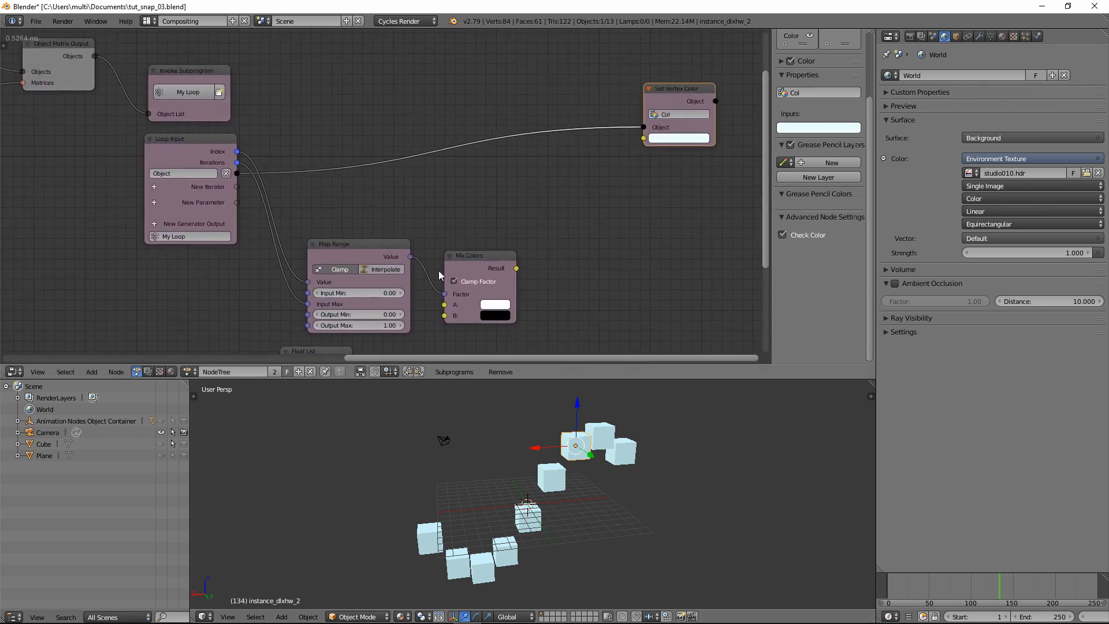
left_click(91, 372)
mouse_move(116, 275)
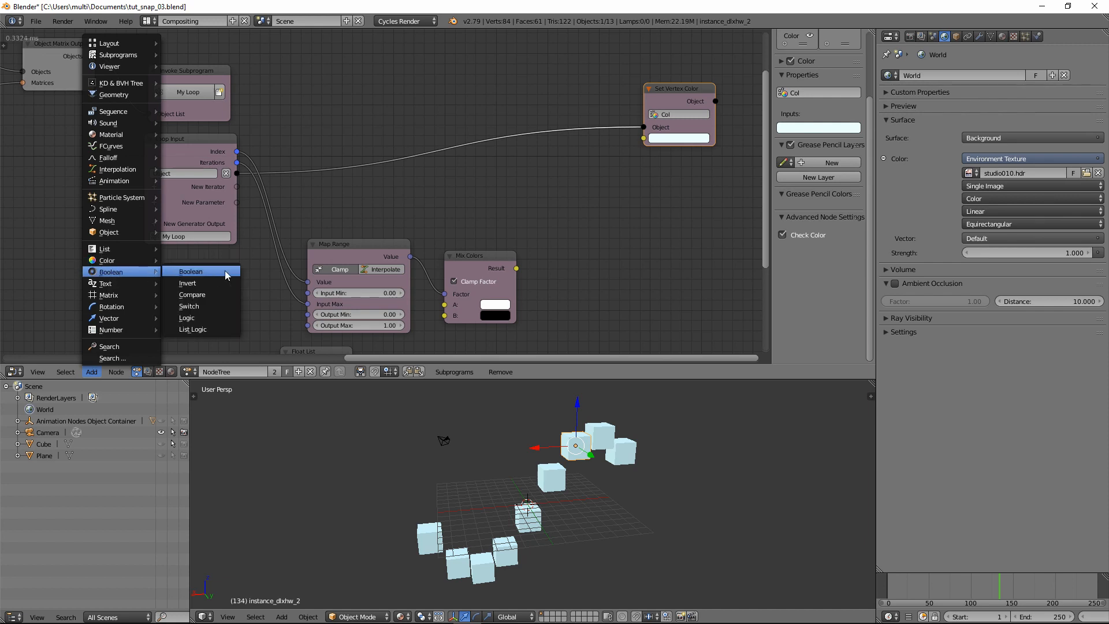
left_click(192, 295)
left_click(474, 165)
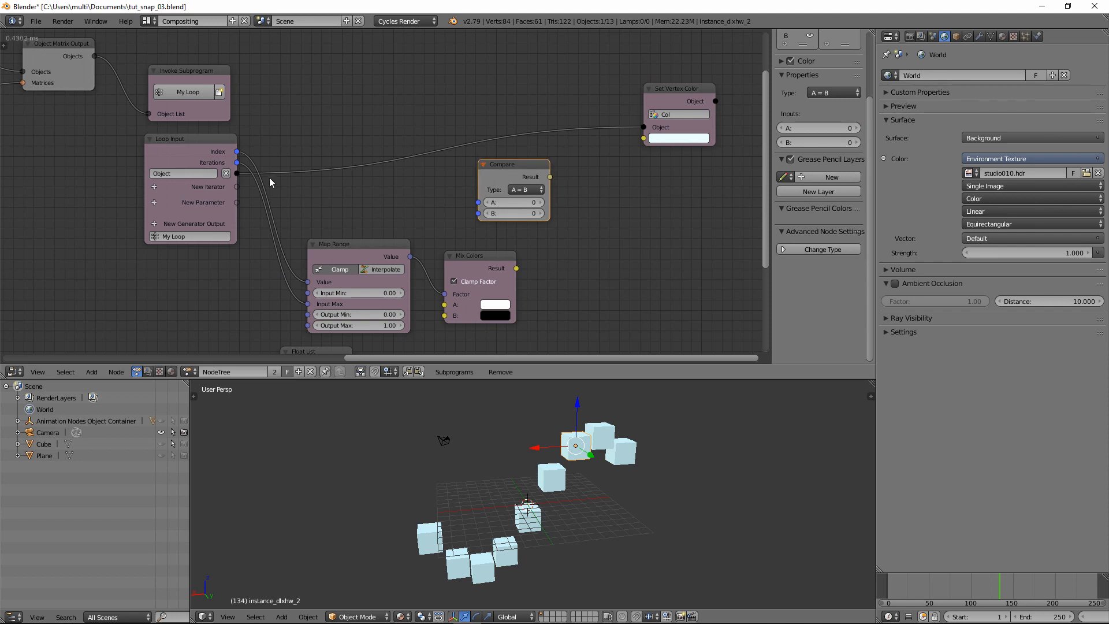
Place a Decompose Matrix node below Object Matrix Output and feed it Offset Matrix's Matrices output.
middle_click_drag(263, 235, 391, 268)
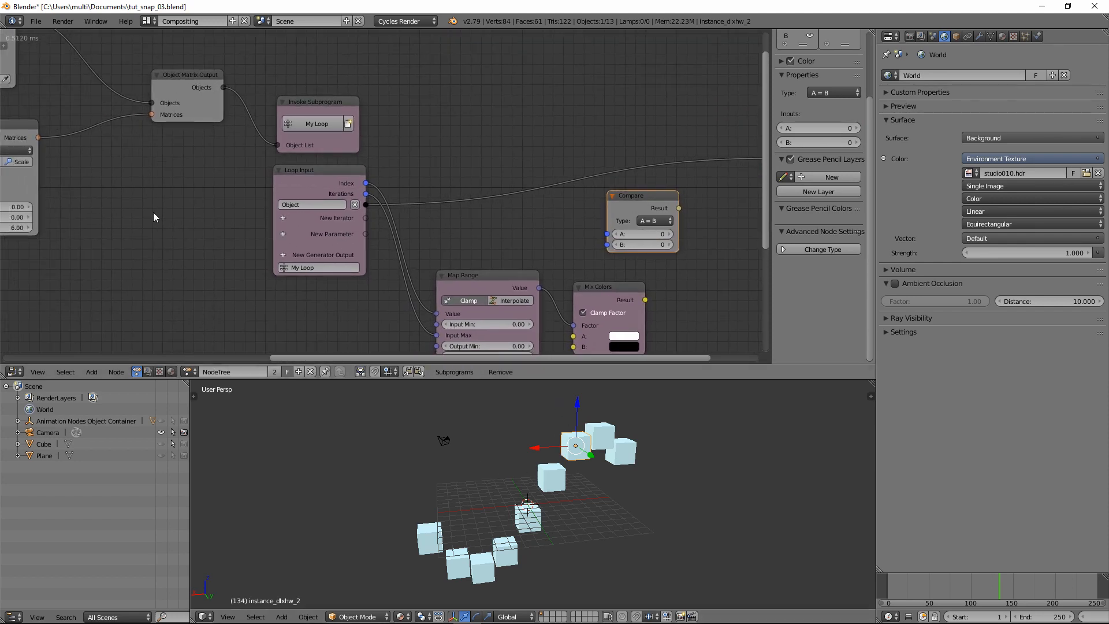
middle_click_drag(155, 216, 341, 282)
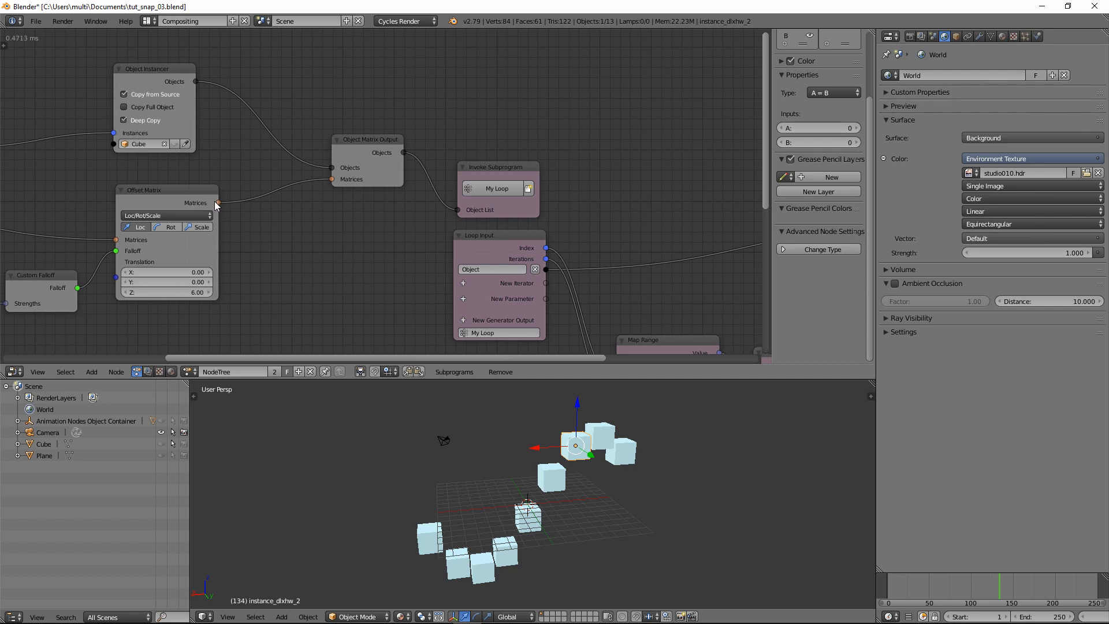
left_click_drag(218, 203, 362, 265)
left_click(92, 372)
mouse_move(116, 295)
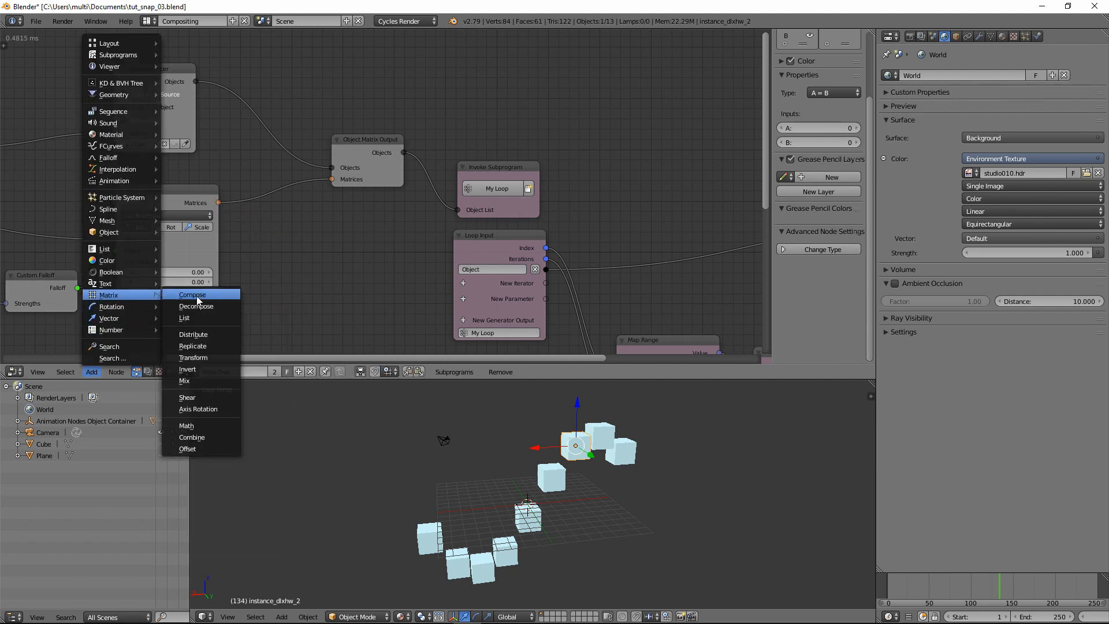
left_click(196, 306)
left_click(289, 224)
left_click_drag(218, 203, 283, 275)
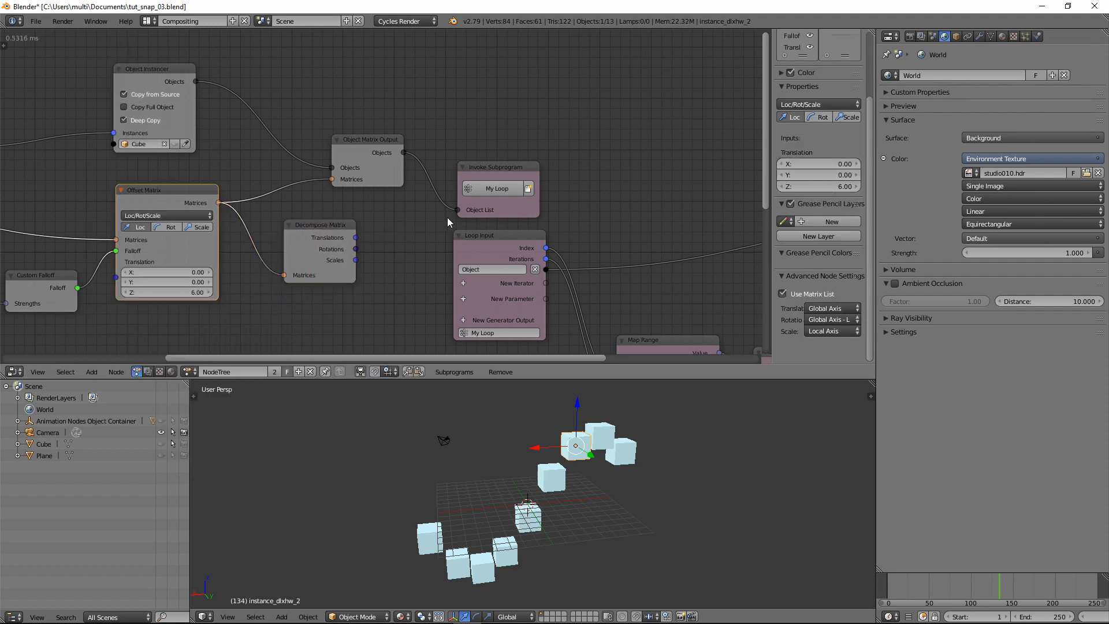
Give My Loop a Vector List iterator, connect Decompose Matrix's Translations to it, and move the My Loop Invoke Subprogram node up.
left_click(463, 284)
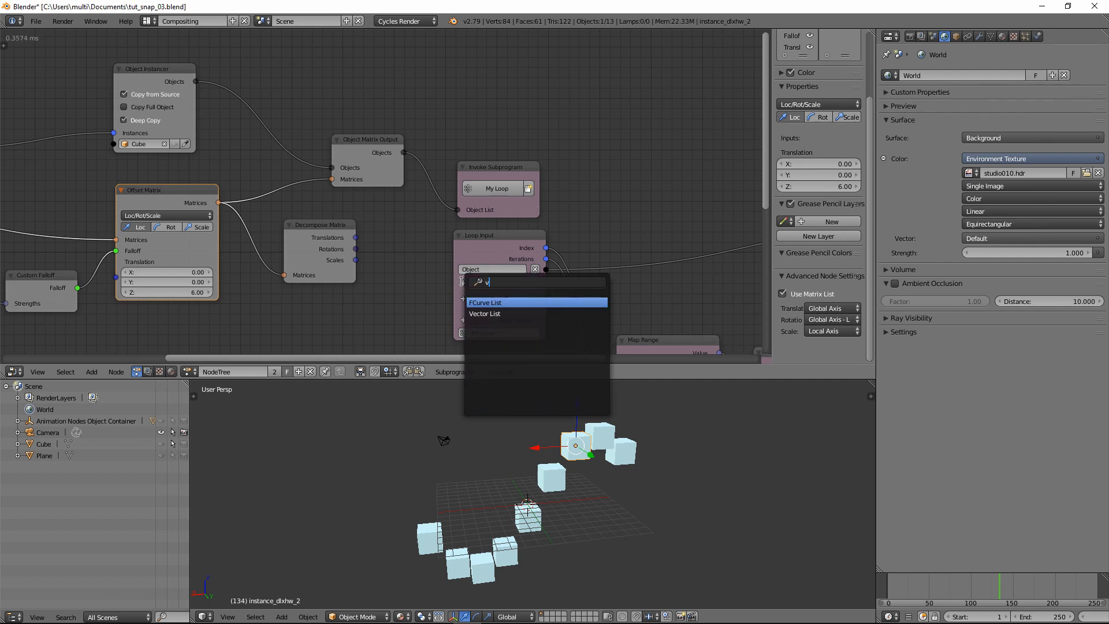
key("Return")
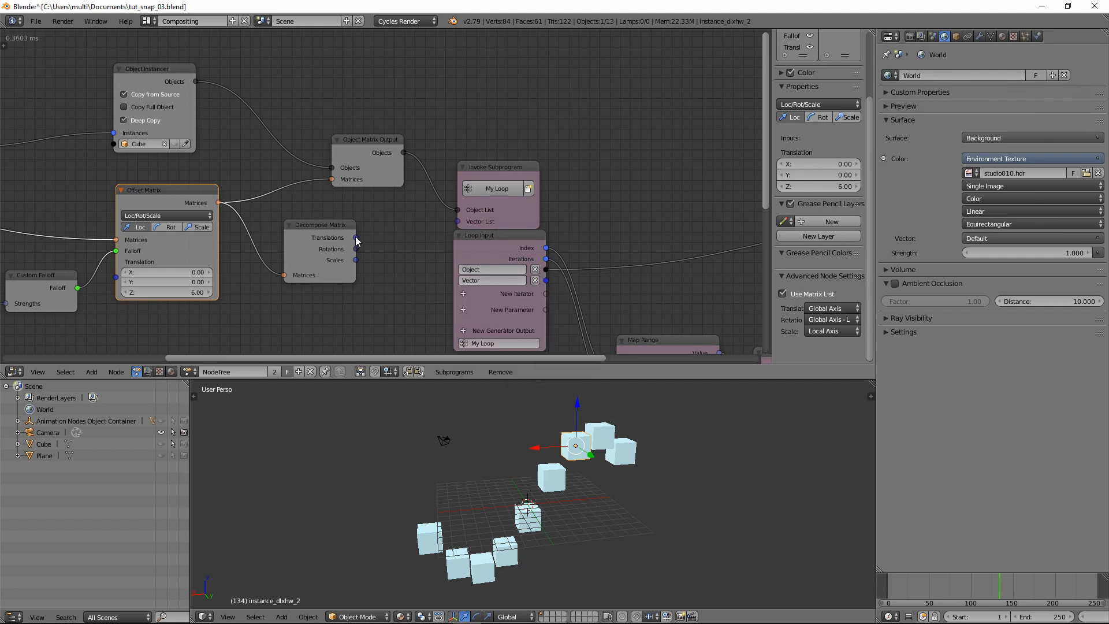
left_click_drag(356, 241, 457, 221)
left_click_drag(484, 167, 483, 143)
Move the Map Range and Mix Colors nodes down to make room below the Compare node.
middle_click_drag(522, 212, 249, 110)
middle_click_drag(415, 247, 414, 218)
left_click(350, 336)
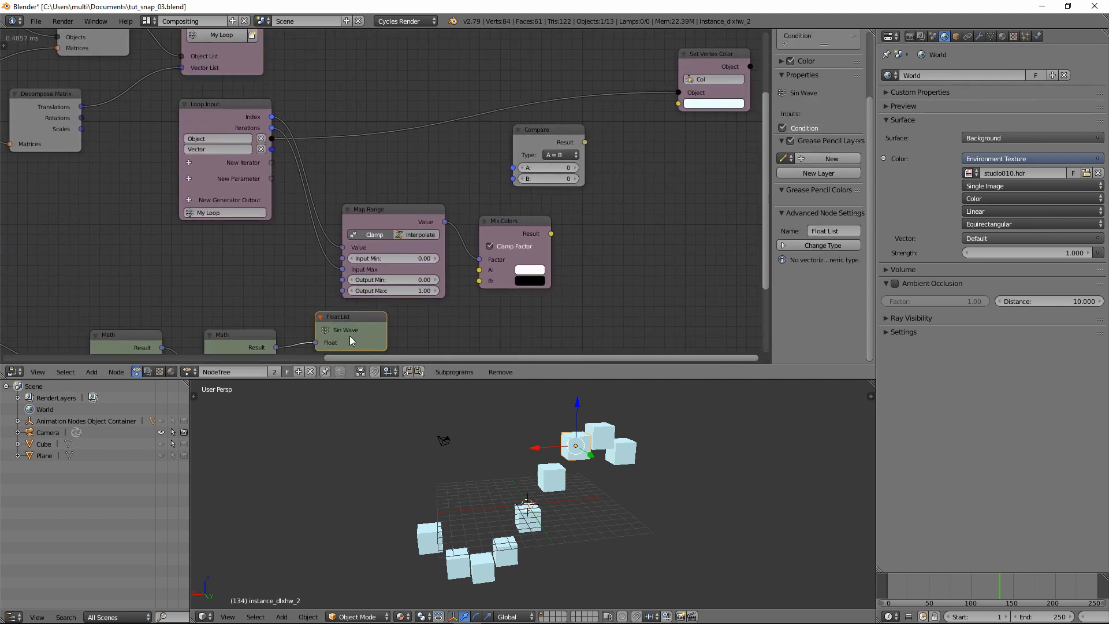
left_click_drag(396, 219, 404, 281)
left_click_drag(522, 221, 533, 293)
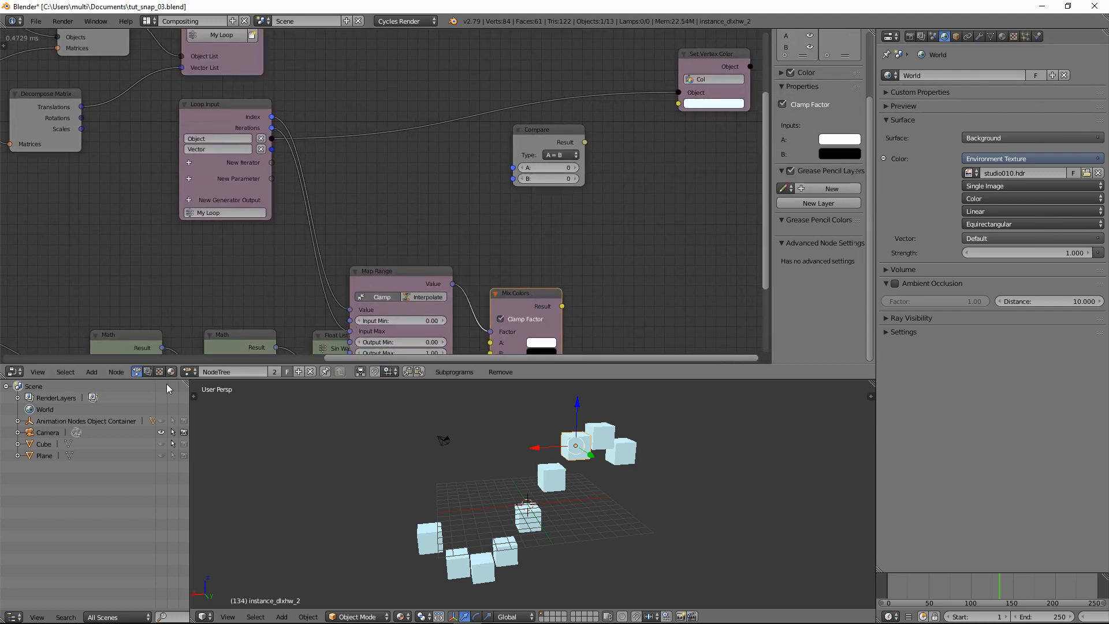
Create a Separate Vector node before Compare and connect Loop Input's Vector output to it.
left_click(92, 372)
mouse_move(133, 319)
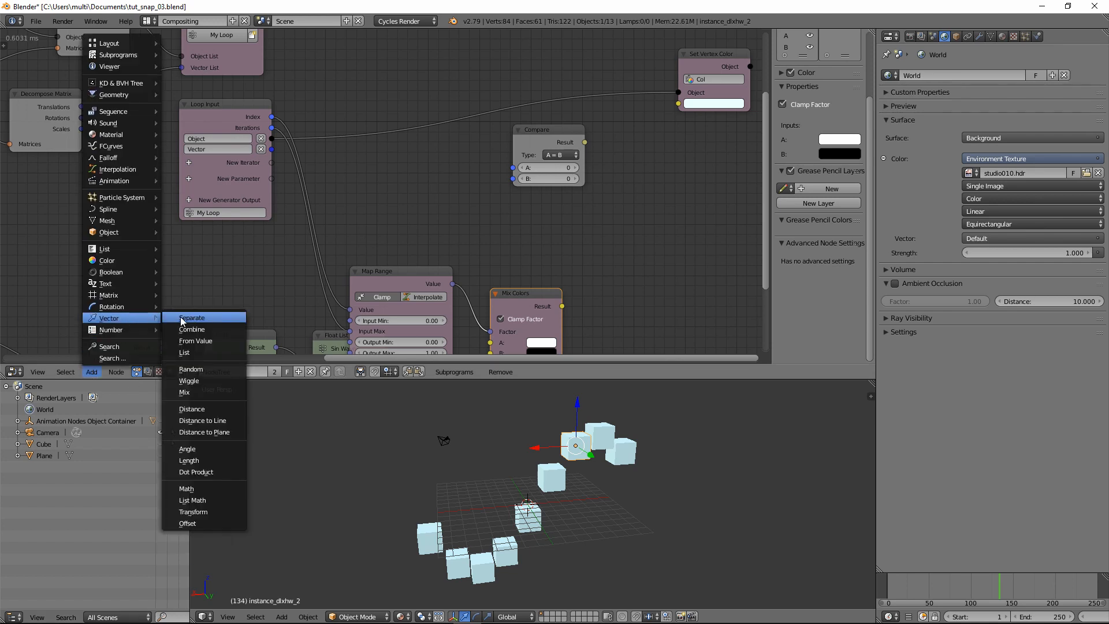
left_click(197, 319)
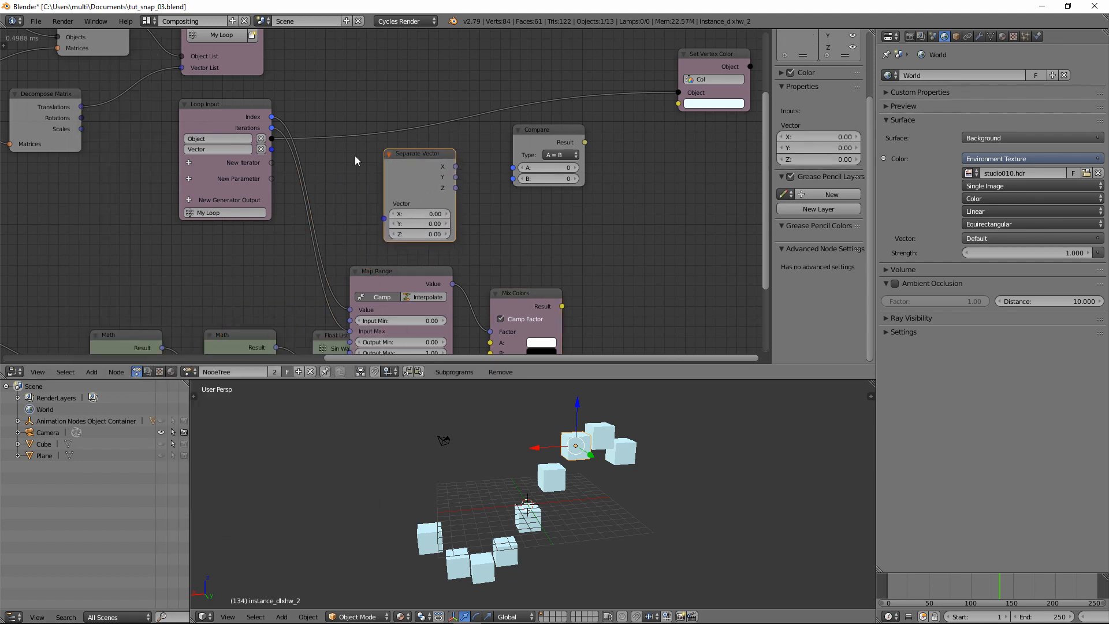
left_click_drag(272, 149, 385, 218)
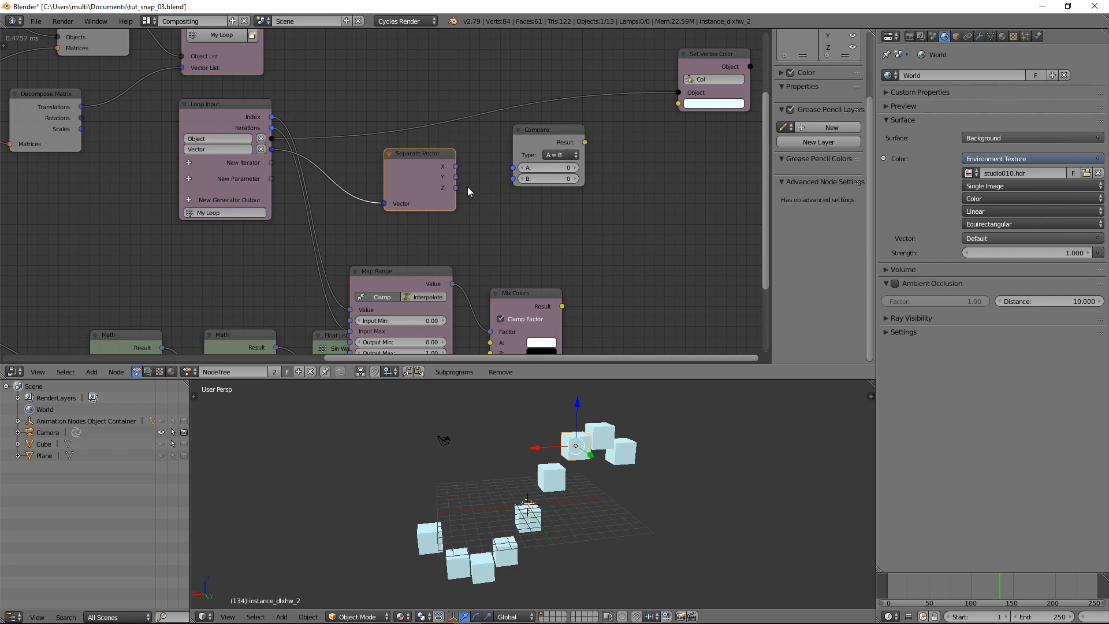
Connect Separate Vector's Z output to Compare's A input, set the comparison to A < B, and set B to 1.92.
left_click_drag(457, 187, 543, 173)
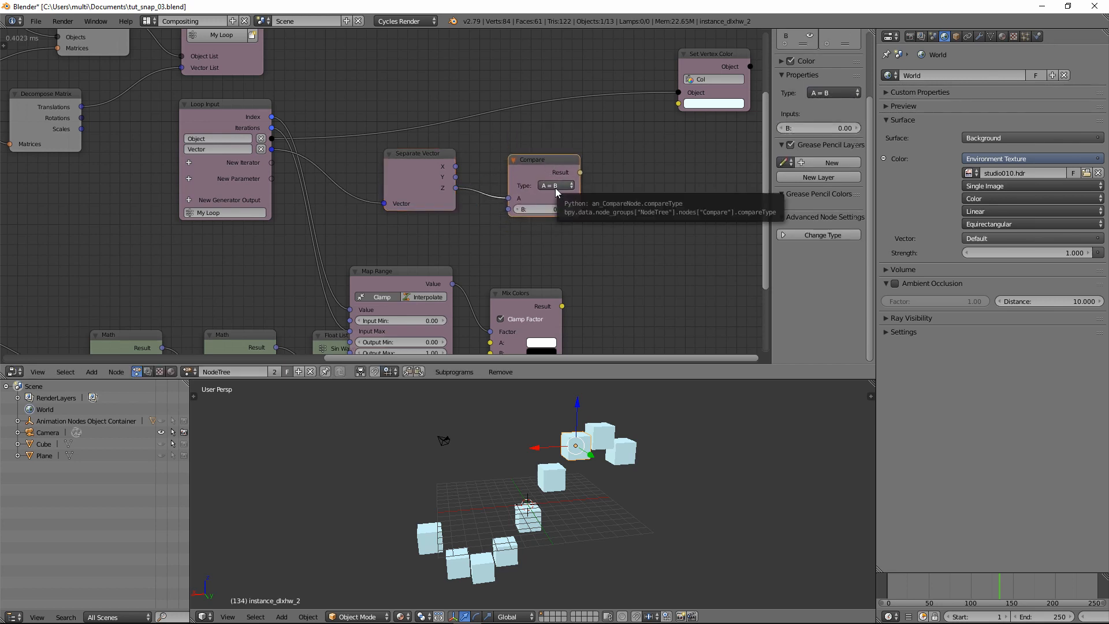
left_click(556, 187)
left_click(560, 151)
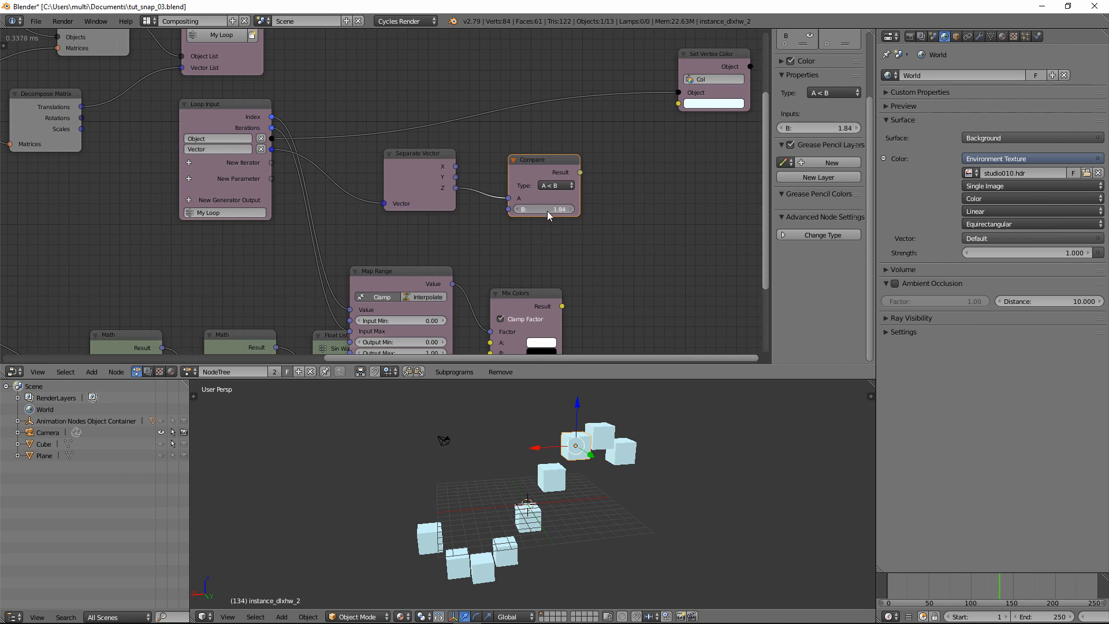
left_click_drag(556, 212, 560, 212)
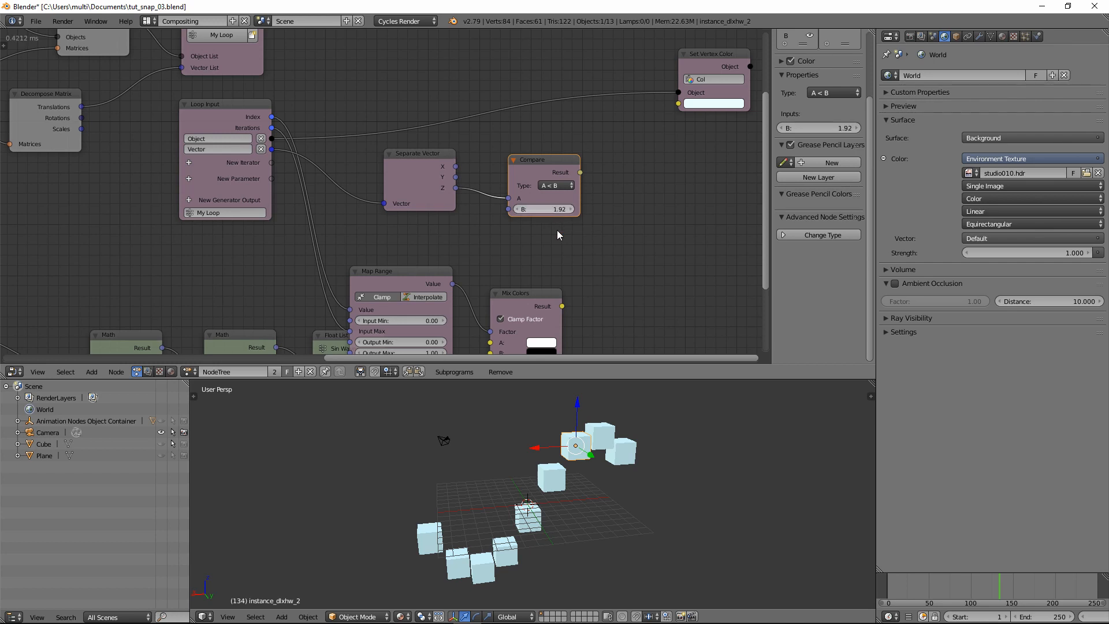
Add a Boolean Switch node after the Compare node and change its data type to Color.
left_click(91, 372)
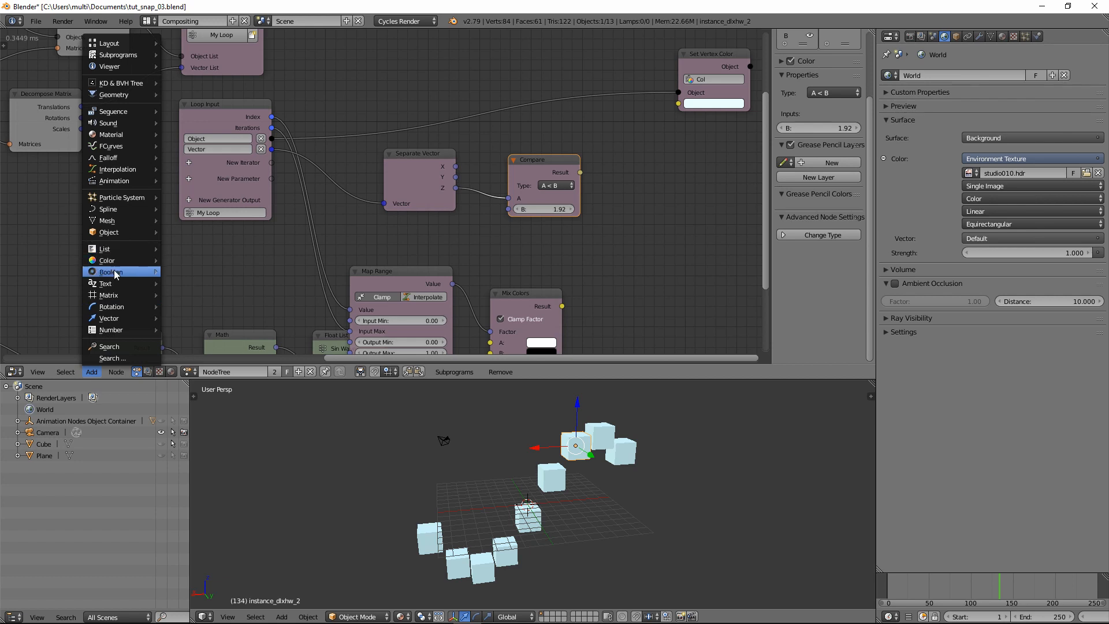
mouse_move(121, 272)
left_click(189, 306)
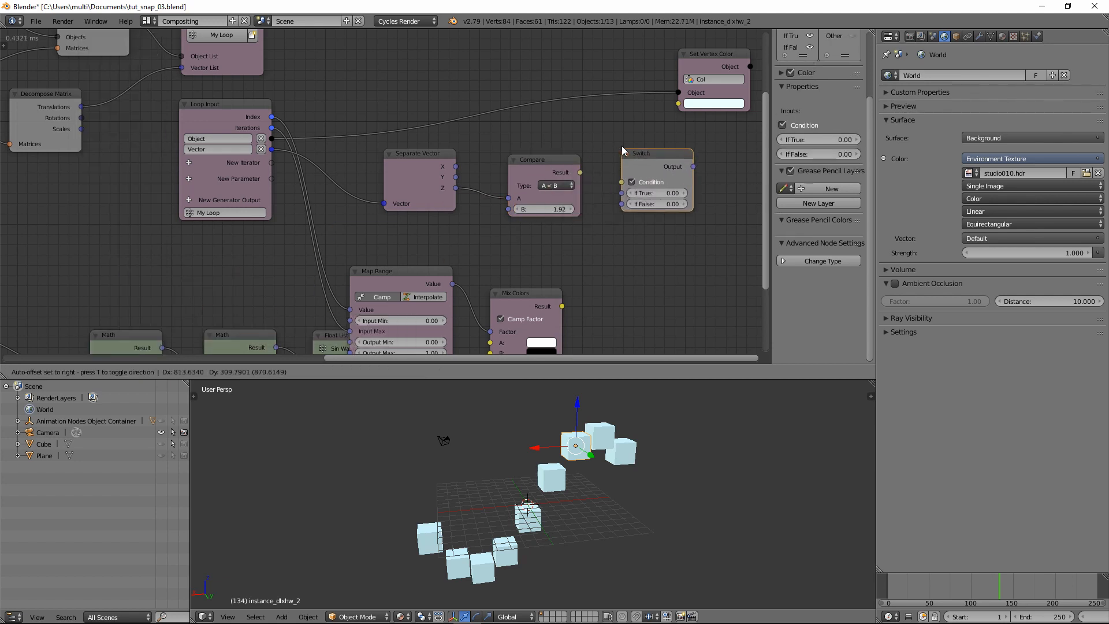
left_click(820, 261)
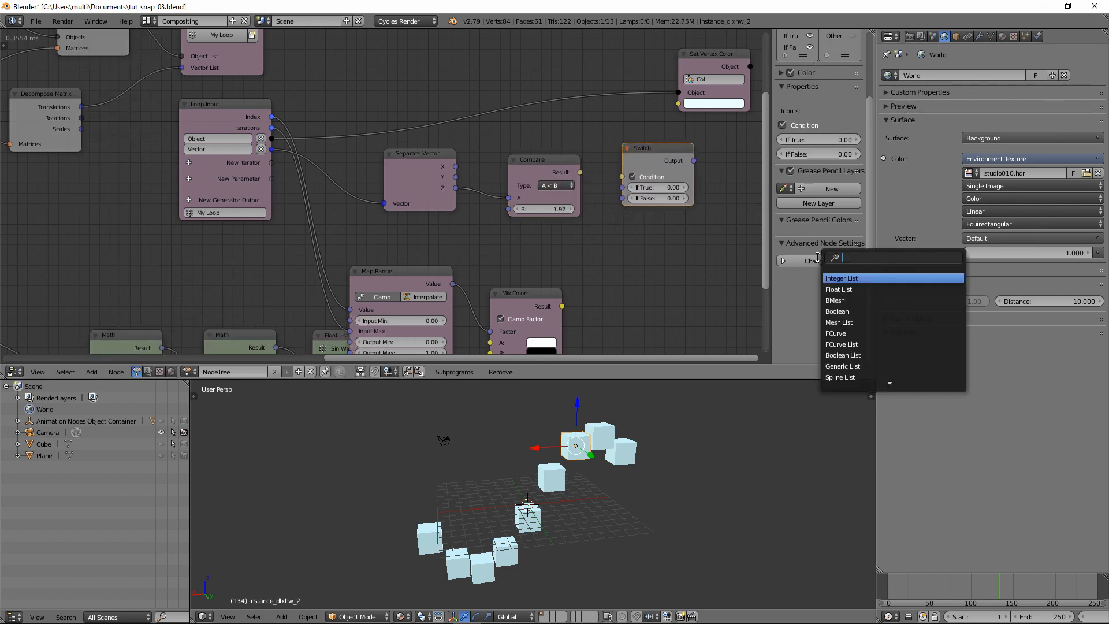
type("col")
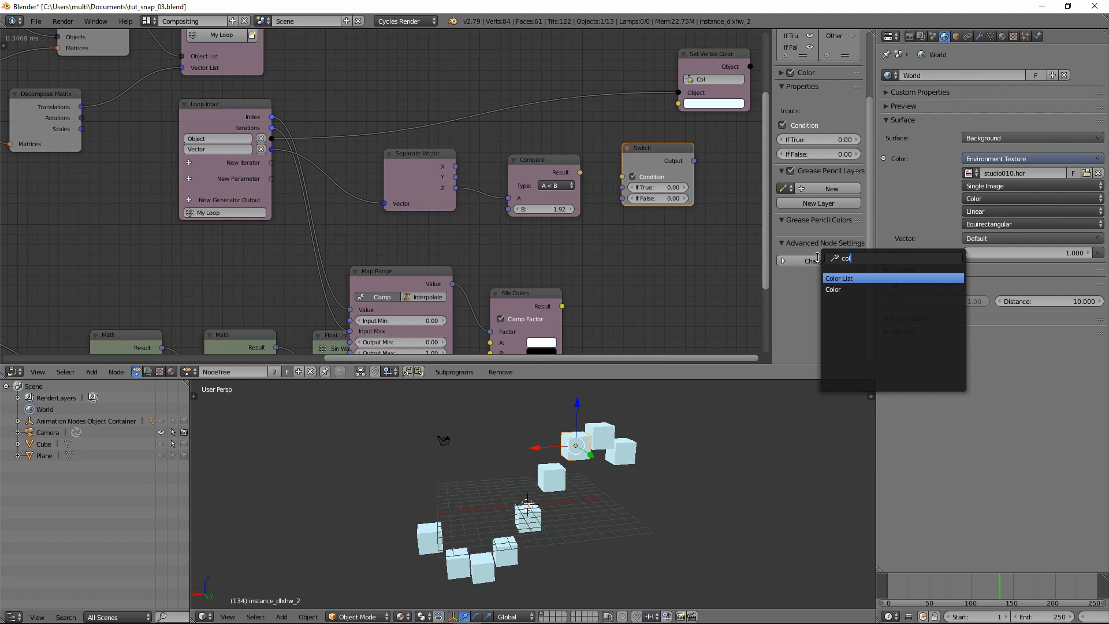
key("Down")
key("Return")
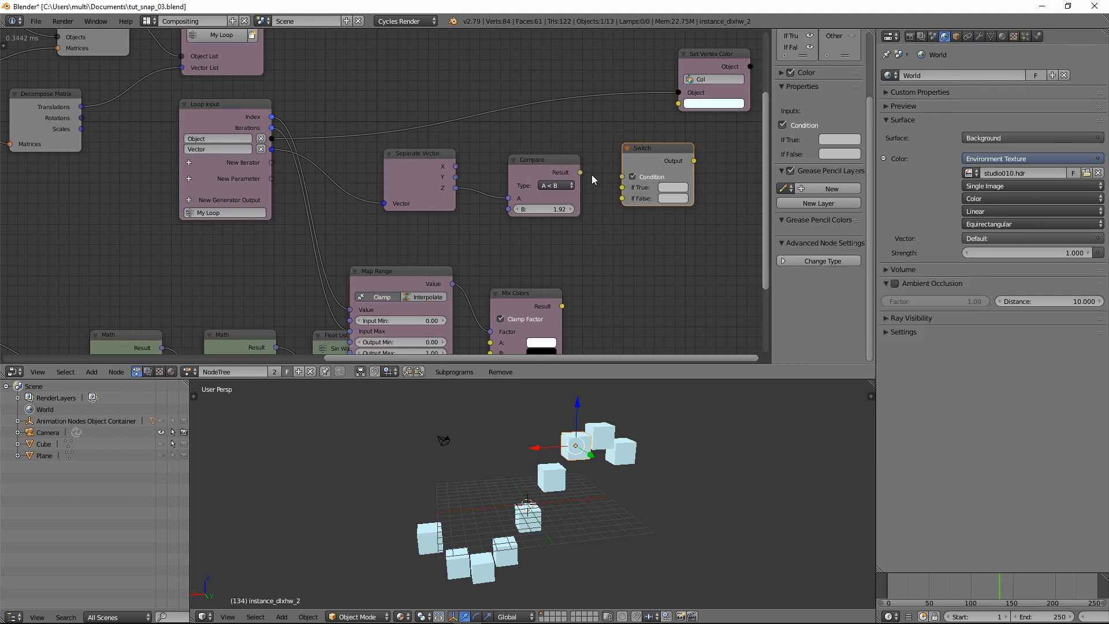
Connect Compare's Result to Switch's Condition, and Switch's Output to Set Vertex Color's Color input, spacing the nodes apart.
left_click_drag(580, 172, 623, 176)
middle_click_drag(710, 75, 597, 81)
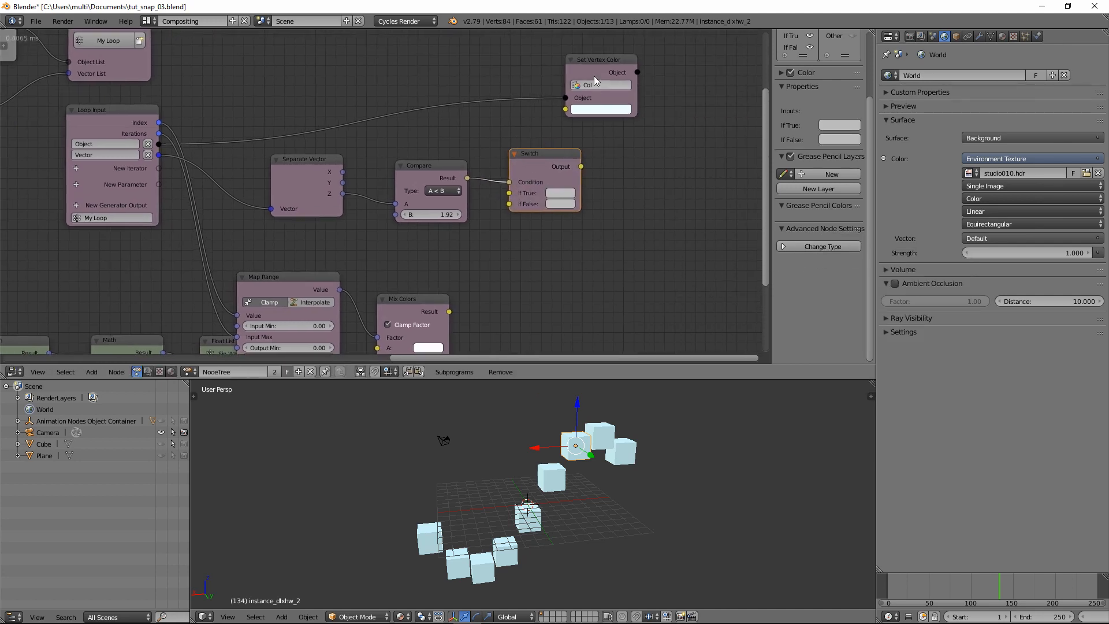
left_click_drag(595, 80, 680, 91)
left_click_drag(581, 167, 650, 119)
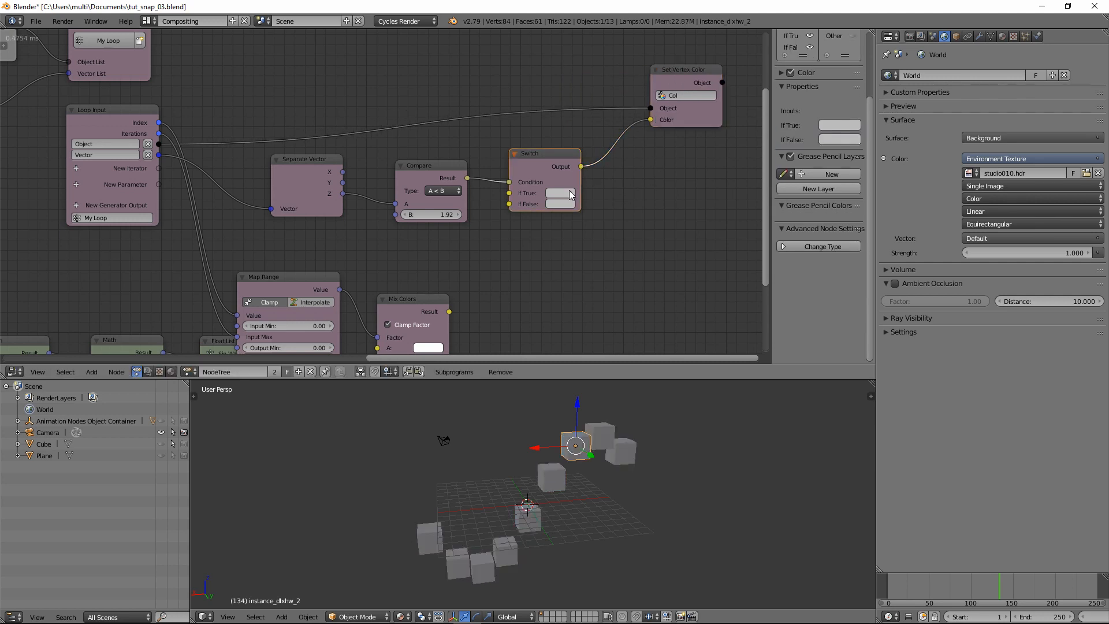
Set the Switch node's If True colour to white and its If False colour to black.
left_click(559, 194)
left_click_drag(636, 74, 635, 235)
left_click(561, 204)
Set Compare's B threshold to 2.08 and scrub the timeline to frame 74 to check the black and white cubes.
middle_click_drag(629, 448, 646, 464)
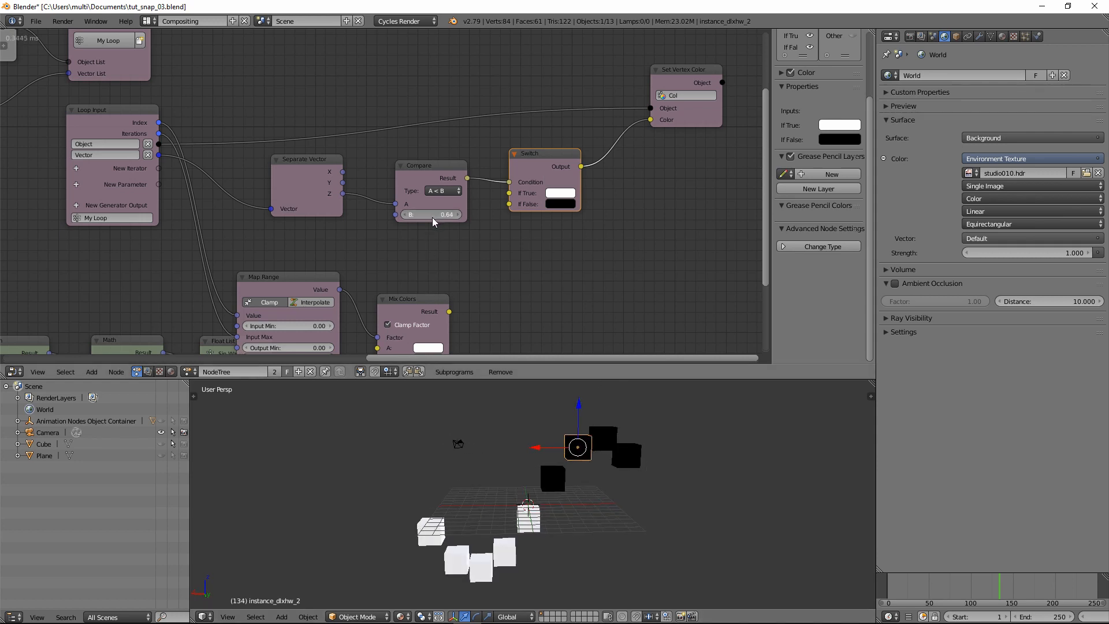
left_click_drag(440, 219, 433, 220)
left_click_drag(1006, 582, 949, 595)
mouse_move(586, 474)
middle_mouse_down()
mouse_move(676, 485)
mouse_move(575, 492)
middle_mouse_up()
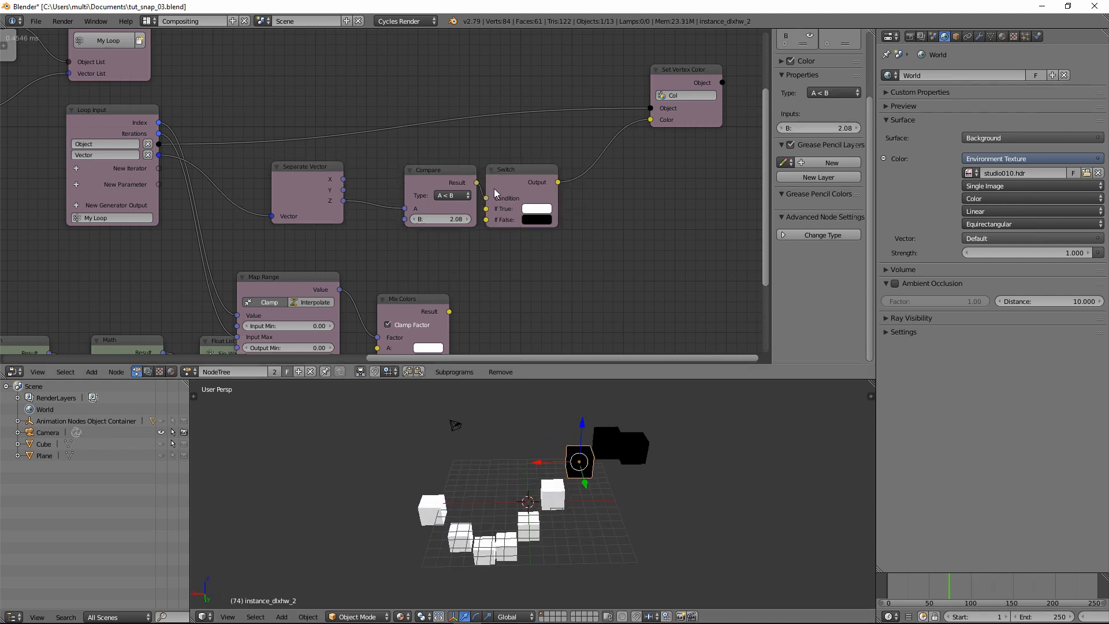
Delete the Compare and Switch nodes from the loop.
key("x")
left_click(517, 168)
key("x")
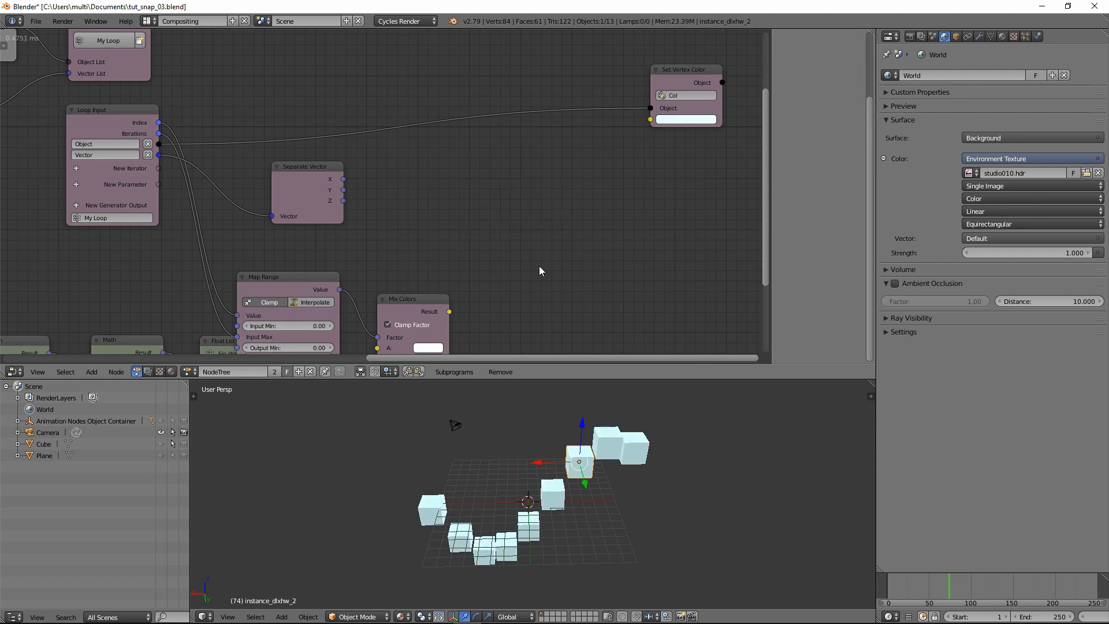
Move the Map Range and Mix Colors nodes up into a row following the Separate Vector node.
left_click_drag(404, 304, 540, 264)
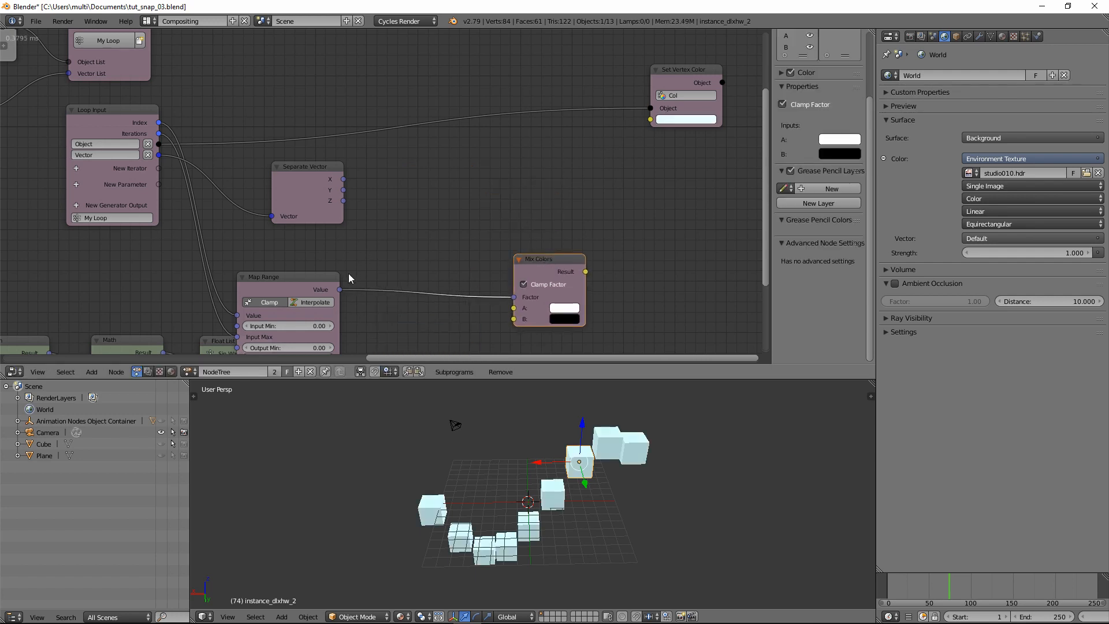
left_click_drag(334, 278, 484, 223)
left_click_drag(539, 266, 577, 248)
Cut the links from Loop Input to Map Range, lower Separate Vector, and connect its Z output to Map Range's Value.
left_click_drag(324, 169, 322, 170)
left_click_drag(356, 244, 341, 286, "ctrl")
left_click_drag(319, 182, 287, 227)
left_click_drag(311, 246, 384, 261)
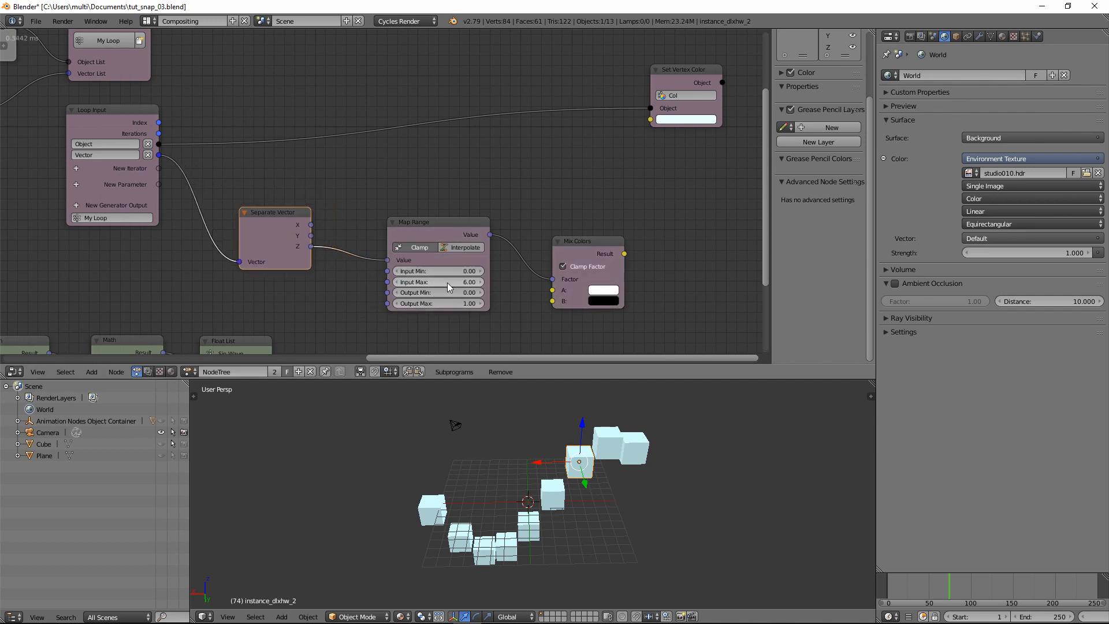
Connect Mix Colors' Result to Set Vertex Color's Color input and tidy the positions of Mix Colors and Map Range.
left_click_drag(623, 253, 641, 119)
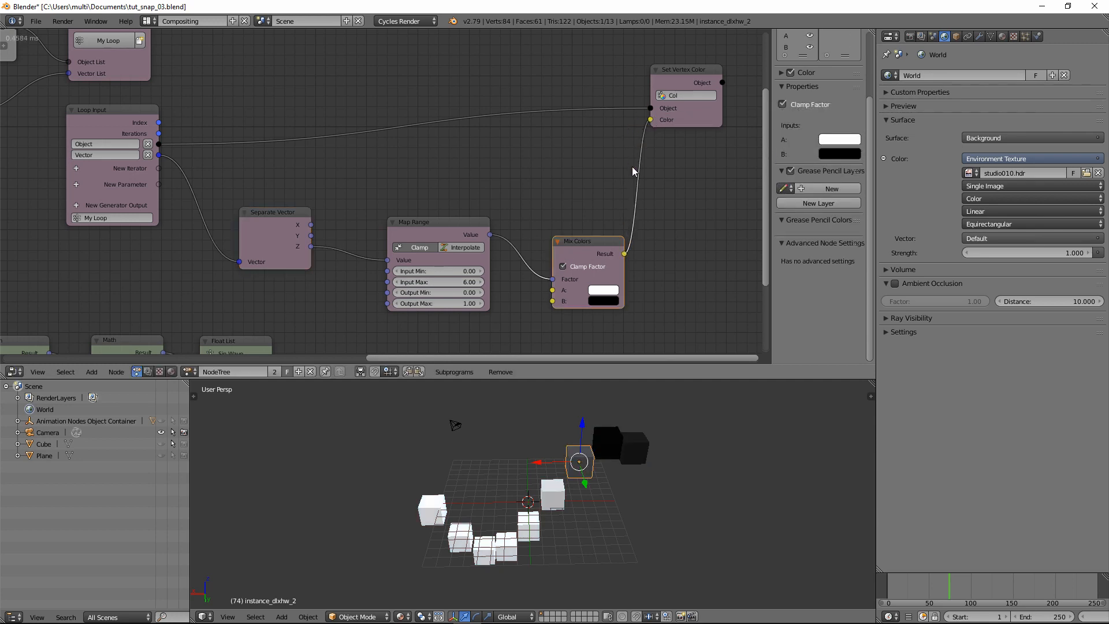
left_click_drag(593, 236, 561, 215)
left_click_drag(420, 234, 388, 213)
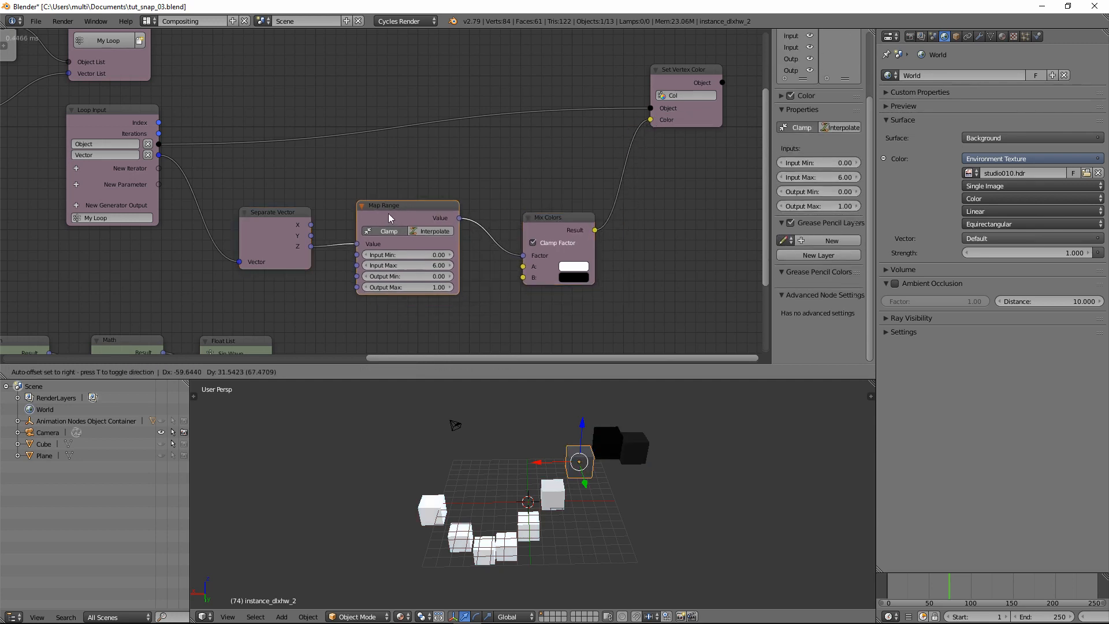
Scrub the timeline to frame 123 to check the cubes' height-based shading.
middle_click_drag(396, 320, 342, 256)
mouse_move(538, 531)
middle_mouse_down()
mouse_move(544, 464)
mouse_move(546, 516)
middle_mouse_up()
left_click_drag(902, 584, 990, 570)
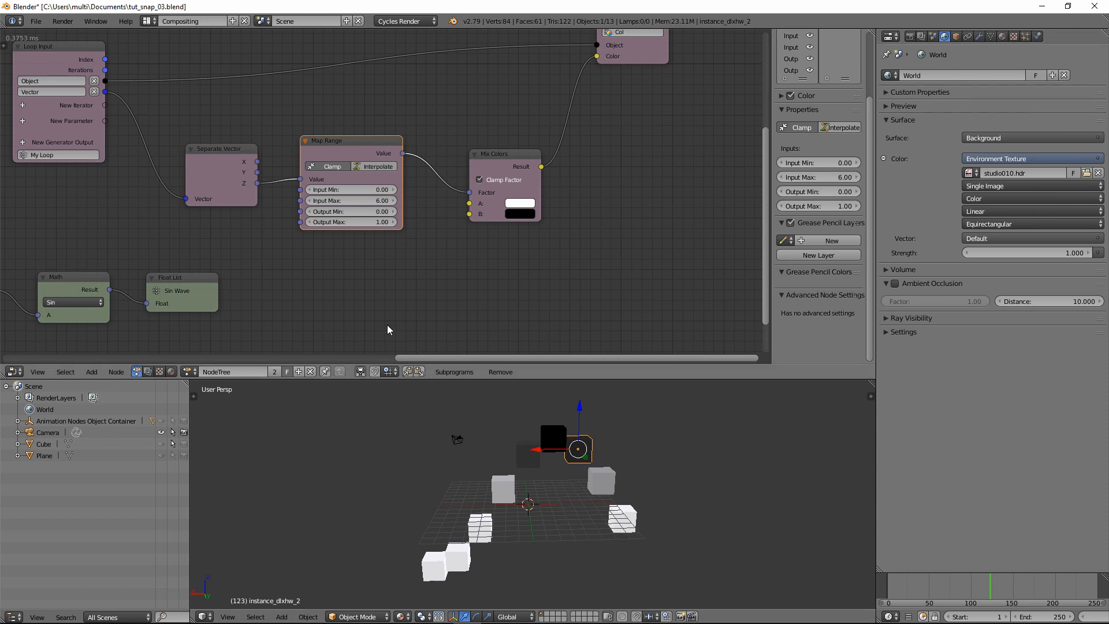
Open the material's node tree, connect ColorRamp's Color to the Diffuse BSDF Color, and place ColorRamp between Attribute and Diffuse BSDF.
left_click(171, 374)
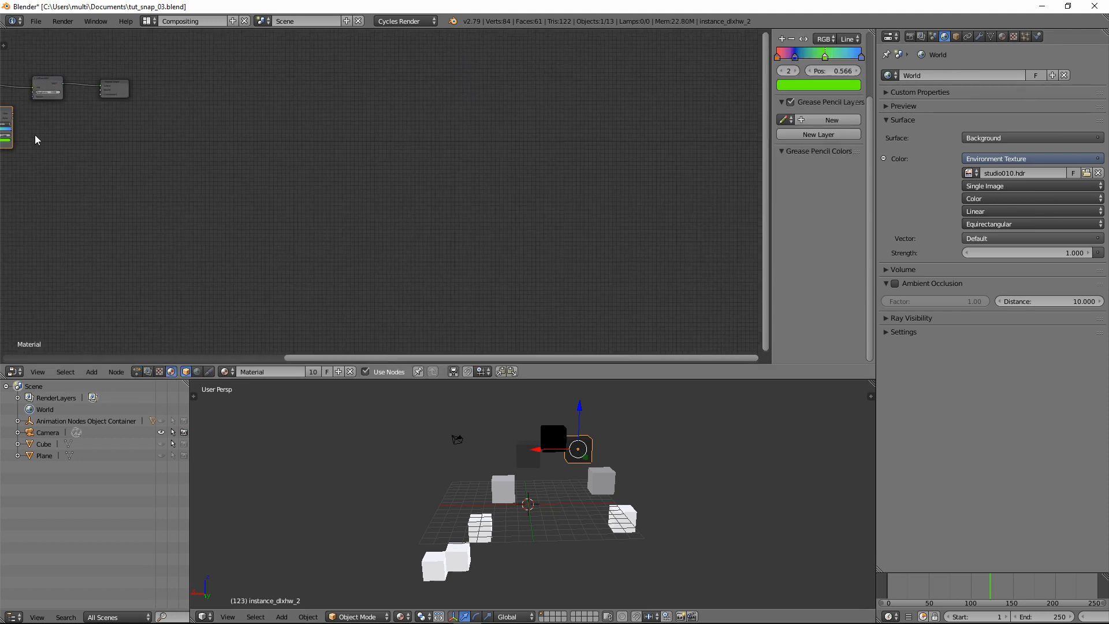
middle_click_drag(36, 141, 180, 210)
scroll(452, 186, "up", 3)
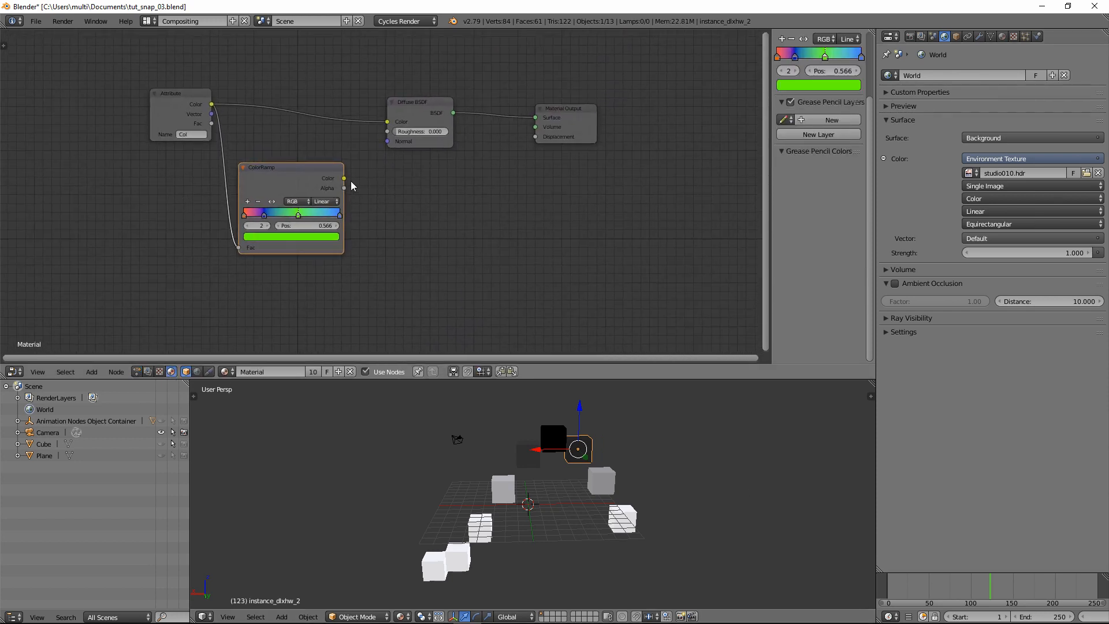
left_click_drag(344, 178, 387, 122)
left_click_drag(294, 178, 297, 122)
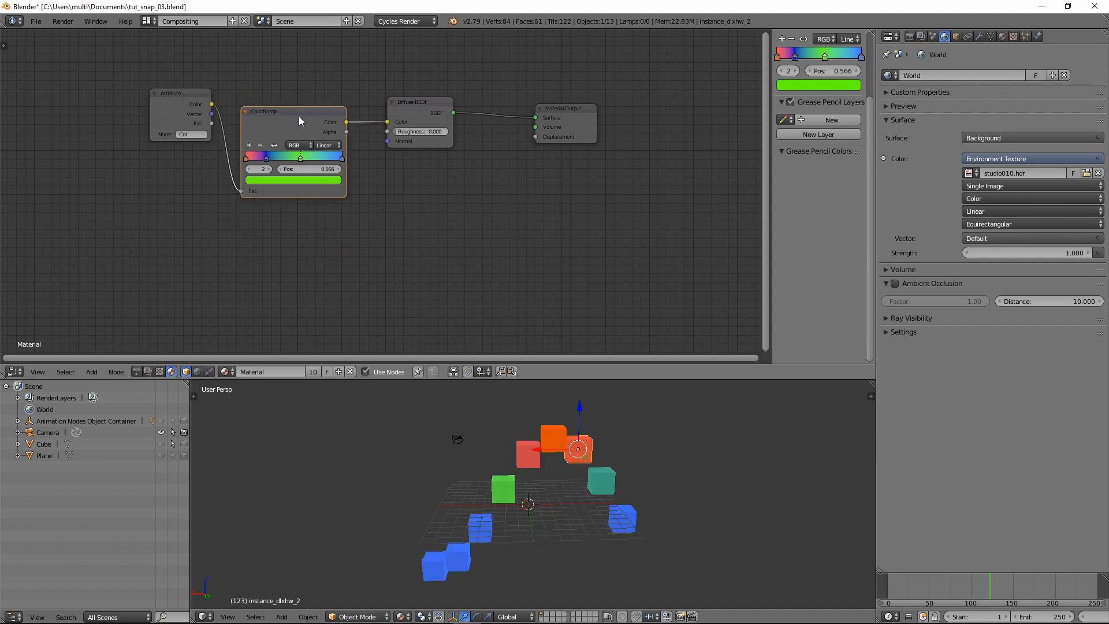
Scrub the timeline to check how the ColorRamp colours follow the cubes' height.
scroll(570, 504, "up", 1)
middle_click_drag(570, 504, 601, 513)
left_click_drag(899, 579, 933, 590)
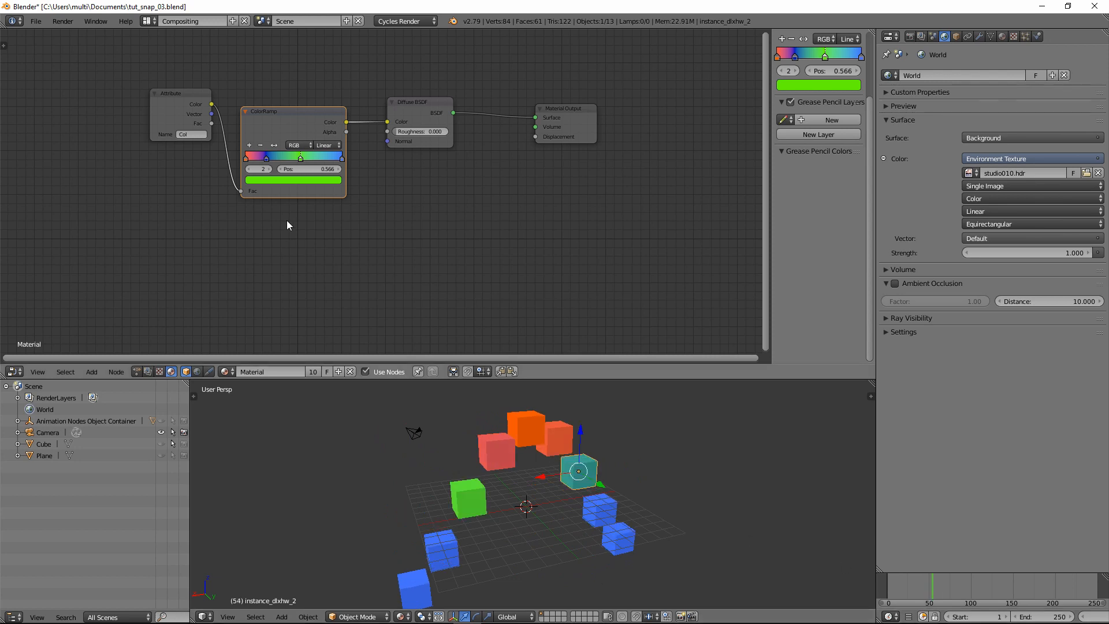
middle_click_drag(334, 229, 448, 270)
scroll(549, 497, "down", 3)
middle_click_drag(566, 496, 538, 502)
left_click_drag(932, 590, 952, 592)
Recolour the ColorRamp with a red first stop, a white stop at 0.575 and a deep blue last stop, and scrub to frame 67.
left_click(430, 187)
left_click(393, 208)
mouse_move(418, 86)
left_mouse_down()
mouse_move(418, 141)
mouse_move(419, 102)
left_mouse_up()
left_click_drag(354, 188, 357, 188)
left_click_drag(334, 188, 328, 190)
left_click(375, 210)
left_click(366, 156)
left_click(382, 188)
left_click(382, 209)
left_click(366, 121)
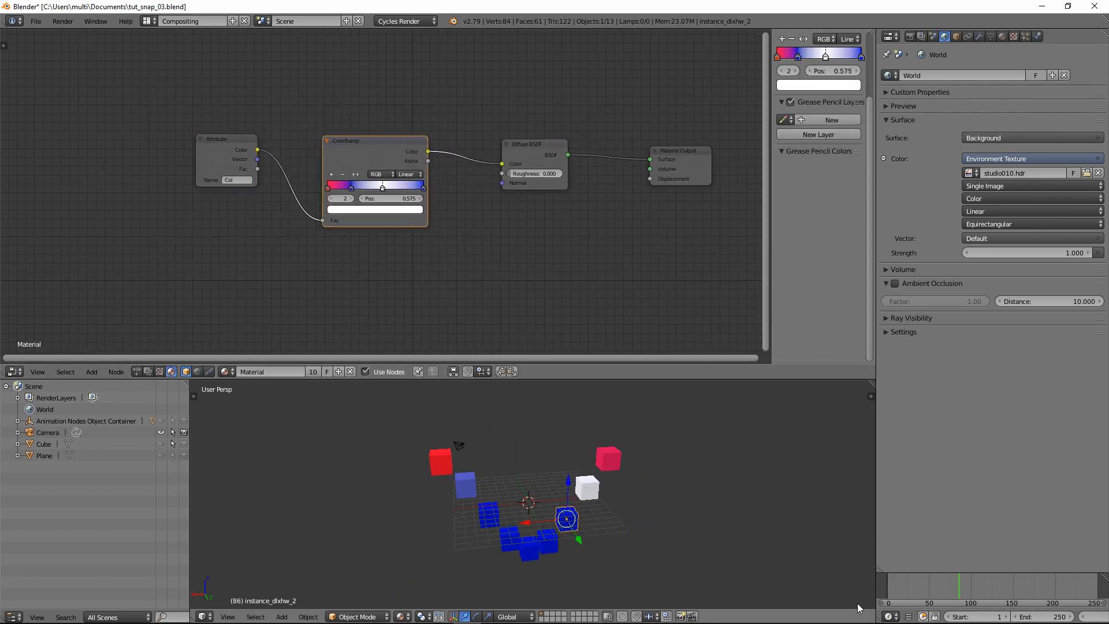
left_click_drag(957, 586, 944, 586)
Return to the Animation Nodes tree, move Set Vertex Color farther from Mix Colors, and set Offset Matrix's Z translation to 4.88.
left_click(137, 371)
middle_click_drag(750, 227, 82, 207)
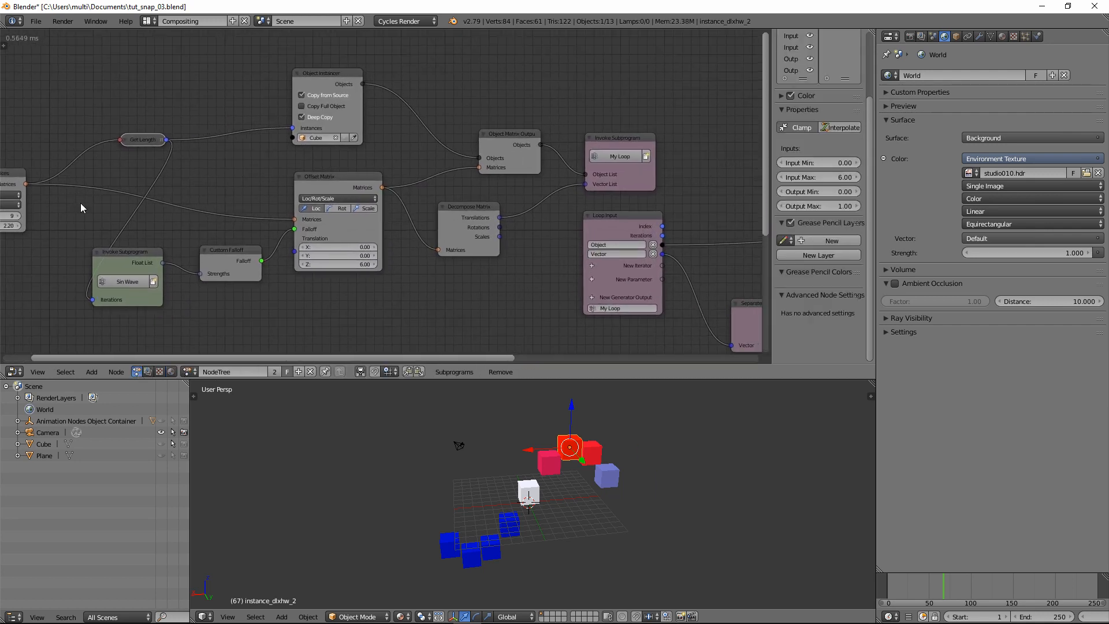
middle_click_drag(607, 269, 114, 198)
left_click_drag(615, 125, 654, 127)
middle_click_drag(149, 219, 455, 225)
middle_click_drag(166, 236, 436, 242)
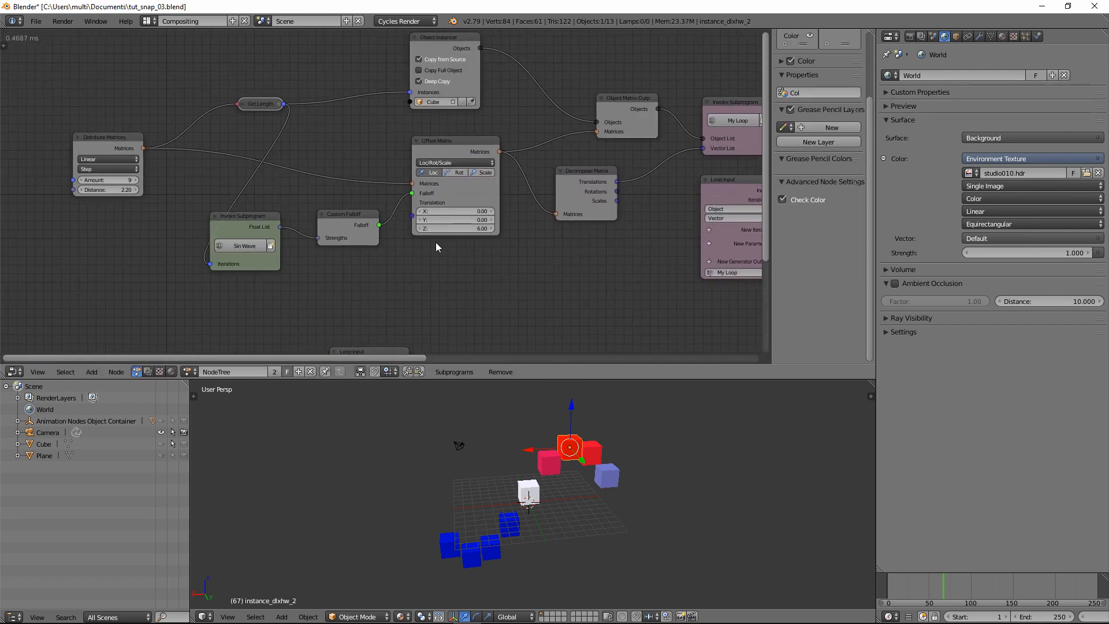
left_click_drag(471, 230, 466, 242)
middle_click_drag(572, 503, 572, 503)
Set Distribute Matrices' Amount to 50 and scrub the timeline to frame 62 to view the longer wave.
middle_click_drag(144, 174, 324, 203)
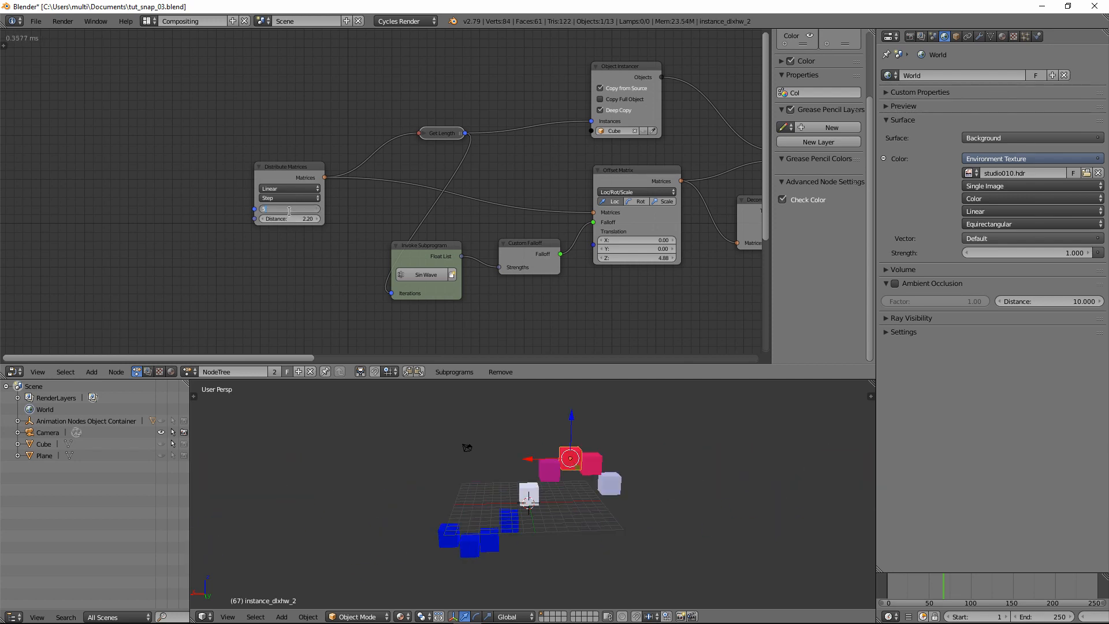
type("0")
key("Return")
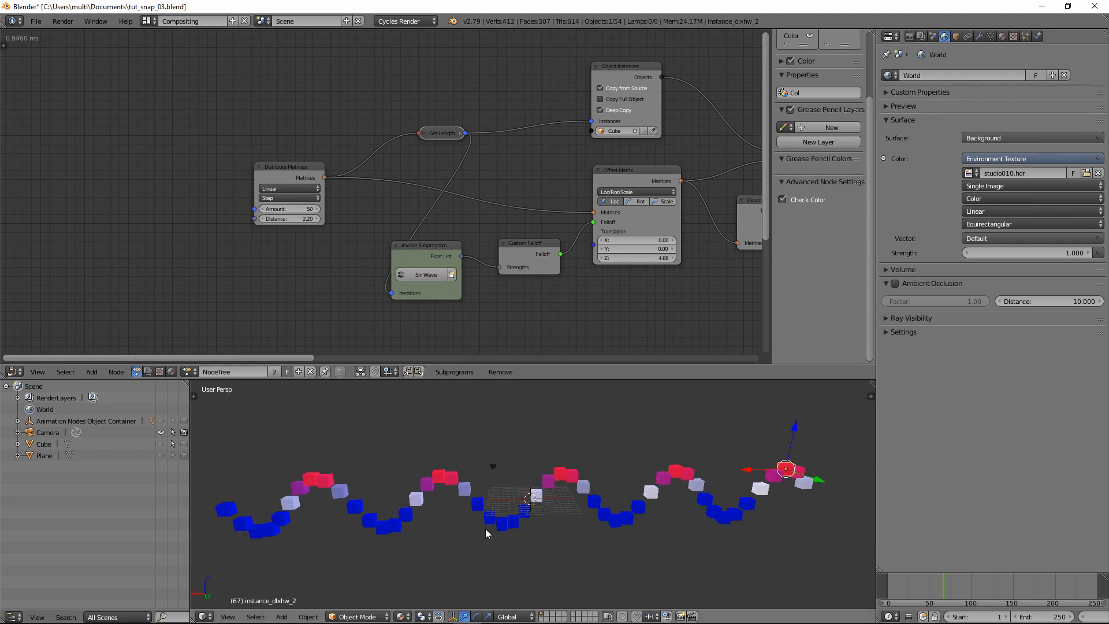
middle_click_drag(485, 529, 515, 528)
mouse_move(923, 590)
left_mouse_down()
mouse_move(874, 587)
mouse_move(940, 595)
left_mouse_up()
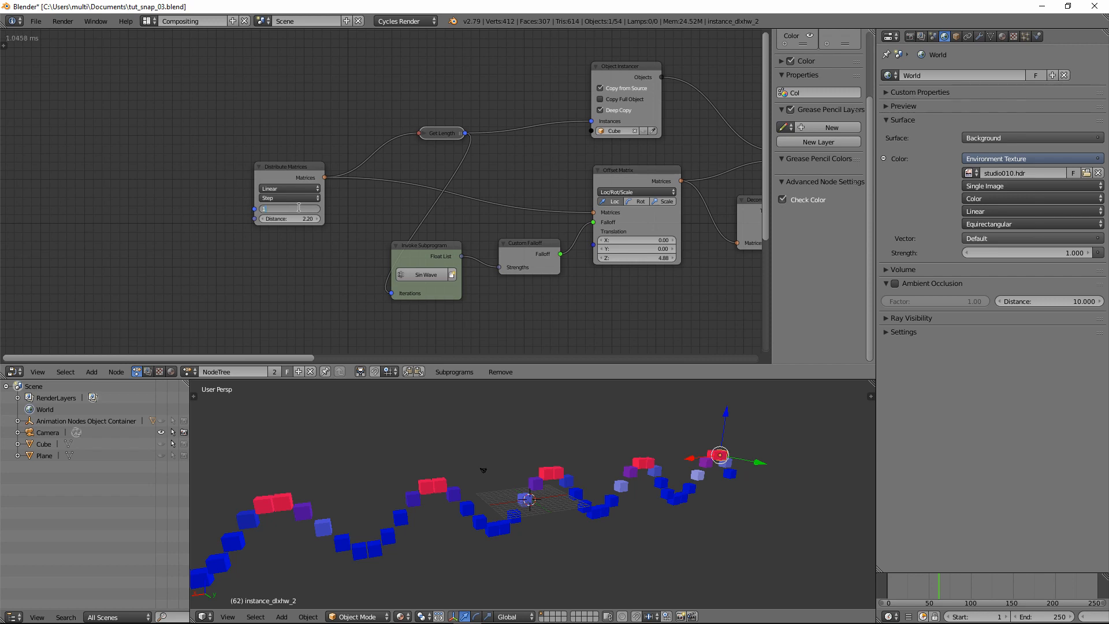
Try Distribute Matrices' Amount at 10 and at 20 cubes.
type("0")
key("Return")
scroll(525, 479, "up", 4)
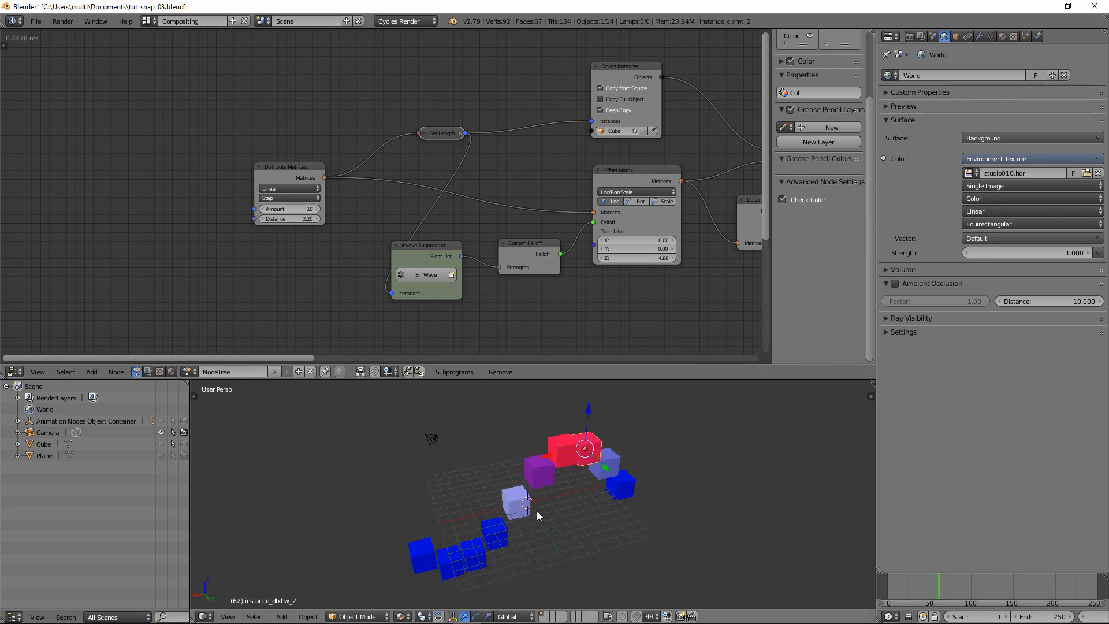
type("20")
key("Return")
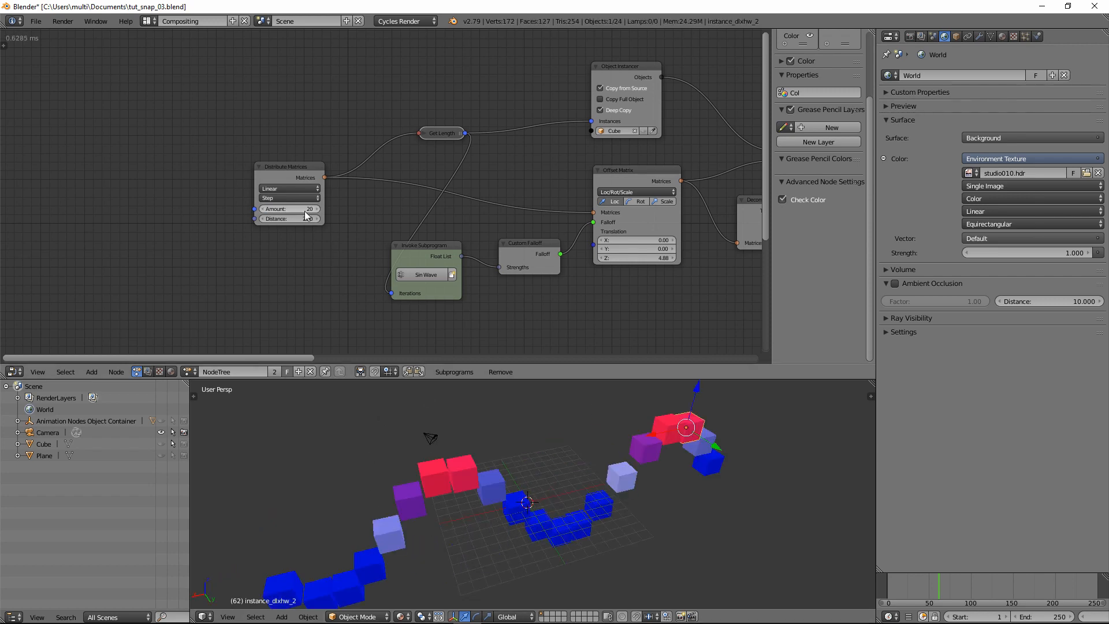
scroll(537, 503, "down", 2)
middle_click_drag(537, 502, 567, 490)
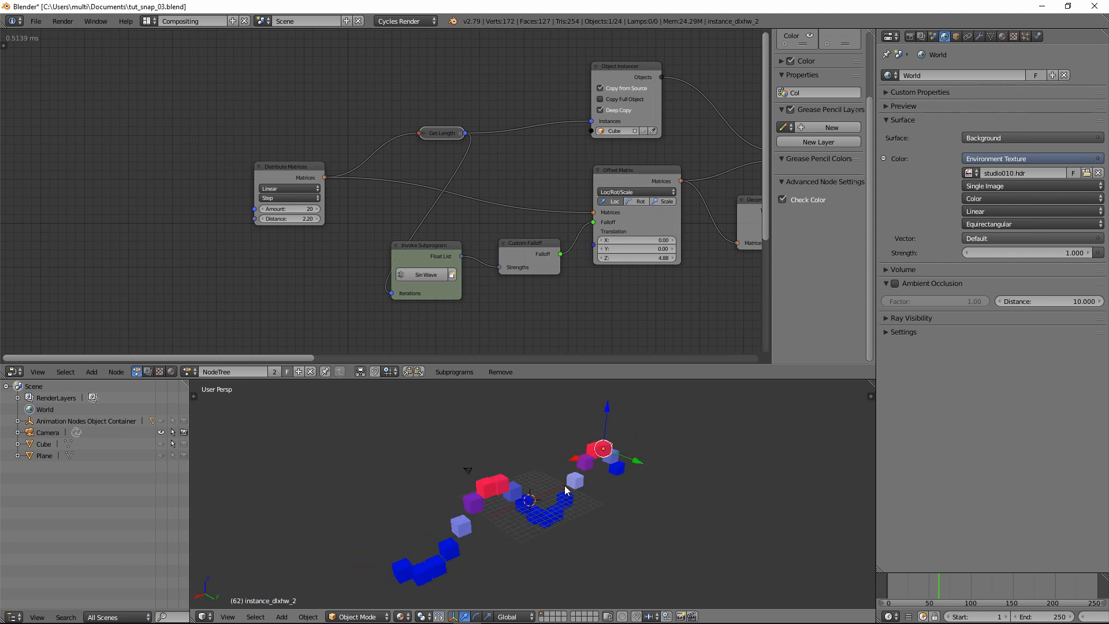
Switch the Distribute Matrices node's mode to Grid.
left_click(301, 189)
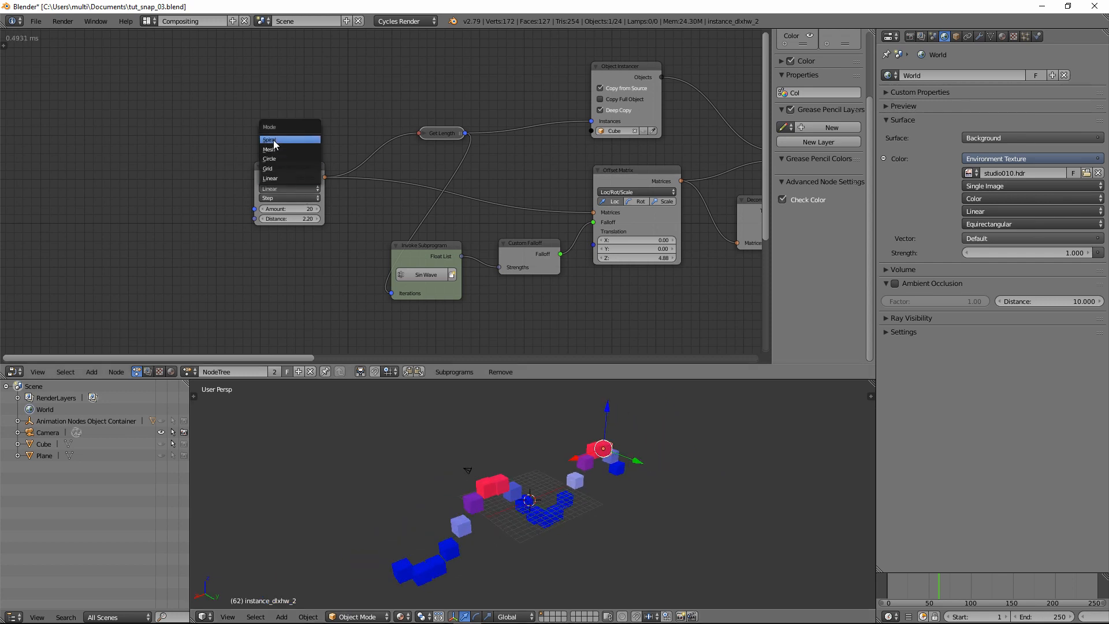
left_click(270, 168)
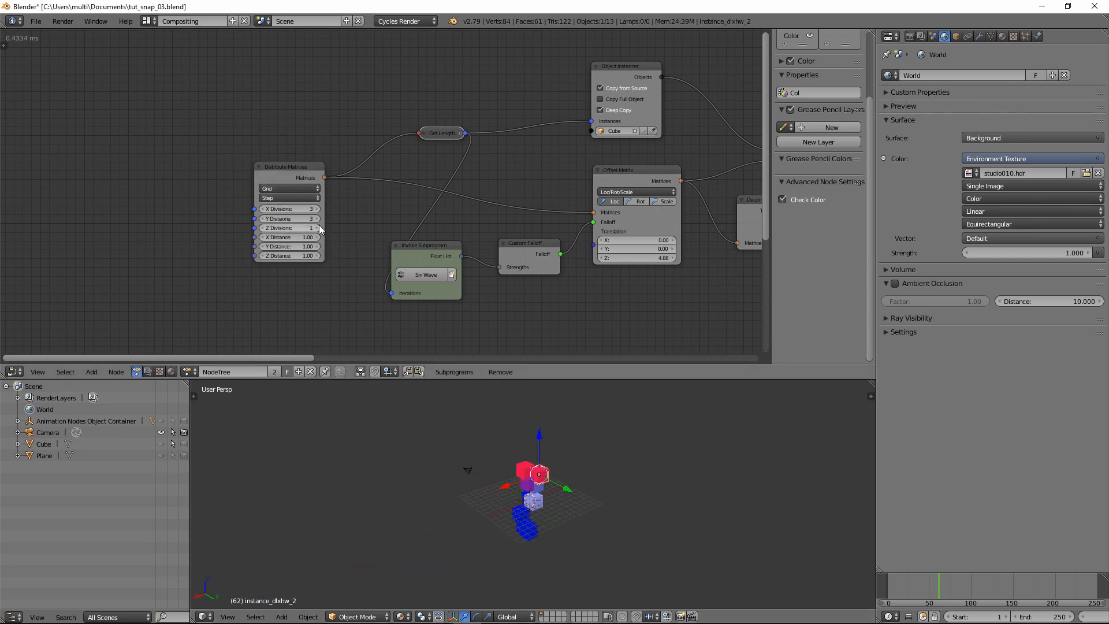
middle_click_drag(554, 478, 566, 477)
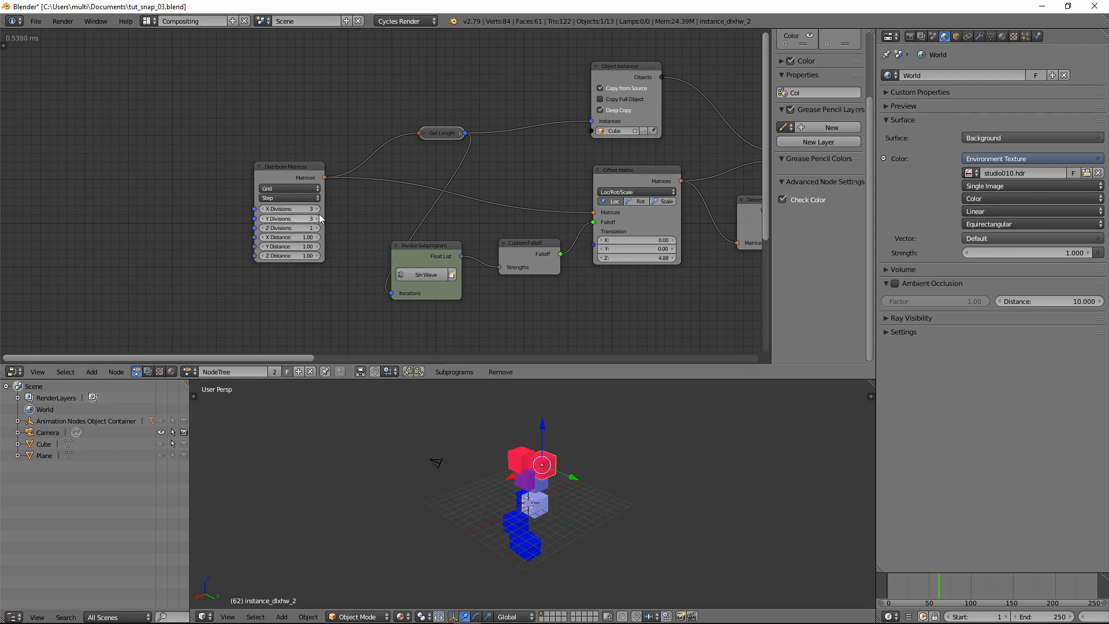
Set the grid to 10 X and 10 Y divisions, with an X distance of 2.92 and a Y distance of 1.96.
type("10")
key("Return")
left_click(290, 218)
type("10")
key("Return")
mouse_move(281, 238)
left_mouse_down()
mouse_move(312, 237)
mouse_move(296, 247)
left_mouse_up()
middle_click_drag(405, 462, 465, 467)
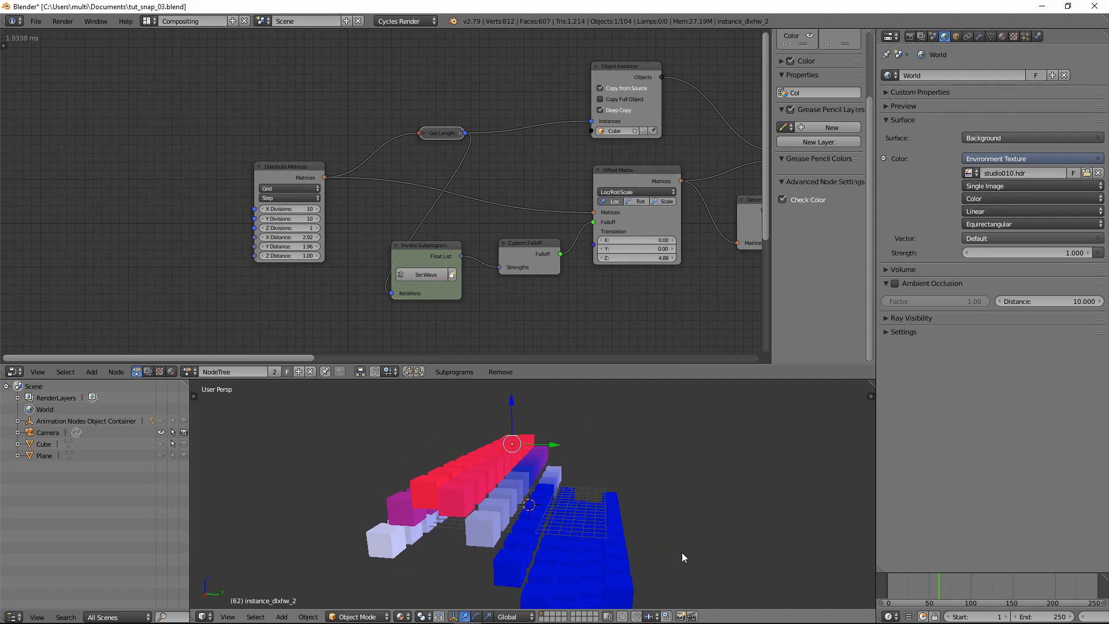
Scrub the timeline to frame 89 and space the Distribute Matrices and Get Length nodes farther from the other nodes.
left_click_drag(892, 587, 963, 577)
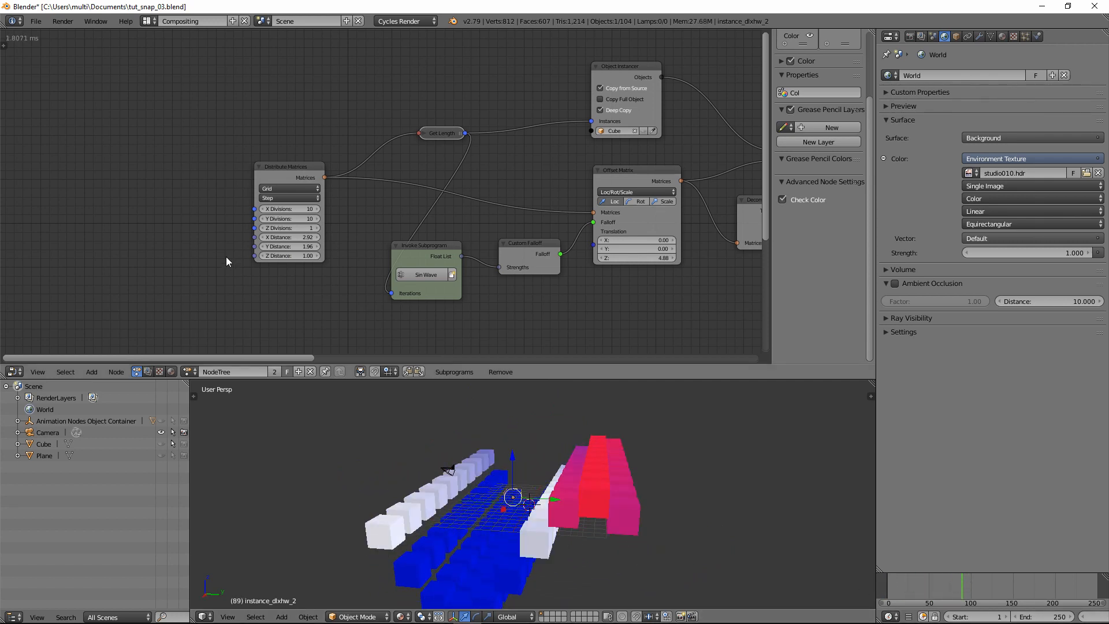
middle_click_drag(467, 209, 424, 198)
left_click_drag(244, 155, 150, 155)
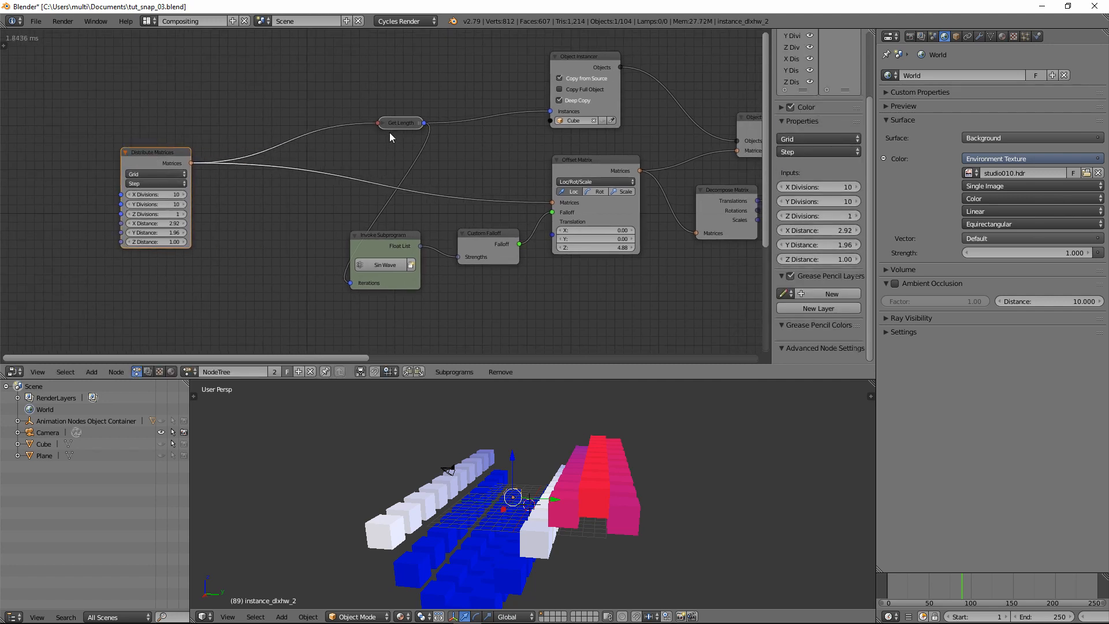
left_click_drag(410, 127, 300, 144)
Try 0.15 as the B value of the Sin Wave loop's index Multiply node and play the animation from frame 16.
middle_click_drag(677, 280, 440, 226)
left_click_drag(422, 250, 423, 254)
scroll(552, 500, "down", 4)
mouse_move(551, 499)
middle_mouse_down()
mouse_move(486, 512)
mouse_move(549, 504)
middle_mouse_up()
middle_click_drag(121, 202, 484, 112)
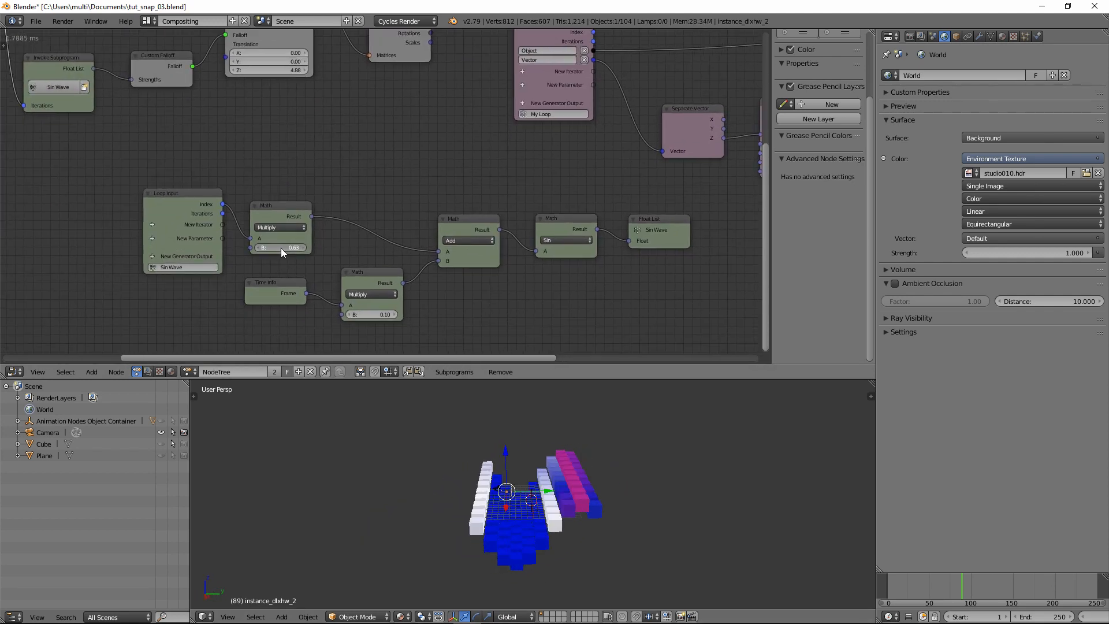
left_click_drag(281, 248, 277, 251)
middle_click_drag(531, 552, 601, 508)
left_click_drag(889, 584, 905, 592)
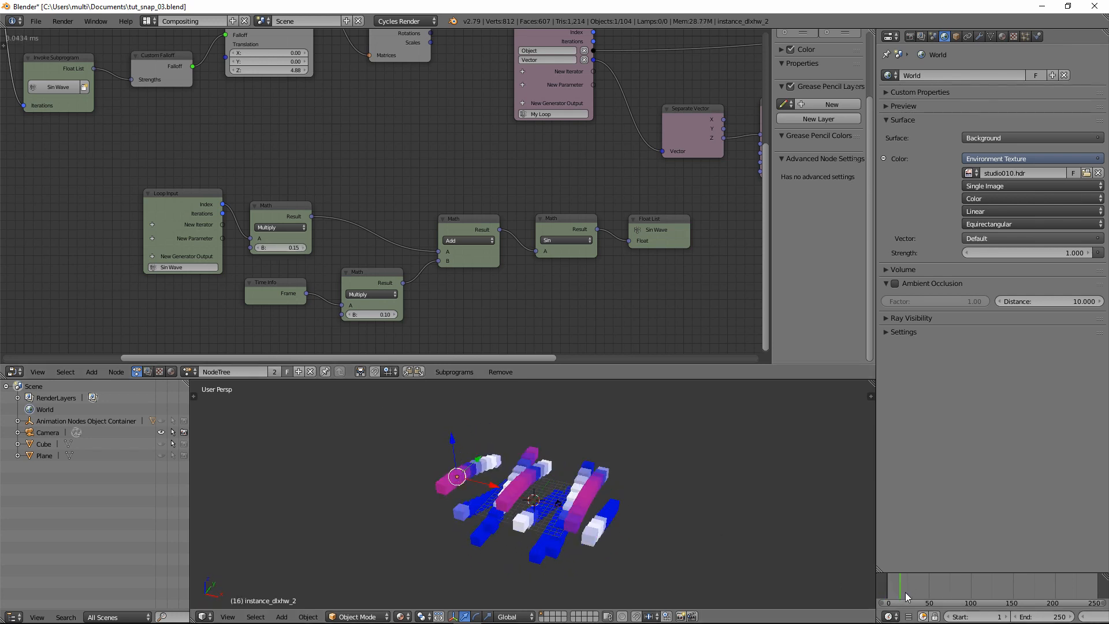
key("alt+a")
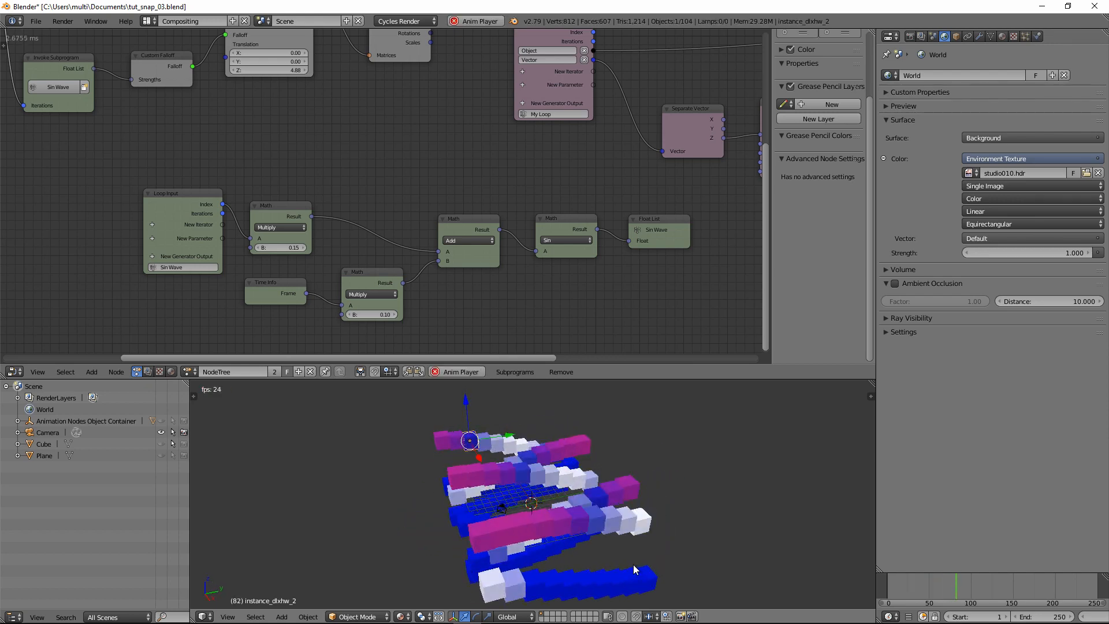
Raise the index Multiply node's B value to 0.60 in small increments while the animation plays, and orbit around the cube grid.
left_click(303, 247)
left_click(303, 248)
left_click(302, 248)
left_click(303, 247)
left_click(304, 248)
left_click(303, 247)
left_click(303, 248)
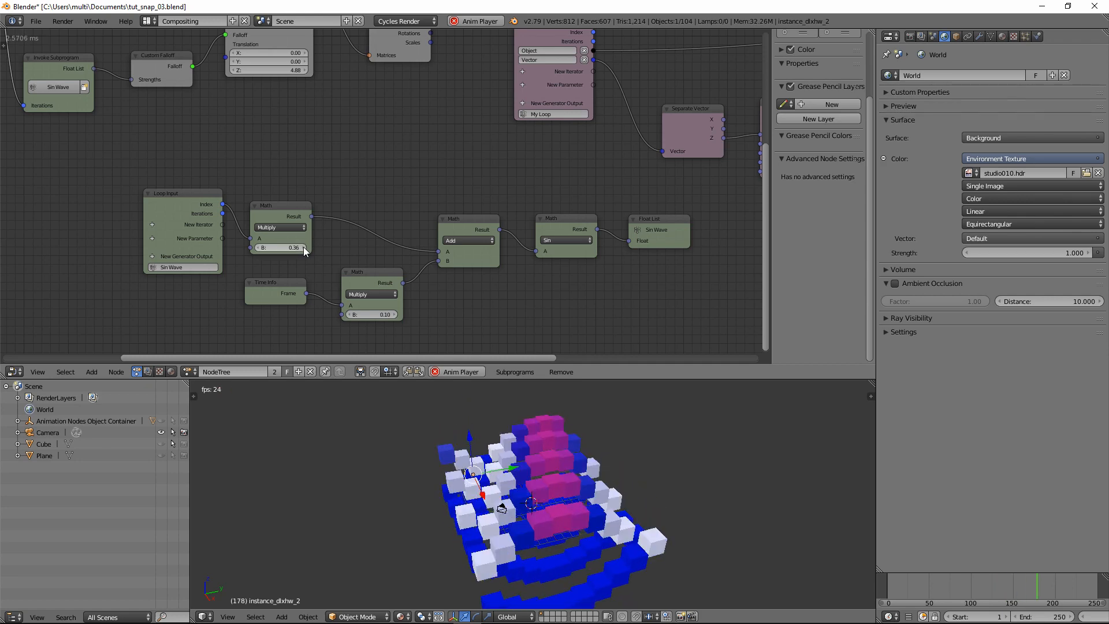
left_click(303, 247)
left_click(303, 247)
left_click(303, 247)
left_click(303, 248)
left_click(304, 247)
left_click(303, 247)
left_click(304, 248)
left_click(304, 248)
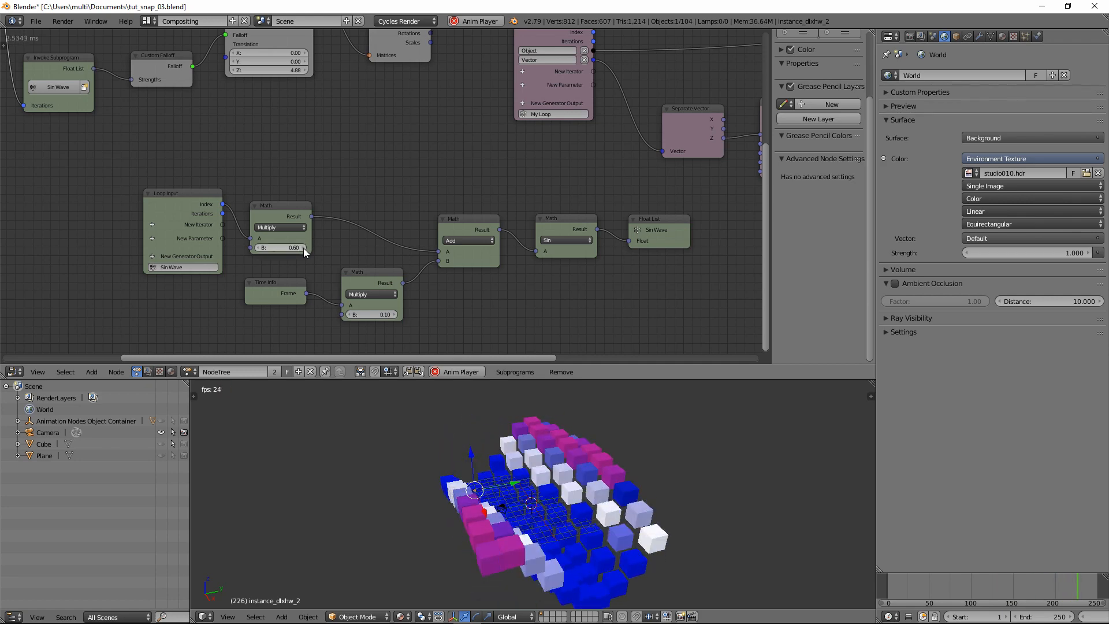
left_click(288, 247)
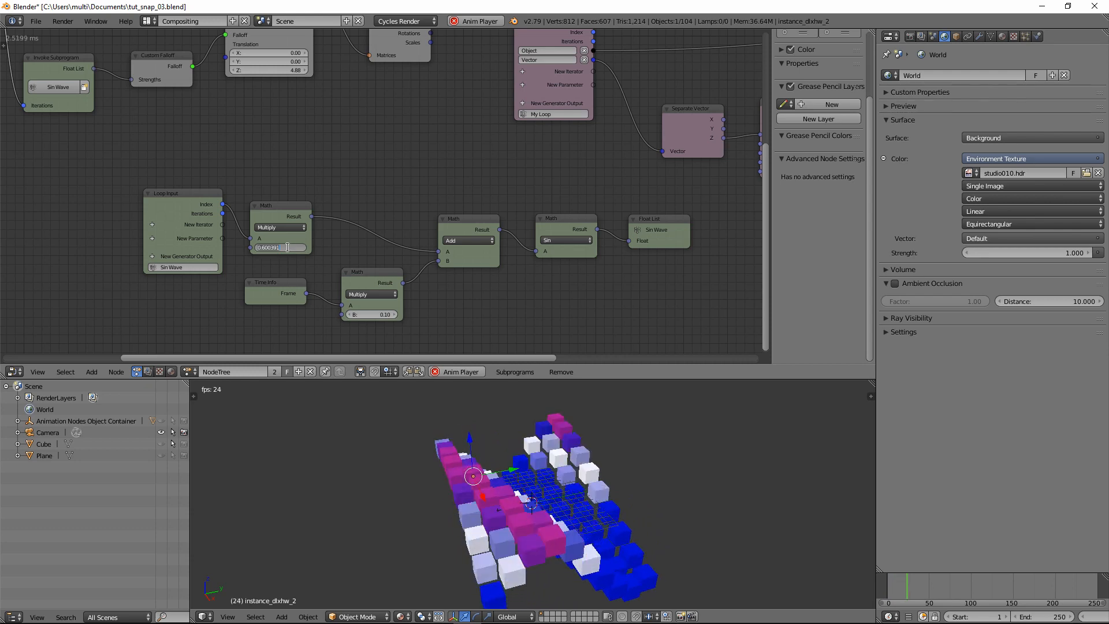
key("Return")
middle_click_drag(677, 514, 697, 493)
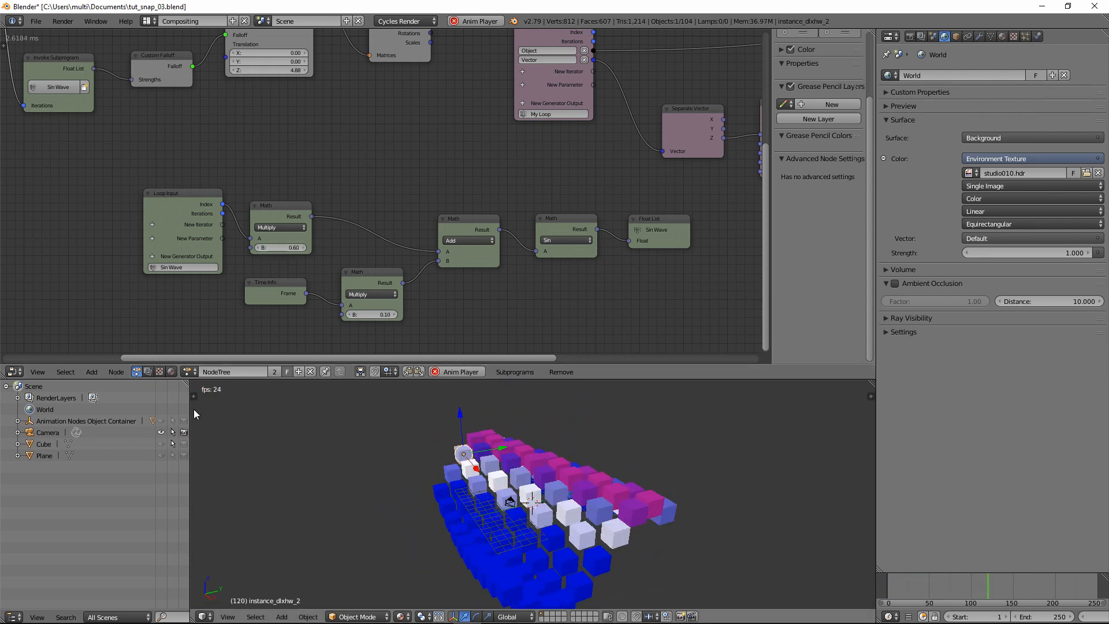
Rearrange the cube material's ColorRamp stops with blue at the start and red after white, and edit the last stop's colour.
left_click(171, 371)
key("Home")
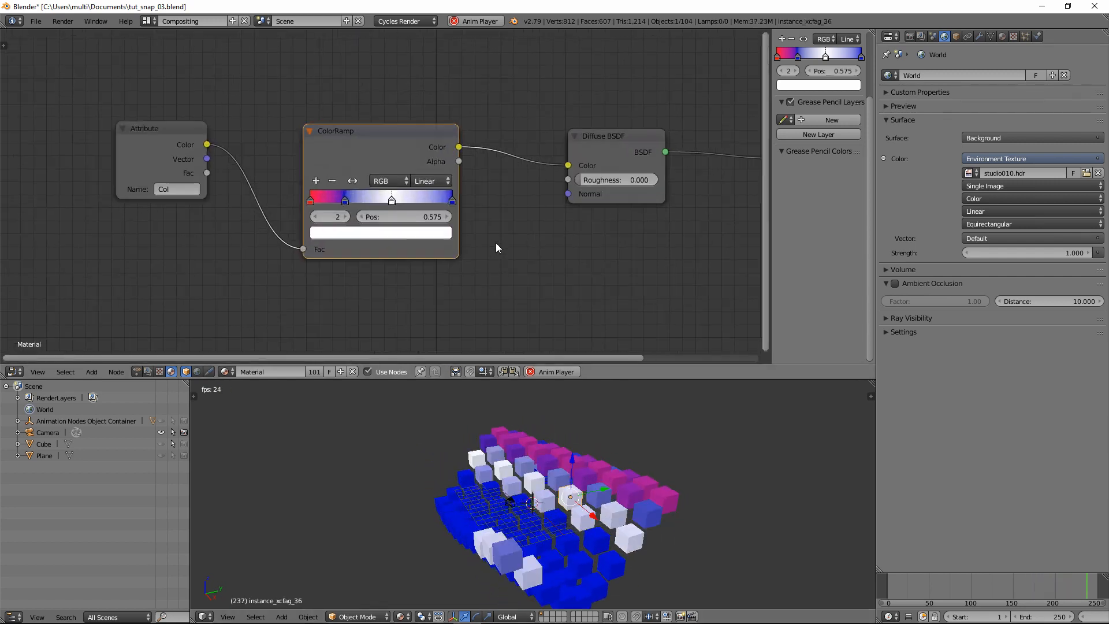
left_click_drag(345, 200, 443, 192)
scroll(317, 196, "up", 2)
left_click_drag(431, 192, 317, 193)
left_click(327, 226)
left_click(495, 193)
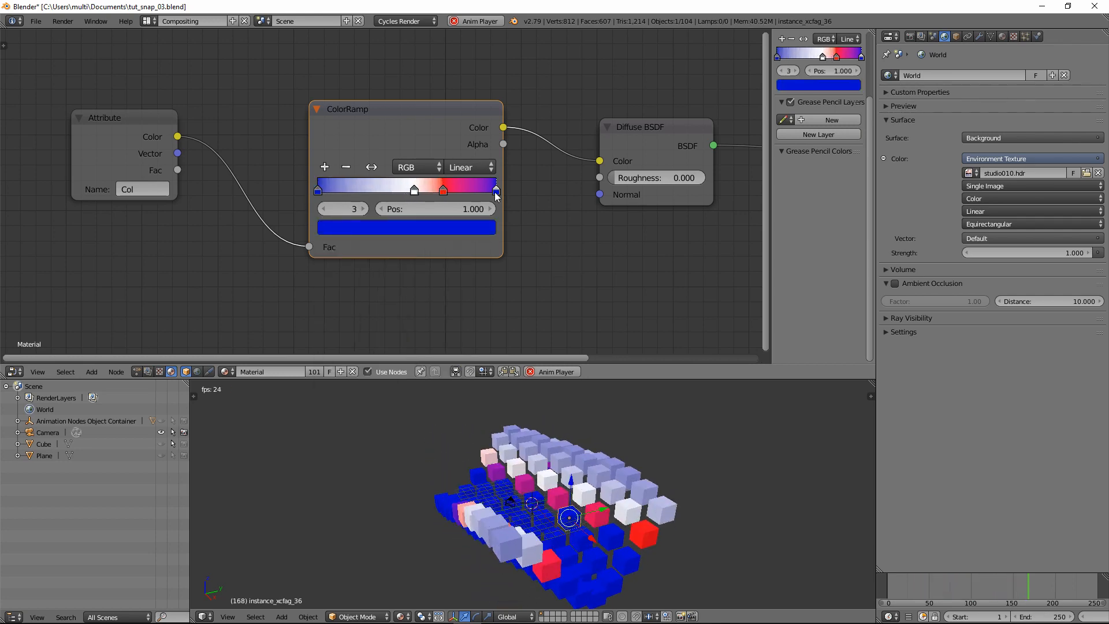
left_click(476, 227)
left_click_drag(394, 327, 380, 264)
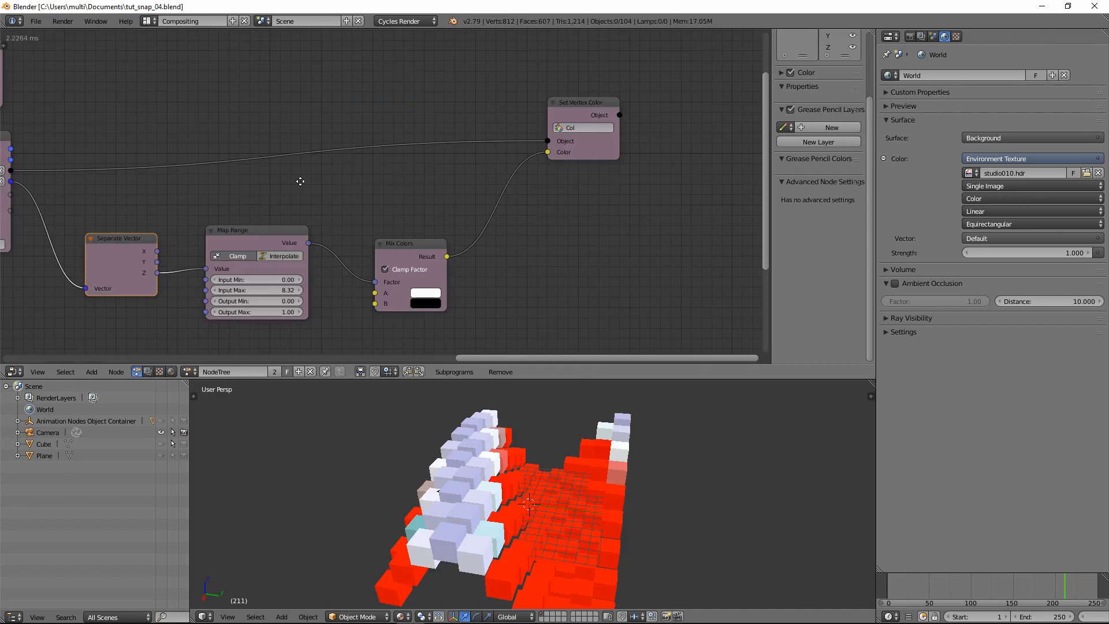
Add a Cycles Material Output node that controls the Diffuse BSDF Color of Material.001.
middle_click_drag(299, 178, 540, 229)
left_click(91, 372)
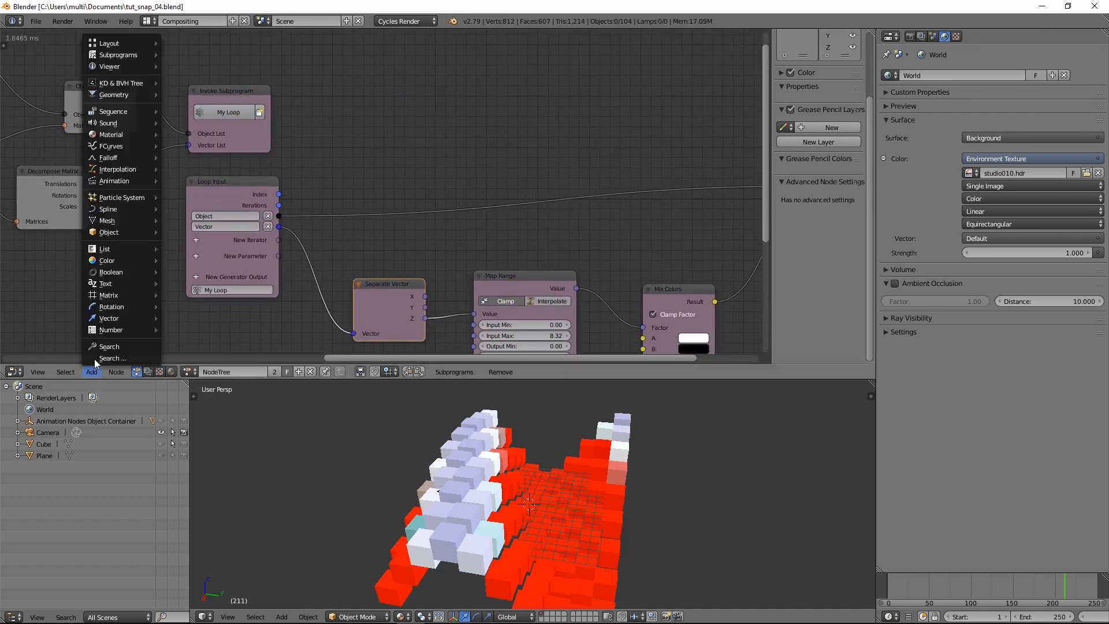
mouse_move(112, 133)
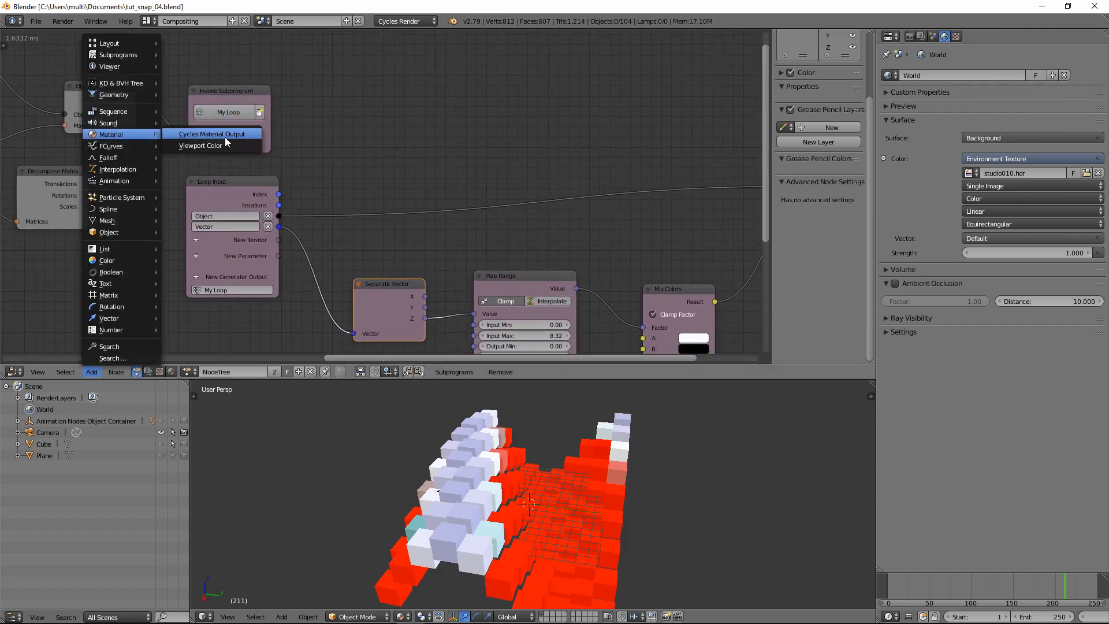
left_click(211, 134)
scroll(502, 127, "up", 1)
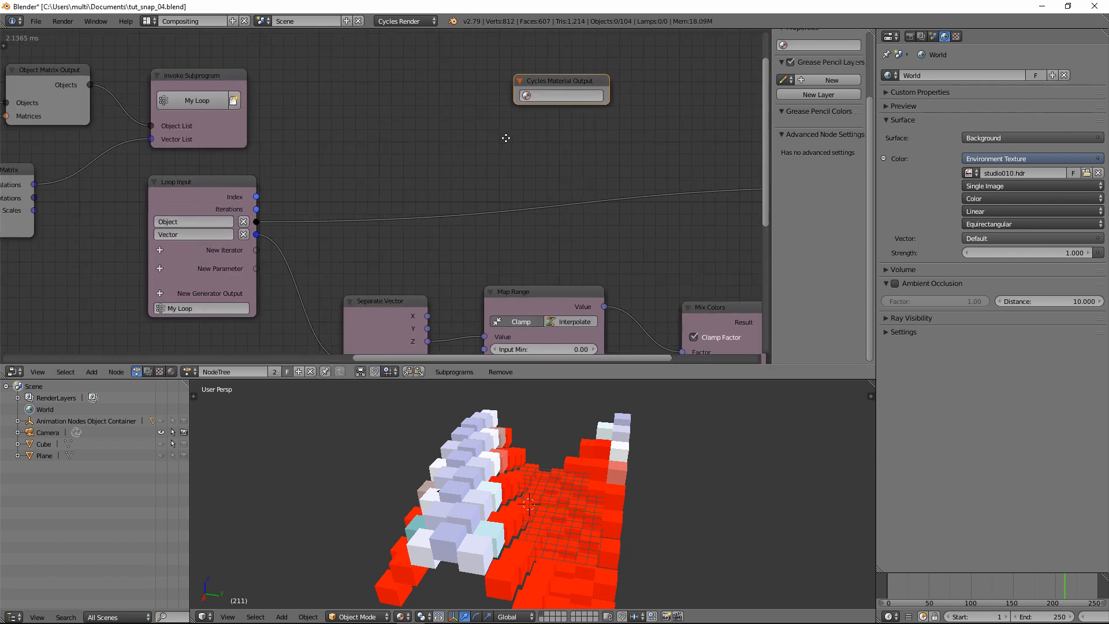
left_click(506, 138)
left_click(540, 122)
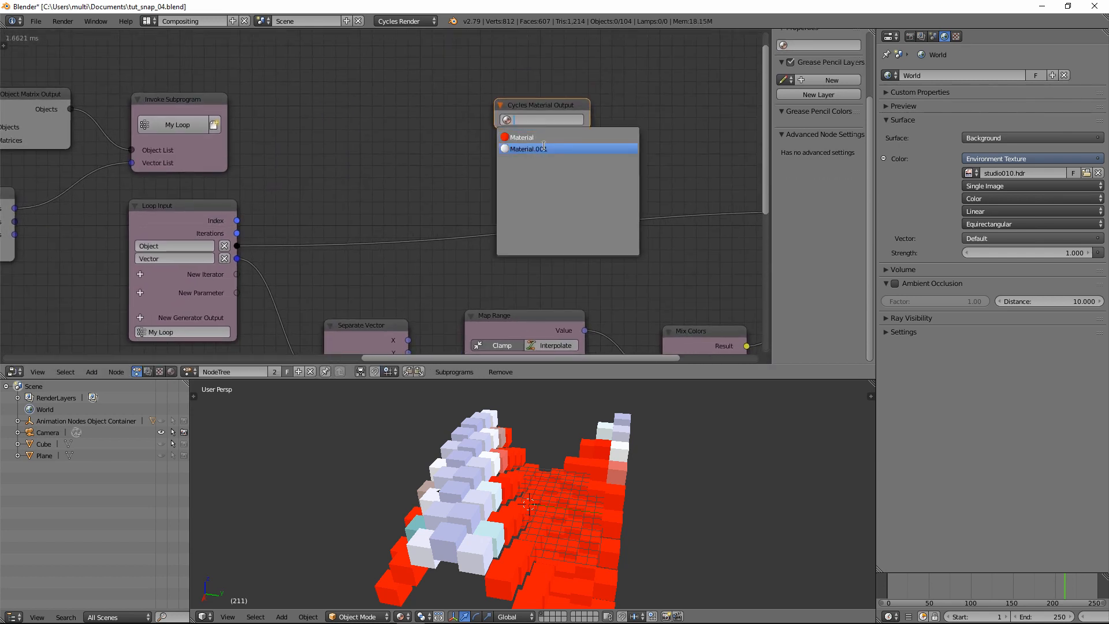
left_click(544, 149)
left_click(546, 135)
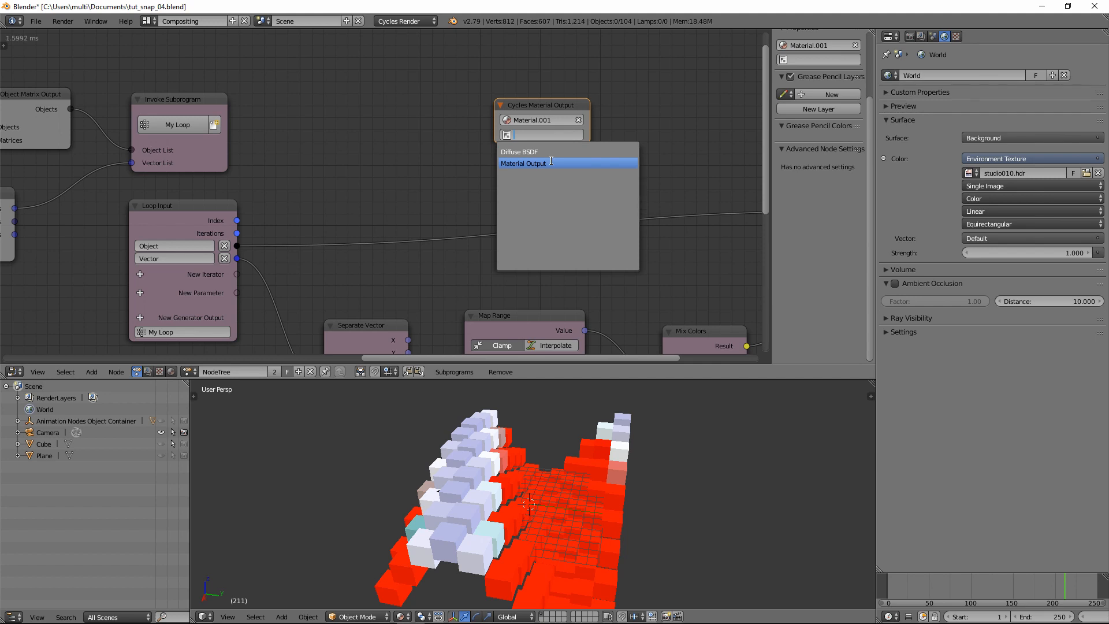
left_click(523, 151)
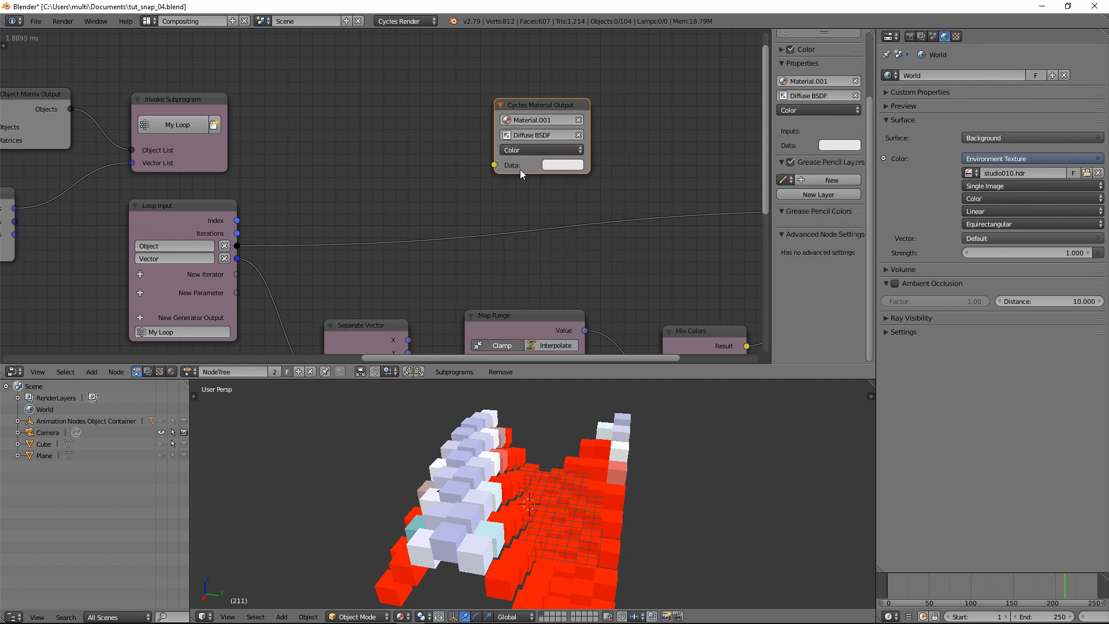
Set the Cycles Material Output node's Data colour to blue with R 0.019, G 0.171 and B 0.800.
left_click_drag(495, 164, 362, 136)
left_click_drag(69, 107, 508, 132)
scroll(544, 213, "up", 1)
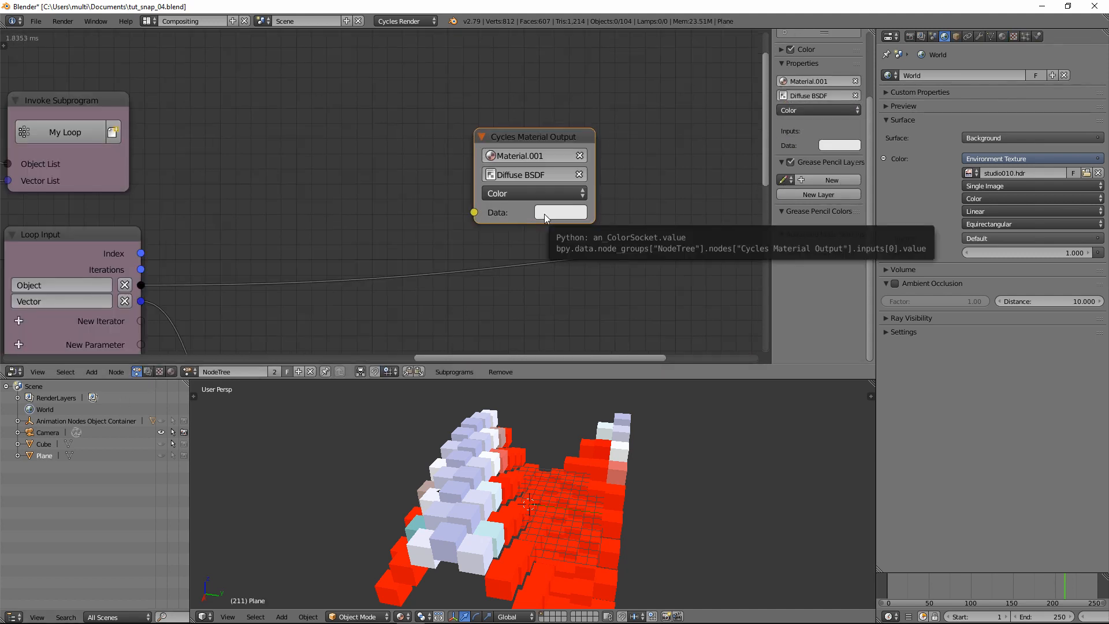
left_click(544, 213)
left_click(587, 251)
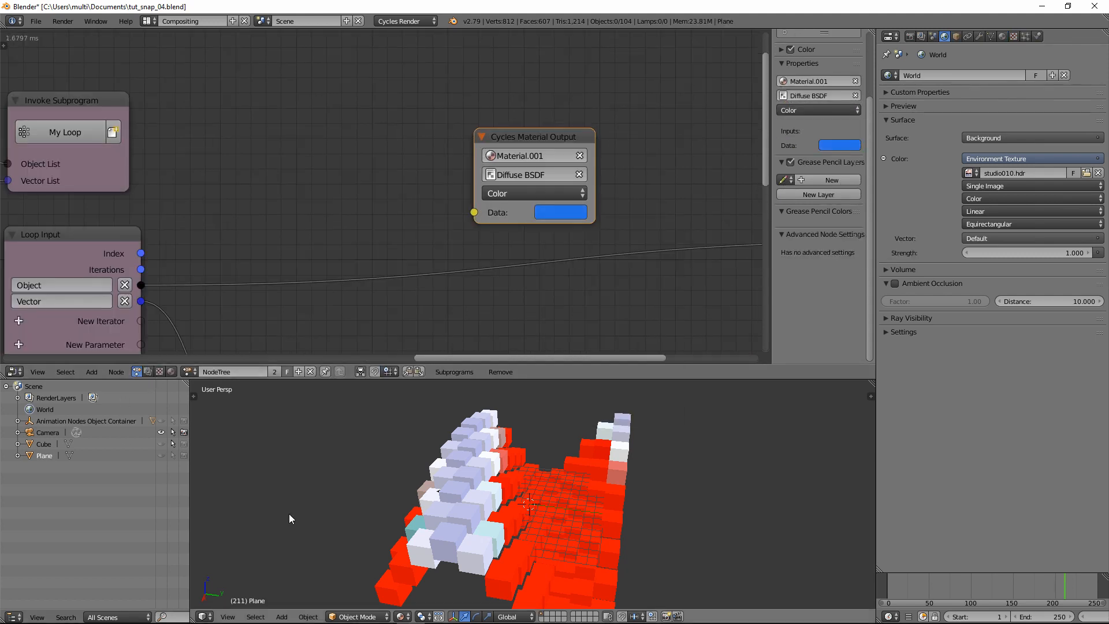
Unhide the Plane object and preview its node-driven colour in rendered shading, returning to the previous shading mode.
left_click(161, 456)
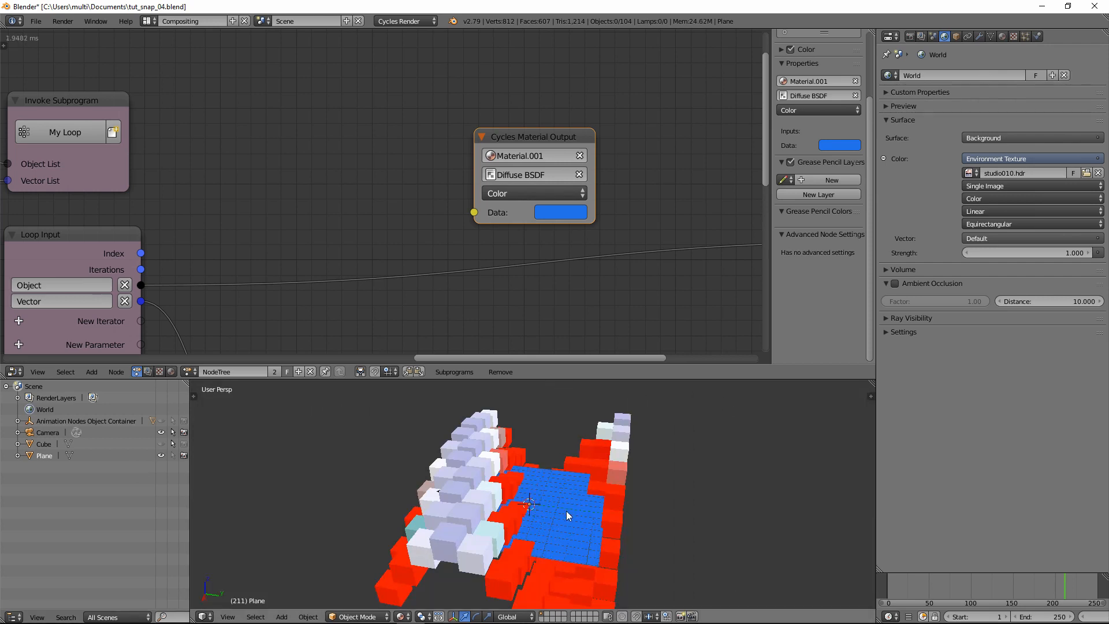
key("shift+z")
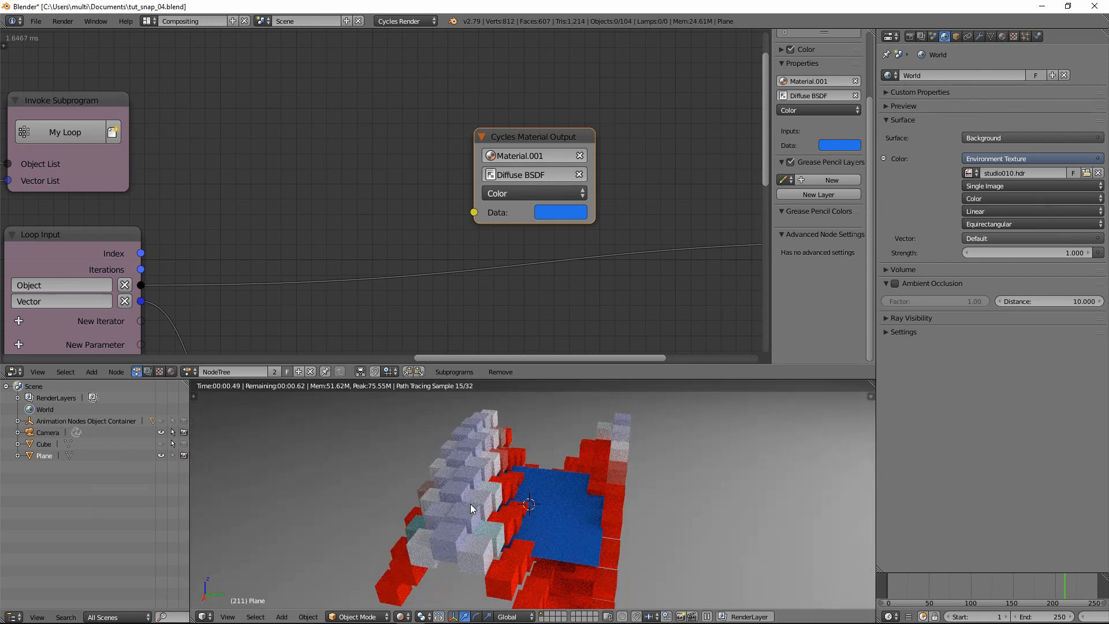
key("shift+z")
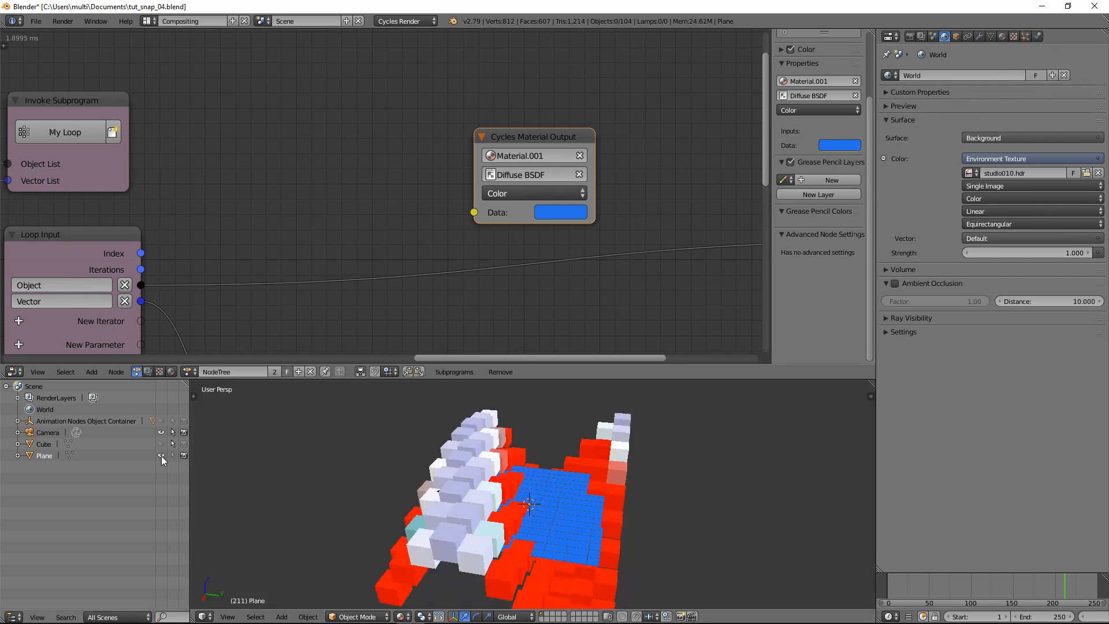
left_click(161, 456)
left_click(161, 455)
Try pale pink as the Data colour, delete the Cycles Material Output node and hide the Plane again.
left_click(551, 211)
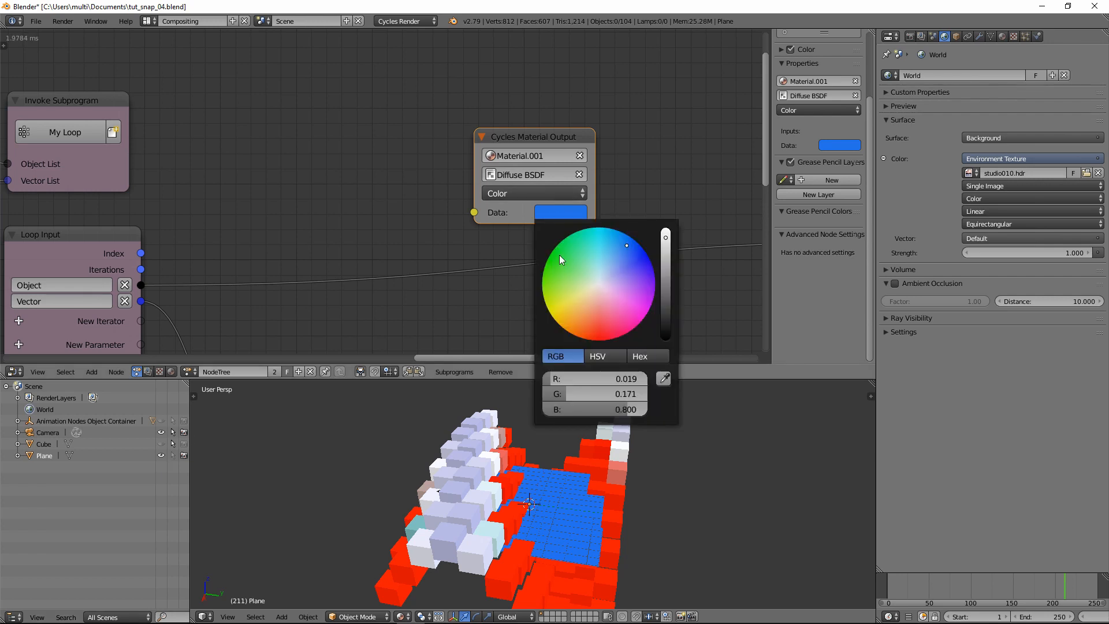
left_click_drag(580, 276, 597, 294)
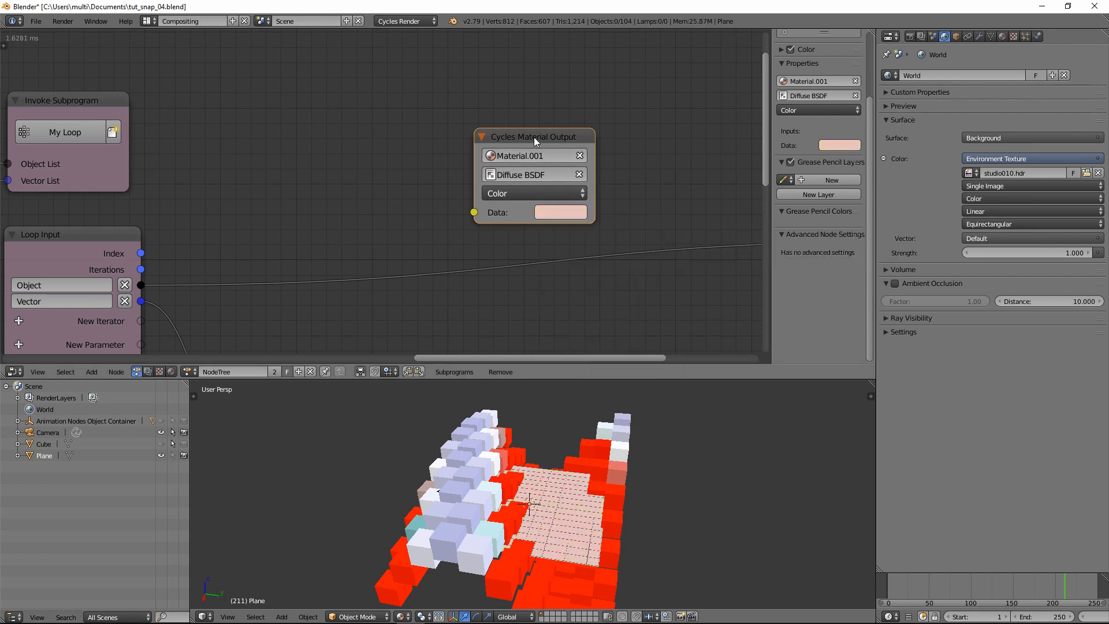
key("x")
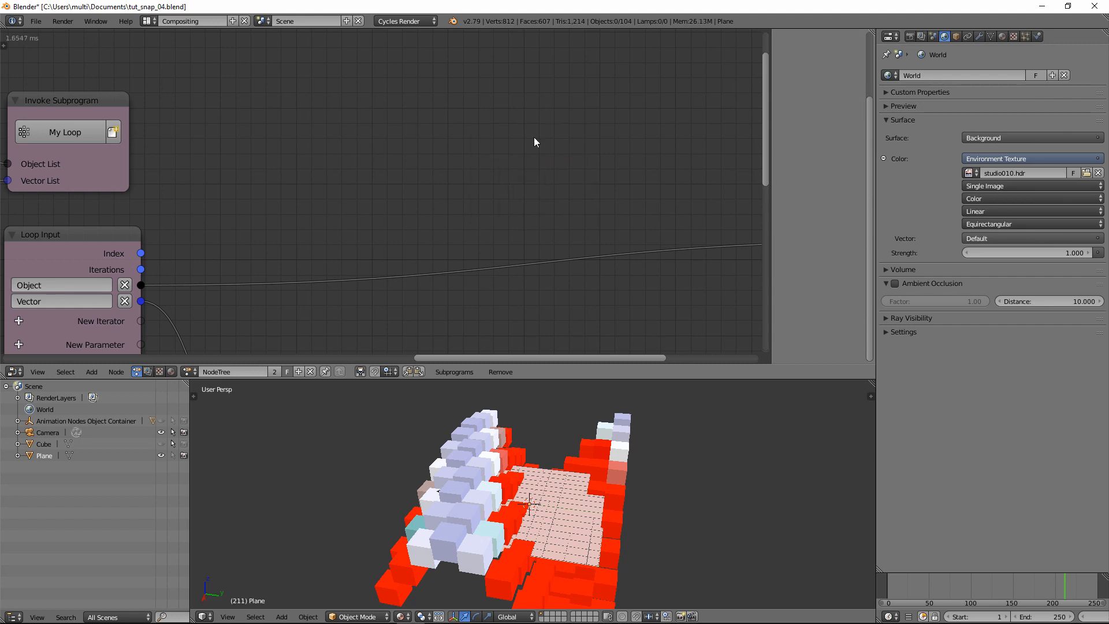
left_click(161, 456)
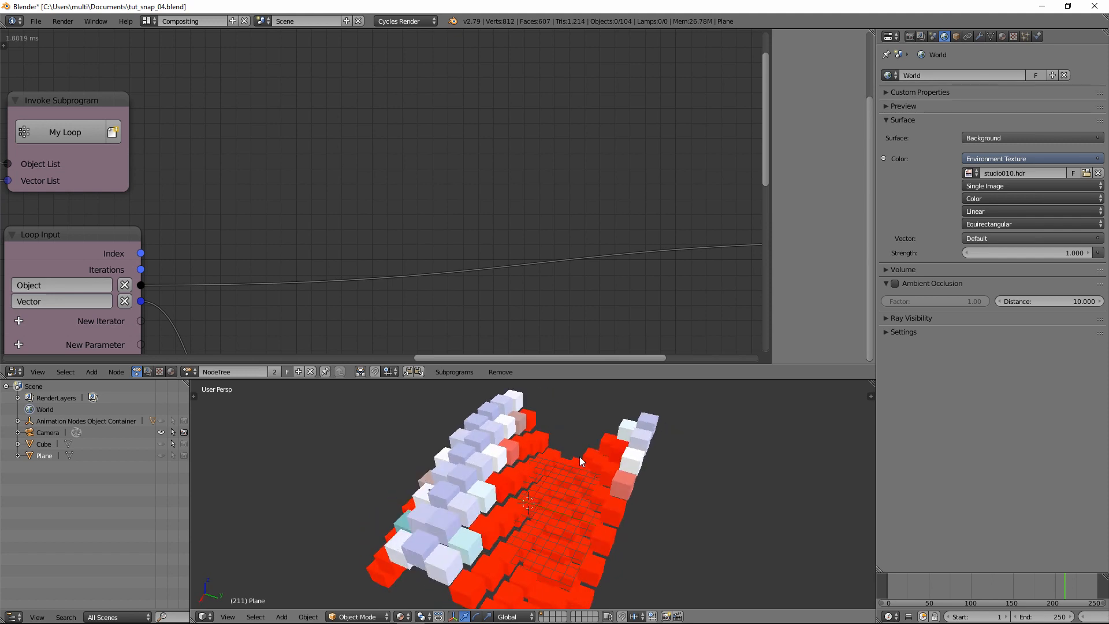
Duplicate the Set Vertex Color node below the original and set the copy's vertex colour layer name to Ch1.
scroll(438, 200, "down", 3)
middle_click_drag(359, 204, 337, 172)
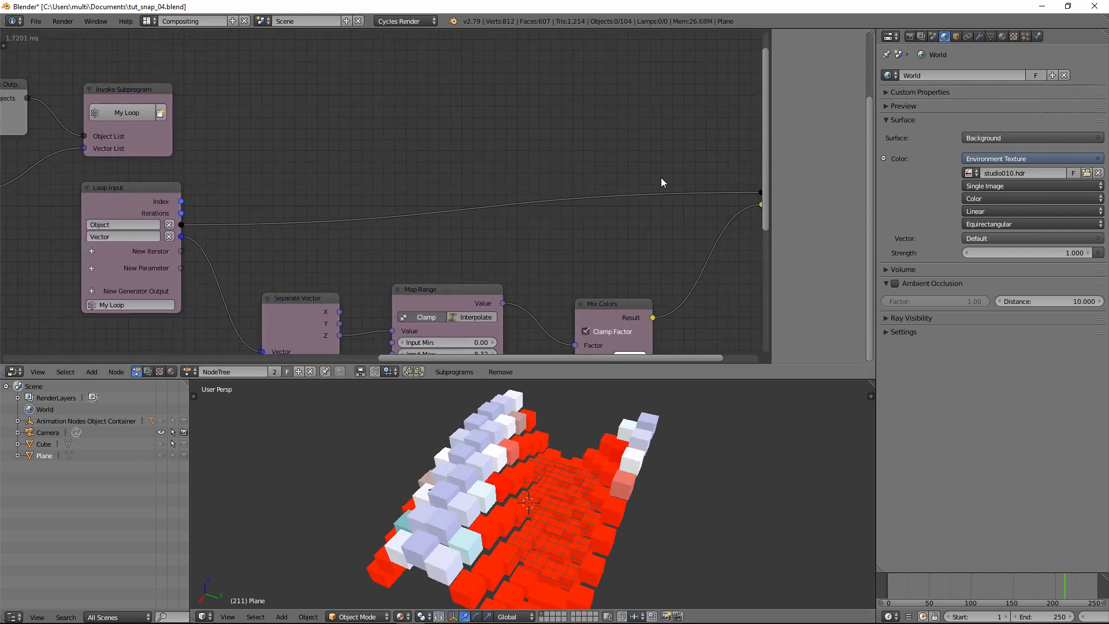
middle_click_drag(682, 179, 302, 180)
middle_click_drag(483, 234, 616, 211)
left_click_drag(555, 133, 547, 129)
middle_click_drag(556, 456, 554, 431)
left_click_drag(548, 132, 557, 127)
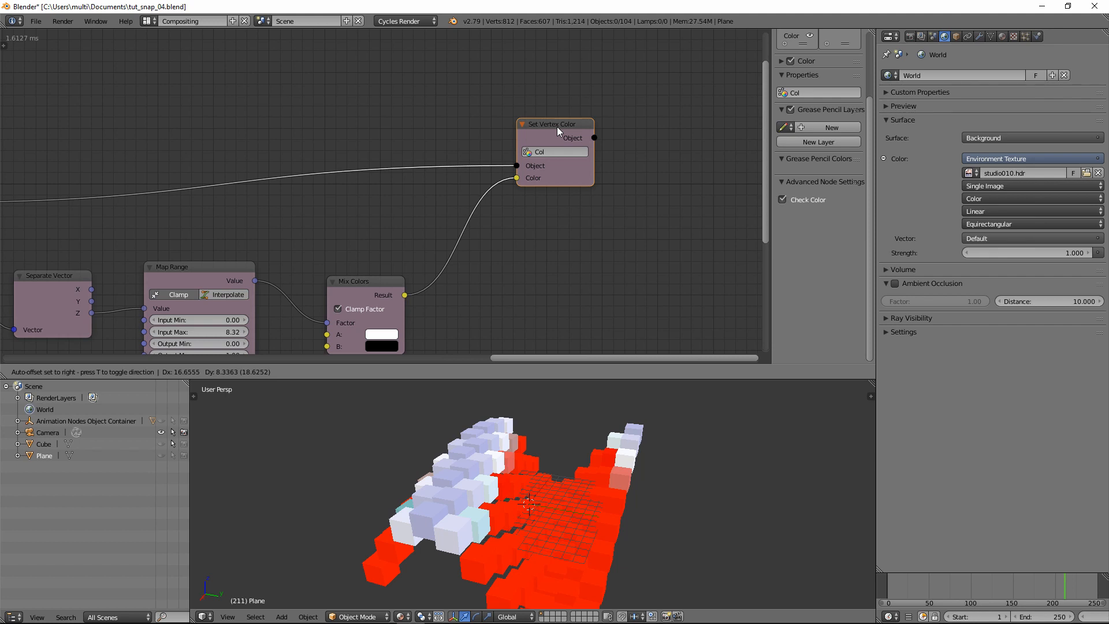
left_click(557, 126)
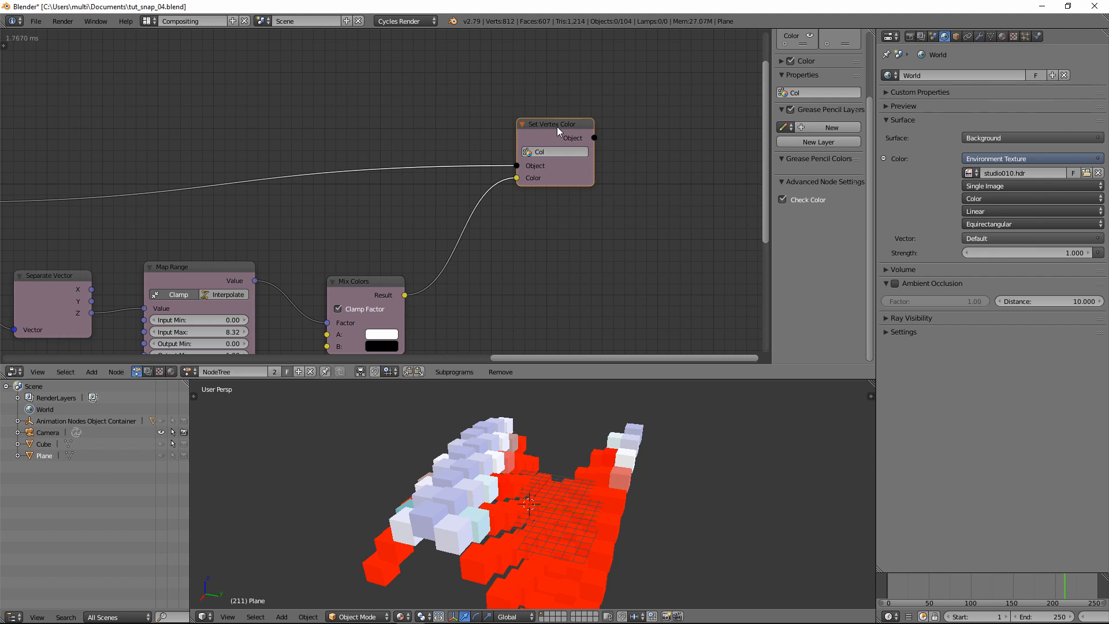
key("shift+d")
left_click(569, 233)
double_click(563, 260)
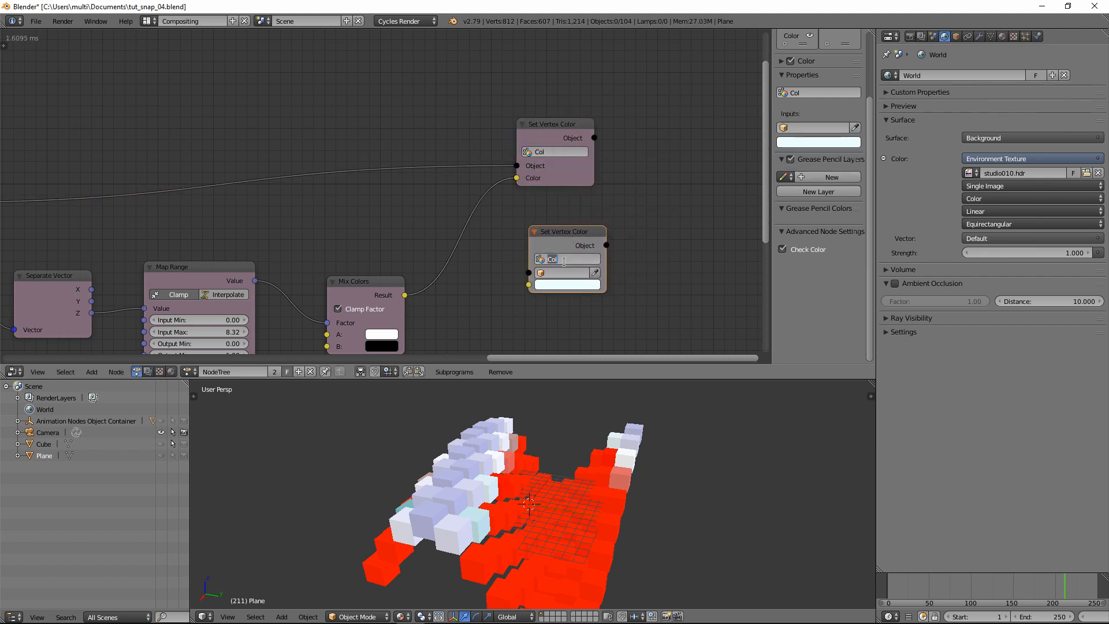
type("Ch1")
key("Home")
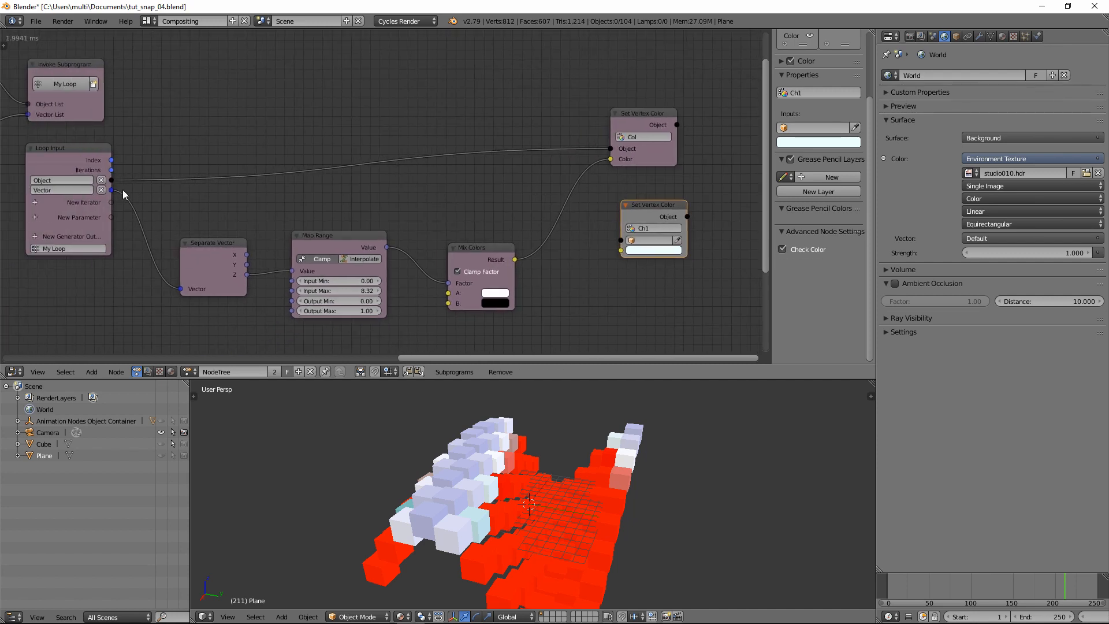
Connect the Loop Input's Object output to the Ch1 Set Vertex Color node and move that node away from Mix Colors.
left_click_drag(111, 180, 621, 241)
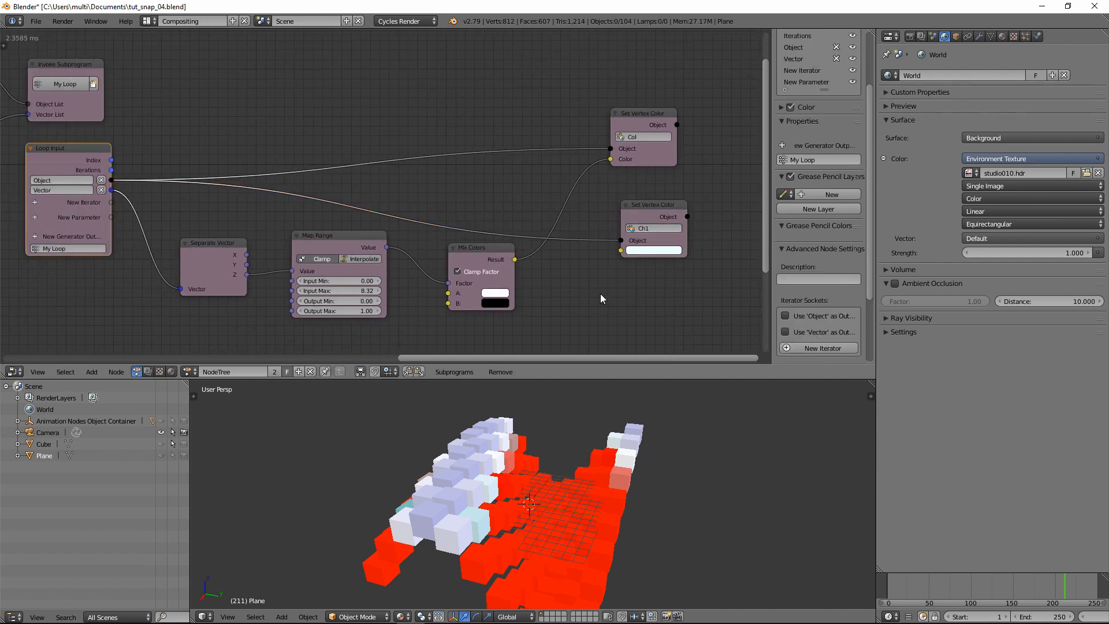
middle_click_drag(601, 298, 500, 268)
left_click_drag(555, 176, 628, 174)
Add a Combine Color node, connect it to the Color input of the Ch1 Set Vertex Color node and space both nodes out.
key("ctrl+a")
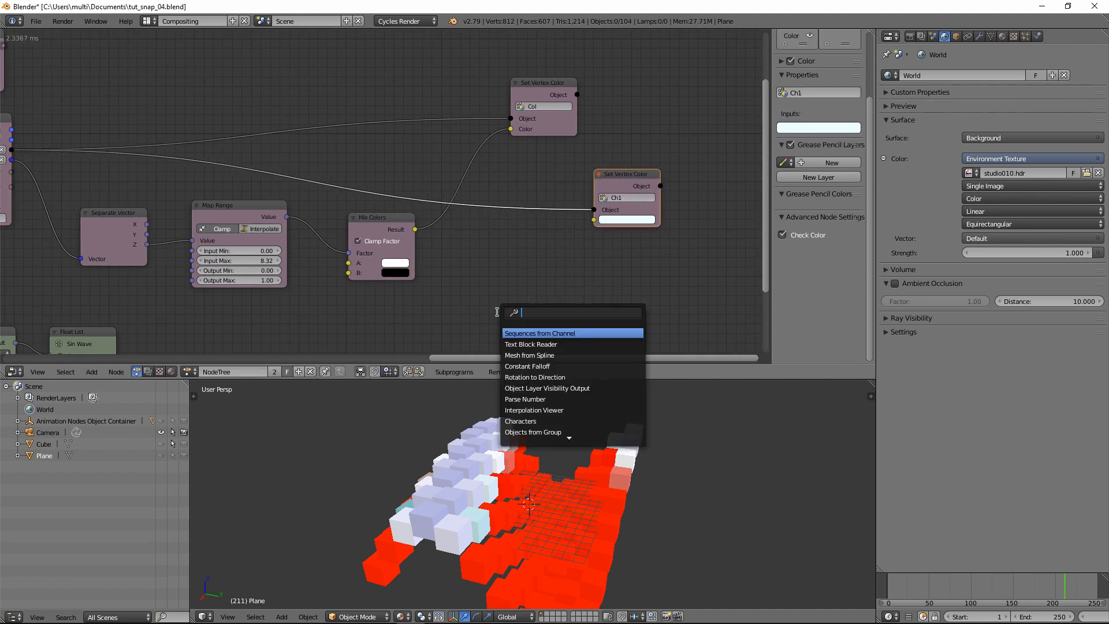
type("combine")
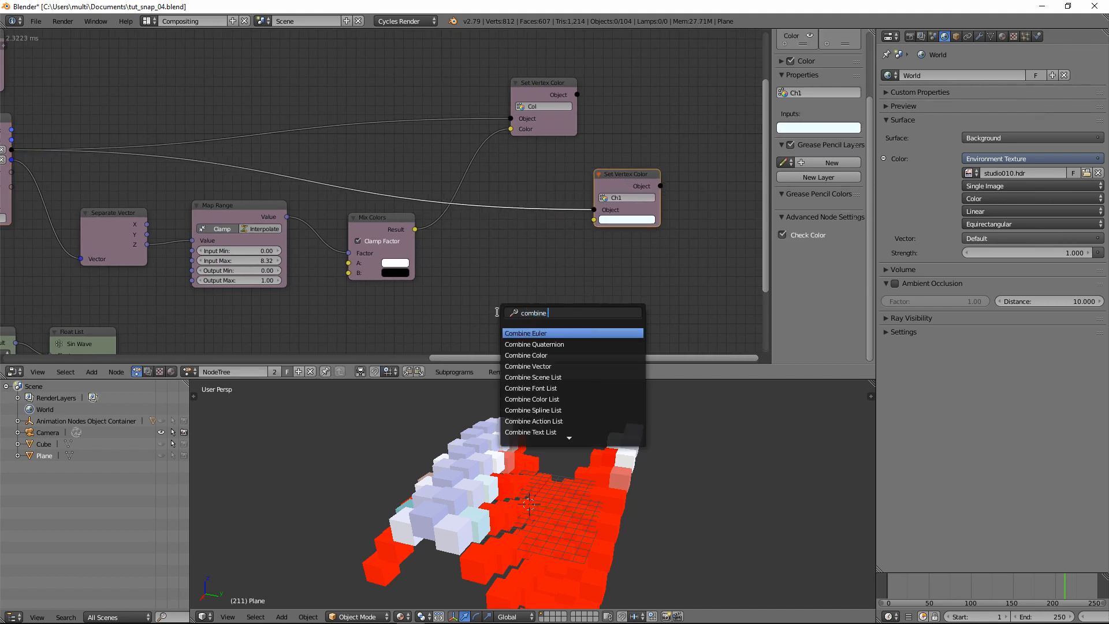
type(" col")
key("Return")
left_click(492, 243)
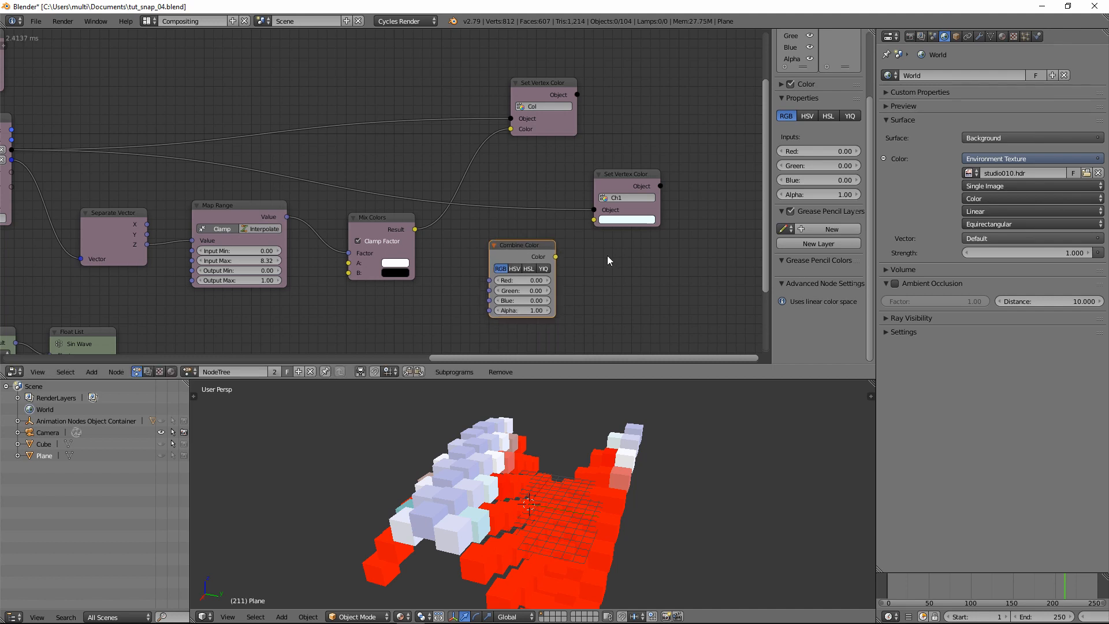
left_click_drag(556, 256, 593, 220)
left_click_drag(626, 180, 690, 153)
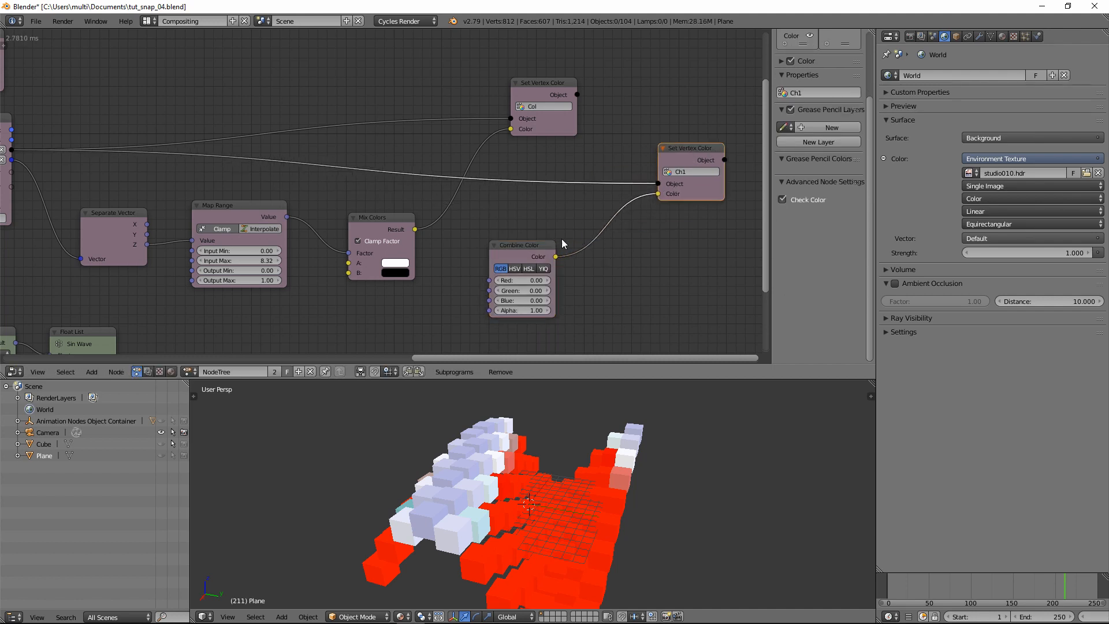
left_click_drag(521, 247, 502, 267)
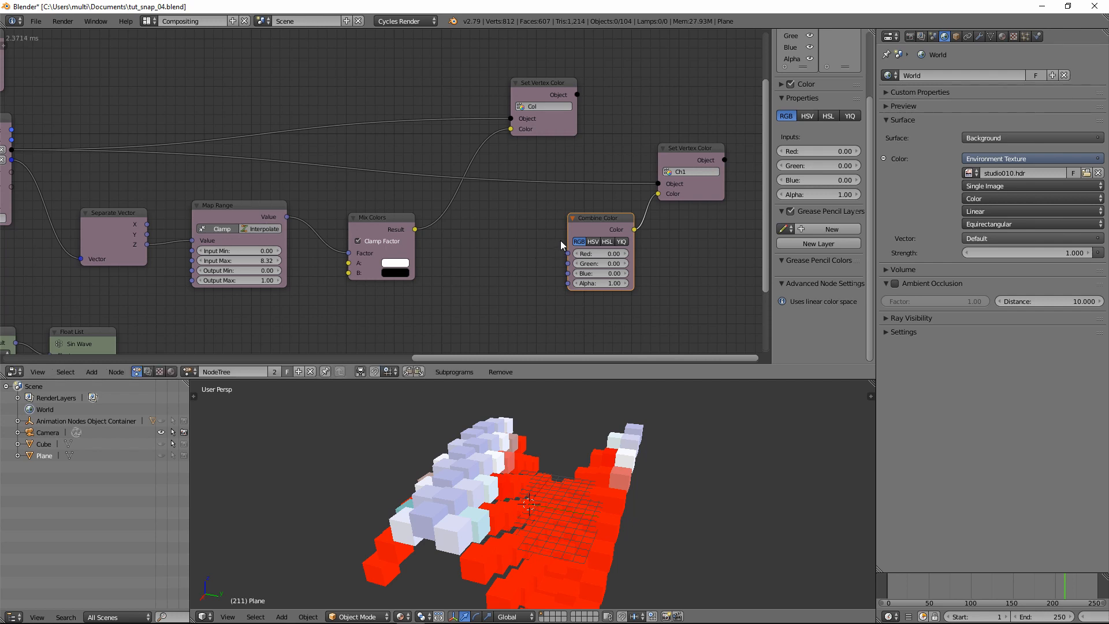
Add a Random Number node, feed the Loop Input's Index into its Seed and connect its Number output to Combine Color's Red.
left_click_drag(568, 253, 500, 306)
scroll(464, 267, "down", 1, "shift")
key("ctrl+a")
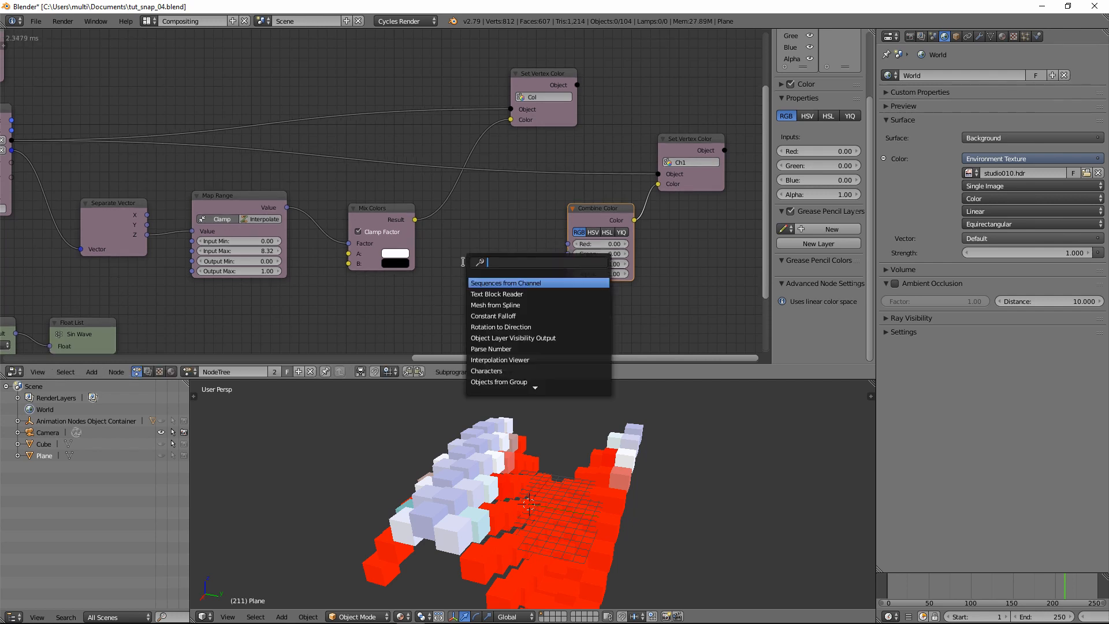
type("random n")
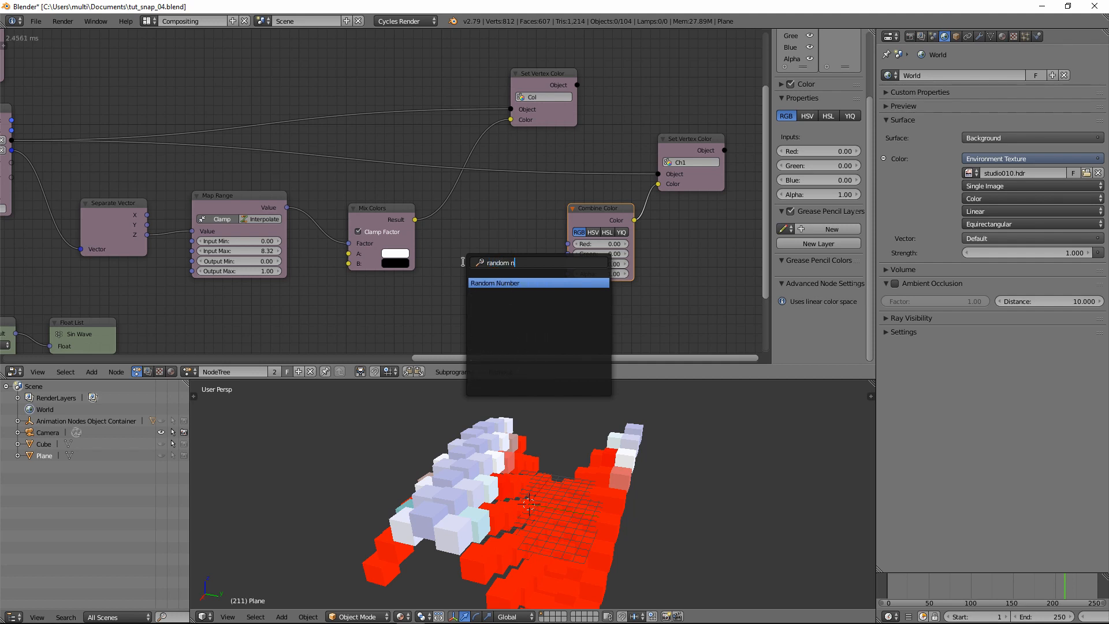
key("Return")
middle_click_drag(61, 199, 91, 172)
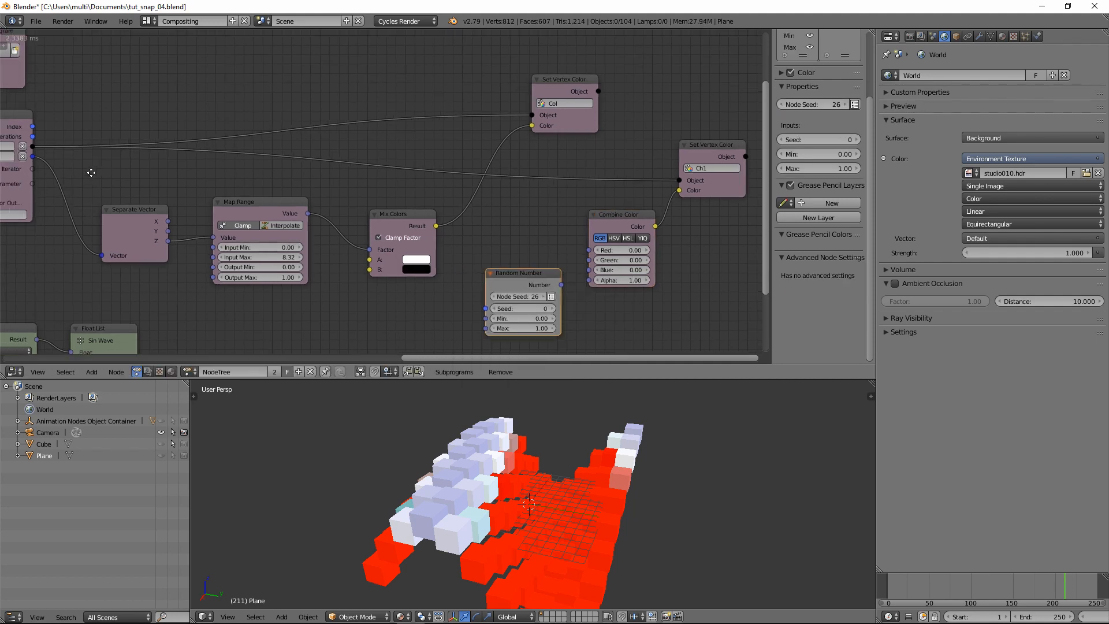
left_click_drag(32, 126, 486, 308)
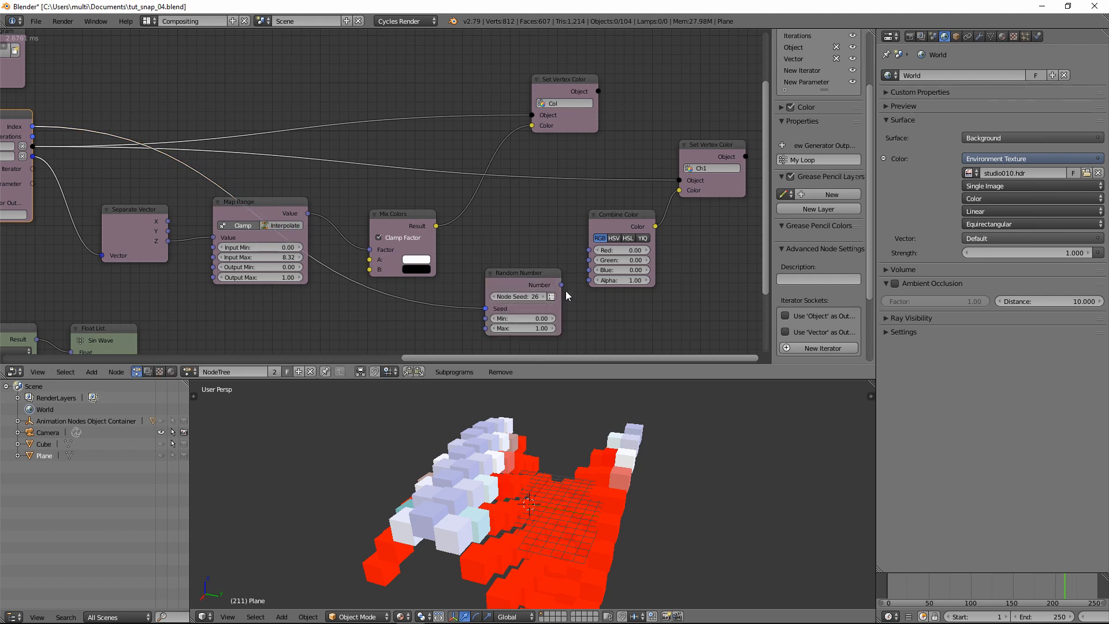
left_click_drag(539, 276, 588, 250)
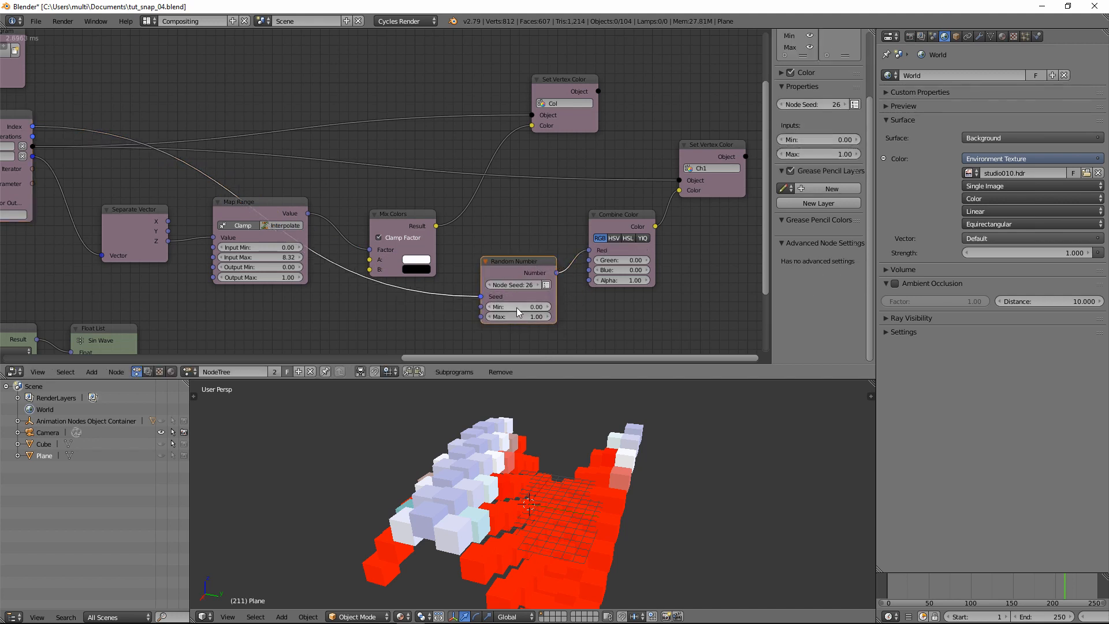
left_click(713, 144)
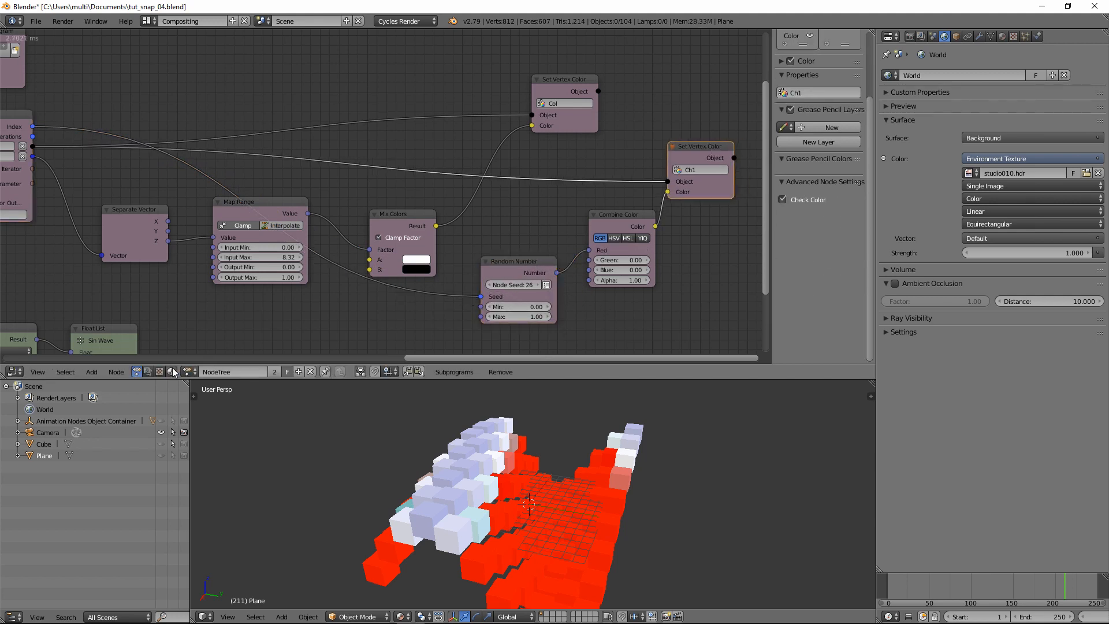
Show the shader nodes of a cube instance's material and delete the Diffuse BSDF node.
left_click(172, 372)
right_click(507, 445)
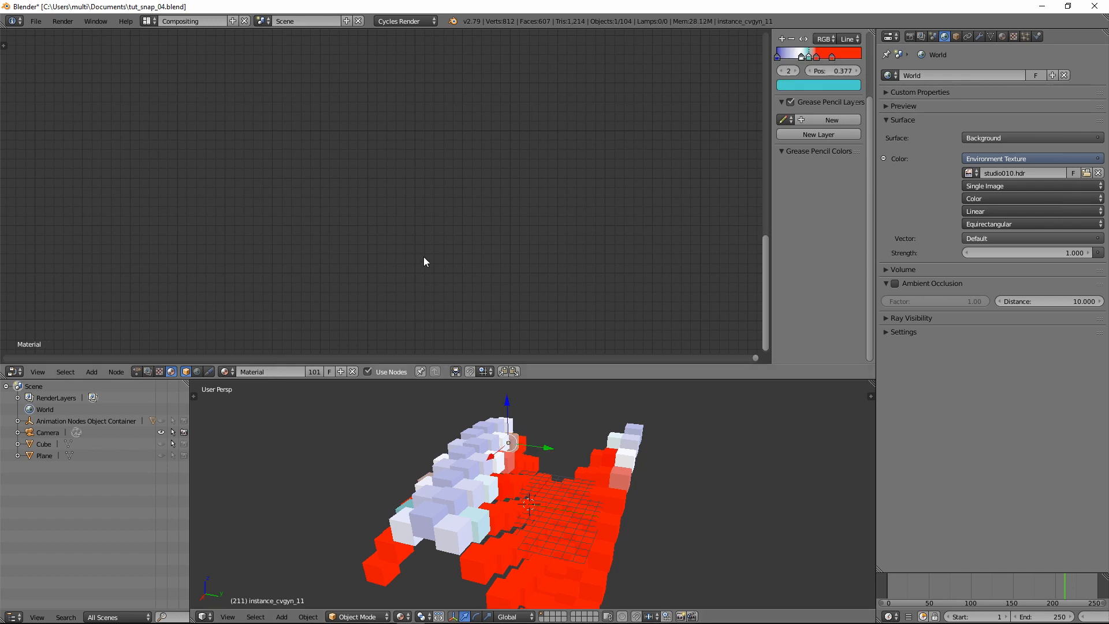
key("KP_Decimal")
middle_click_drag(457, 235, 365, 223)
left_click_drag(440, 154, 449, 145)
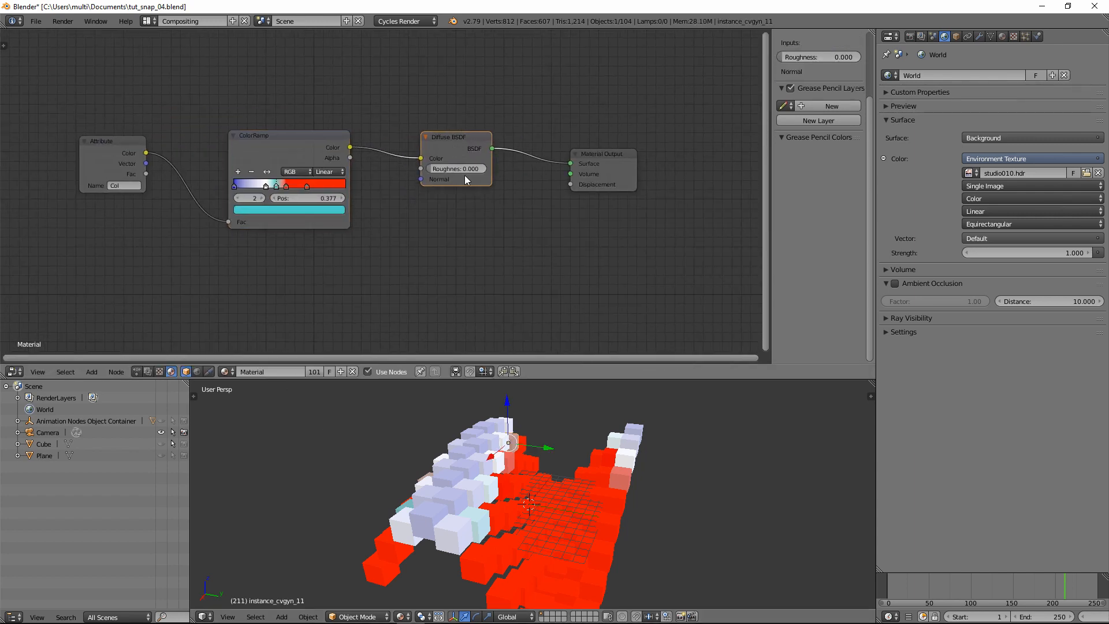
key("x")
Add a Principled BSDF linked from ColorRamp to Base Color and on to Material Output's Surface, moving the ColorRamp and Attribute nodes up.
left_click(92, 372)
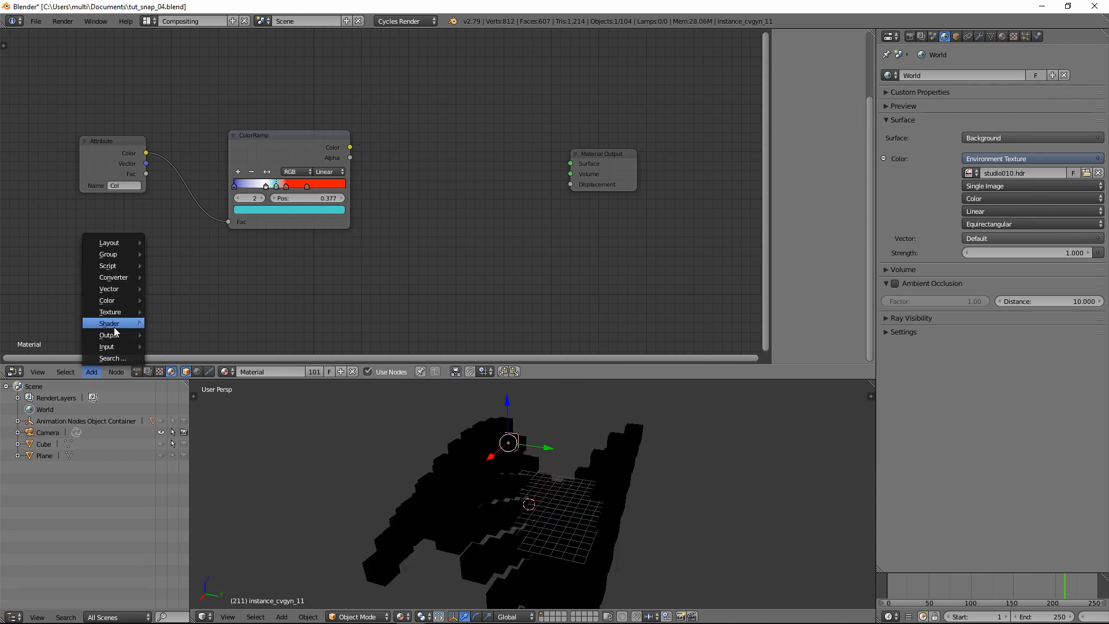
mouse_move(115, 325)
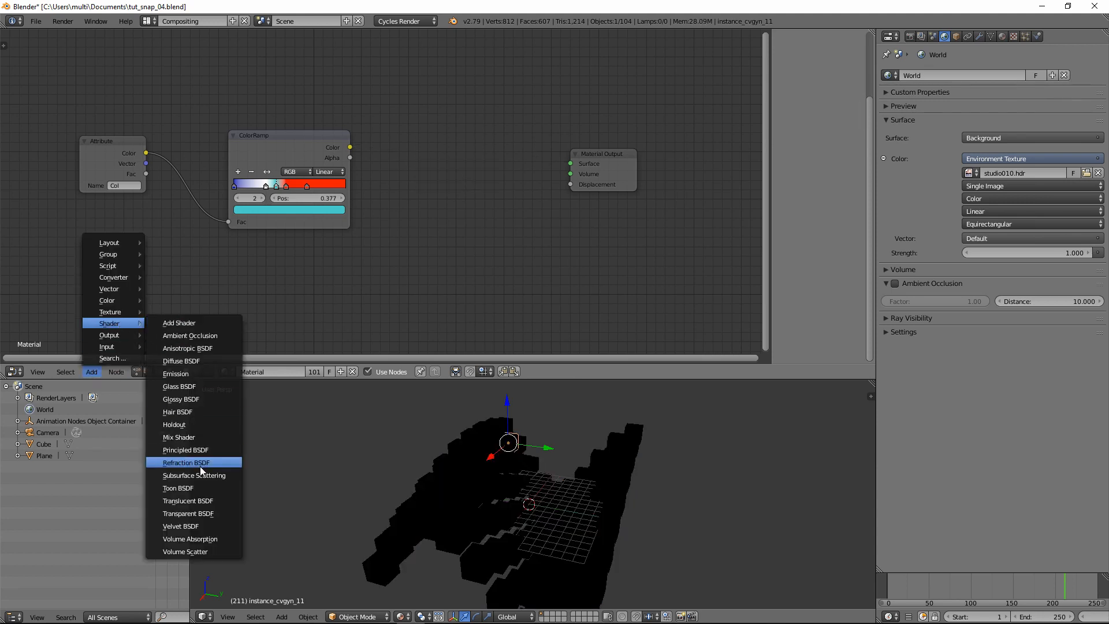
left_click(200, 450)
left_click(429, 124)
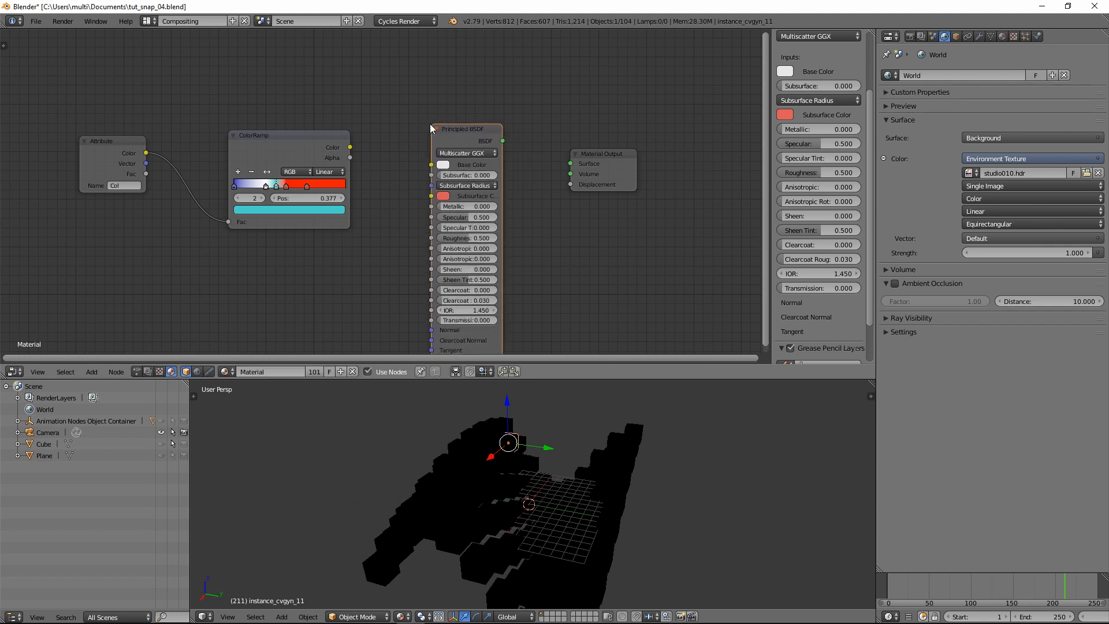
left_click_drag(502, 141, 481, 116)
left_click(597, 153)
left_click_drag(351, 148, 439, 146)
left_click_drag(311, 135, 325, 81)
left_click_drag(105, 147, 123, 80)
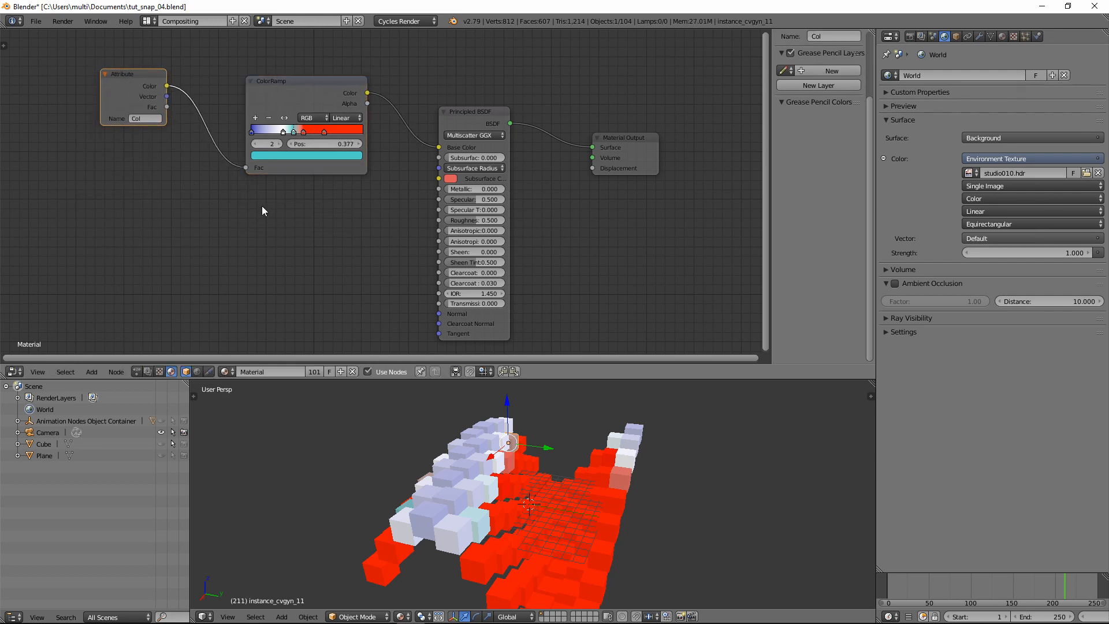
Duplicate the Attribute node below the original and set the copy's attribute name to Ch1.
scroll(272, 208, "up", 2)
middle_click_drag(283, 210, 375, 239)
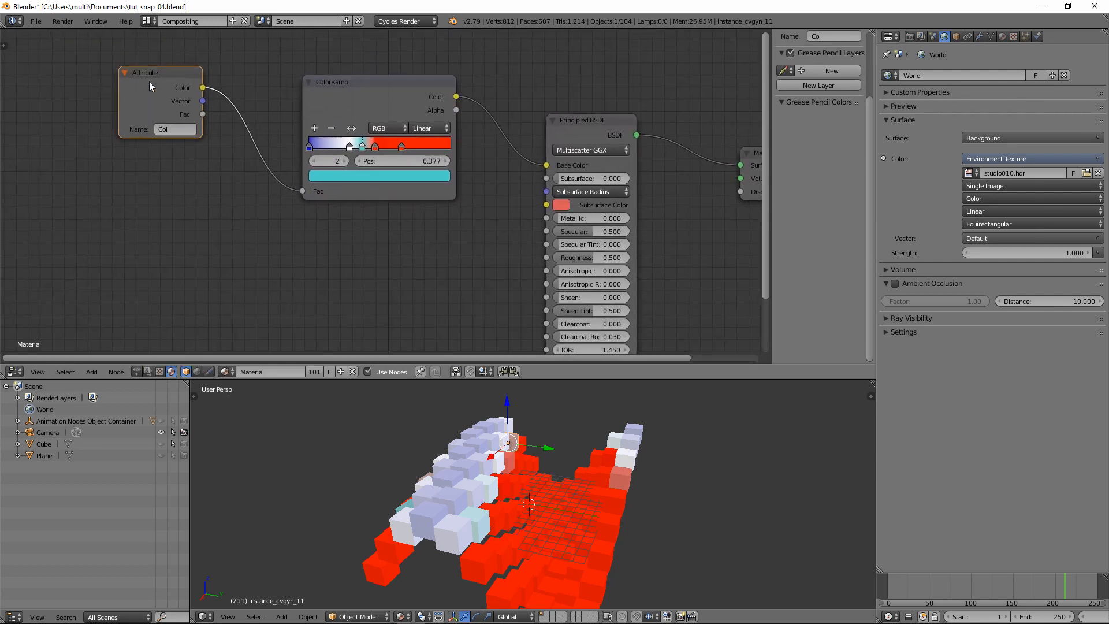
key("shift+d")
left_click(168, 265)
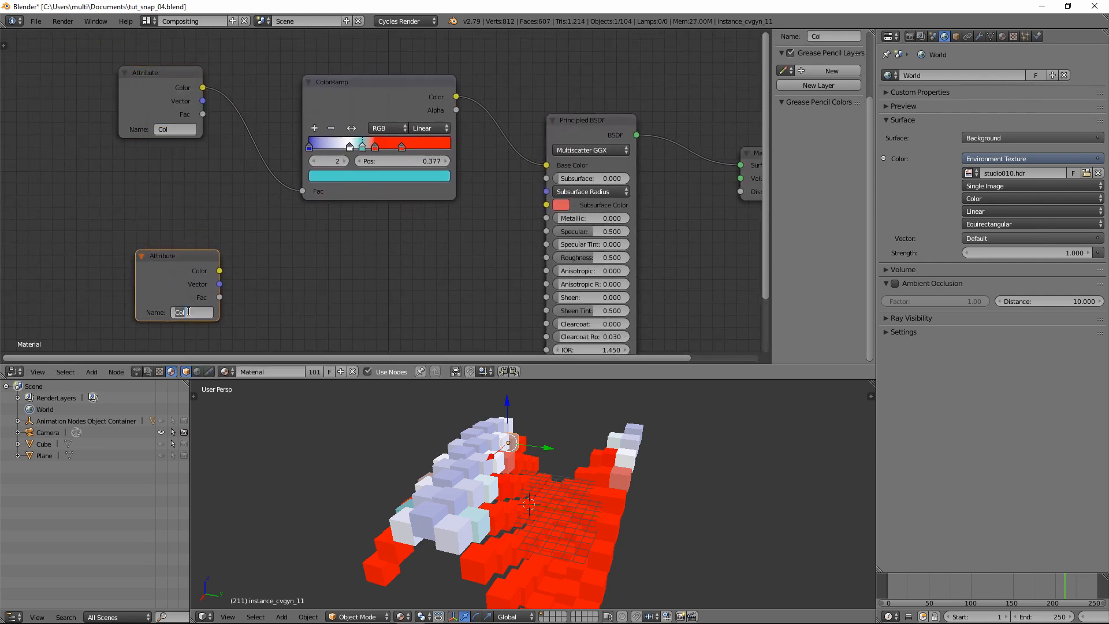
type("ch1")
key("Return")
Add a Separate RGB node beside the Ch1 Attribute node and connect the attribute's Color to its Image input.
left_click(92, 372)
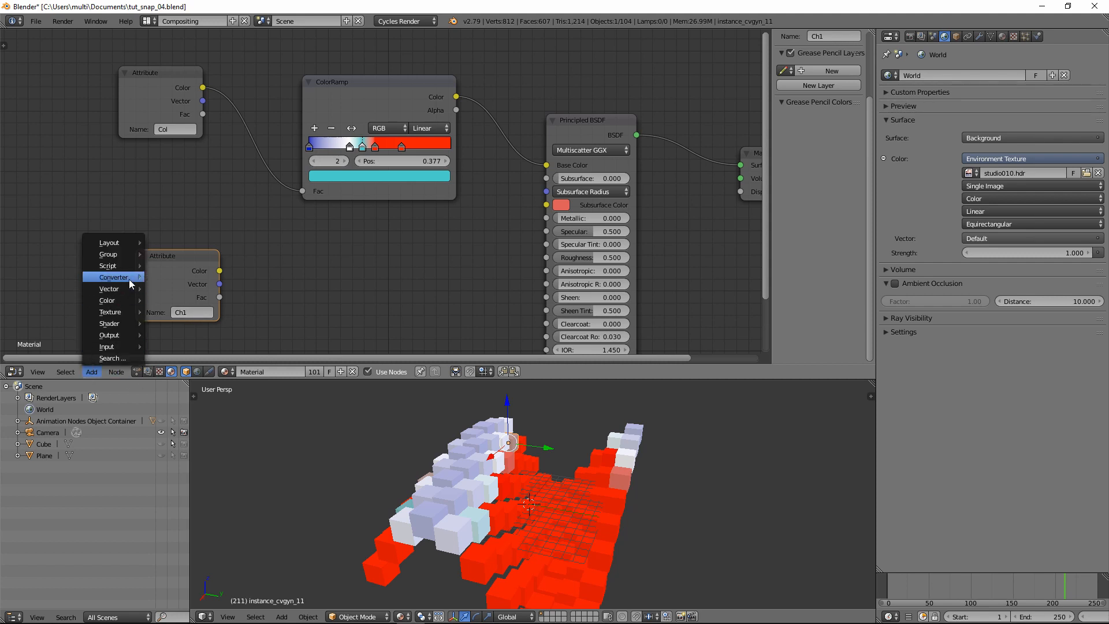
mouse_move(130, 282)
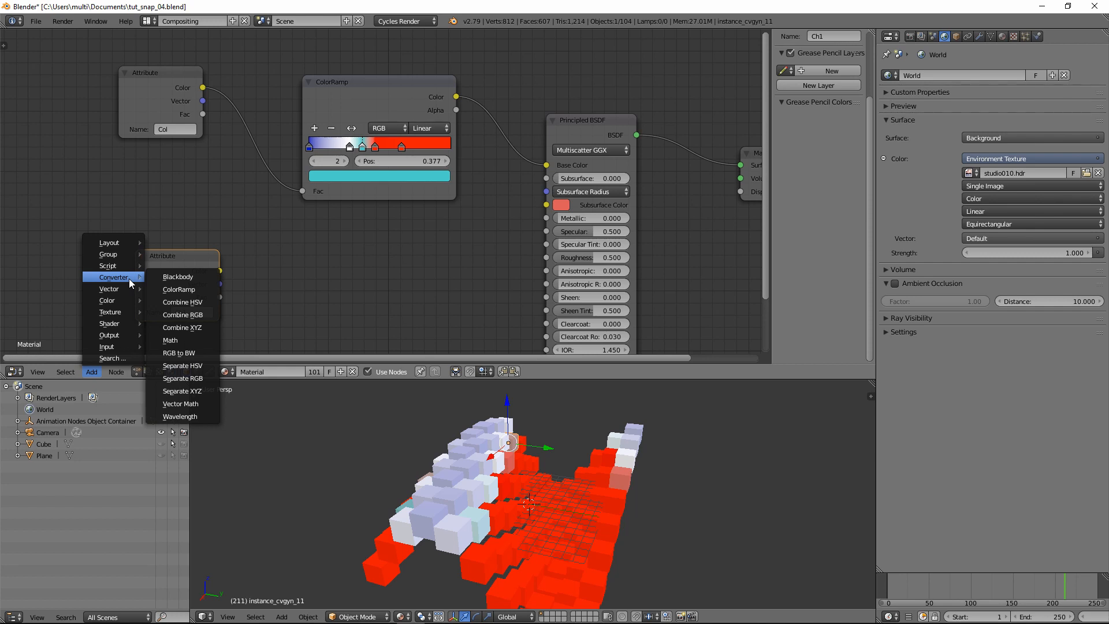
left_click(180, 378)
left_click(265, 251)
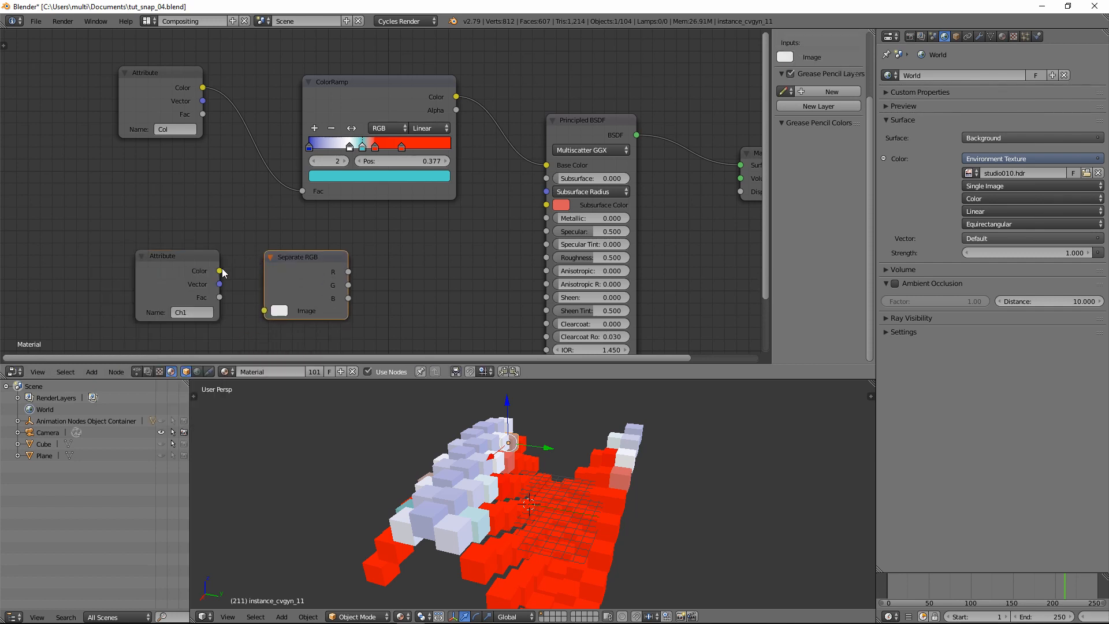
left_click_drag(220, 270, 115, 257)
left_click_drag(300, 253, 195, 245)
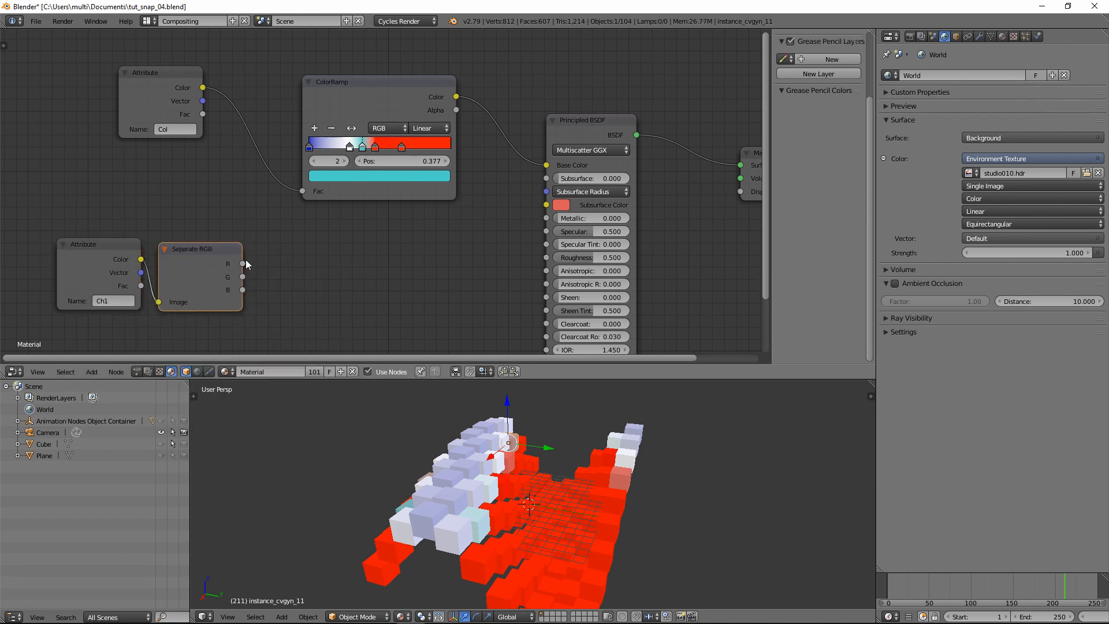
Connect Separate RGB's R output to the Transmission input of the Principled BSDF.
middle_click_drag(372, 255, 359, 212)
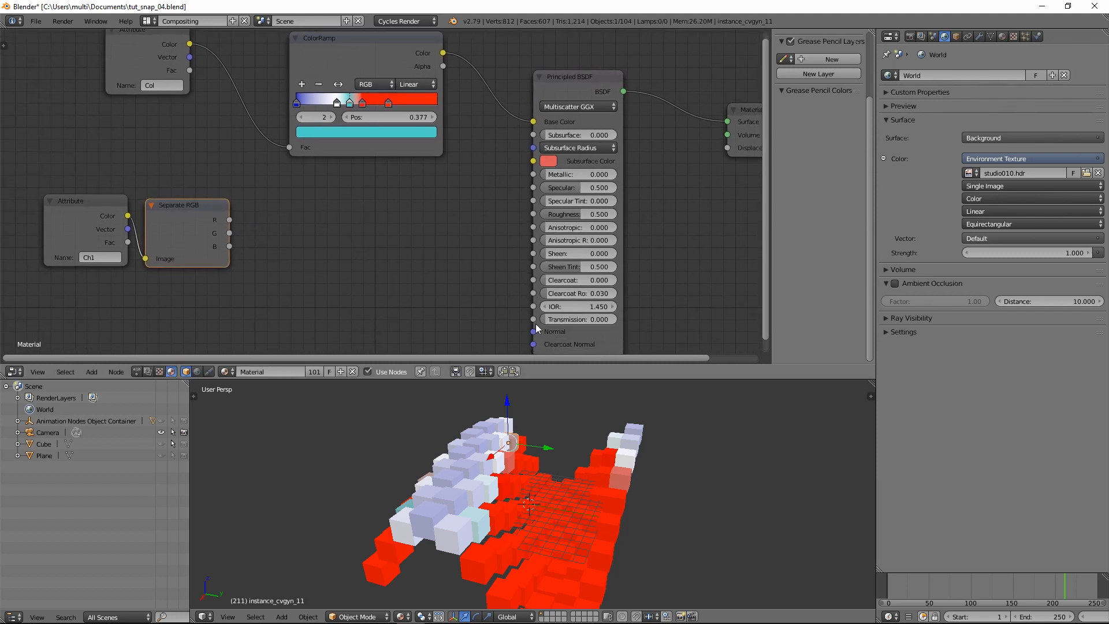
left_click_drag(230, 220, 300, 252)
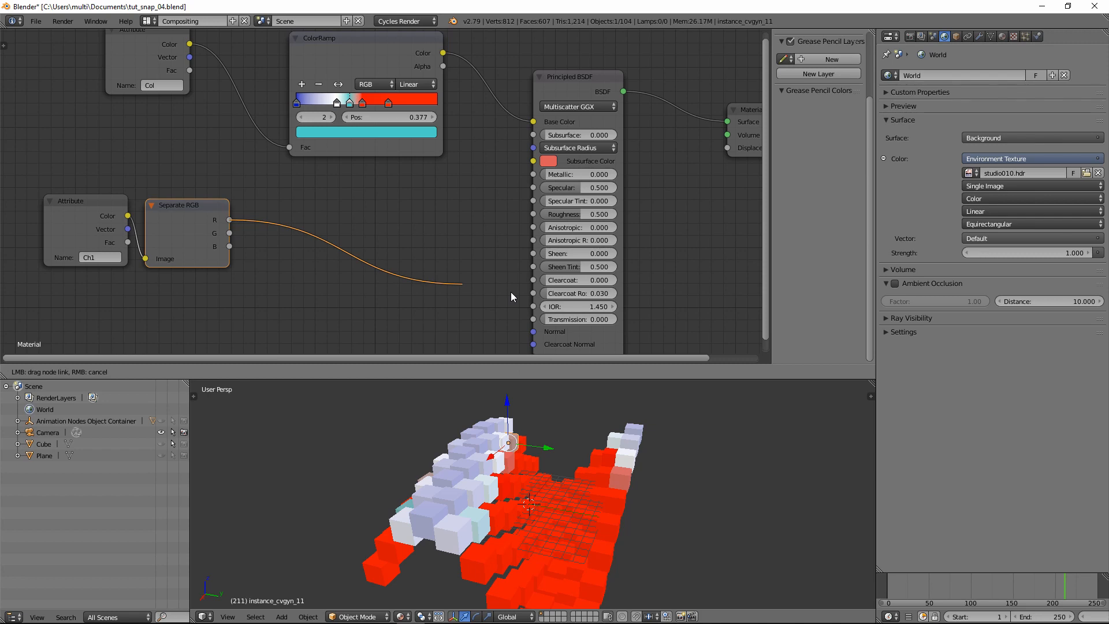
left_click_drag(511, 293, 532, 319)
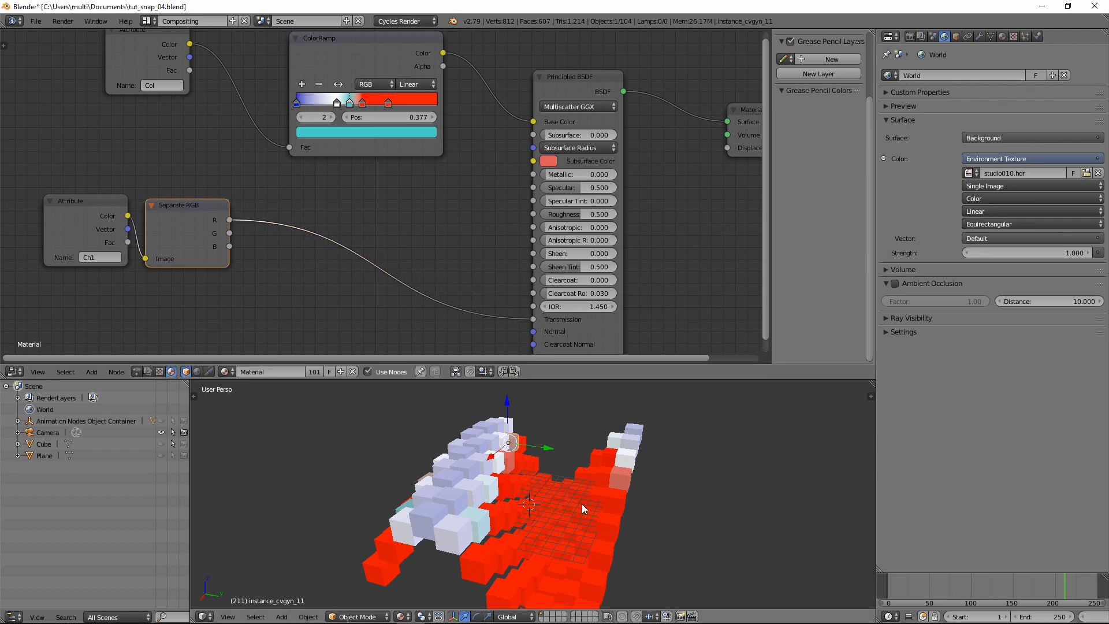
Set the Principled BSDF's Roughness to 0 while previewing the cubes close up in rendered shading, returning to the previous shading mode.
key("shift+z")
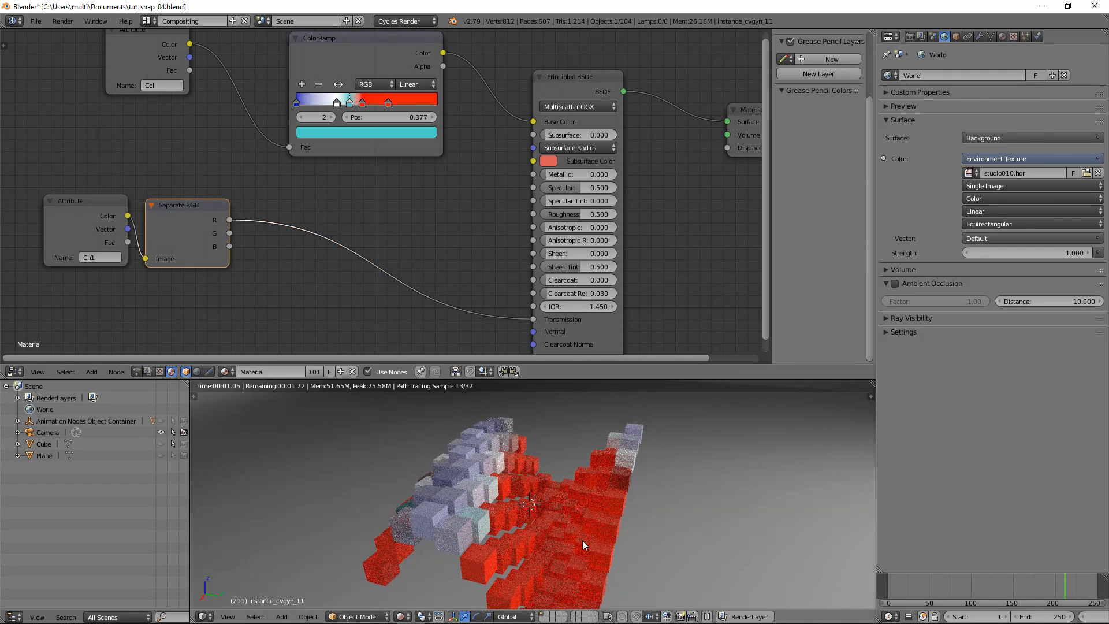
middle_click_drag(543, 504, 574, 559)
scroll(585, 509, "up", 4)
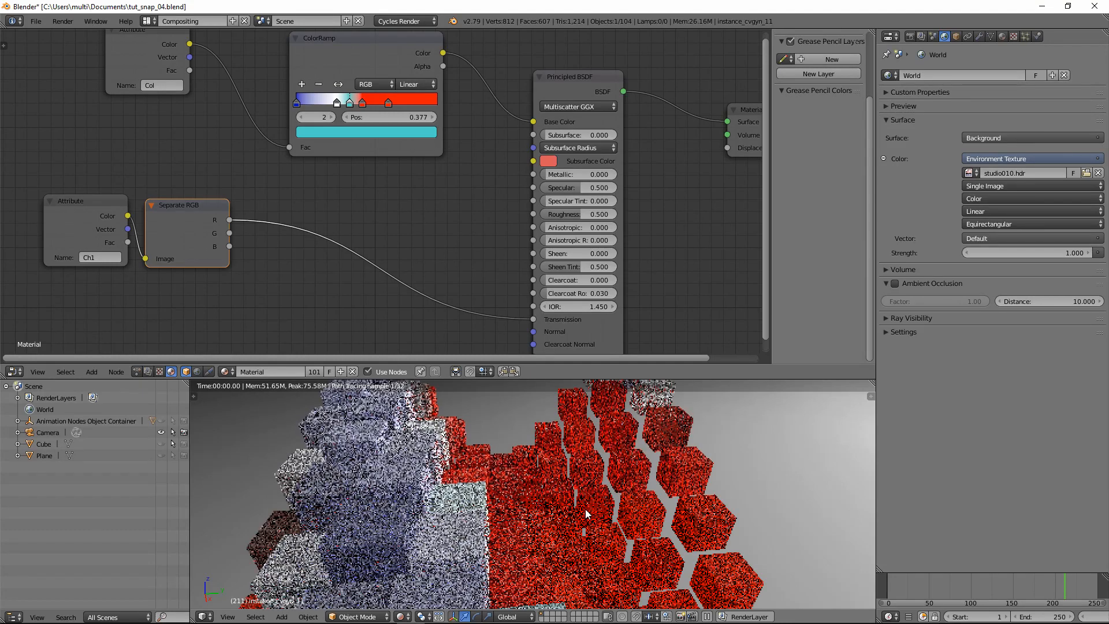
scroll(585, 509, "up", 1)
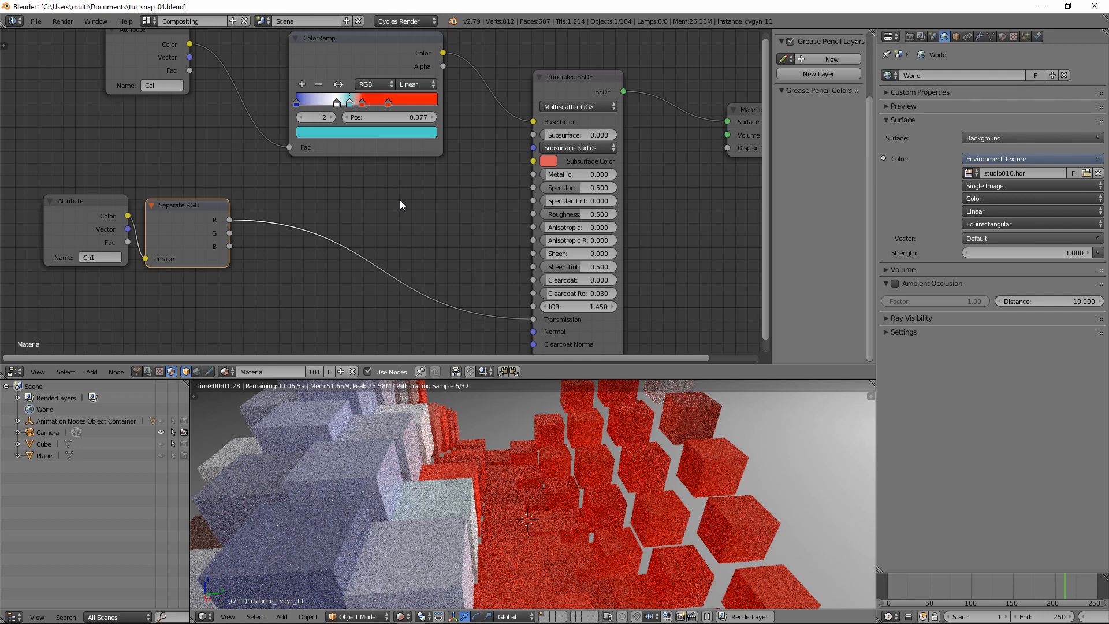
left_click_drag(605, 212, 521, 214)
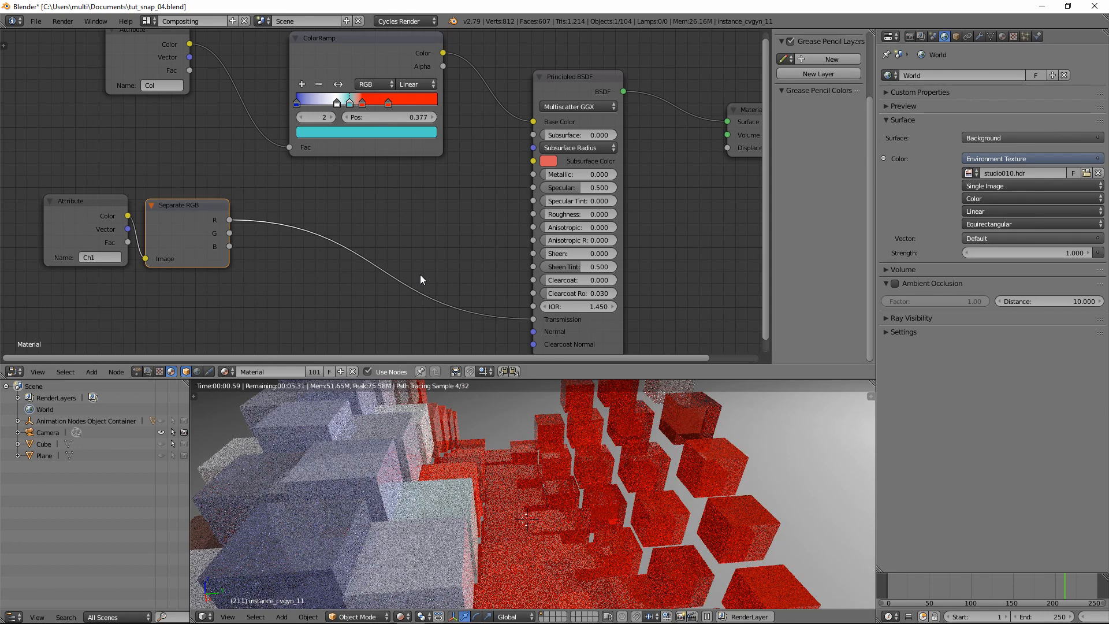
middle_click_drag(477, 466, 474, 468)
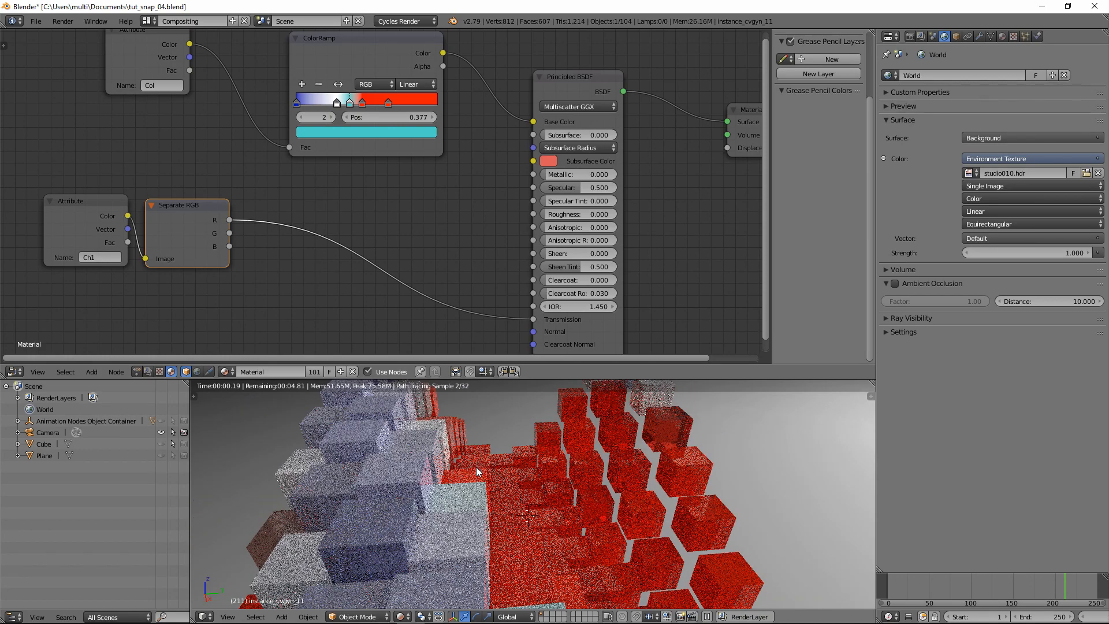
key("shift+z")
scroll(619, 428, "down", 4)
middle_click_drag(618, 428, 640, 442)
Switch the node editor to the Animation Nodes tree and bring the Combine Color and Ch1 Set Vertex Color nodes into view.
left_click(136, 371)
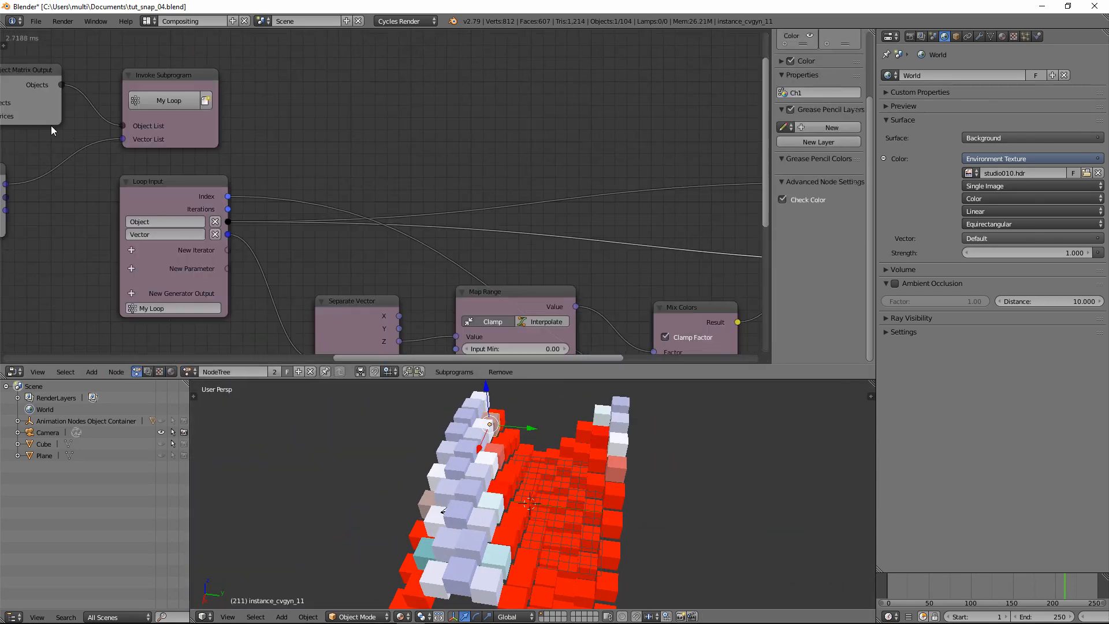
left_click_drag(507, 252, 452, 248)
left_click_drag(554, 91, 610, 99)
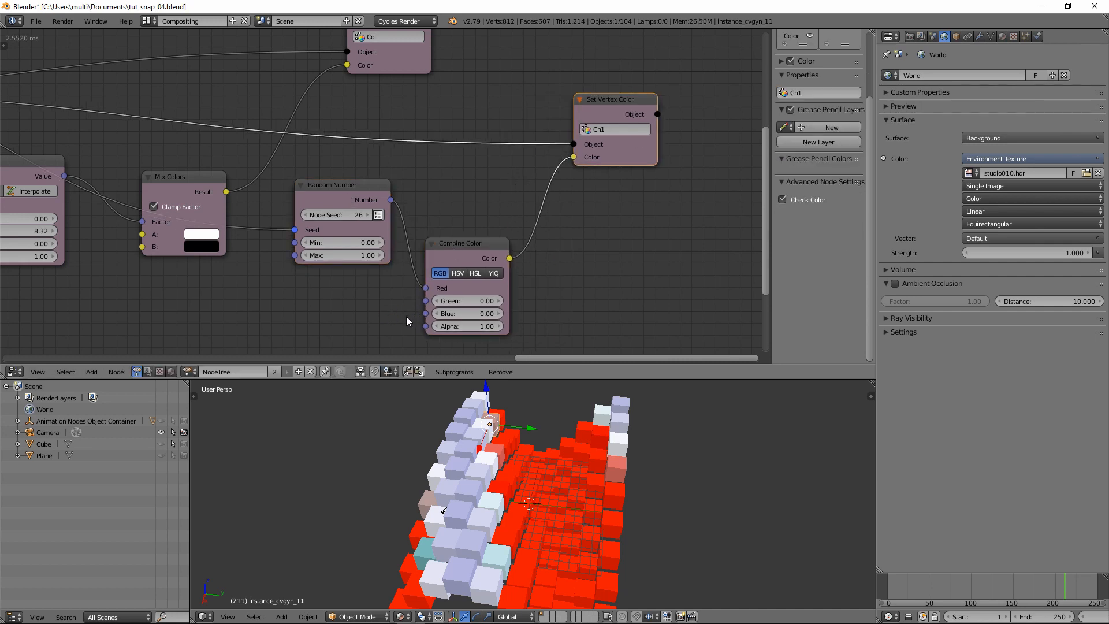
left_click(428, 312)
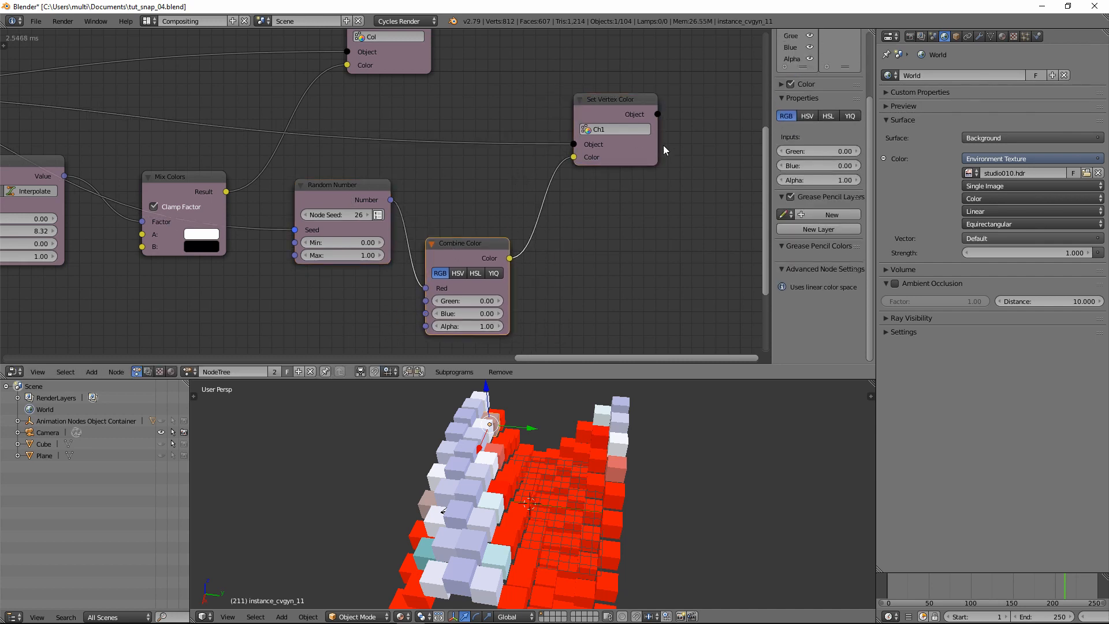
left_click(634, 107)
key("shift+d")
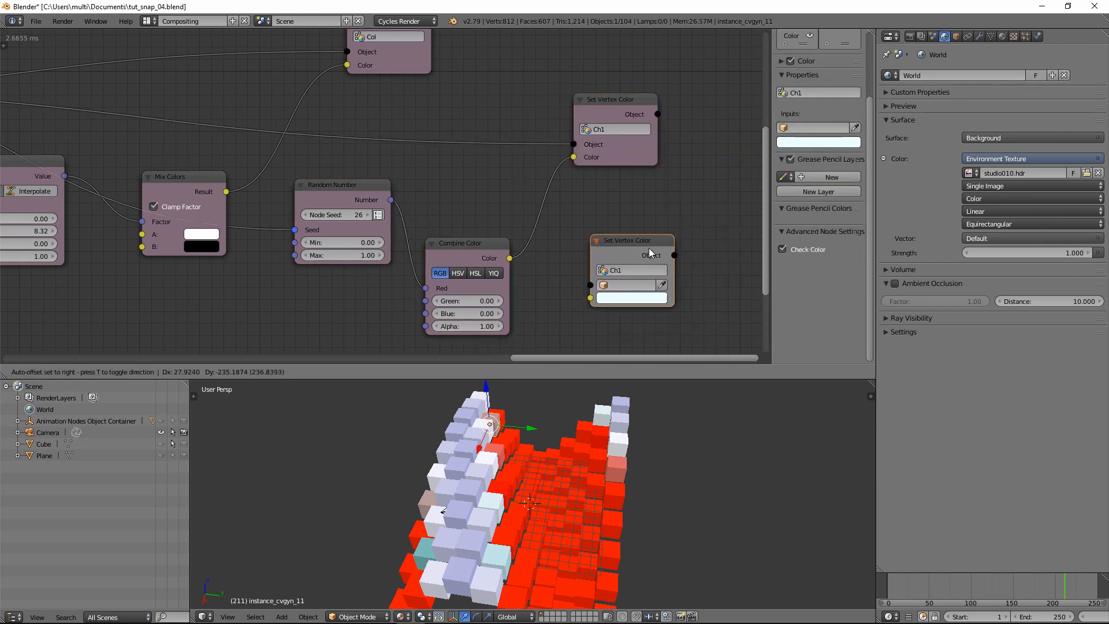
left_click(649, 248)
double_click(634, 271)
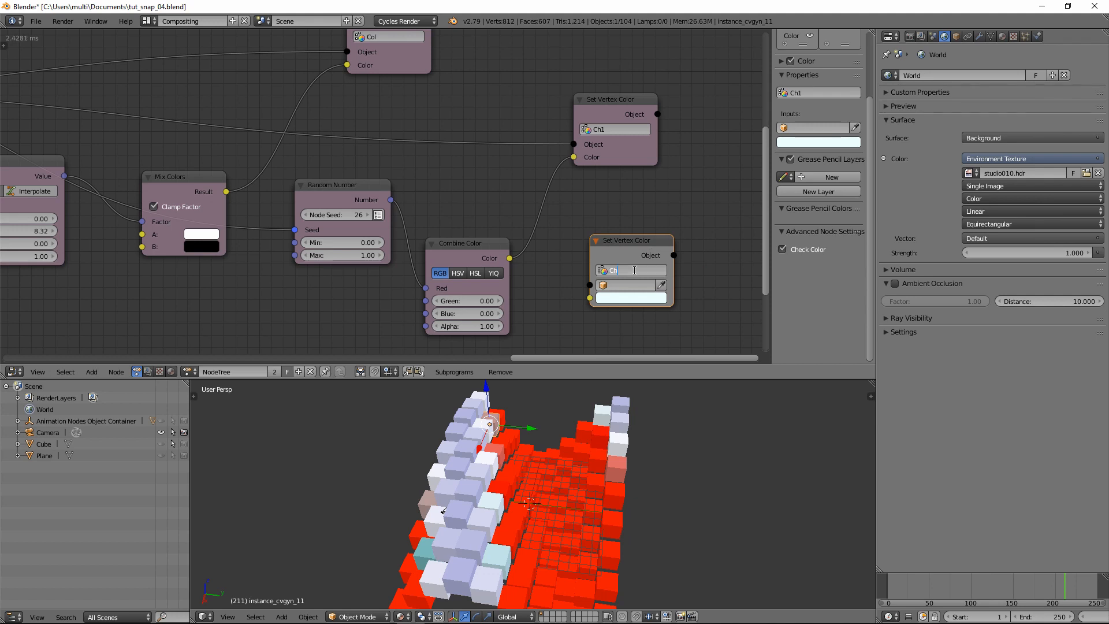
key("Return")
key("x")
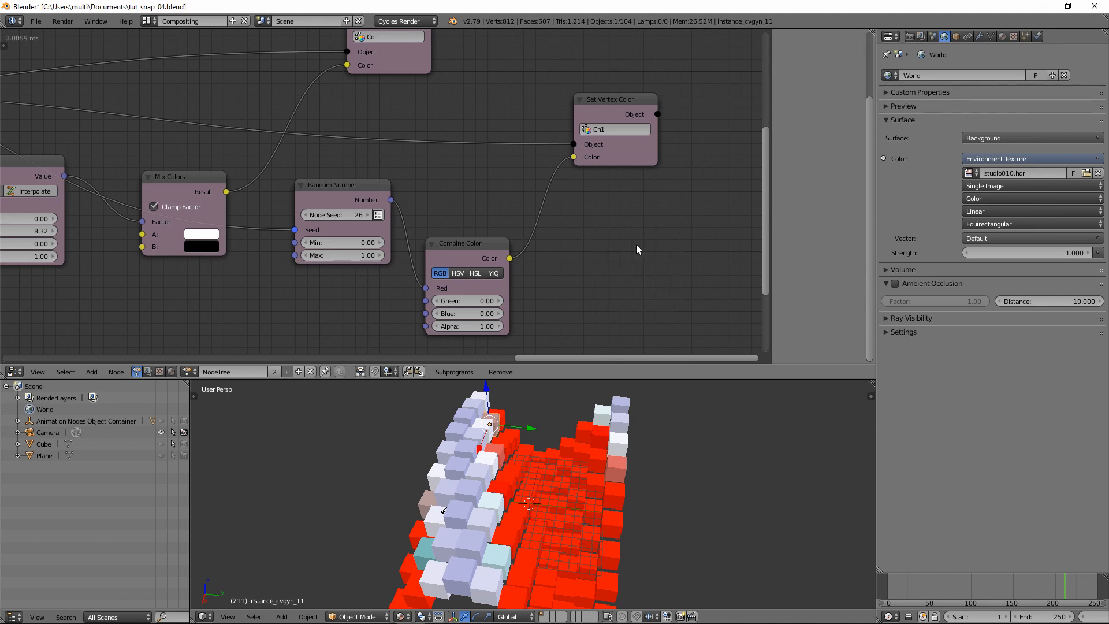
middle_click_drag(211, 149, 464, 191)
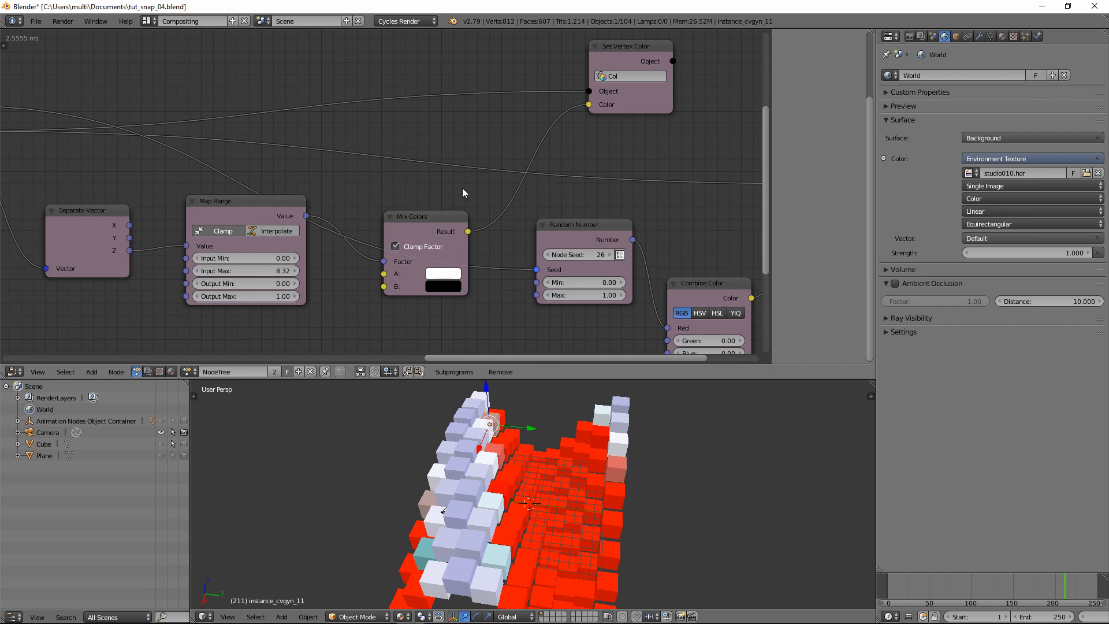
Open the recent file mmmmmat.blend.
left_click(37, 21)
mouse_move(85, 66)
left_click(217, 81)
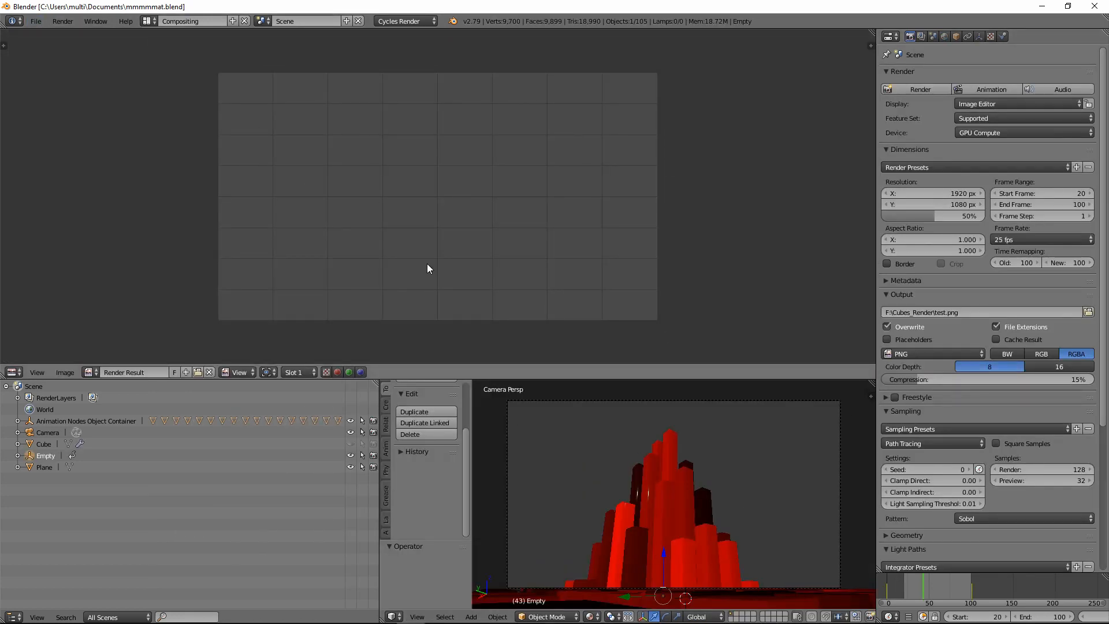
Change the Image Editor area to a 3D View showing the whole grid of columns.
left_click(89, 372)
left_click(14, 372)
left_click(34, 354)
scroll(453, 262, "down", 3)
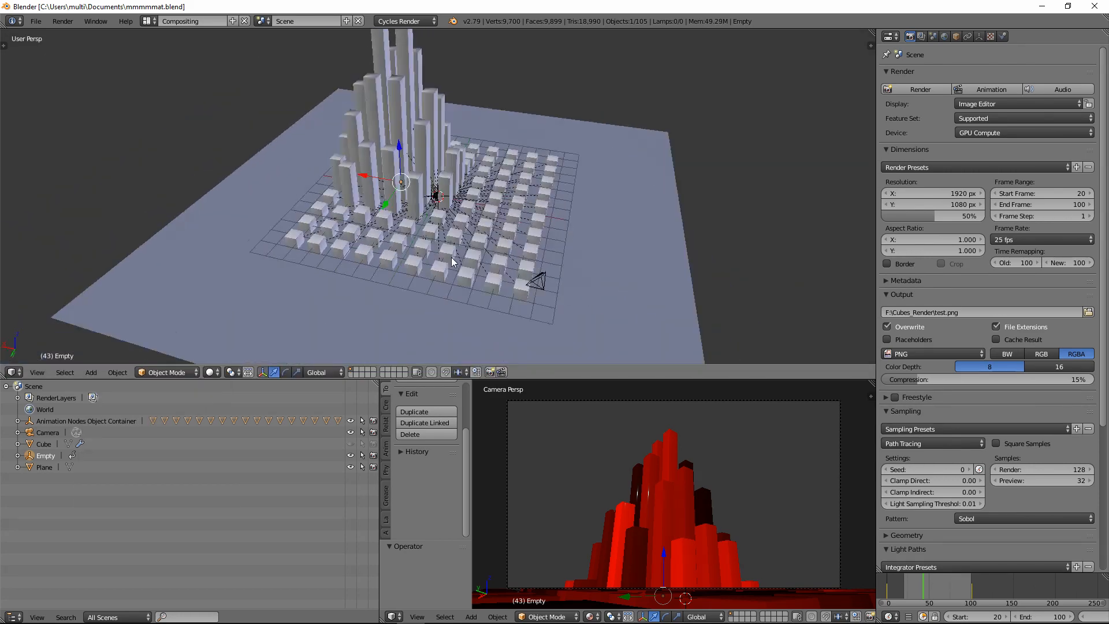
scroll(454, 262, "up", 3)
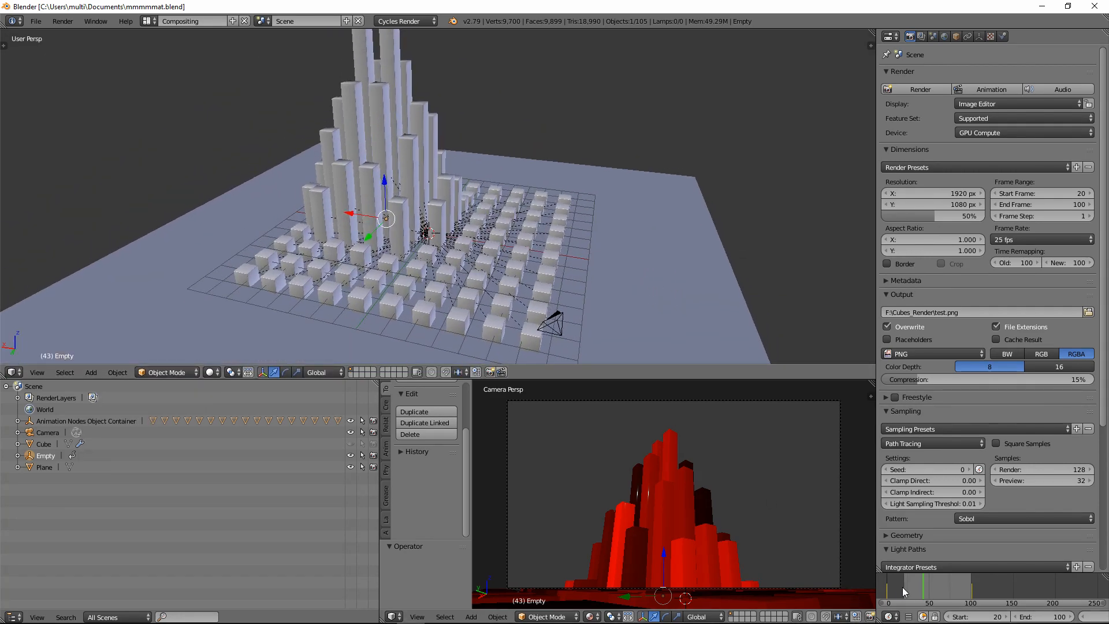
Preview the camera view in rendered shading at frames 52, 66 and 55, and enlarge it to full screen.
left_click_drag(902, 587, 930, 586)
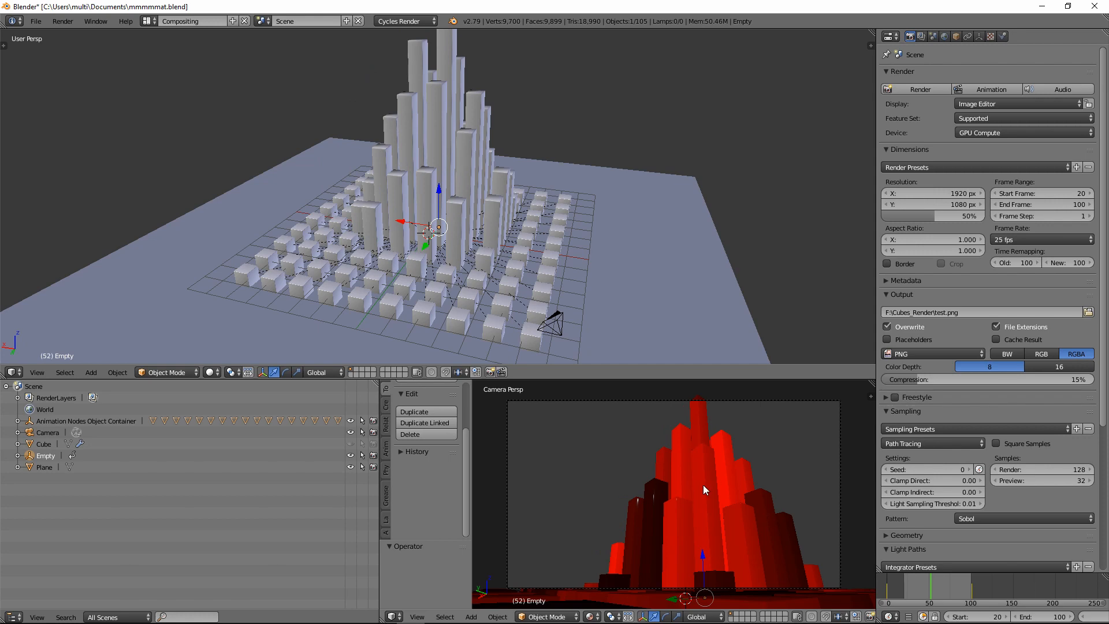
key("shift+z")
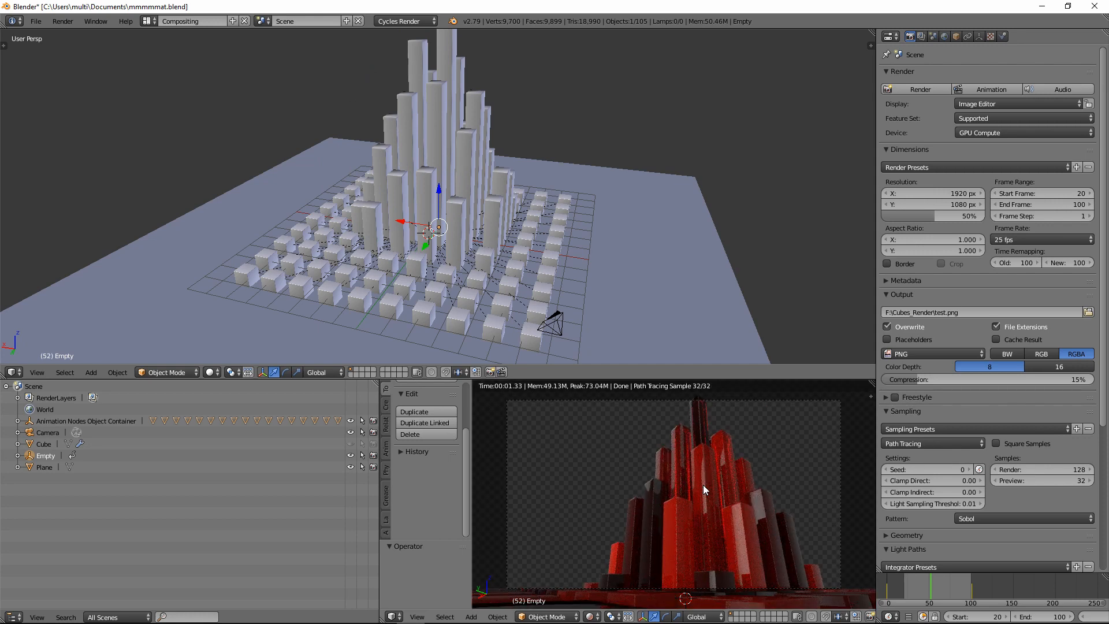
left_click(939, 587)
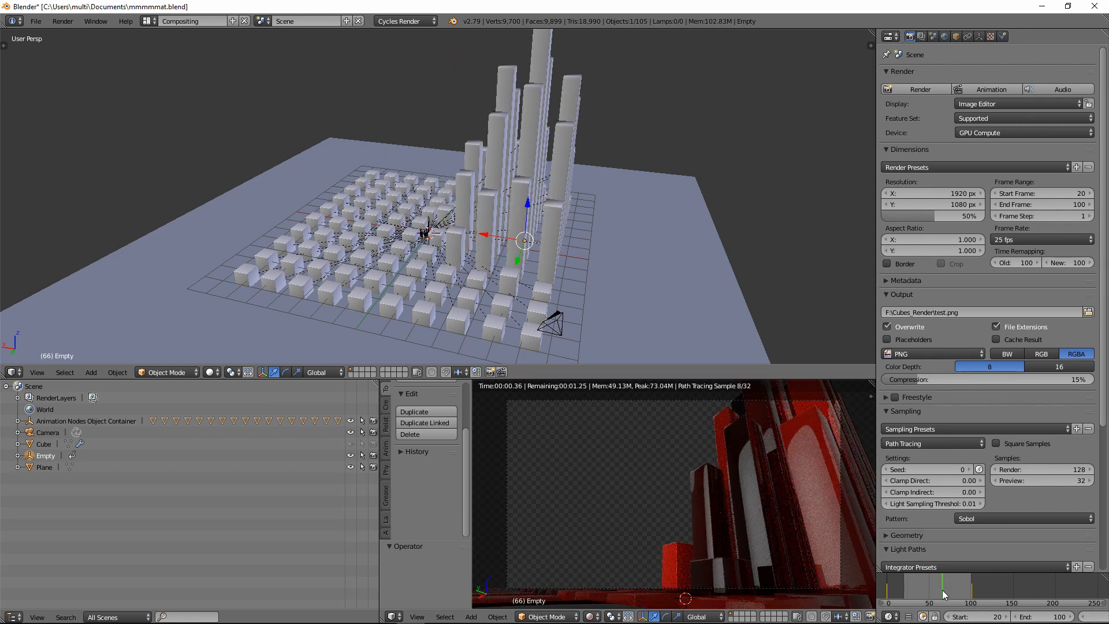
left_click(934, 588)
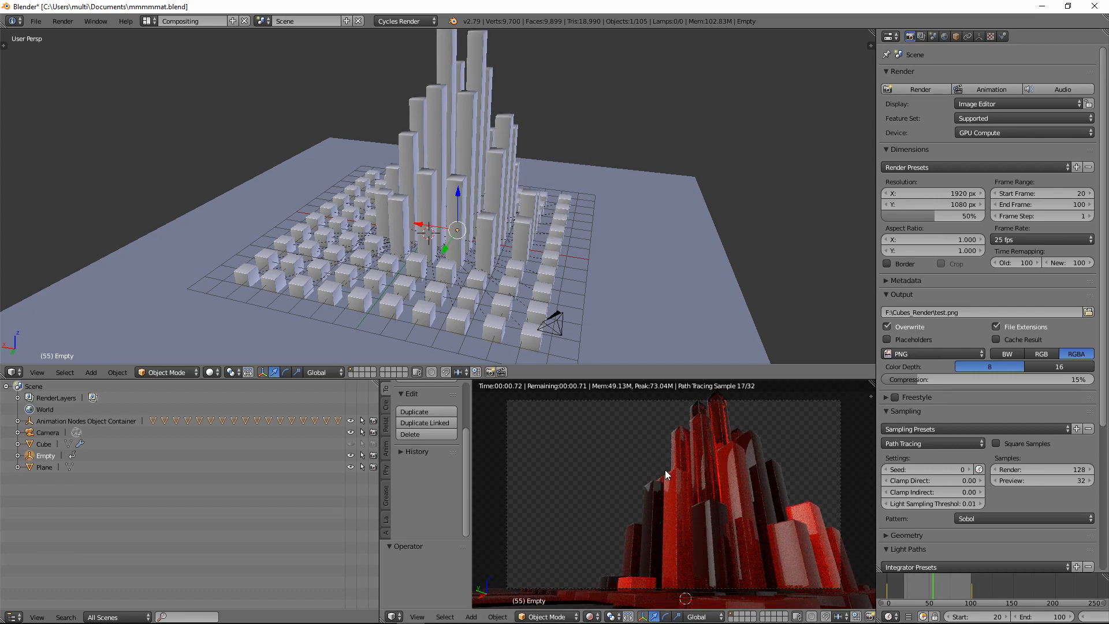
key("shift+space")
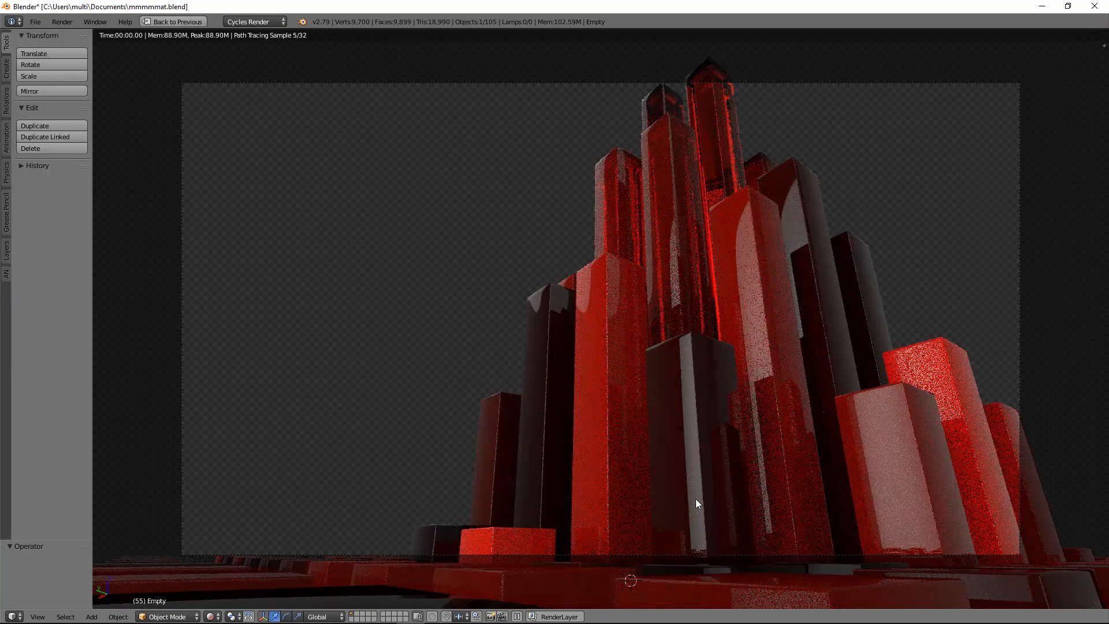
key("alt+F10")
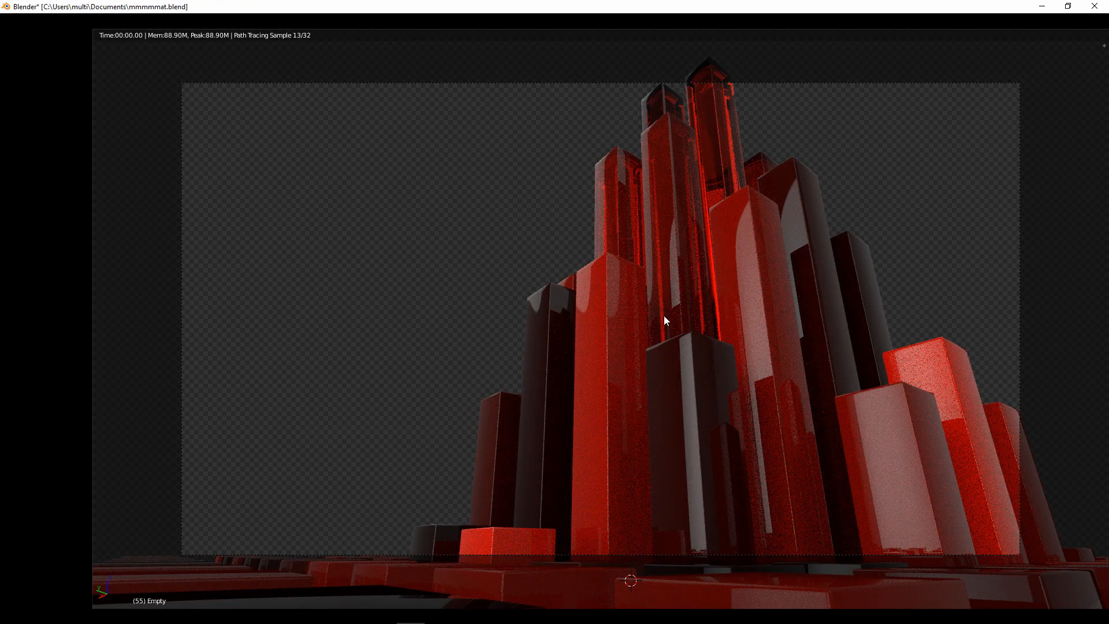